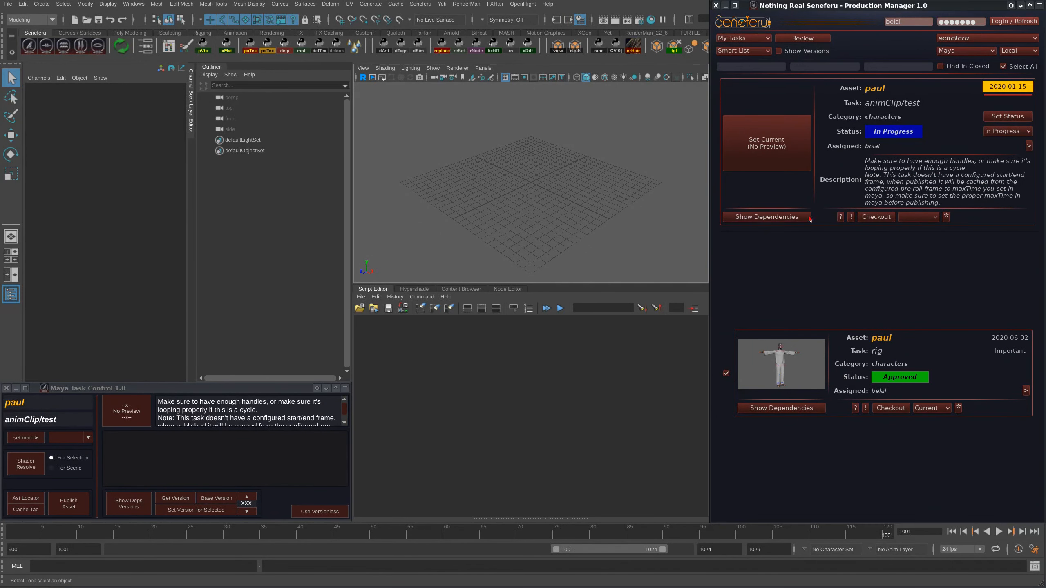
Step: Show the dependencies of the paul animClip/test task and inspect the full character rig in the viewport
left_click(781, 218)
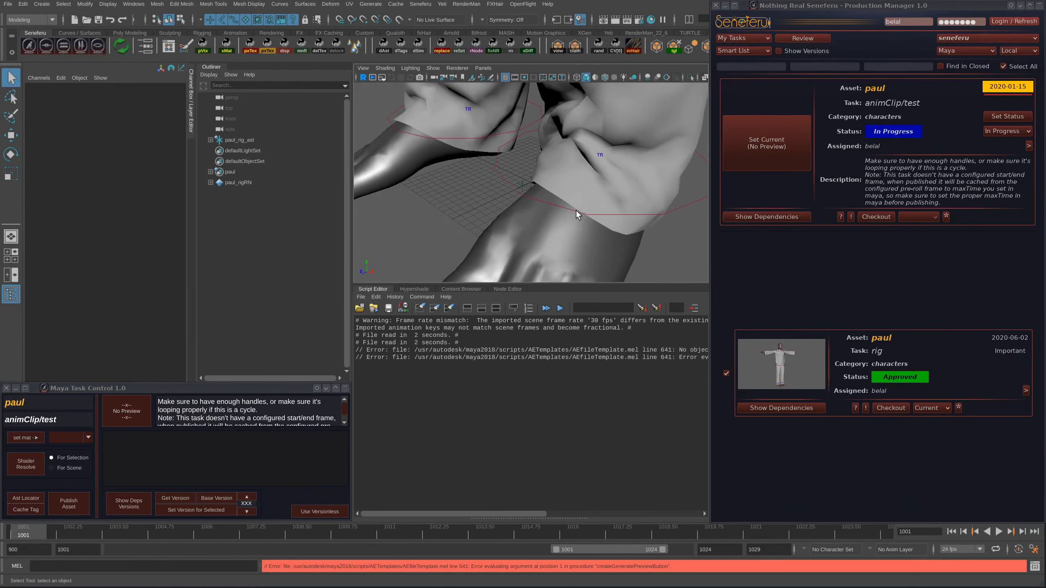
right_click_drag(615, 211, 390, 158, "alt")
middle_click_drag(390, 159, 457, 189, "alt")
left_click_drag(458, 189, 571, 191, "alt")
right_click_drag(572, 192, 467, 178, "alt")
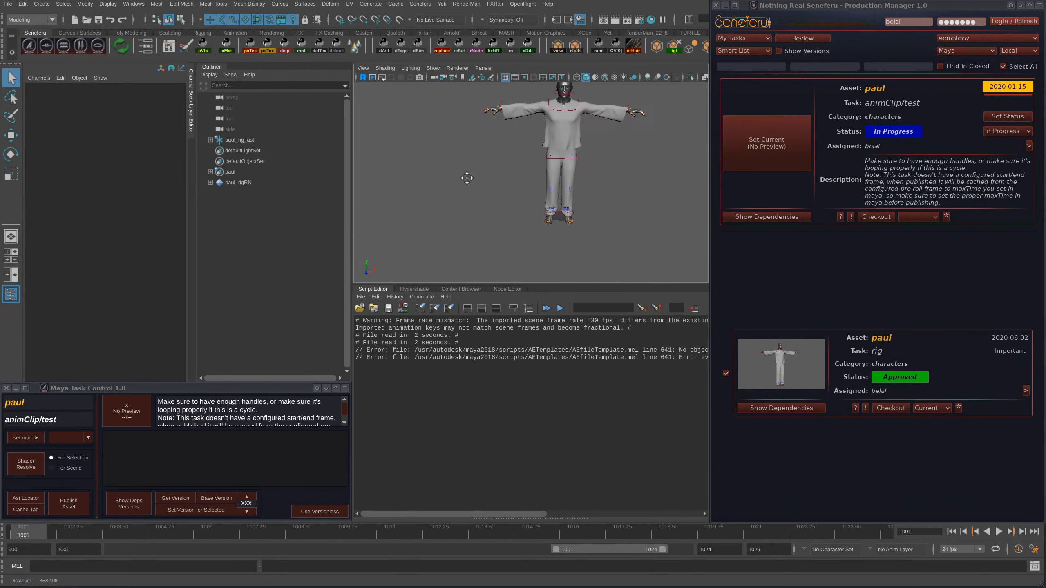
middle_click_drag(467, 178, 464, 229, "alt")
left_click_drag(466, 229, 511, 191, "alt")
middle_click_drag(535, 191, 541, 178, "alt")
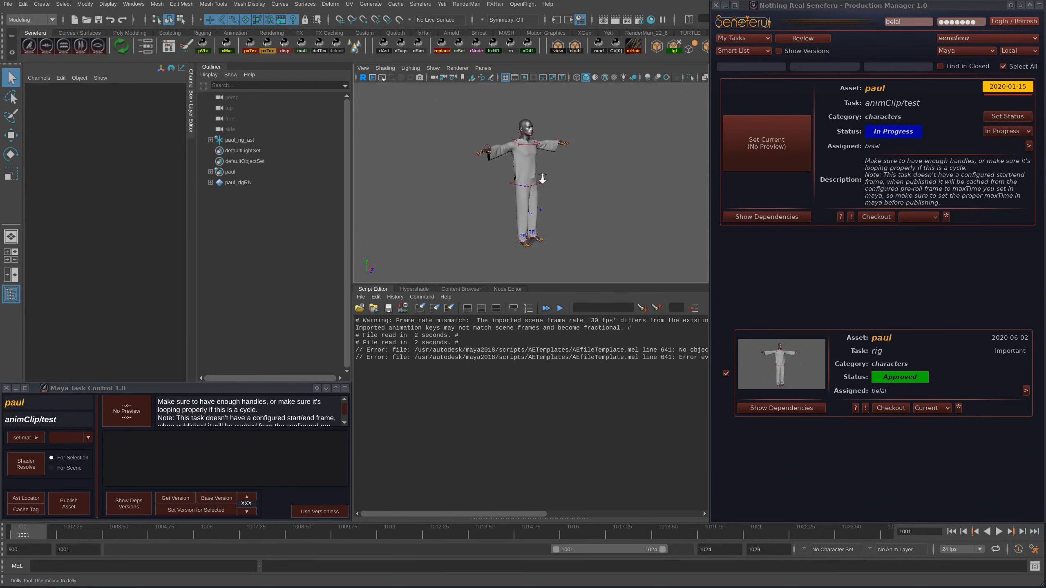
right_click_drag(541, 177, 557, 196, "alt")
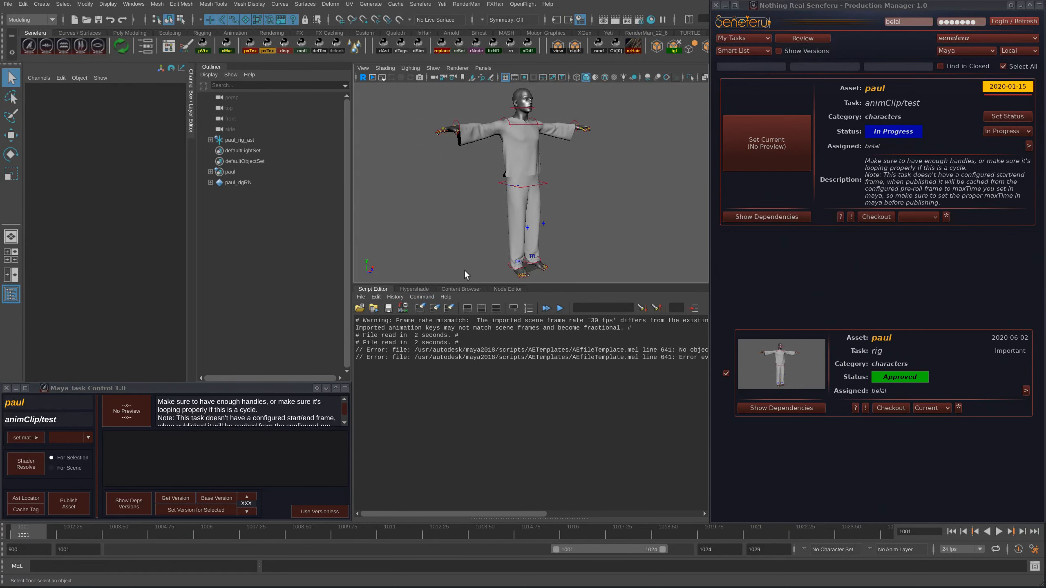
Step: Bring up the Hypershade below the viewport
left_click(424, 289)
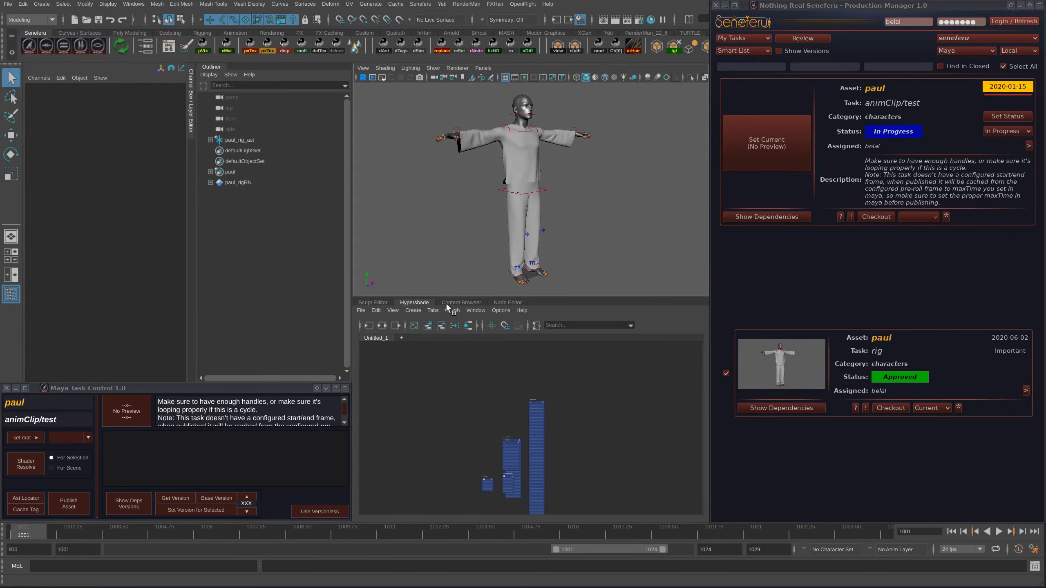
left_click(446, 303)
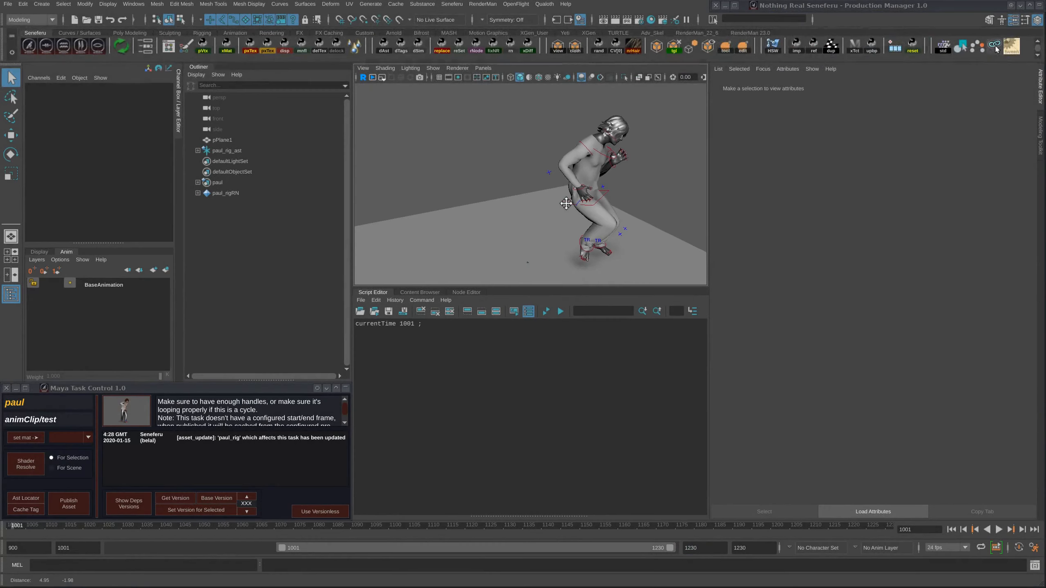
Step: Play the paul animation clip, scrub to frame 1077 and inspect the pose
left_click_drag(566, 203, 531, 210, "alt")
key("alt+v")
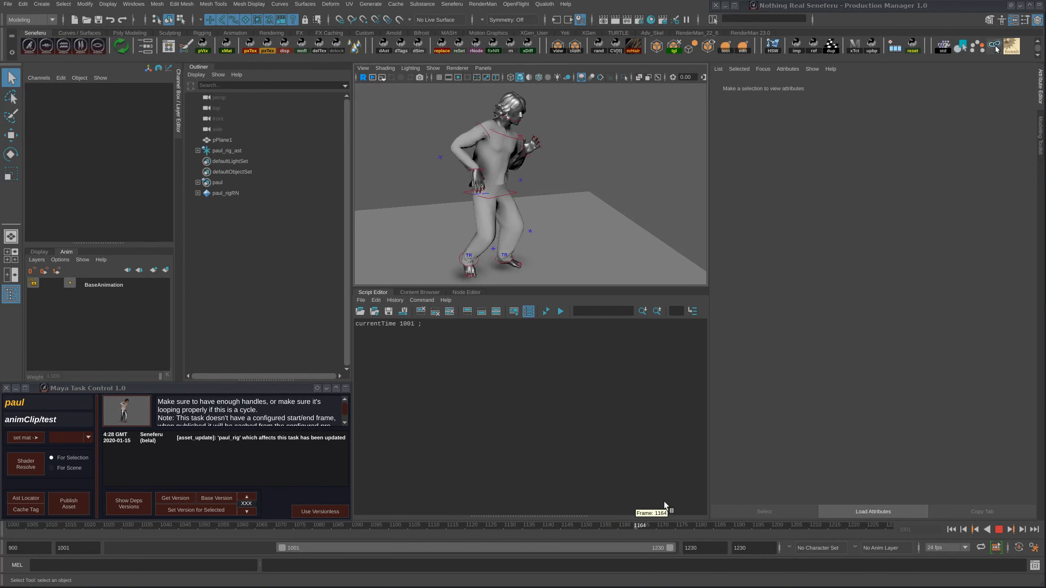
left_click_drag(405, 507, 304, 510)
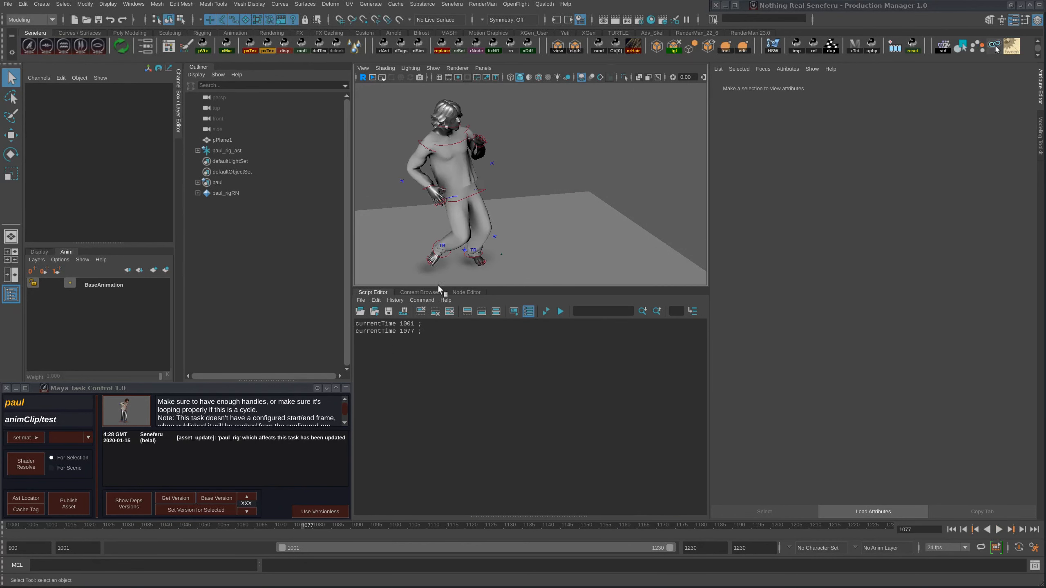
left_click_drag(515, 210, 550, 168, "alt")
middle_click_drag(553, 197, 554, 182, "alt")
left_click_drag(555, 183, 550, 195, "alt")
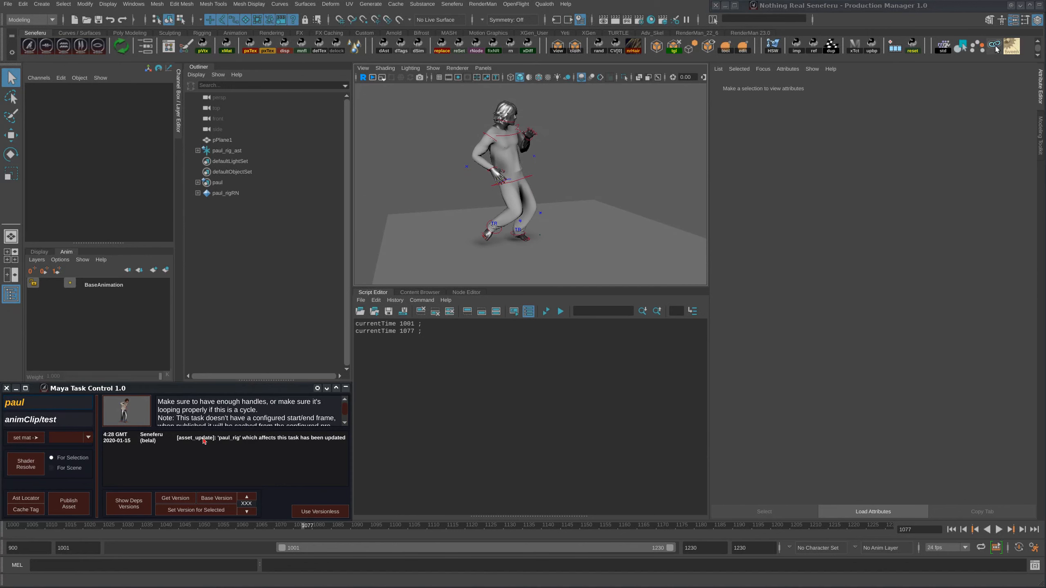
Step: Apply the AnimLook to the whole scene with Shader Resolve and display textures and all lights in the viewport
left_click(26, 464)
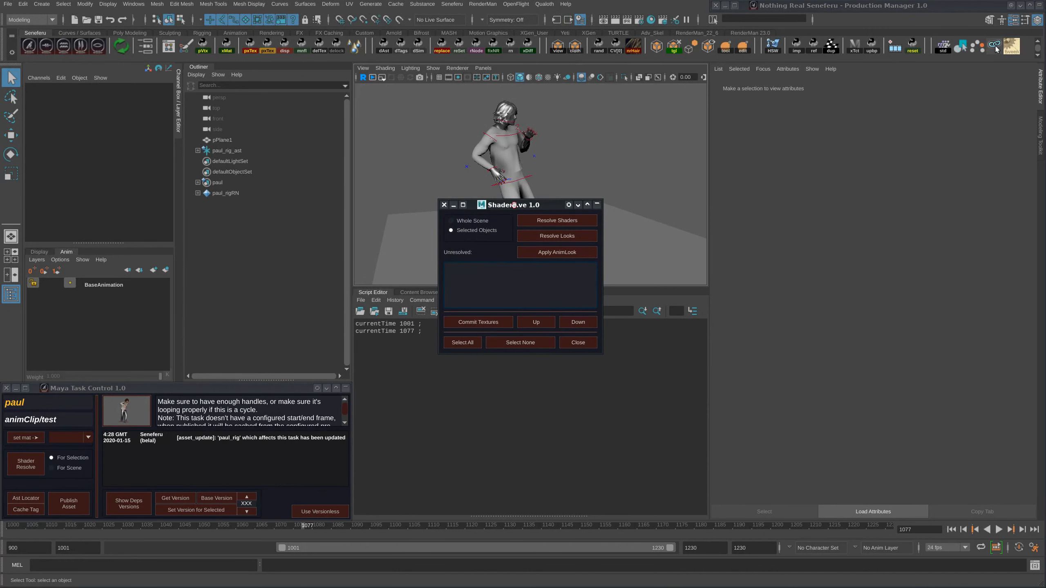
left_click_drag(513, 204, 124, 213)
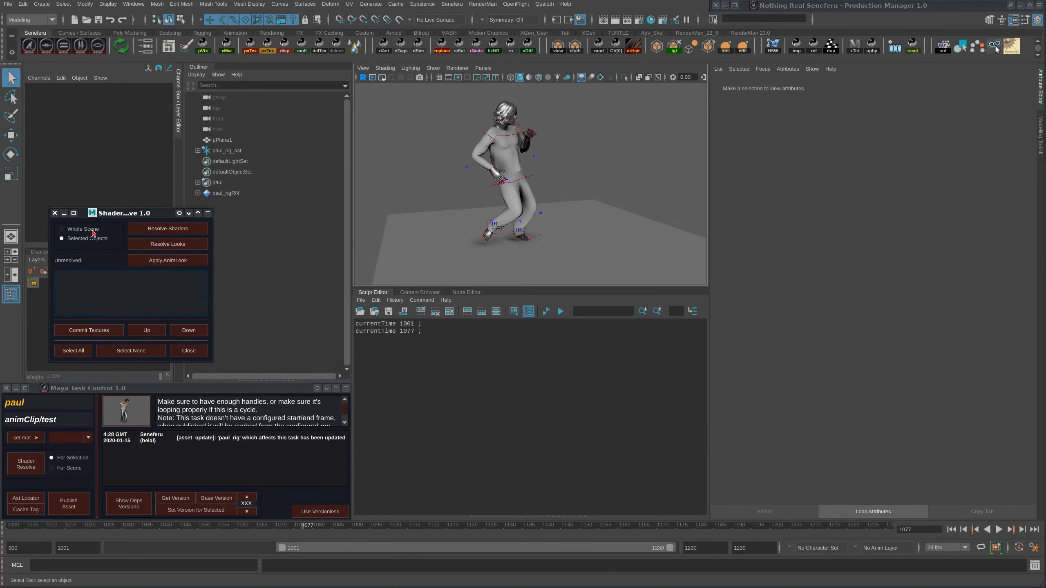
left_click(227, 150)
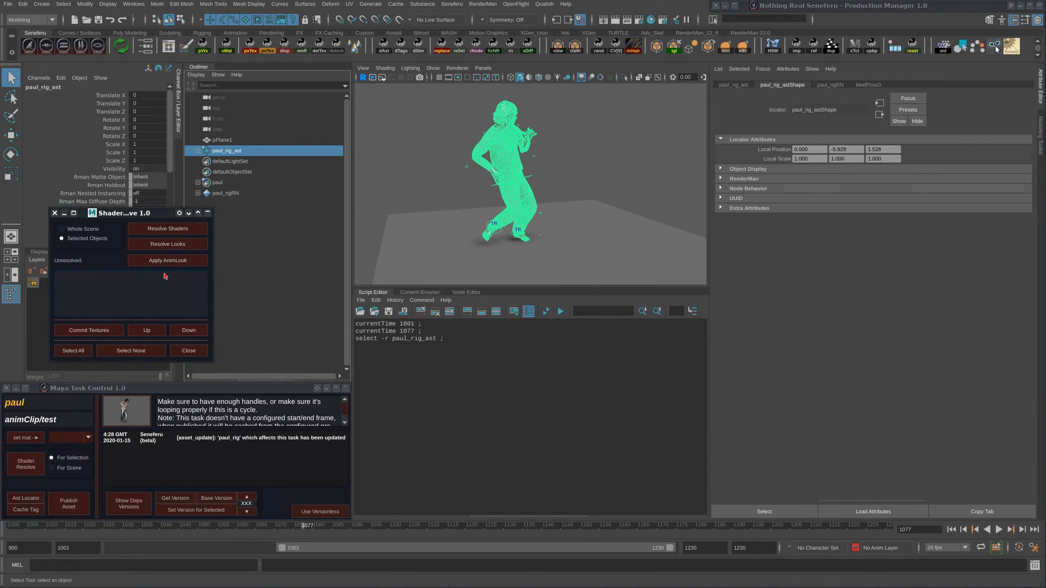
left_click(285, 224)
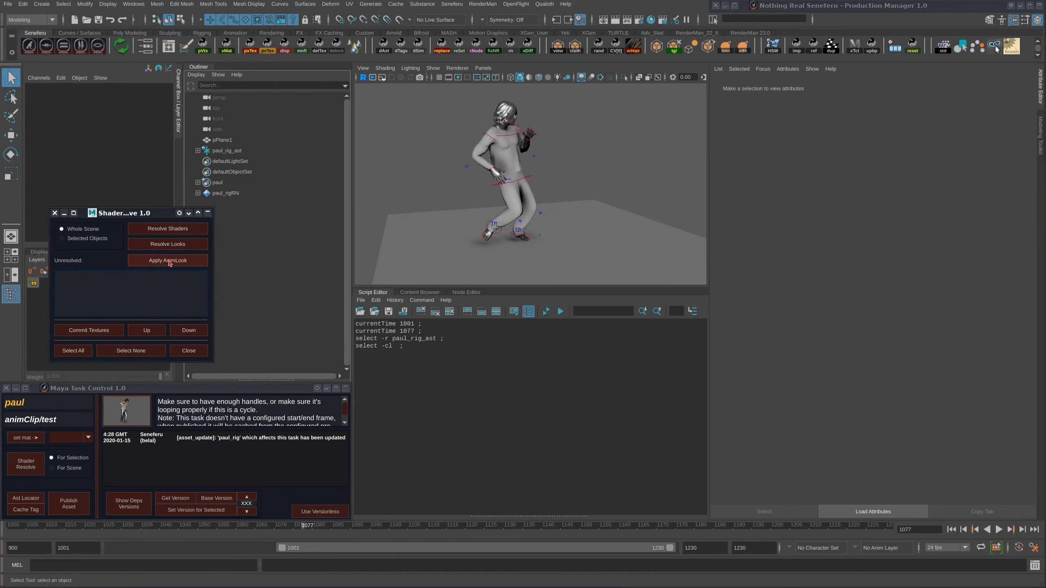
left_click(168, 260)
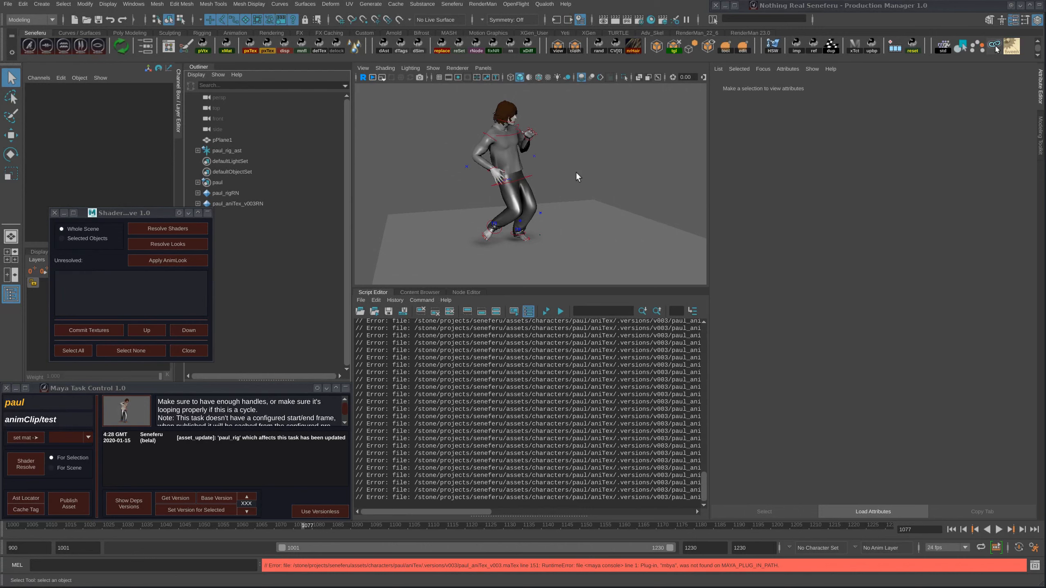
key("6")
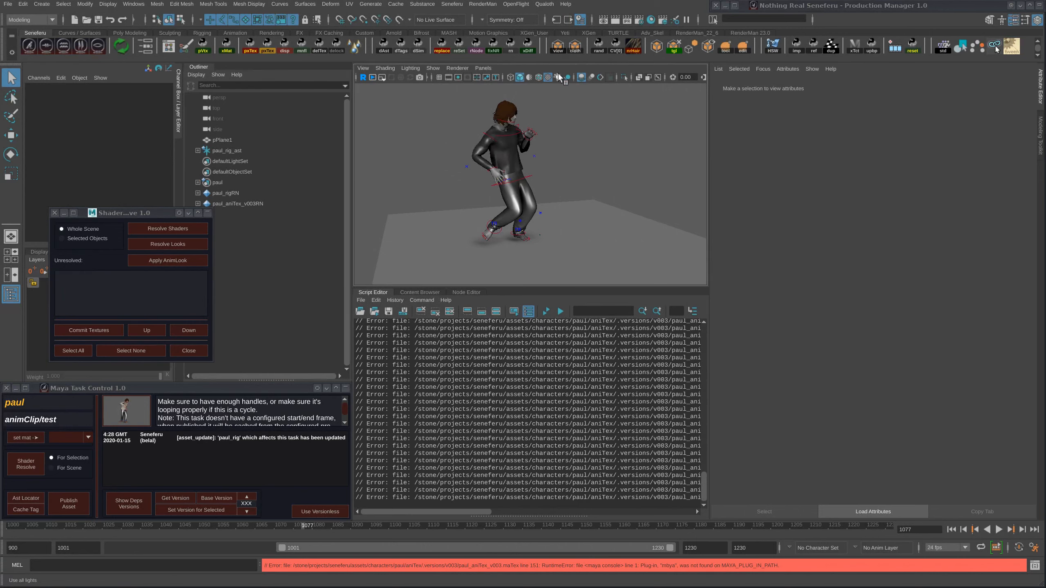
mouse_move(499, 233)
left_mouse_down("alt")
mouse_move(483, 243)
mouse_move(486, 227)
mouse_move(498, 232)
mouse_move(490, 241)
left_mouse_up("alt")
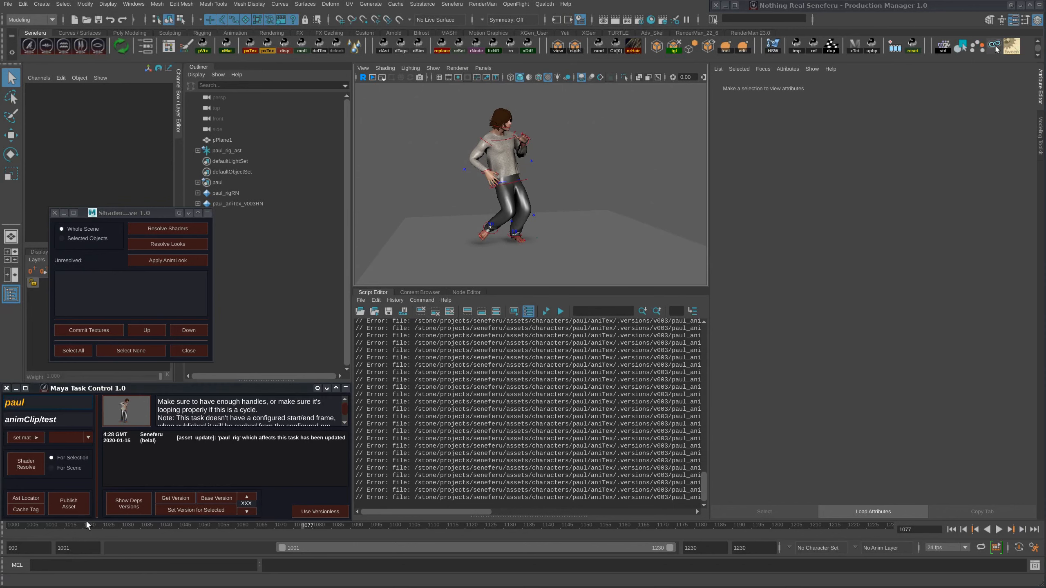
Step: Play the textured animation and scrub to frame 1172
left_click(11, 529)
key("alt+v")
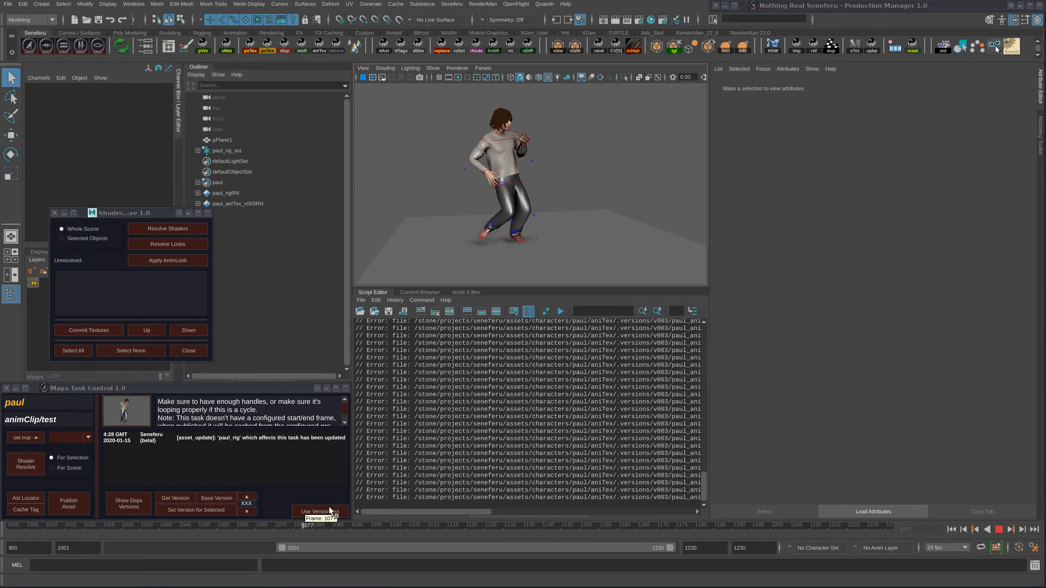
left_click_drag(827, 521, 668, 524)
left_click_drag(447, 179, 447, 211, "alt")
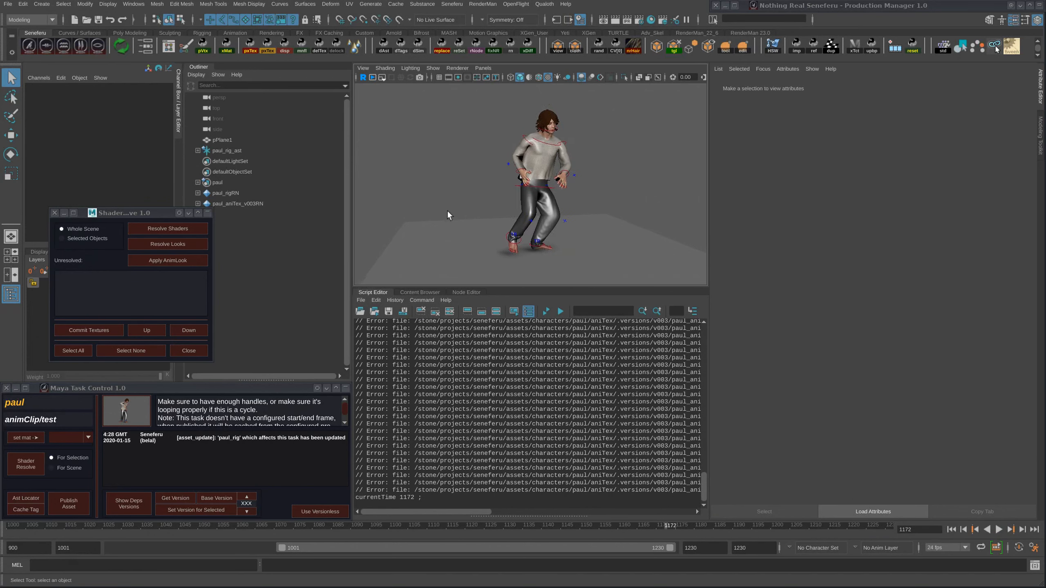
Step: Close the shader resolve dialog and clear the Script Editor output
left_click(189, 351)
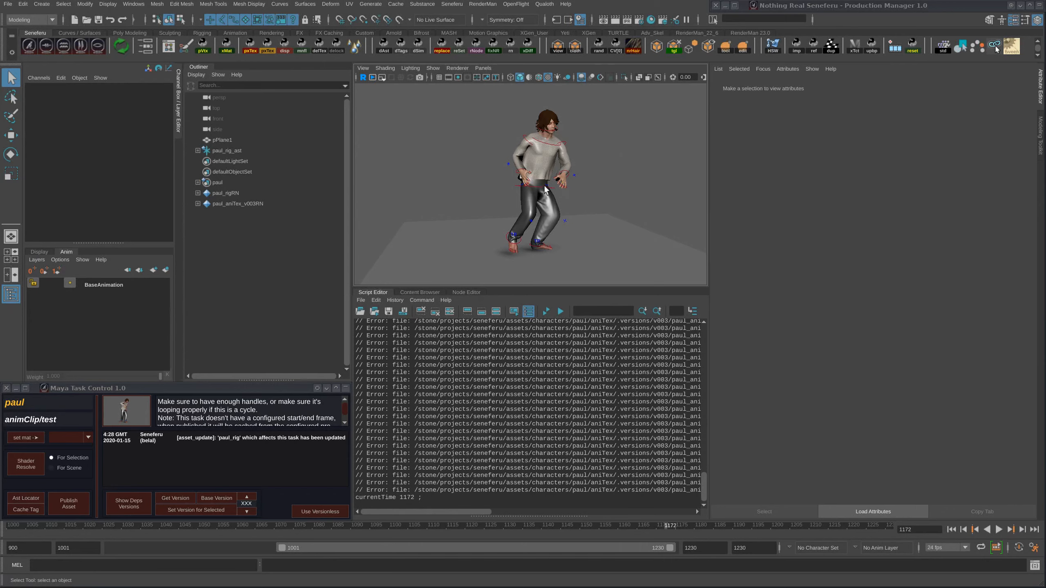
left_click_drag(538, 196, 506, 209, "alt")
right_click_drag(506, 210, 511, 210, "alt")
left_click_drag(511, 210, 535, 216, "alt")
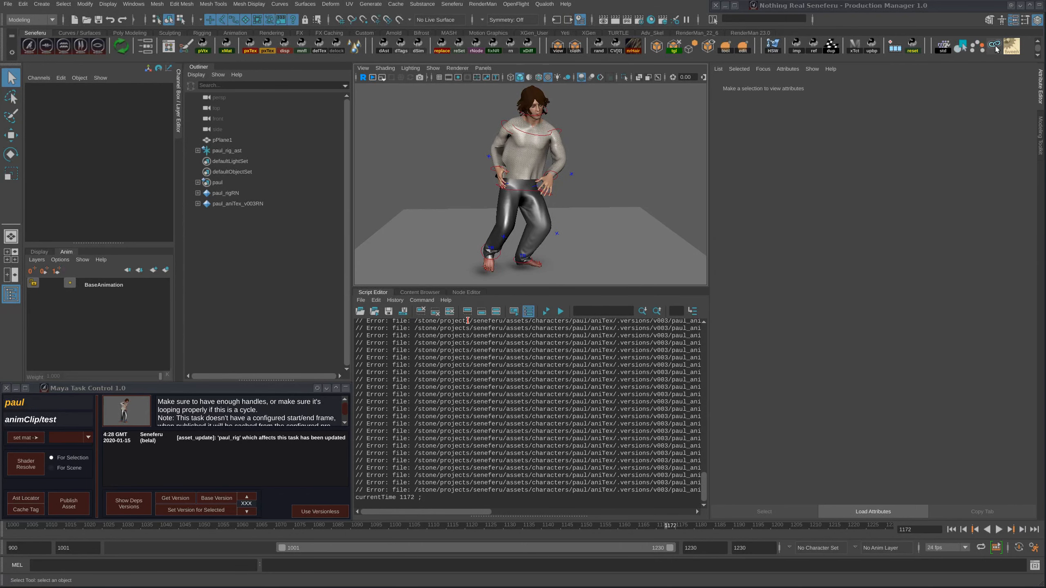
left_click(449, 311)
Step: Set the playback range start to 900 and move to frame 900
middle_click_drag(452, 180, 452, 213, "alt")
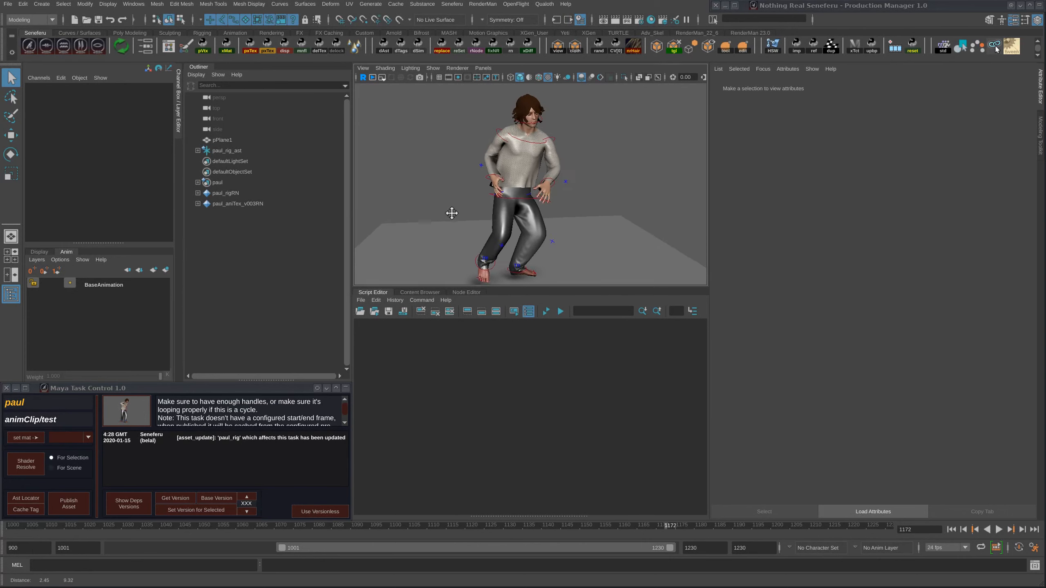
right_click_drag(452, 213, 445, 216, "alt")
left_click_drag(445, 216, 453, 222, "alt")
middle_click_drag(453, 221, 453, 210, "alt")
right_click_drag(453, 210, 437, 206, "alt")
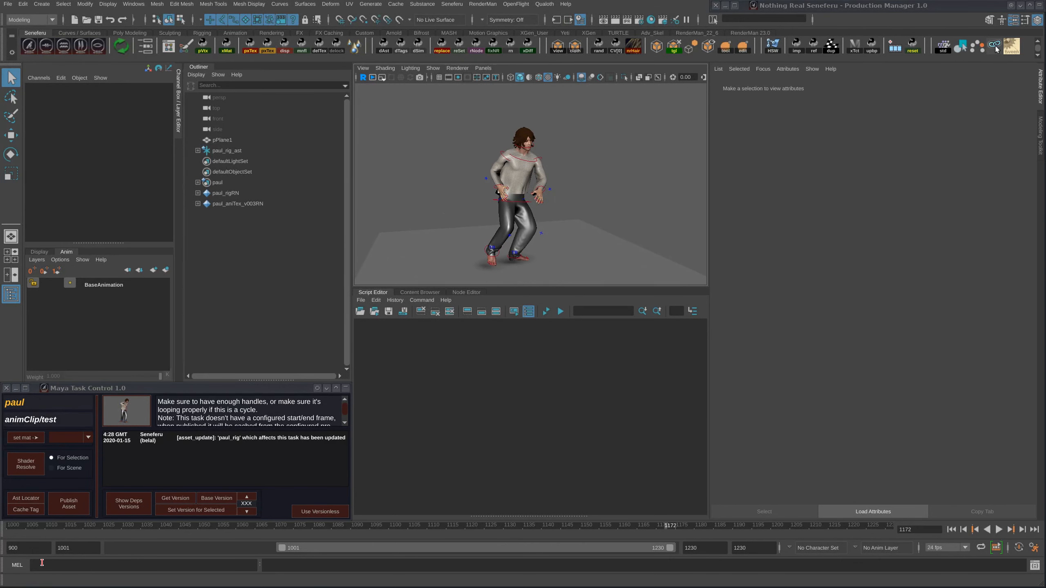
left_click_drag(79, 551, 39, 539)
type("900")
key("Return")
left_click_drag(401, 530, 1, 535)
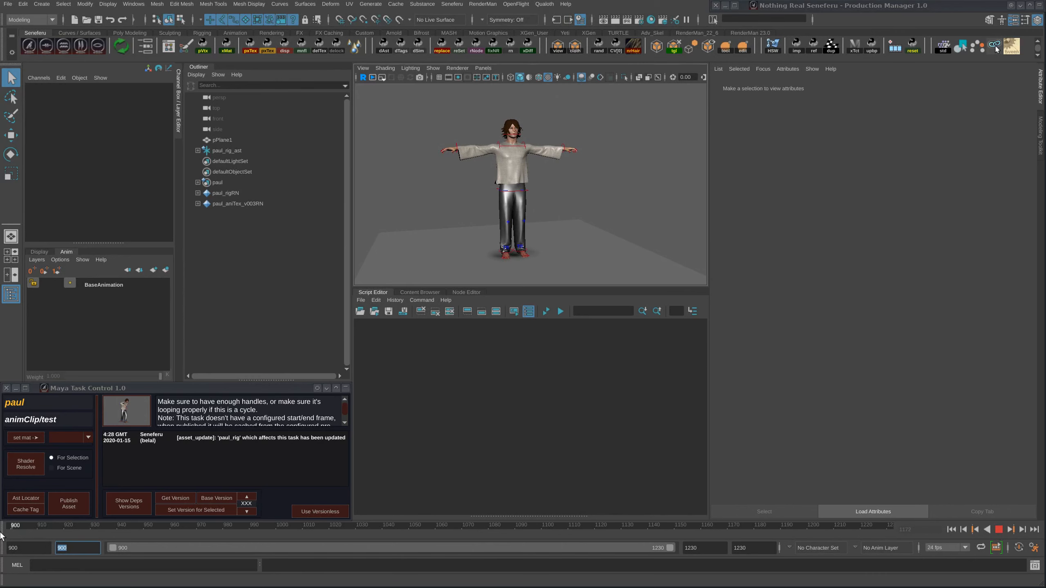
Step: Play the pre-roll from the T-pose at frame 900, then return to the start of the range
left_click_drag(637, 175, 558, 287, "alt")
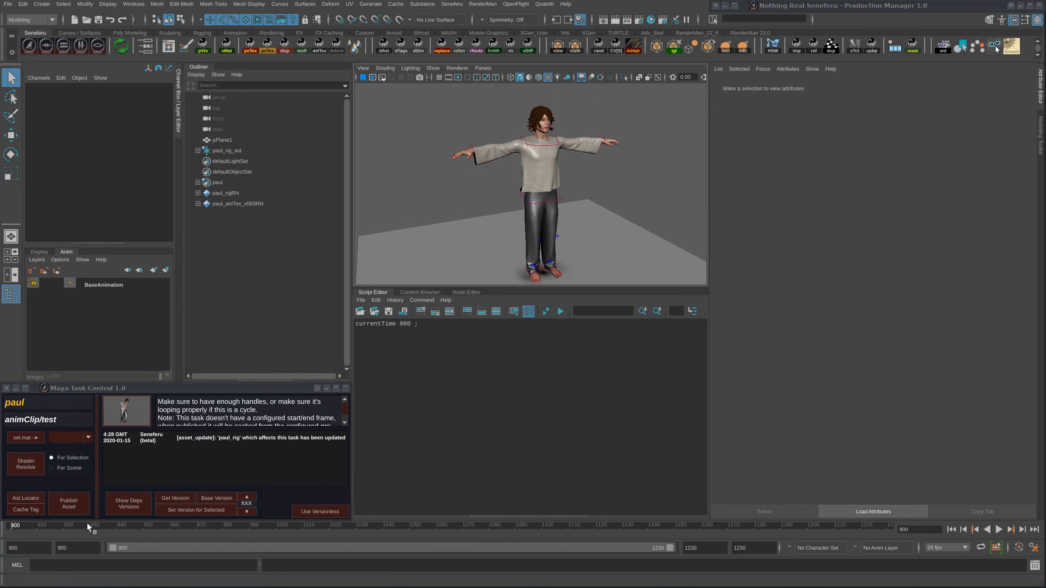
middle_click_drag(617, 183, 560, 165, "alt")
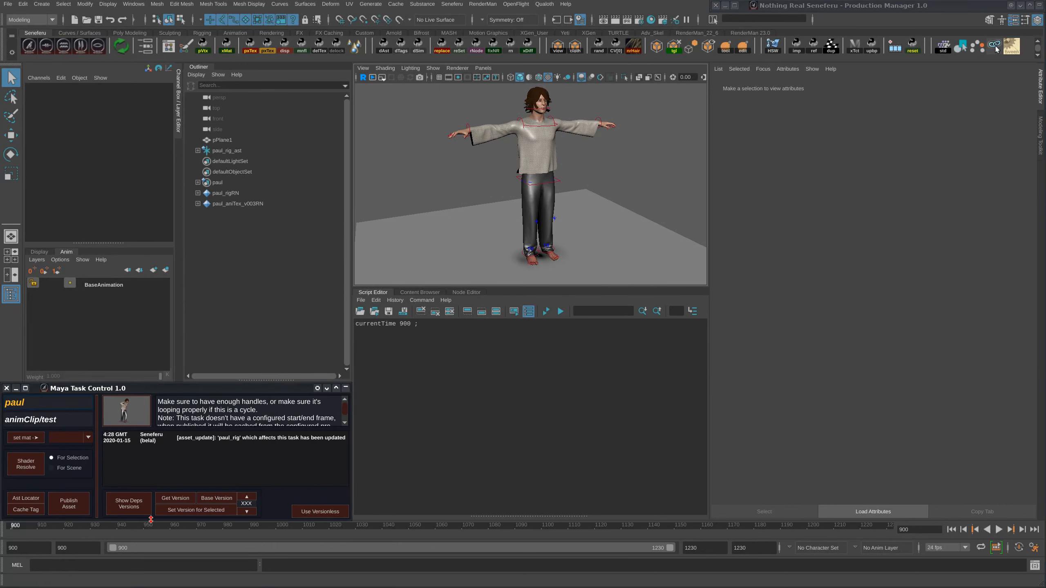
right_click_drag(560, 198, 532, 187, "alt")
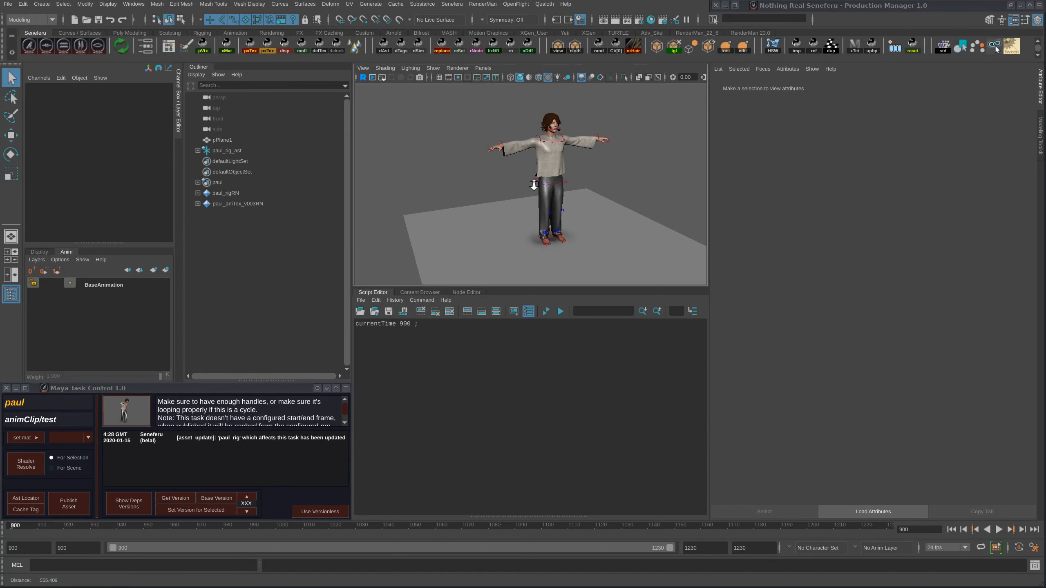
left_click_drag(532, 188, 526, 216, "alt")
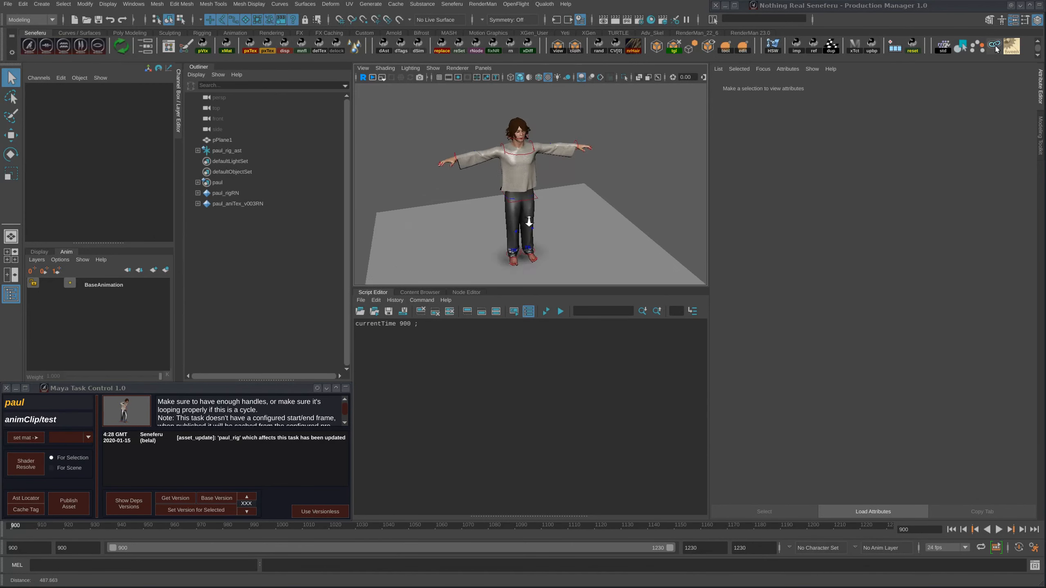
mouse_move(526, 217)
right_mouse_down("alt")
mouse_move(557, 212)
mouse_move(528, 210)
right_mouse_up("alt")
left_click_drag(528, 210, 534, 212, "alt")
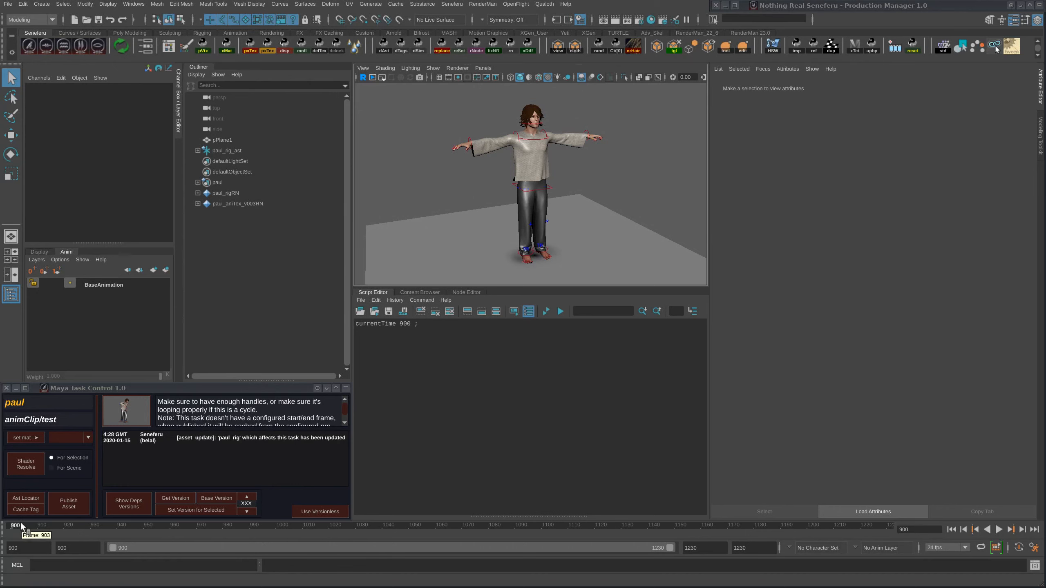
key("alt+v")
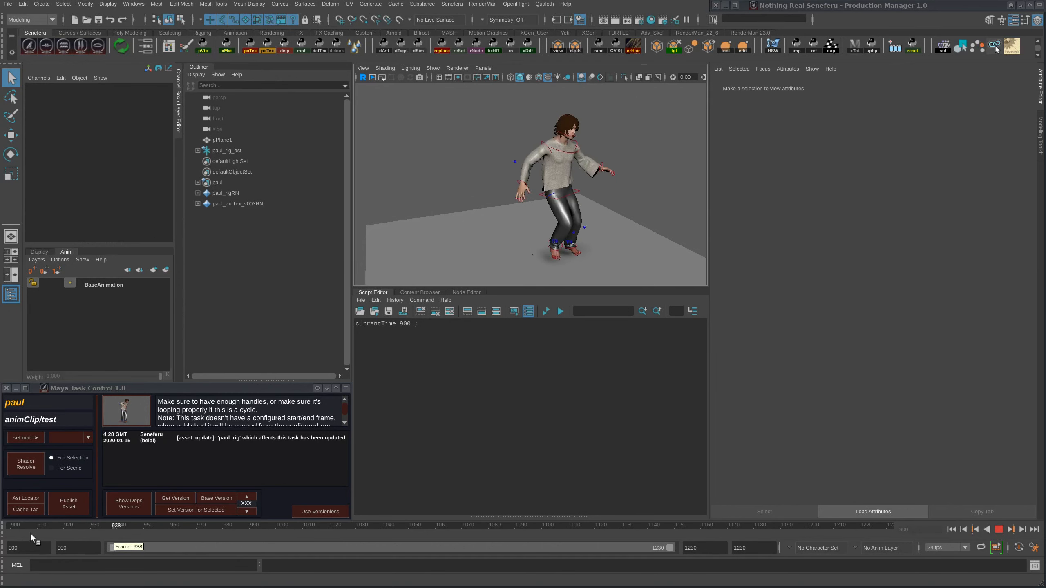
key("alt+shift+v")
Step: Examine the character's T-pose at frame 900 from several angles, including a close view of the shirt
left_click_drag(556, 211, 579, 241, "alt")
right_click_drag(579, 241, 519, 227, "alt")
middle_click_drag(519, 226, 515, 214, "alt")
left_click_drag(515, 215, 512, 214, "alt")
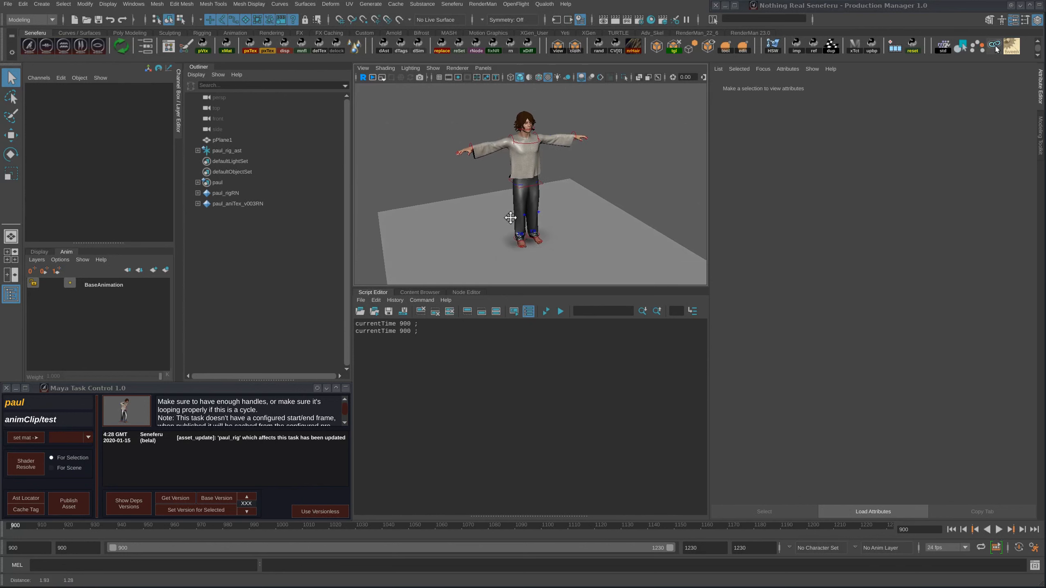
middle_click_drag(512, 214, 510, 229, "alt")
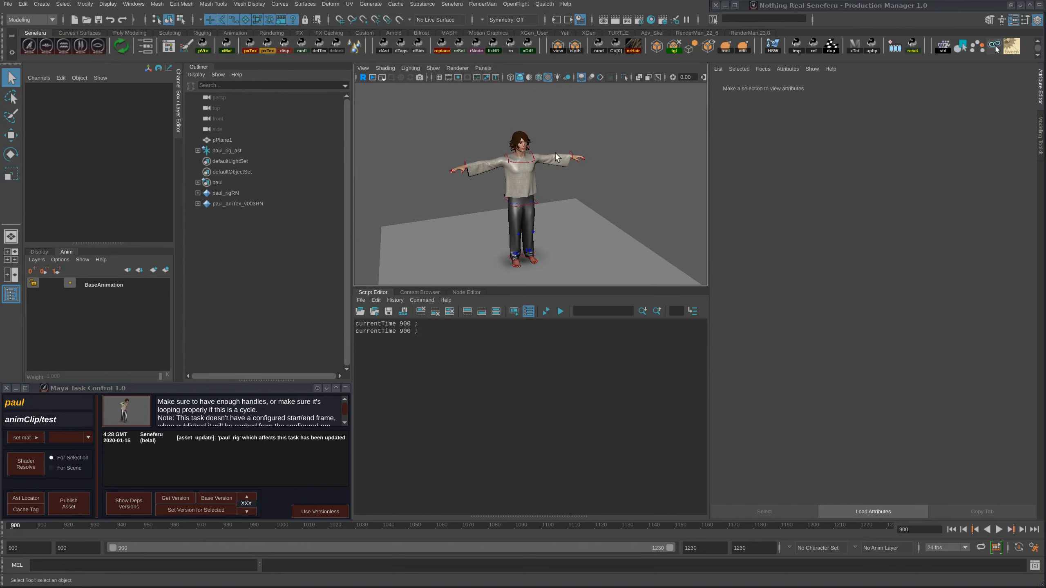
left_click_drag(543, 197, 537, 203, "alt")
mouse_move(537, 203)
right_mouse_down("alt")
mouse_move(574, 215)
mouse_move(533, 195)
right_mouse_up("alt")
left_click_drag(533, 196, 543, 189, "alt")
middle_click_drag(544, 189, 550, 197, "alt")
right_click_drag(549, 198, 607, 222, "alt")
left_click_drag(607, 222, 608, 210, "alt")
middle_click_drag(608, 210, 574, 236, "alt")
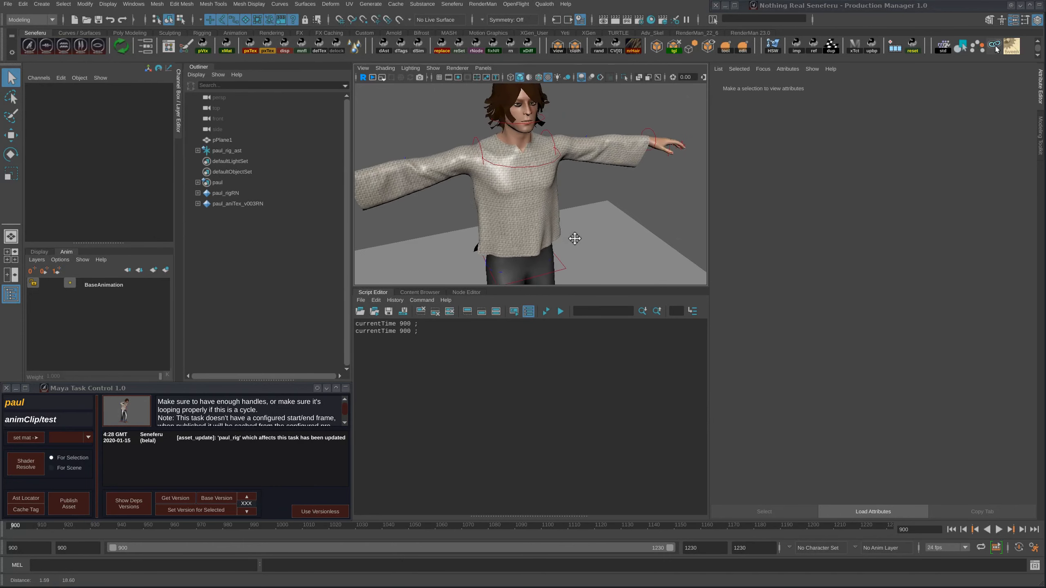
right_click_drag(574, 236, 518, 223, "alt")
left_click_drag(578, 197, 625, 162, "alt")
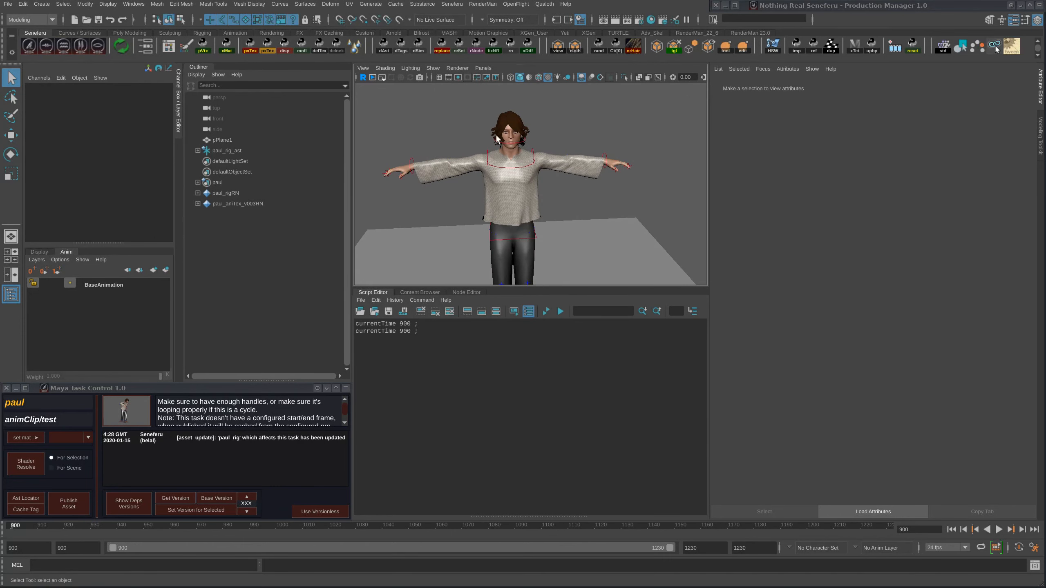
Step: Select the character's left-hand thumb control and inspect the T-pose around it at frame 900
left_click(611, 164)
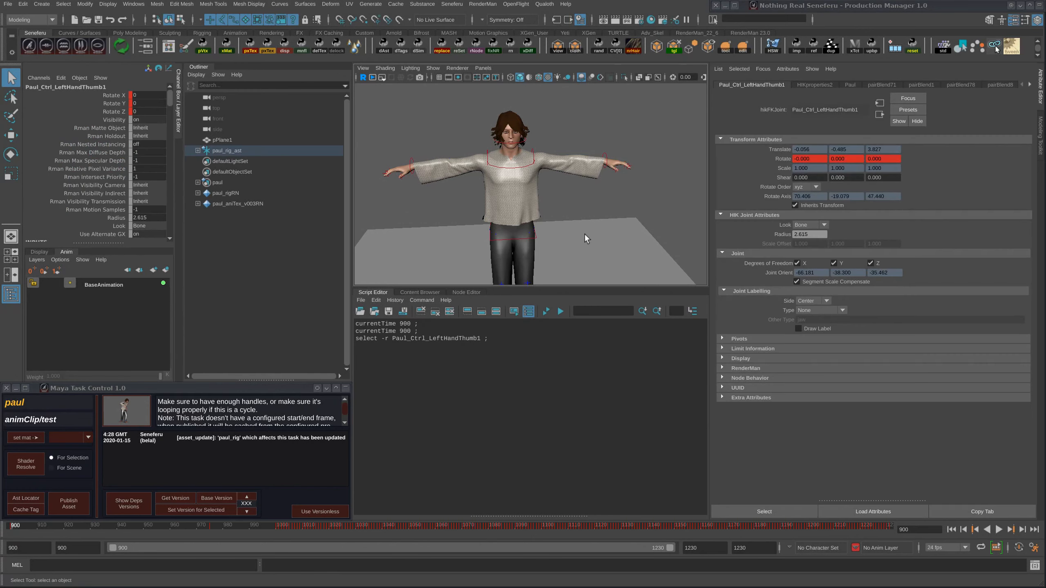
left_click_drag(584, 234, 586, 230, "alt")
right_click_drag(586, 230, 588, 224, "alt")
left_click_drag(589, 225, 587, 226, "alt")
right_click_drag(587, 226, 568, 239, "alt")
left_click_drag(568, 239, 514, 251, "alt")
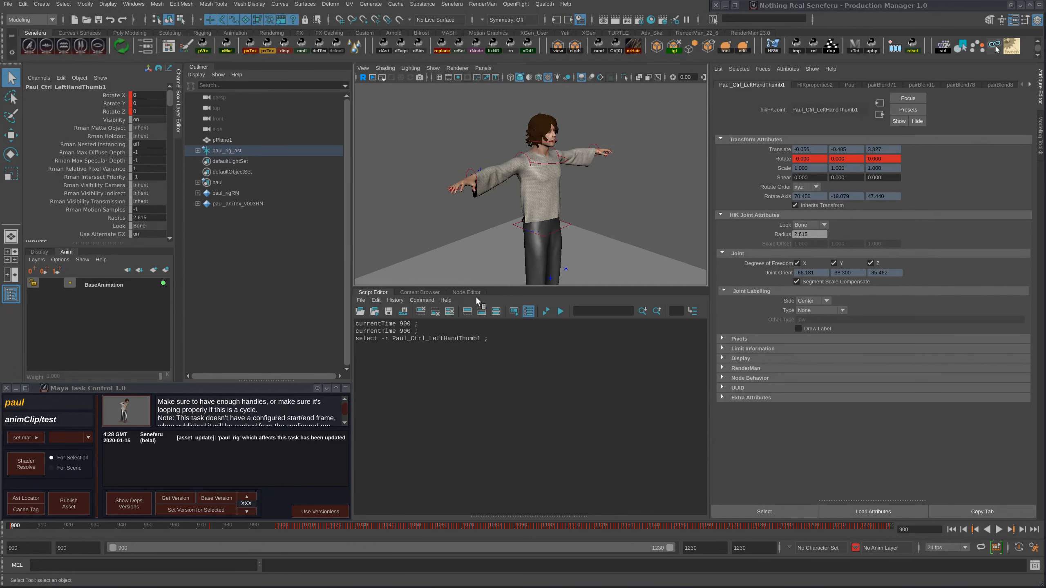
Step: Return to frame 900 and inspect the character's T-pose from the front
left_click_drag(63, 526, 15, 526)
left_click_drag(493, 193, 535, 186, "alt")
left_click_drag(25, 526, 4, 527)
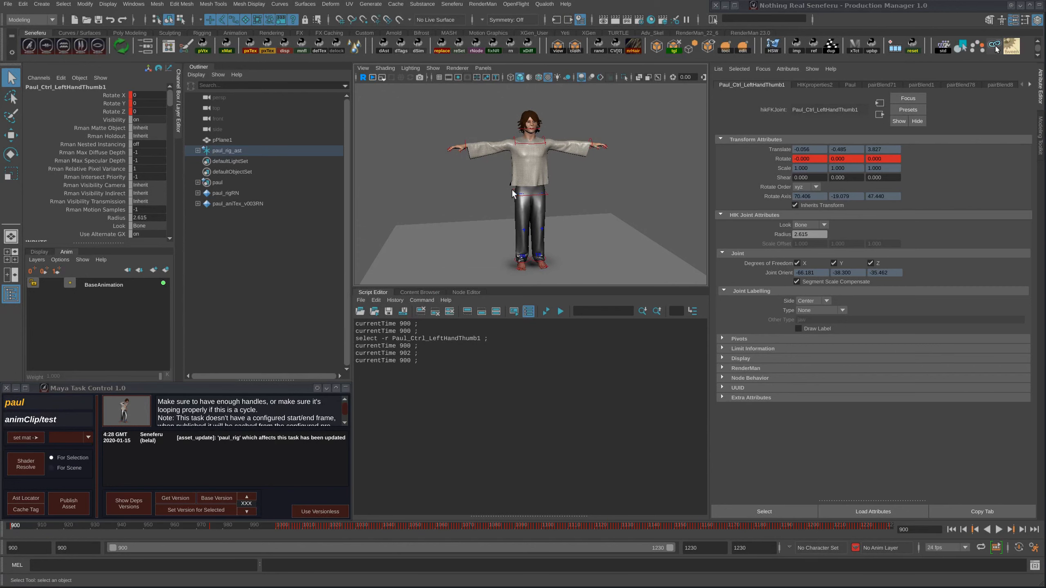
Step: Convert the paul_rig_ast locator into the asset locator of the current animClip/test task
left_click(227, 152)
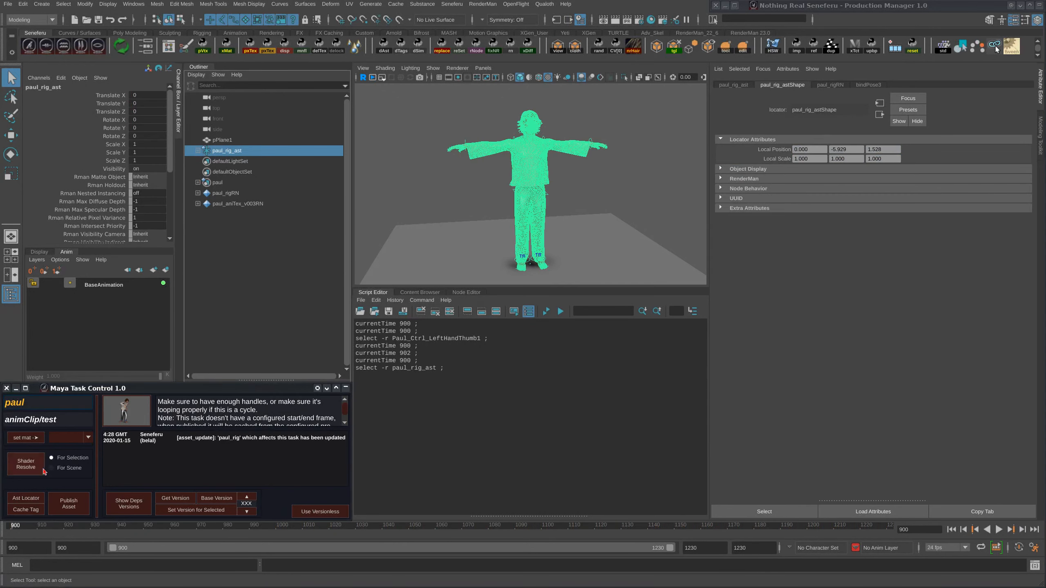
right_click_drag(553, 205, 521, 182, "alt")
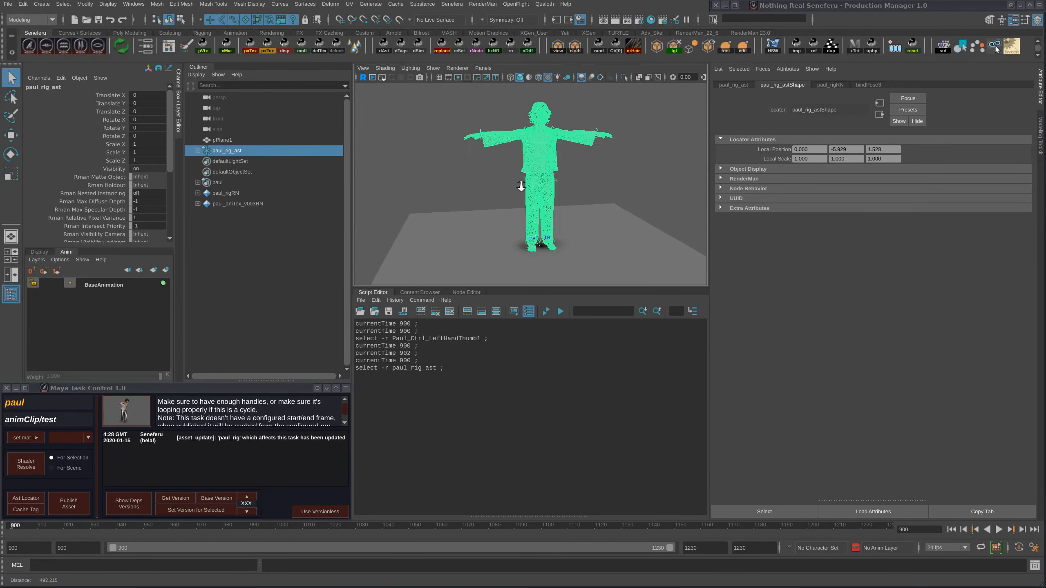
middle_click_drag(511, 206, 512, 193, "alt")
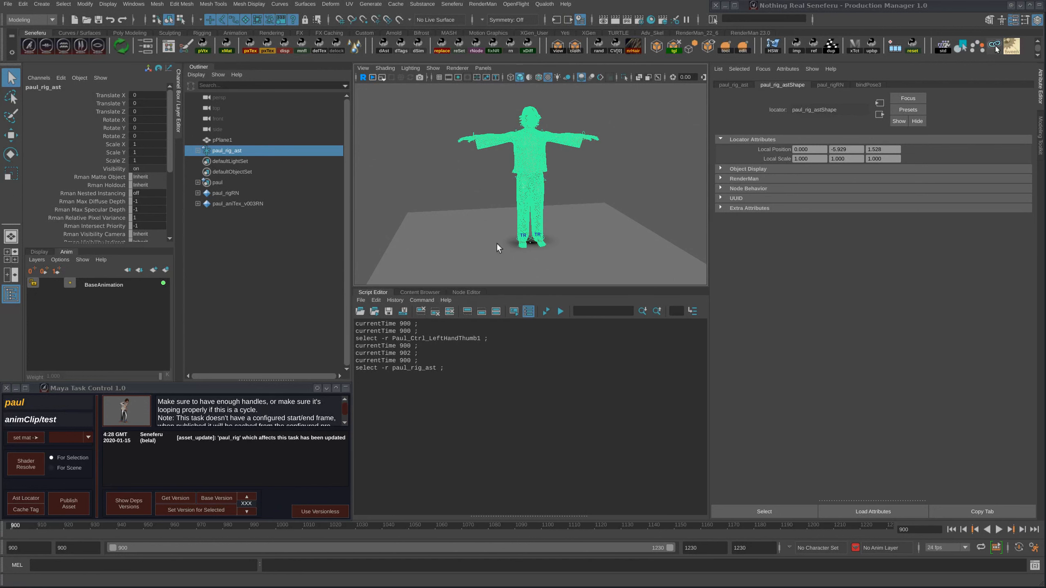
left_click(30, 494)
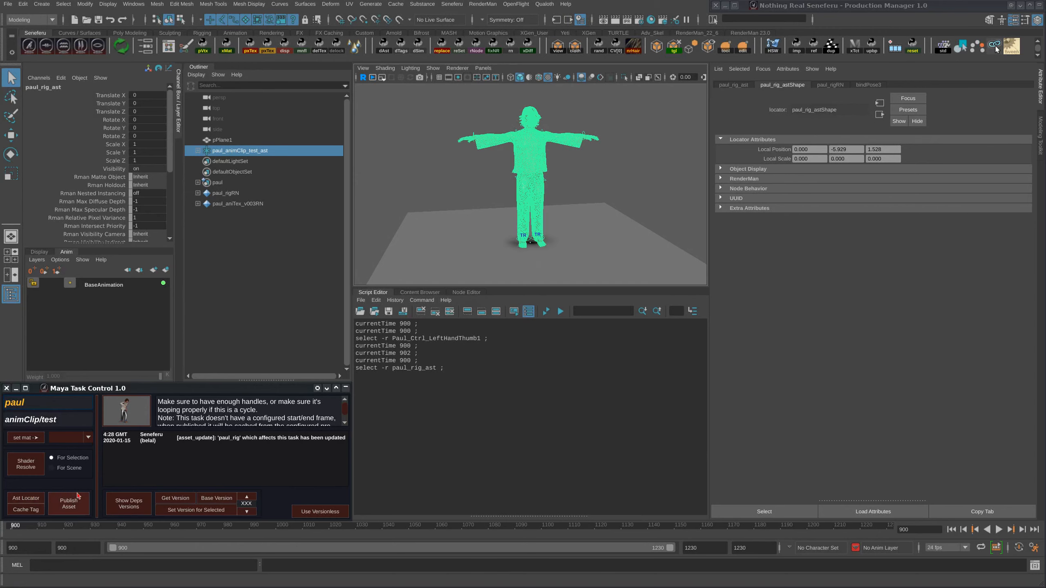
Step: Frame the whole character, check the pose at frame 1230, and generate a Version playblast of frames 1001 to 1230 from the persp camera
middle_click_drag(493, 191, 477, 206, "alt")
left_click(97, 46)
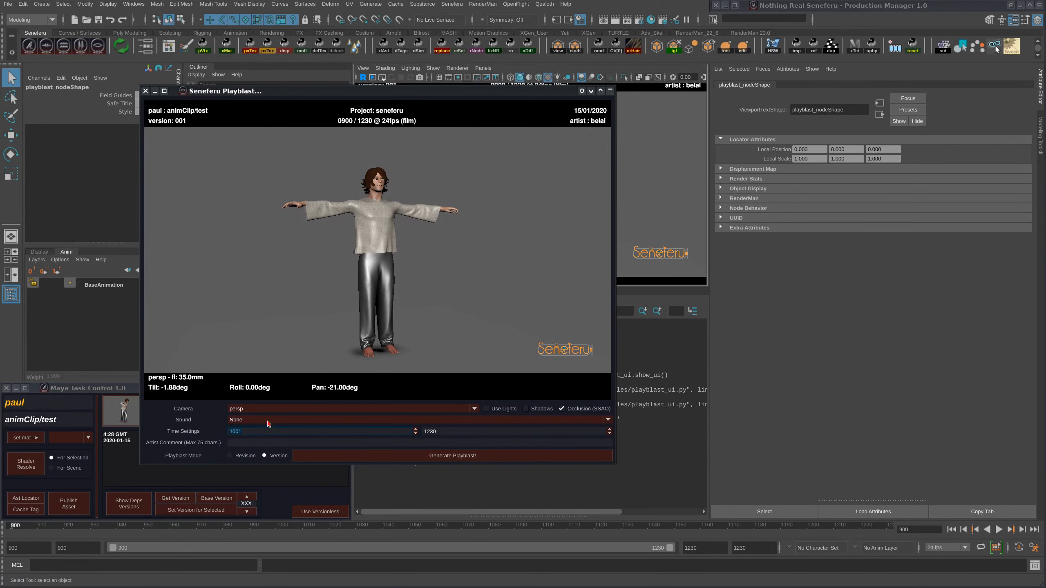
left_click_drag(456, 90, 461, 90)
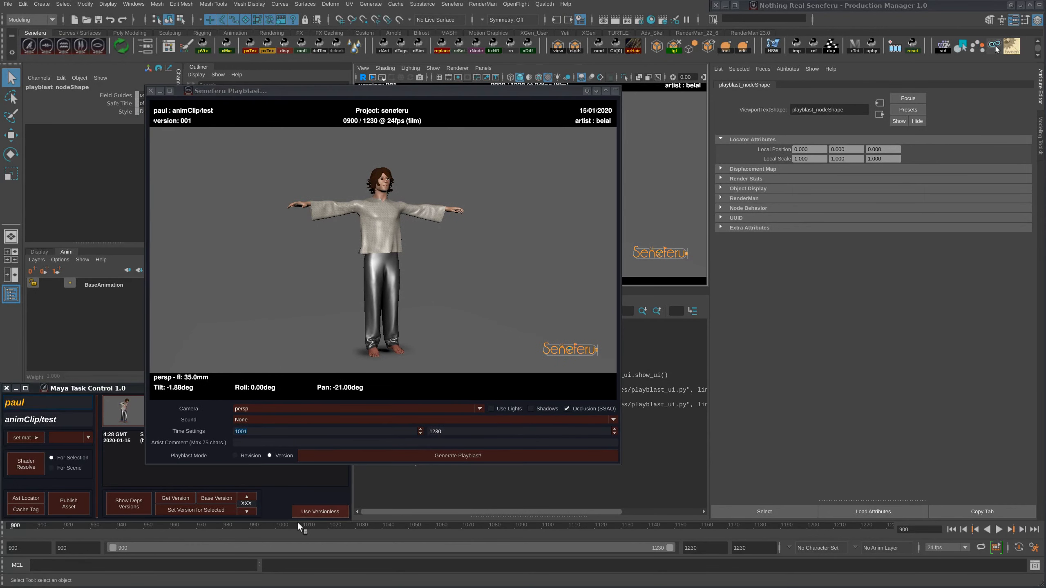
left_click_drag(312, 527, 1006, 559)
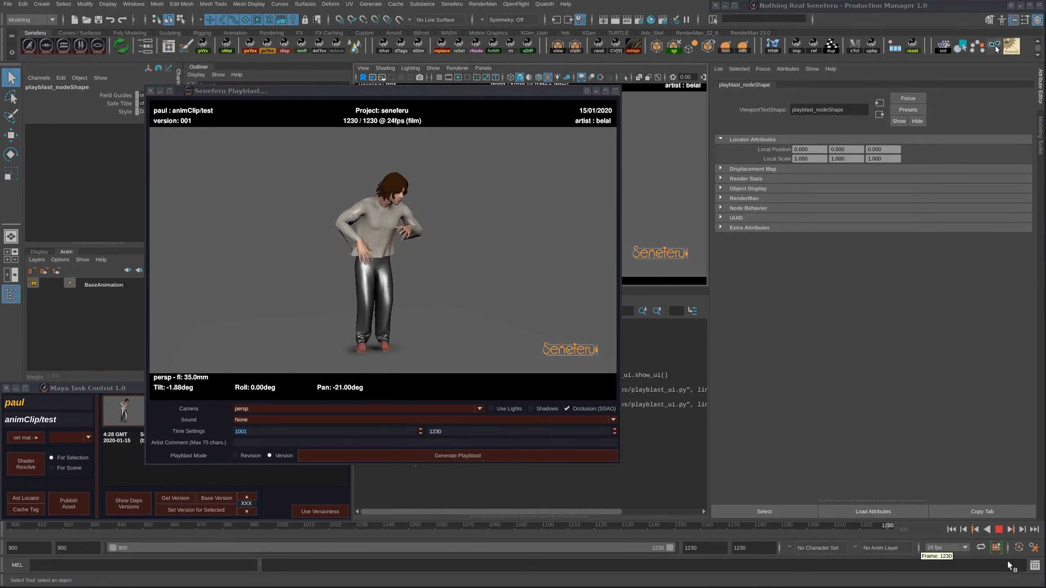
left_click_drag(412, 239, 448, 260, "alt")
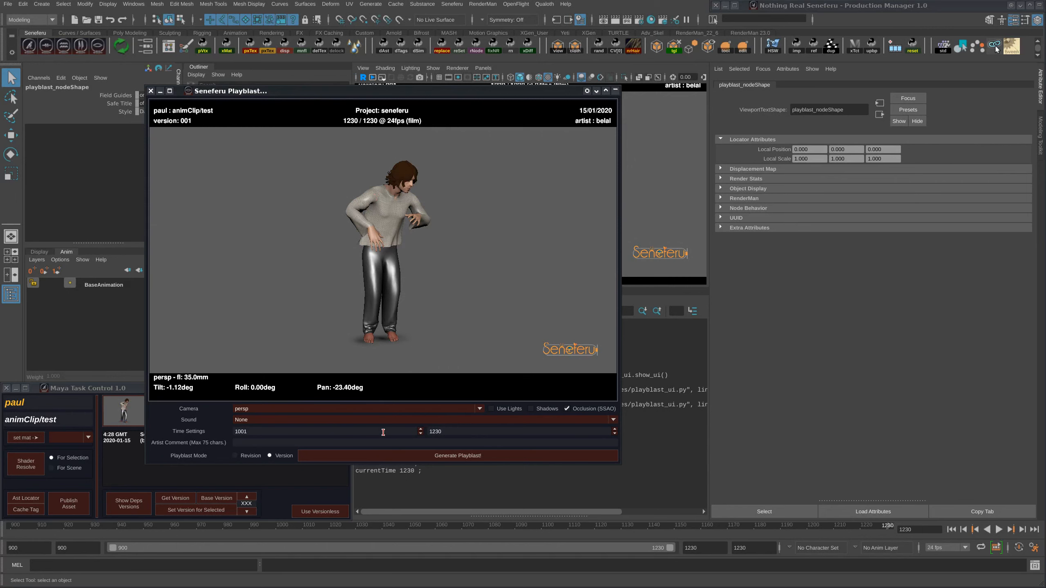
left_click(380, 457)
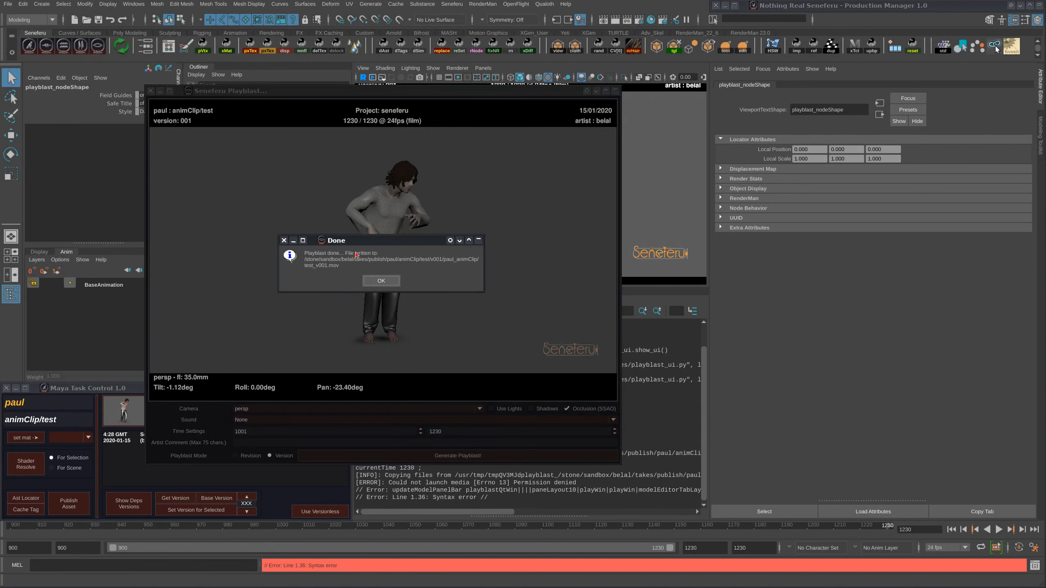
Step: Copy the path of the written playblast movie and close the playblast window
triple_click(323, 267)
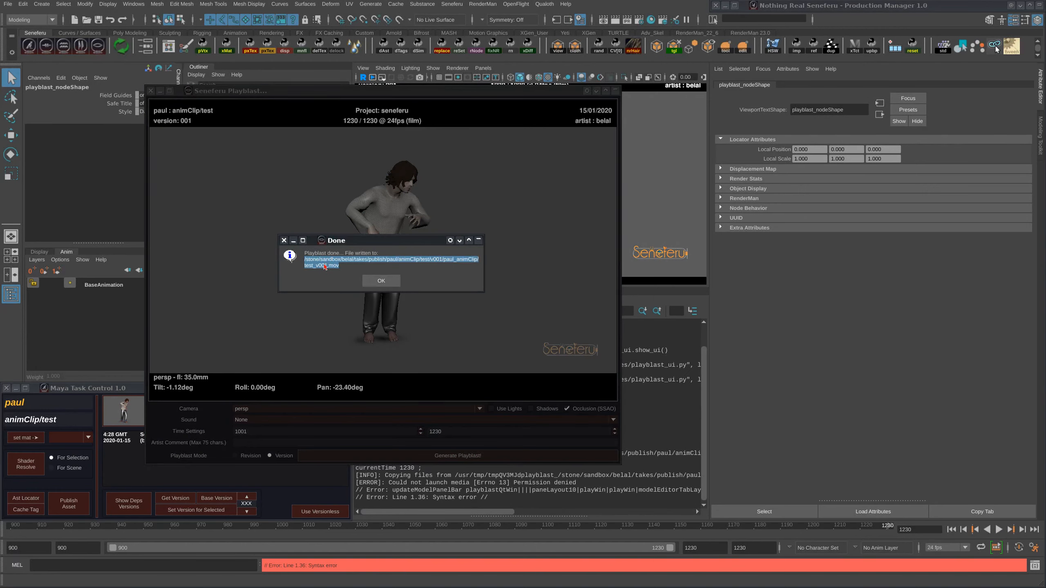
left_click_drag(350, 242, 334, 238)
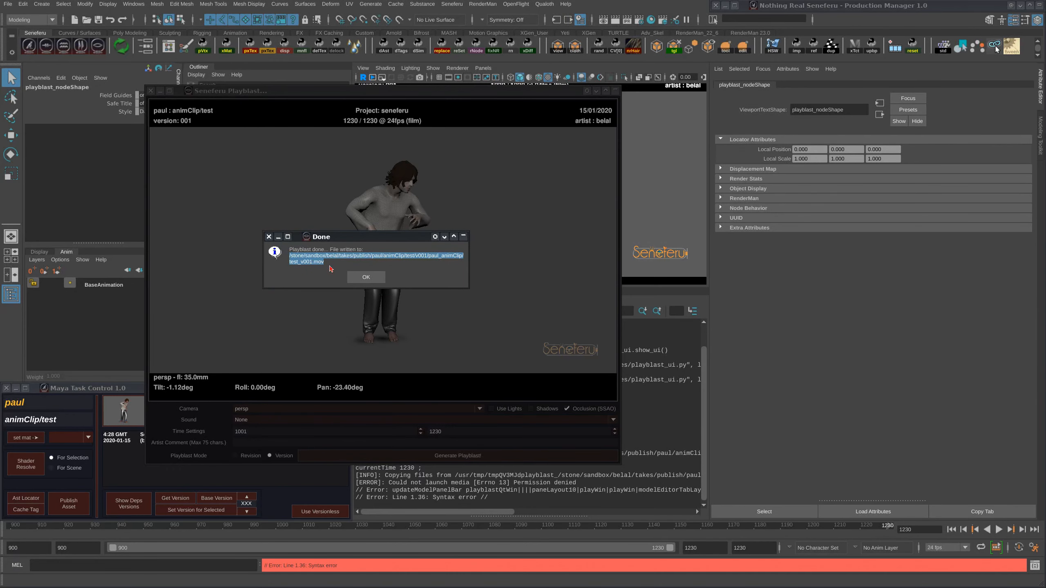
left_click(364, 277)
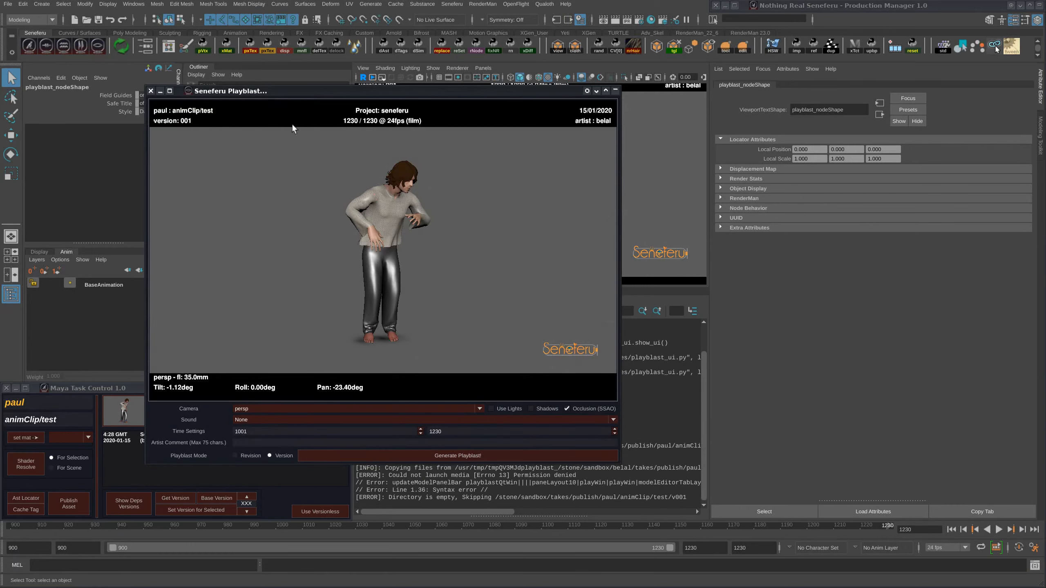
left_click_drag(295, 94, 316, 106)
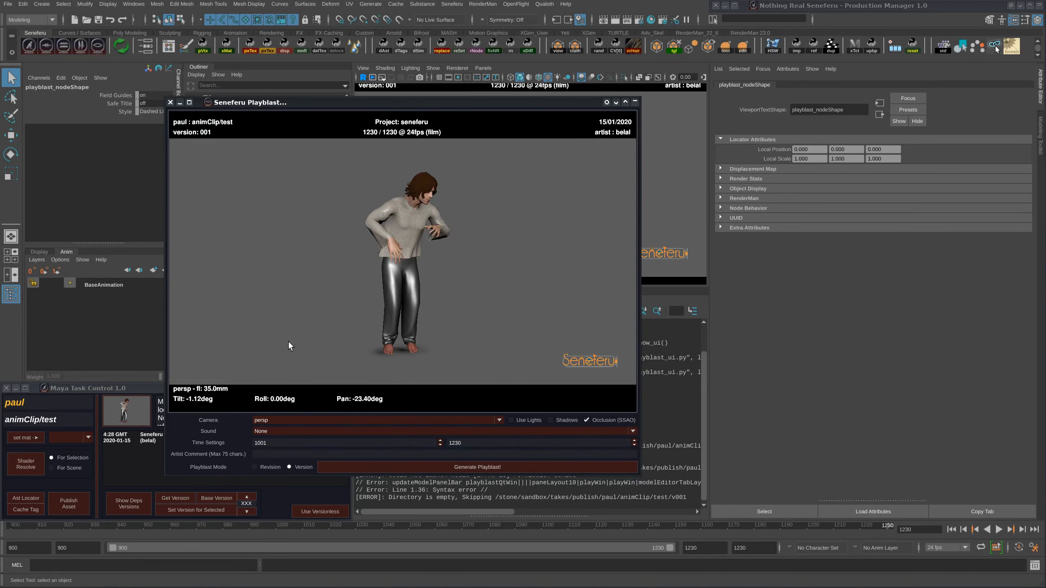
left_click(169, 102)
Step: Clear the script history and start publishing the paul_animClip_test_ast asset
left_click(256, 150)
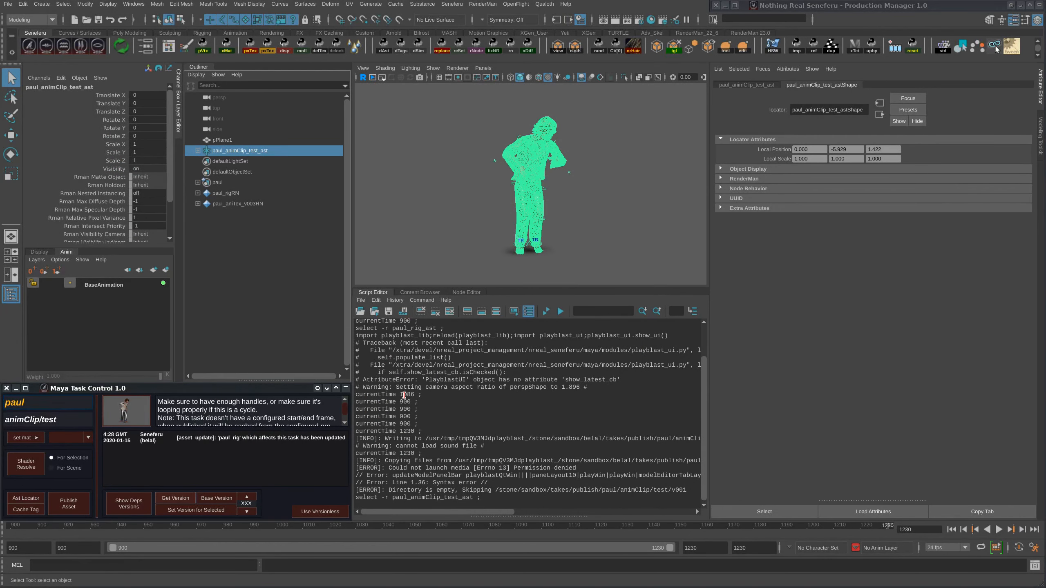
left_click(449, 311)
left_click(87, 503)
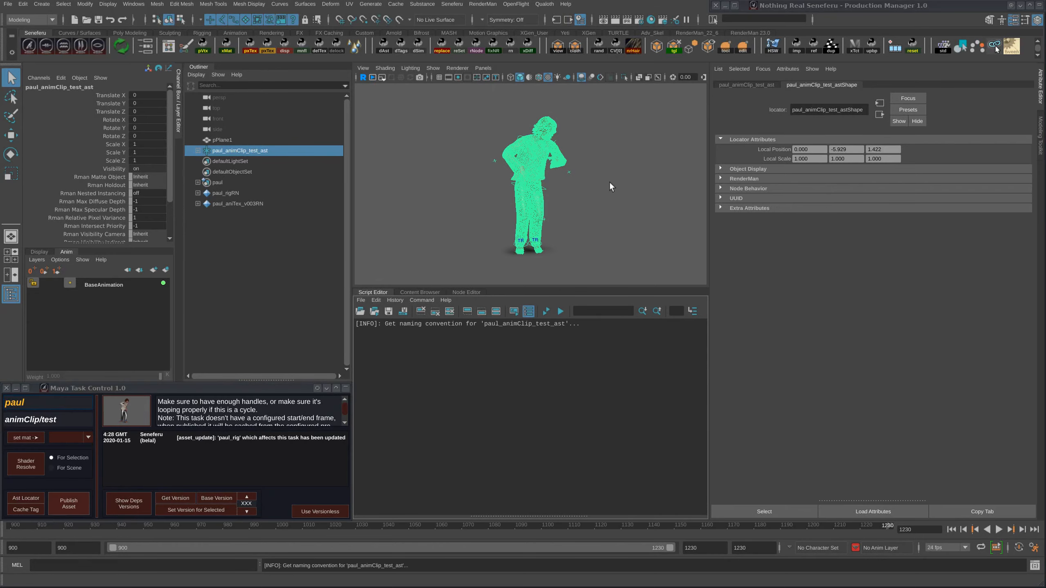
left_click(494, 297)
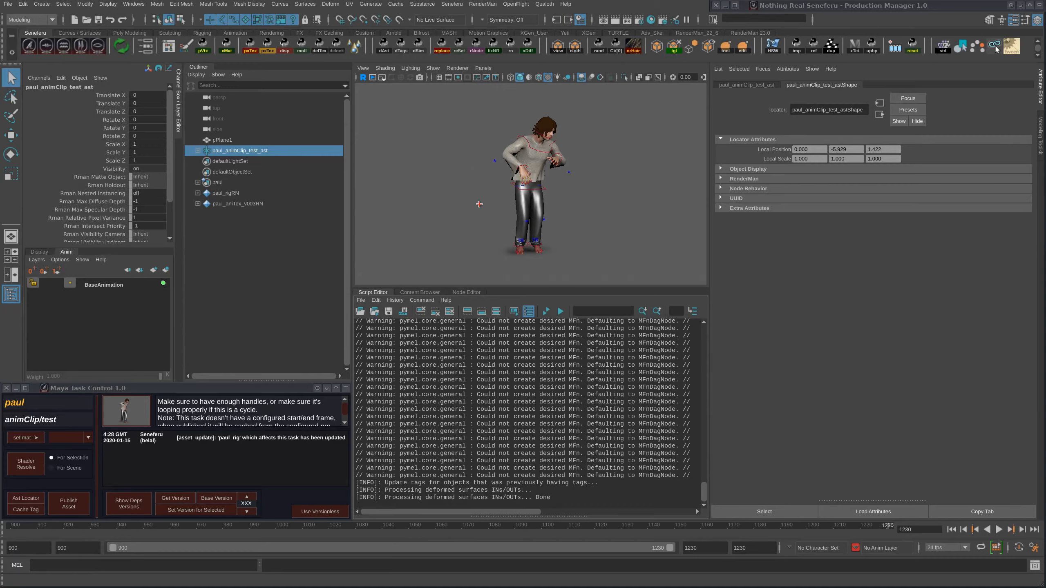
Step: Capture the posed character in the viewport as the publish thumbnail, framed at about 729x419
left_click_drag(386, 96, 684, 267)
left_click_drag(595, 235, 584, 226)
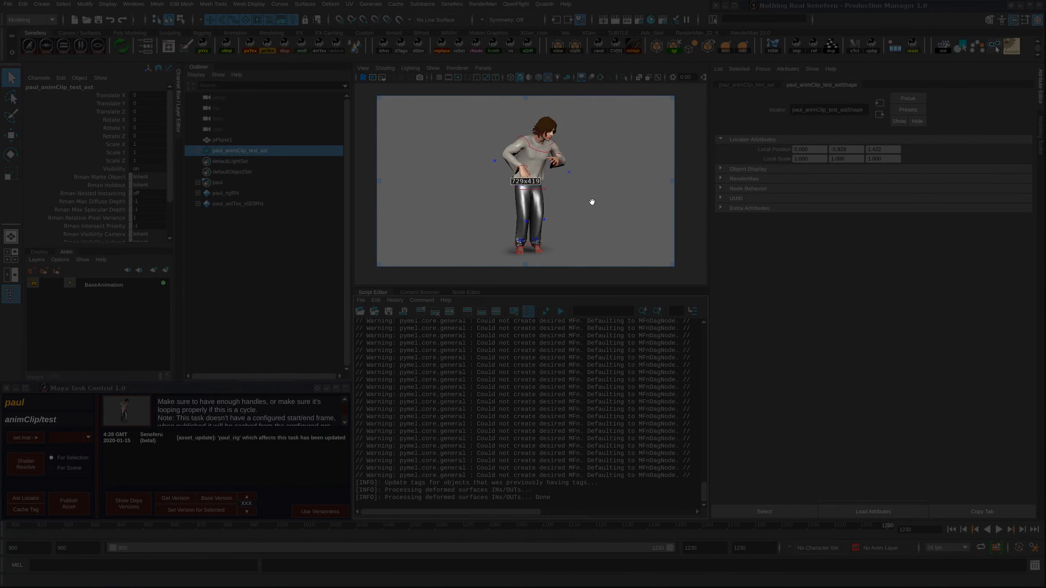
double_click(592, 201)
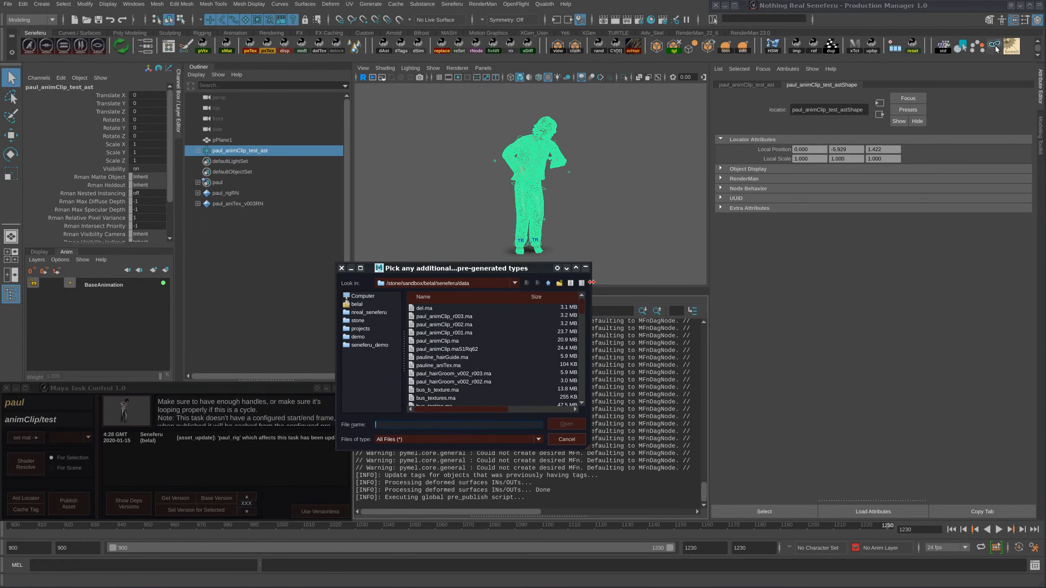
Step: Attach the playblast movie test_v001.mov to the publish and set the task status to Art Review
left_click_drag(592, 282, 676, 283)
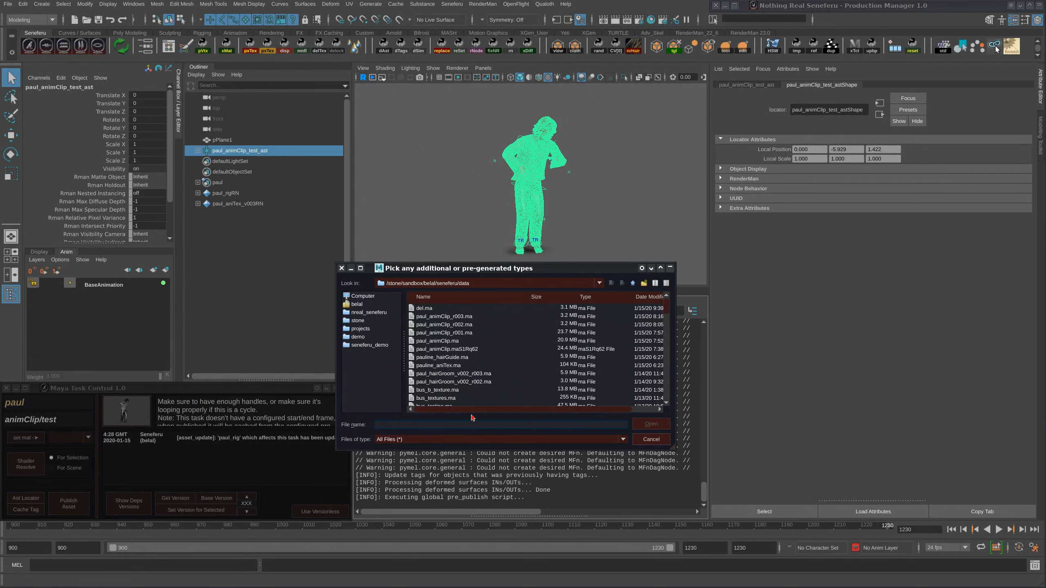
type("/stone/sandbox/belal/takes/publish/paul/animClip/test/v001/paul_animClip/test_v001.mov")
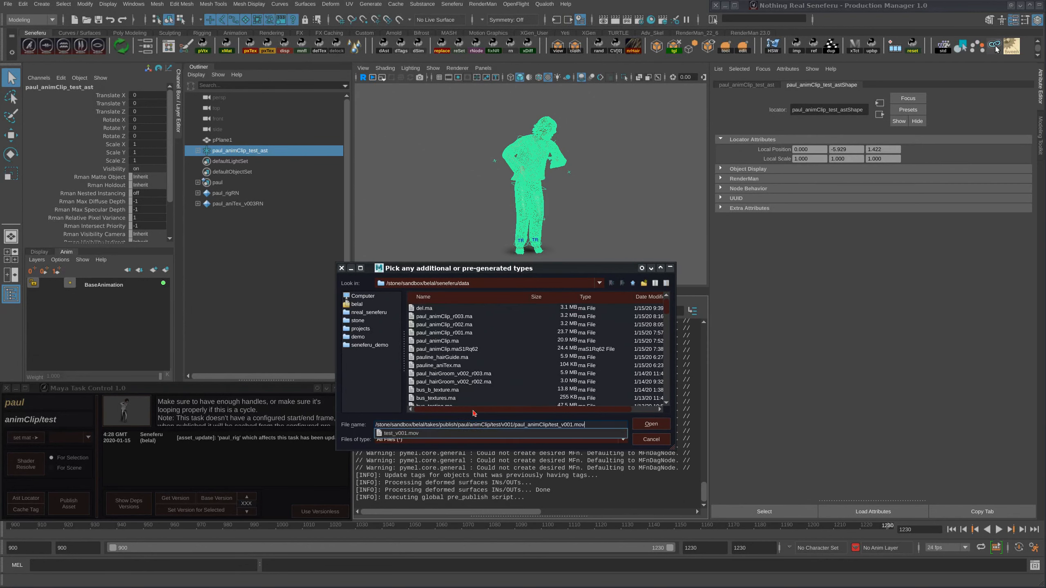
key("Return")
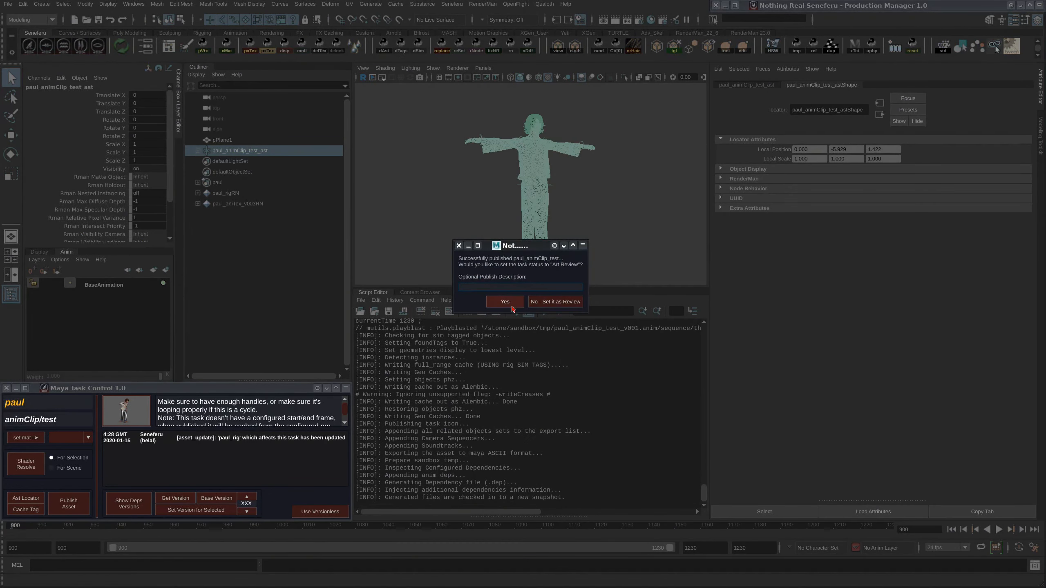
left_click(510, 305)
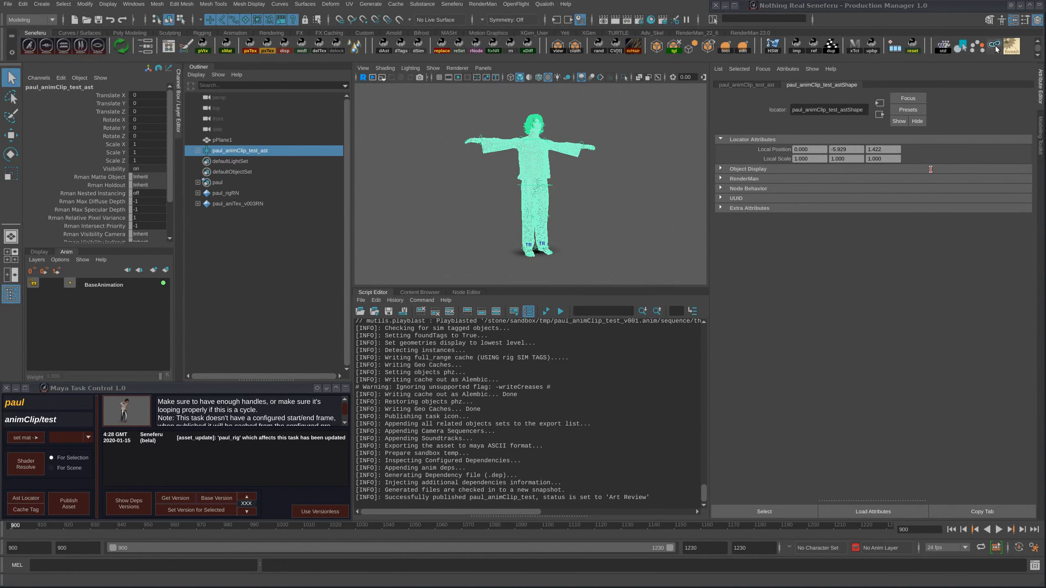
Step: Open the Production Manager to review the animClip/test task's status and preview, then collapse it
left_click(1038, 5)
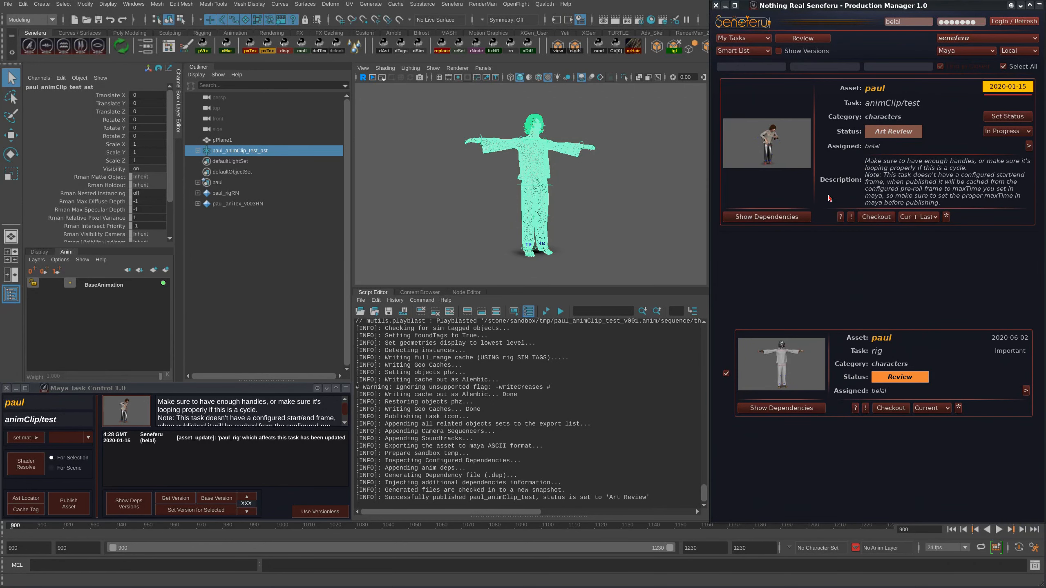
left_click(778, 151)
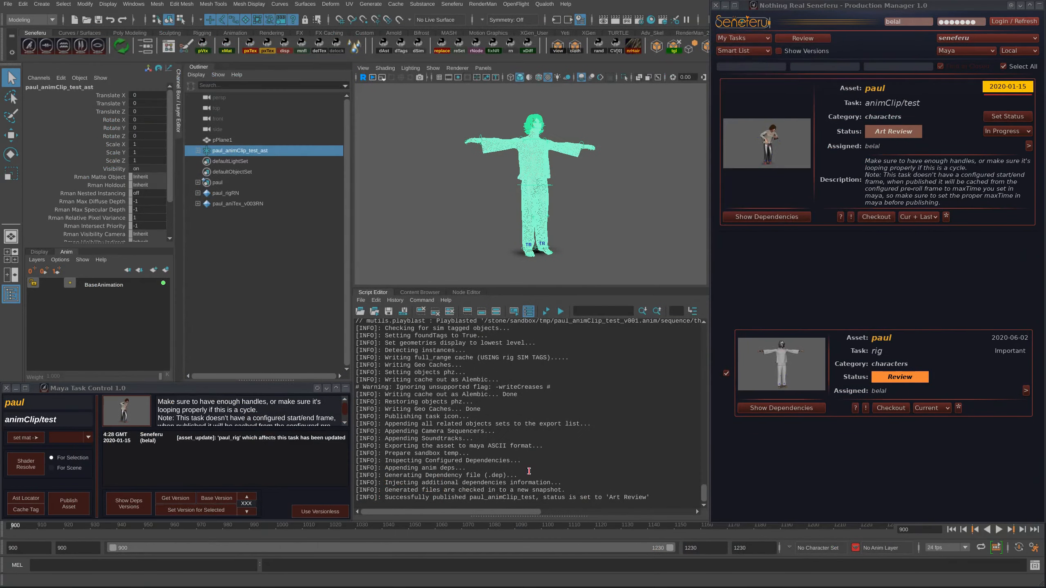
left_click(591, 228)
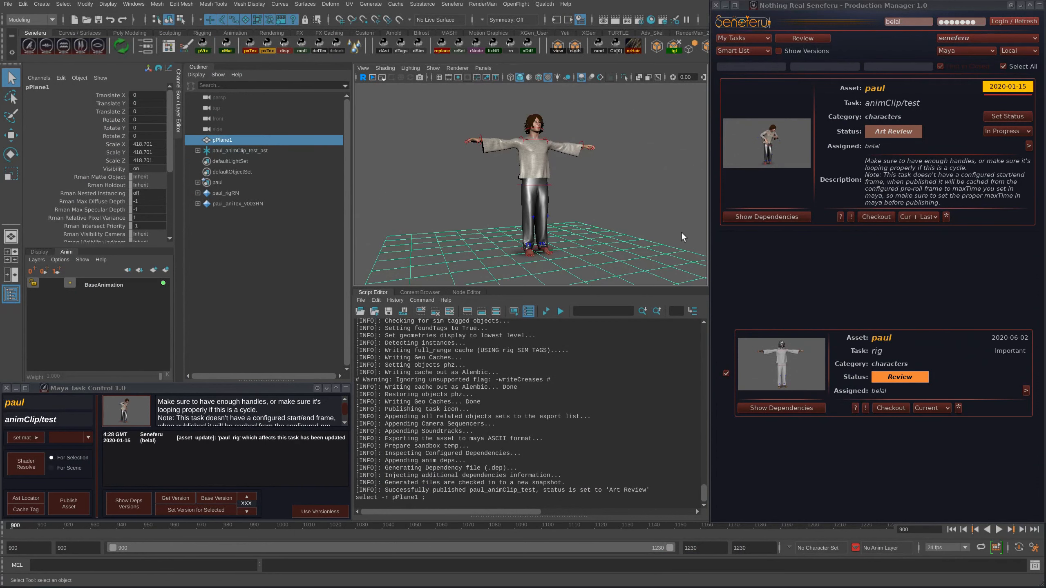
left_click(1039, 6)
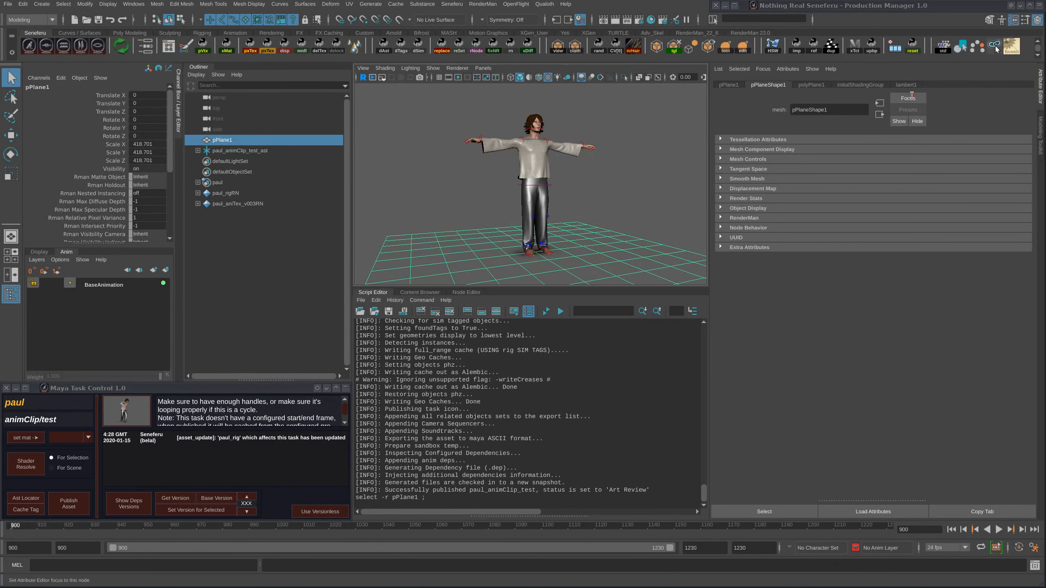
Step: Open the Studio Library, sync its items and preview the published paul_animClip_test.anim clip in the paul folder
left_click(943, 52)
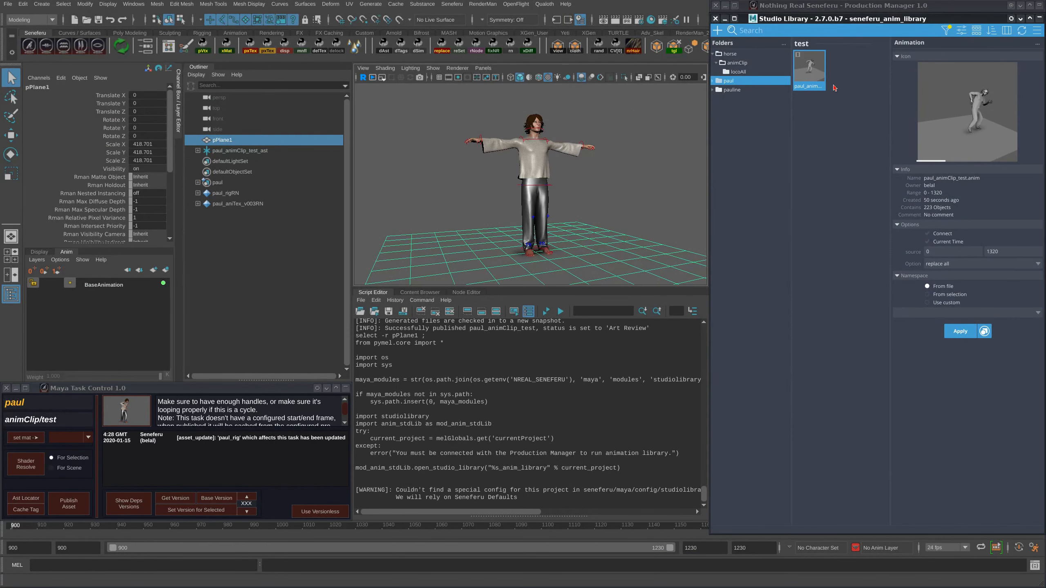
left_click(737, 72)
left_click(726, 81)
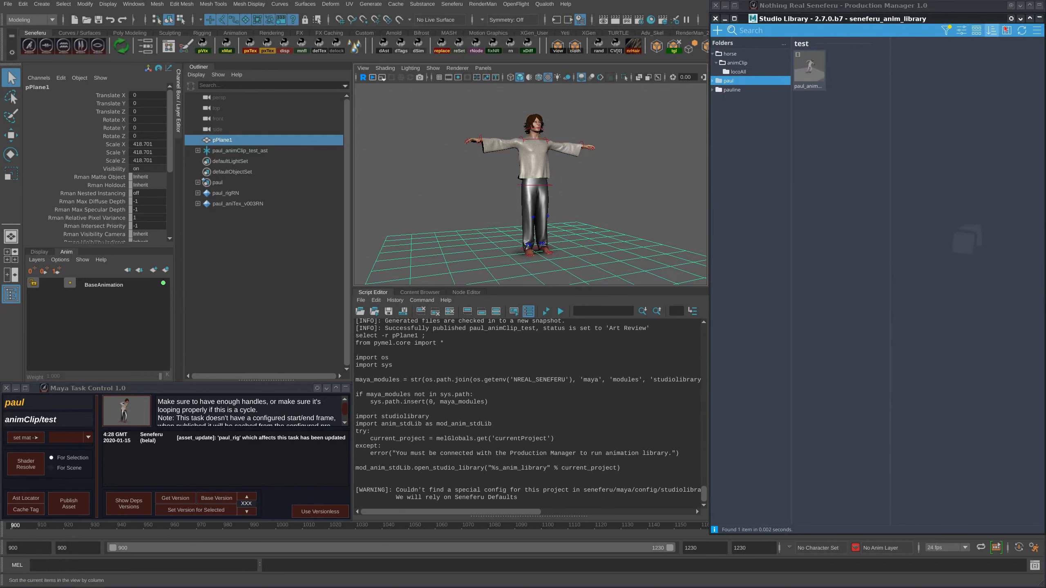
left_click(1022, 31)
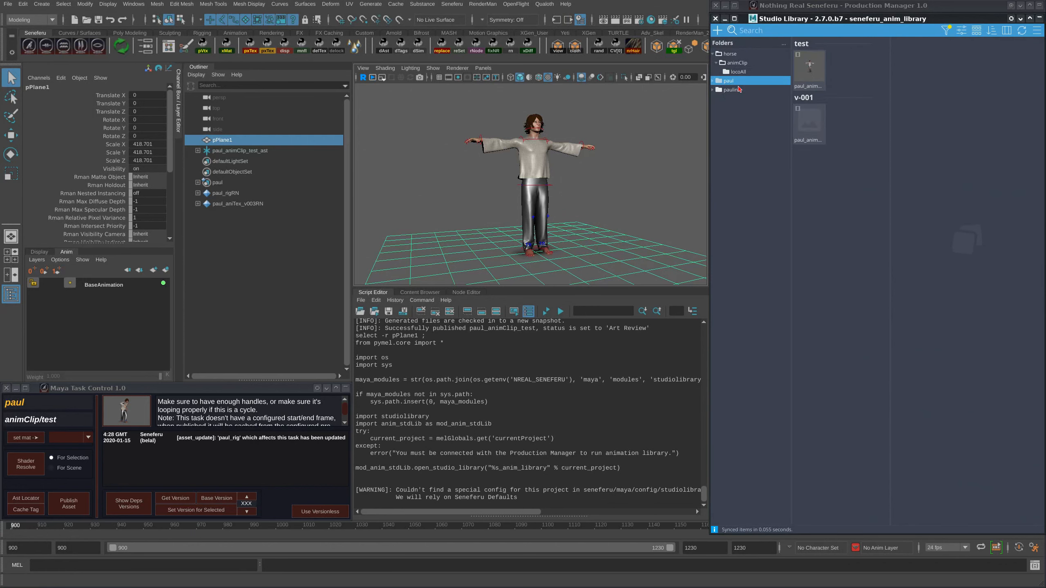
left_click(712, 81)
left_click(814, 76)
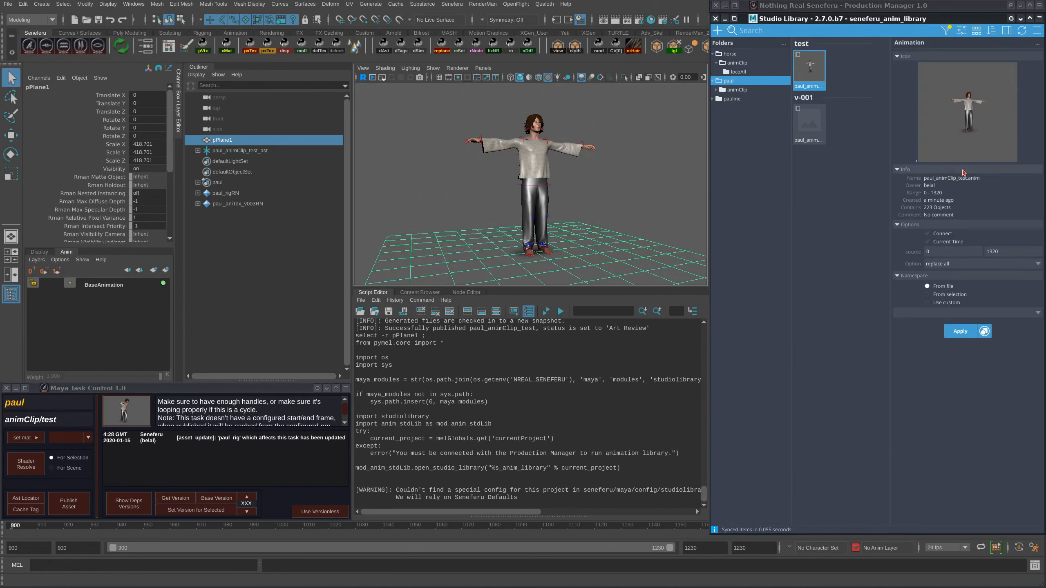
mouse_move(982, 136)
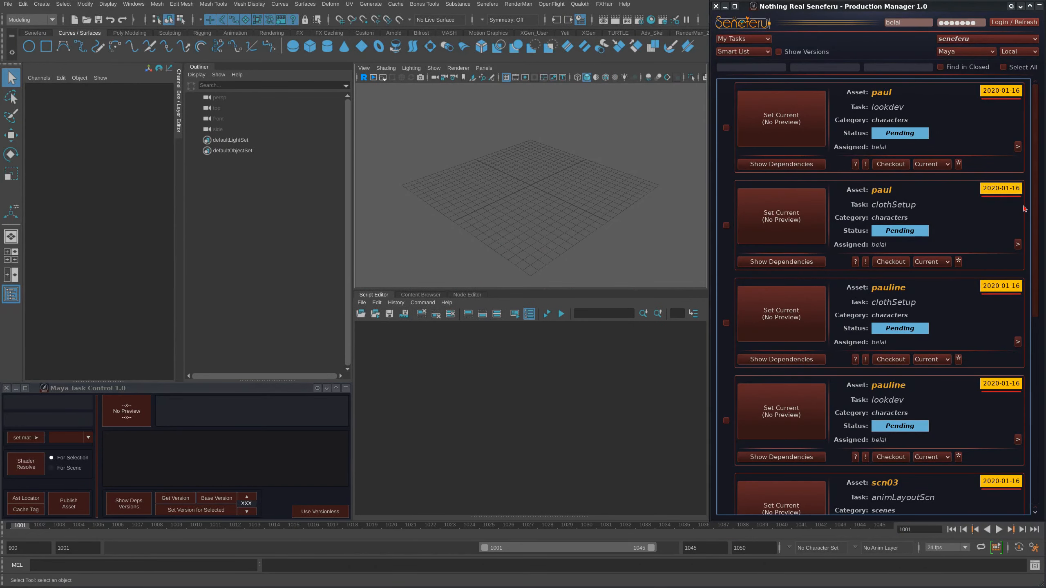
Step: Filter the Production Manager tasks by "nim", make scn03's animLayoutScn the current task and look over its dependencies
scroll(1024, 209, "down", 5)
scroll(1024, 209, "up", 5)
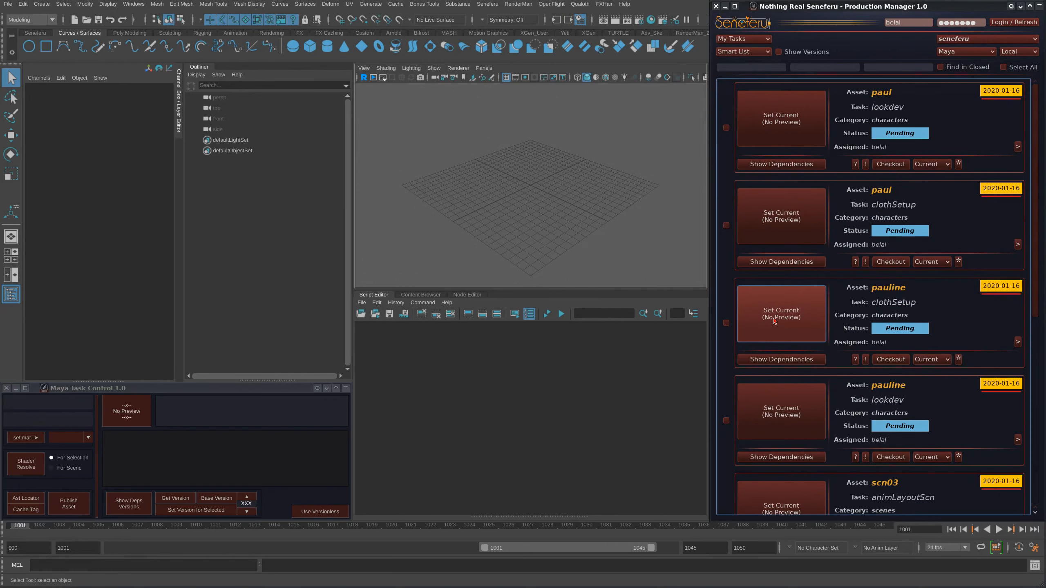
left_click(819, 66)
type("nim")
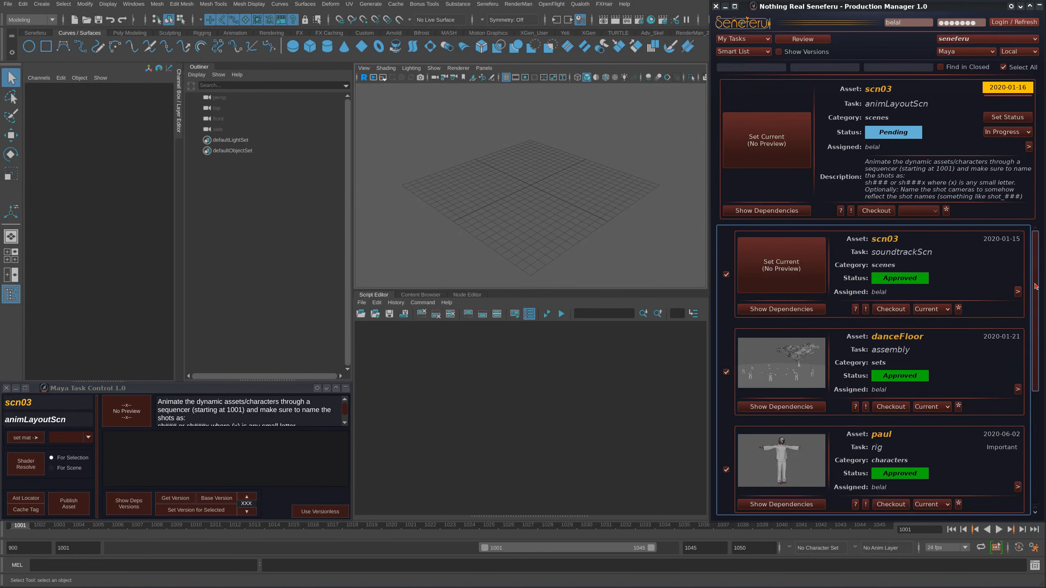
left_click_drag(1035, 287, 1024, 262)
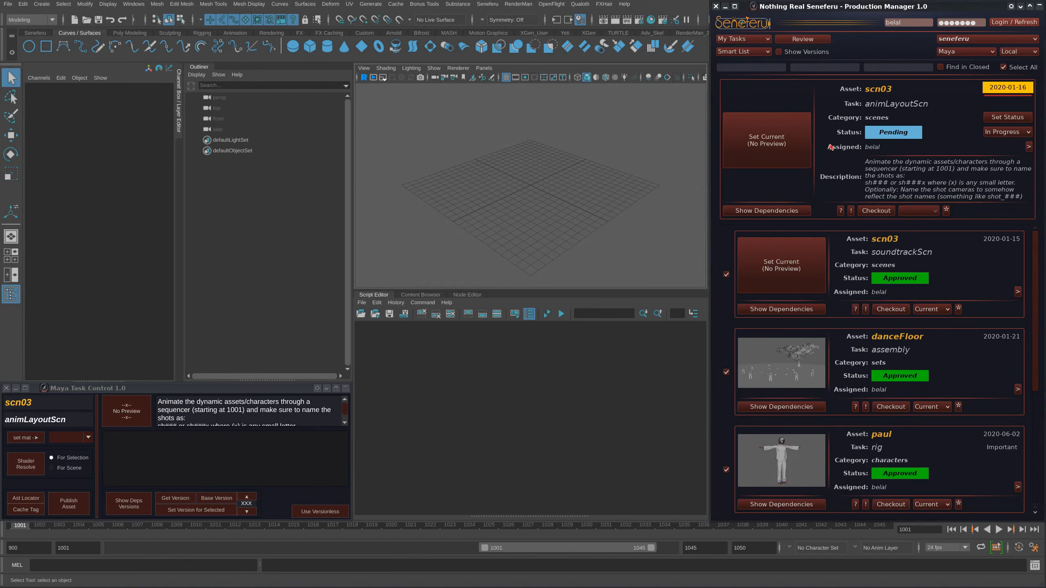
Step: Set scn03's animLayoutScn task status to In Progress and load its dependencies into the scene
left_click(1005, 117)
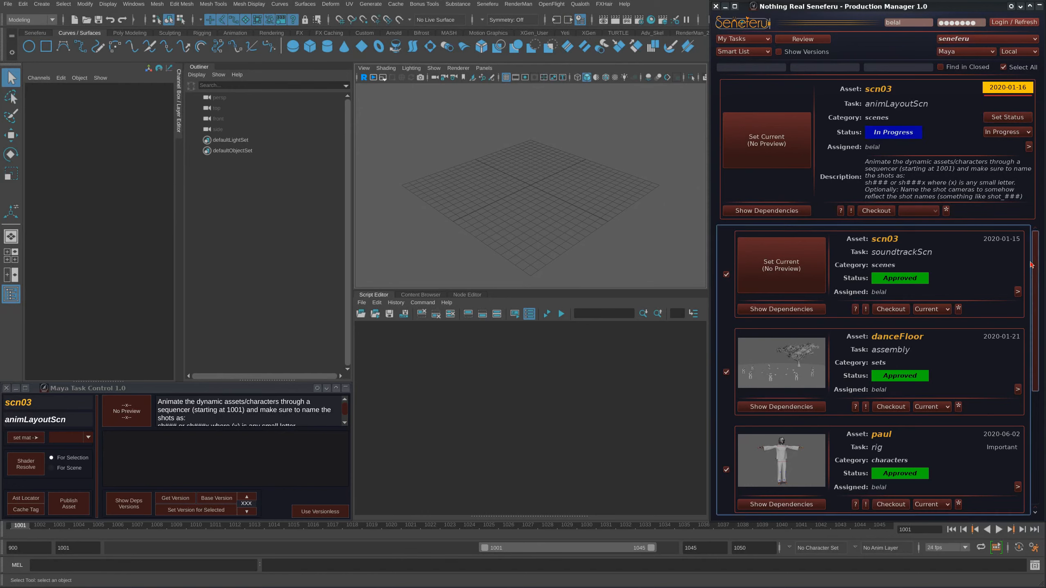
mouse_move(1034, 262)
left_mouse_down()
mouse_move(1031, 379)
mouse_move(1032, 259)
left_mouse_up()
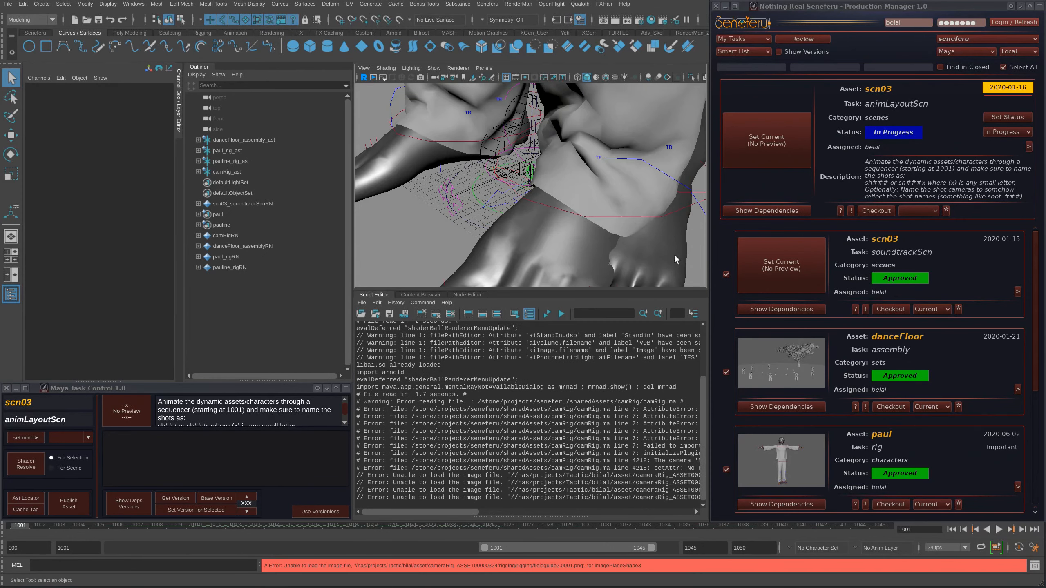
Step: Examine the loaded dance floor set and the paul and pauline character rigs from several angles and distances
right_click_drag(588, 207, 507, 166, "alt")
left_click_drag(507, 166, 534, 215, "alt")
right_click_drag(534, 215, 565, 200, "alt")
middle_click_drag(566, 200, 569, 246, "alt")
left_click_drag(569, 246, 592, 250, "alt")
mouse_move(1034, 322)
left_mouse_down()
mouse_move(1038, 453)
mouse_move(1034, 314)
left_mouse_up()
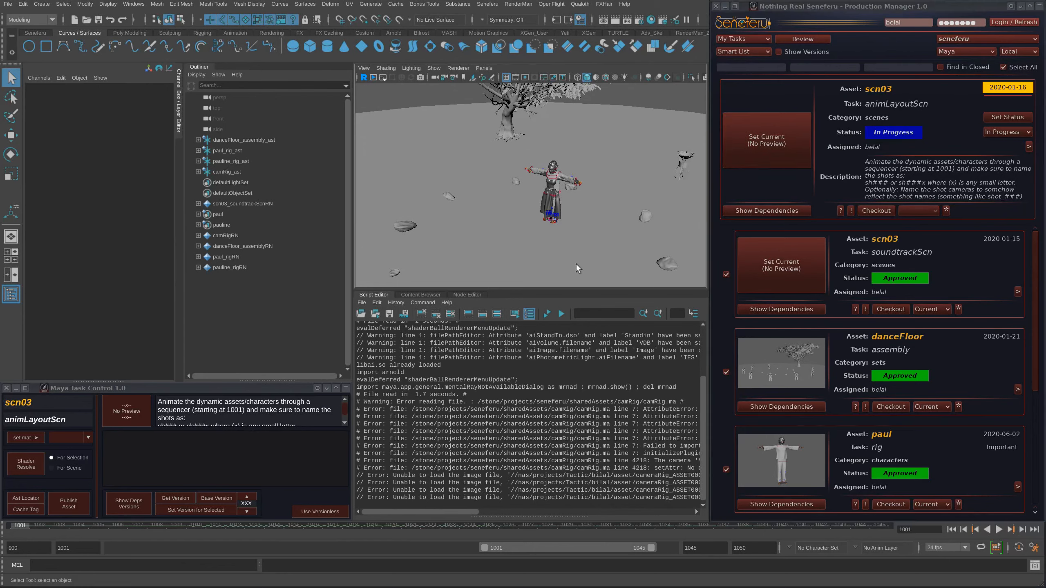
scroll(590, 201, "down", 3)
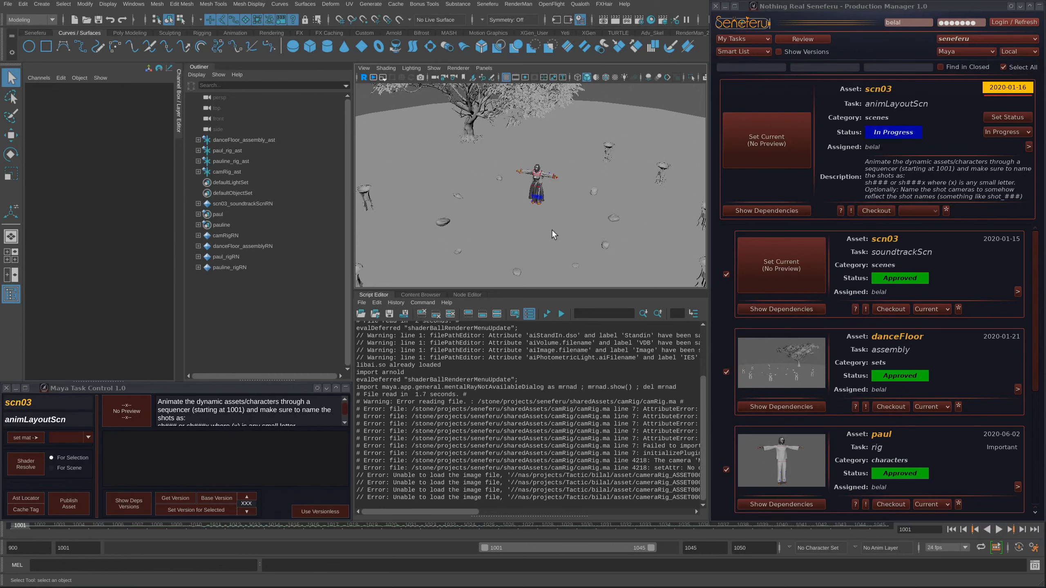
scroll(635, 217, "up", 4)
left_click_drag(509, 209, 561, 217, "alt")
scroll(561, 213, "up", 2)
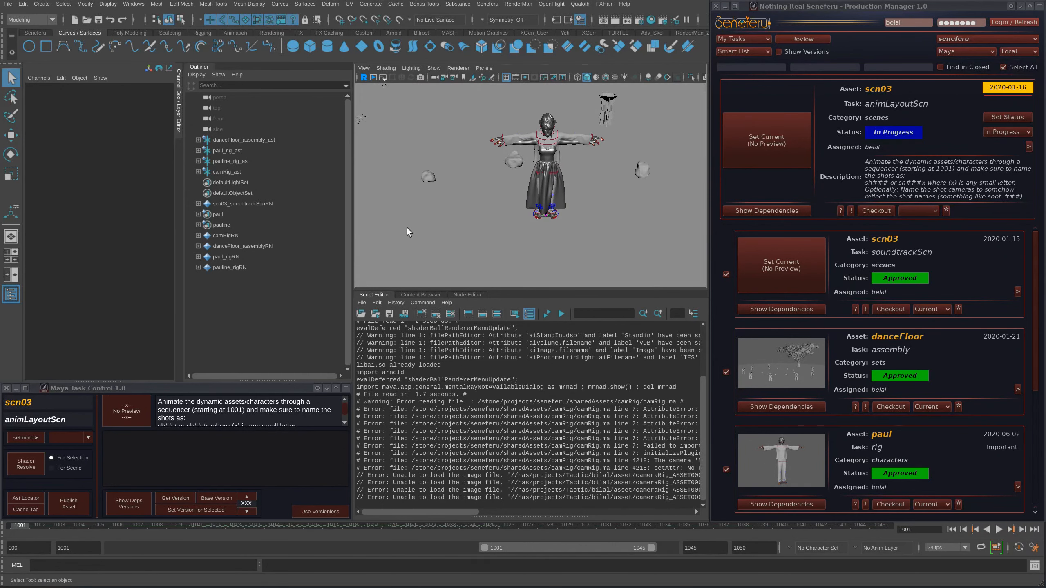
Step: Select paul_rig_ast in the Outliner and clear the Script Editor history
left_click(226, 153)
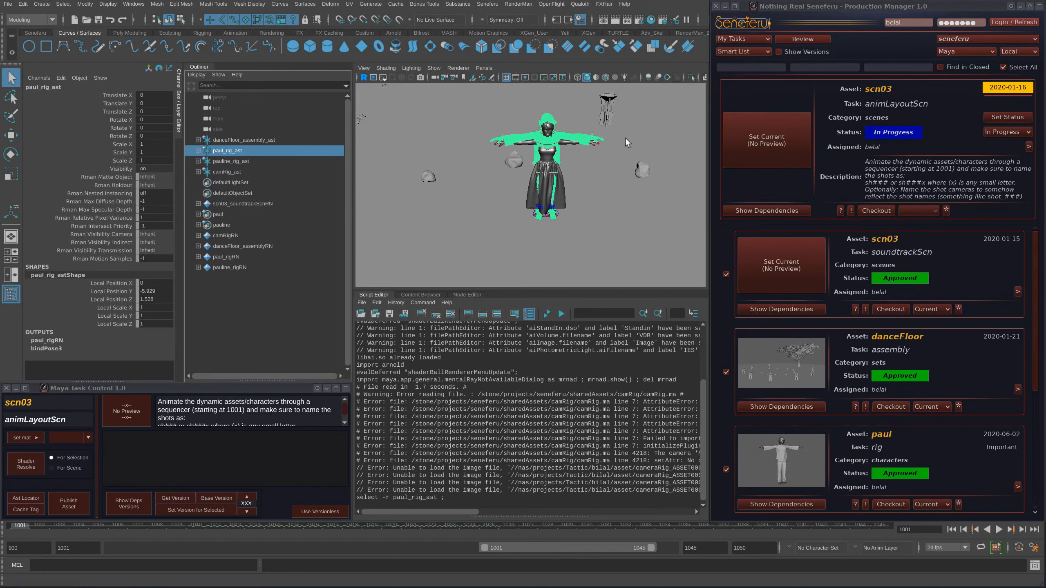
left_click(901, 255)
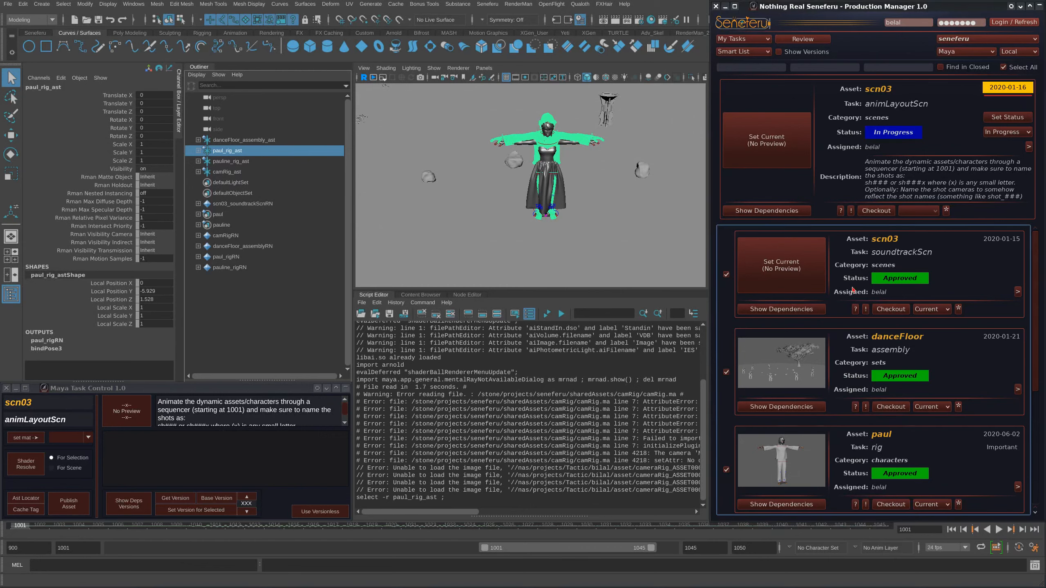
left_click_drag(561, 216, 581, 221, "alt")
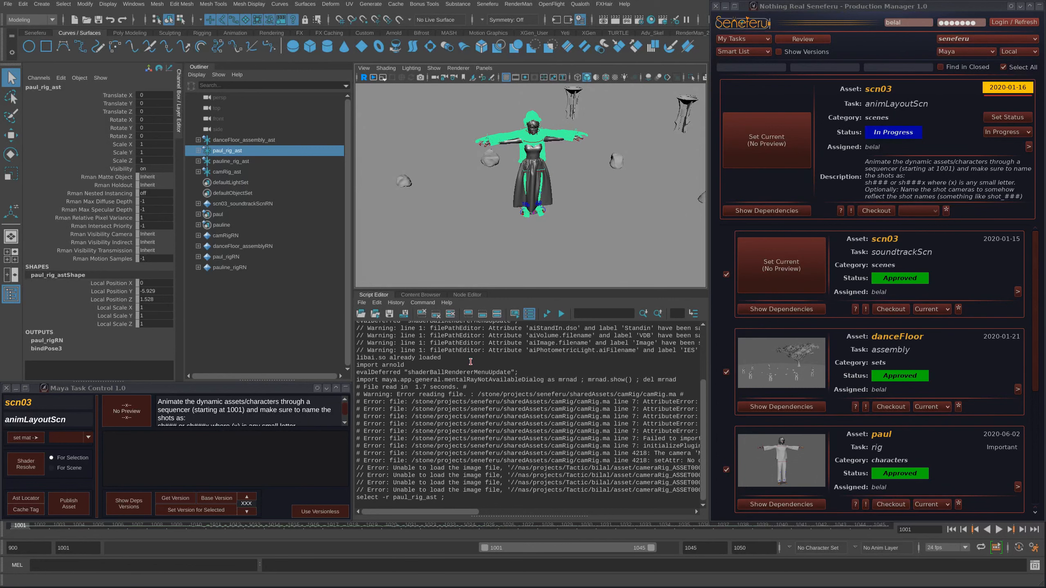
left_click(451, 313)
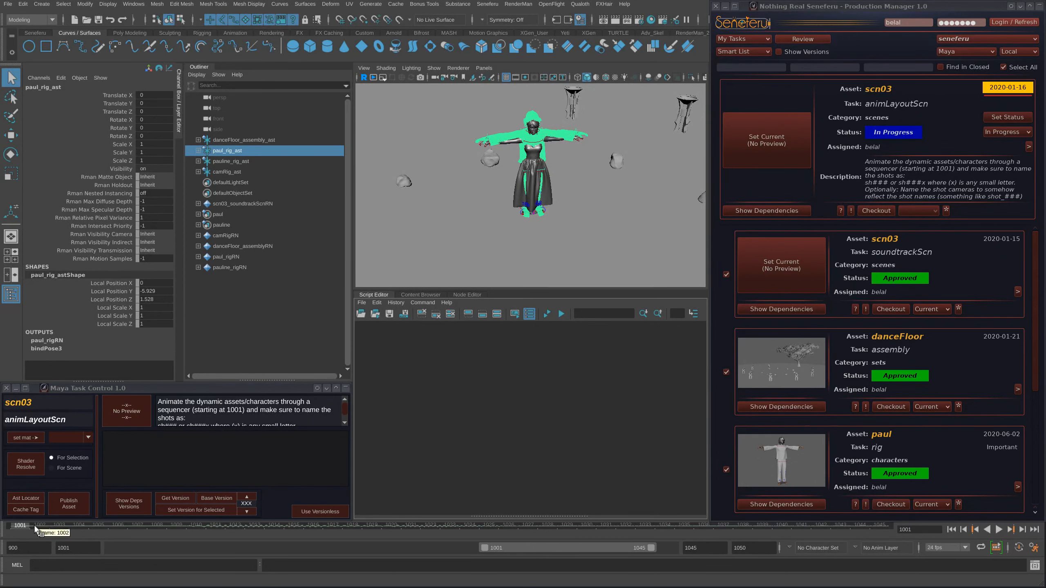
Step: Move the current time to frame 1009 and open the Camera Sequencer
mouse_move(35, 529)
left_mouse_down()
mouse_move(548, 532)
mouse_move(176, 533)
left_mouse_up()
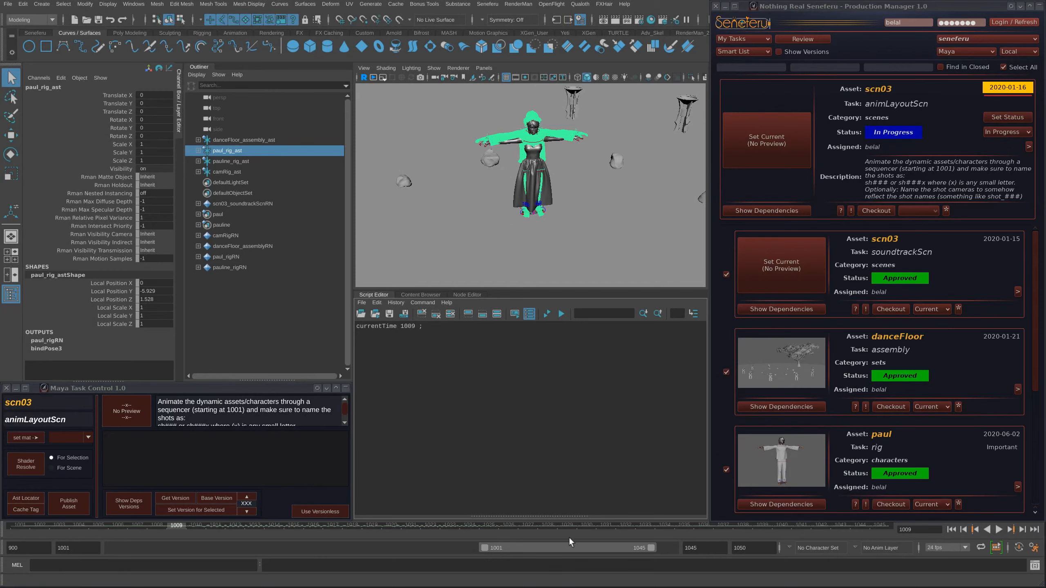
scroll(542, 181, "down", 5)
left_click_drag(543, 177, 472, 200, "alt")
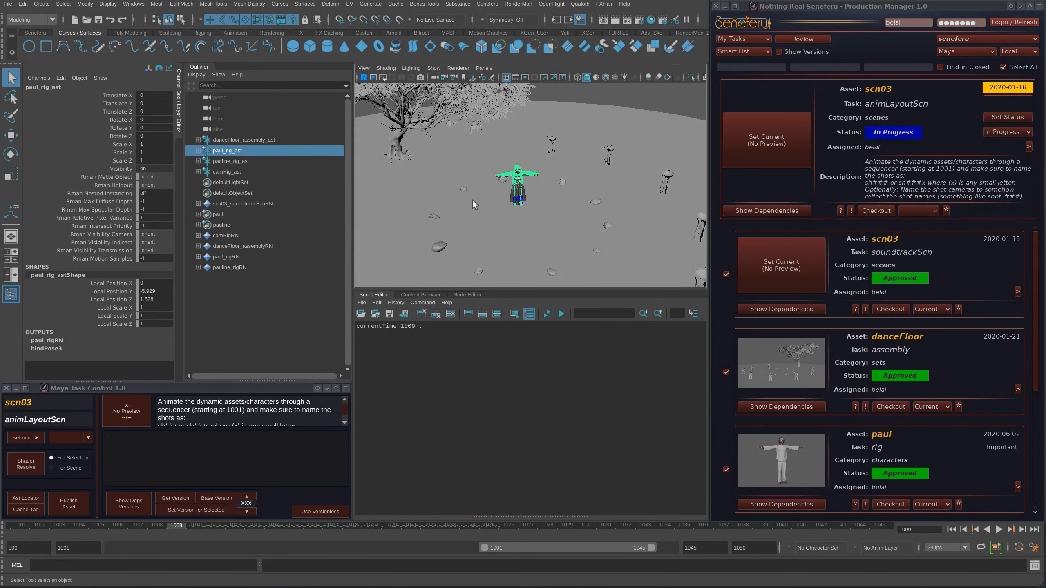
left_click(134, 3)
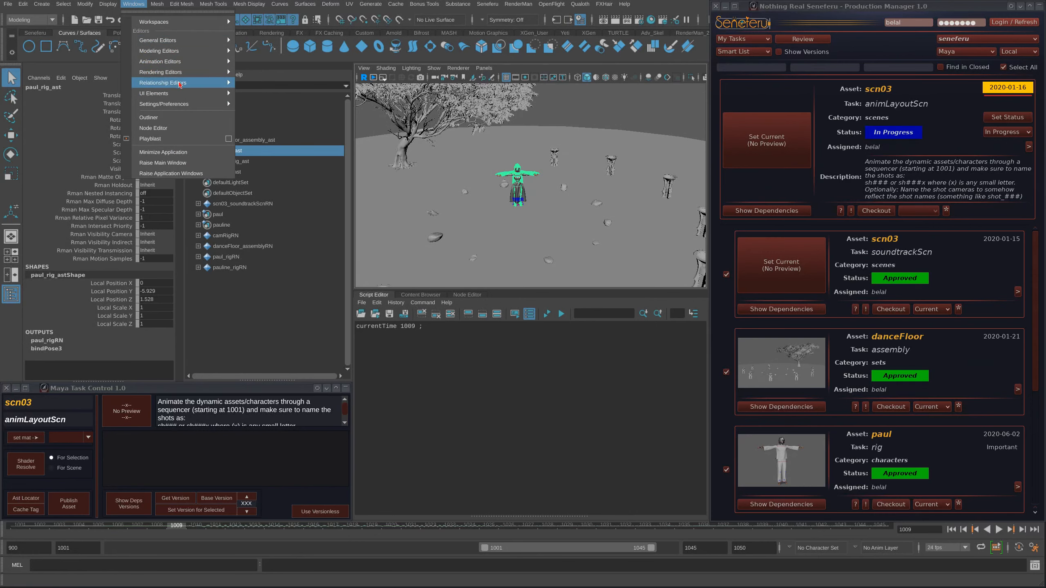
mouse_move(182, 62)
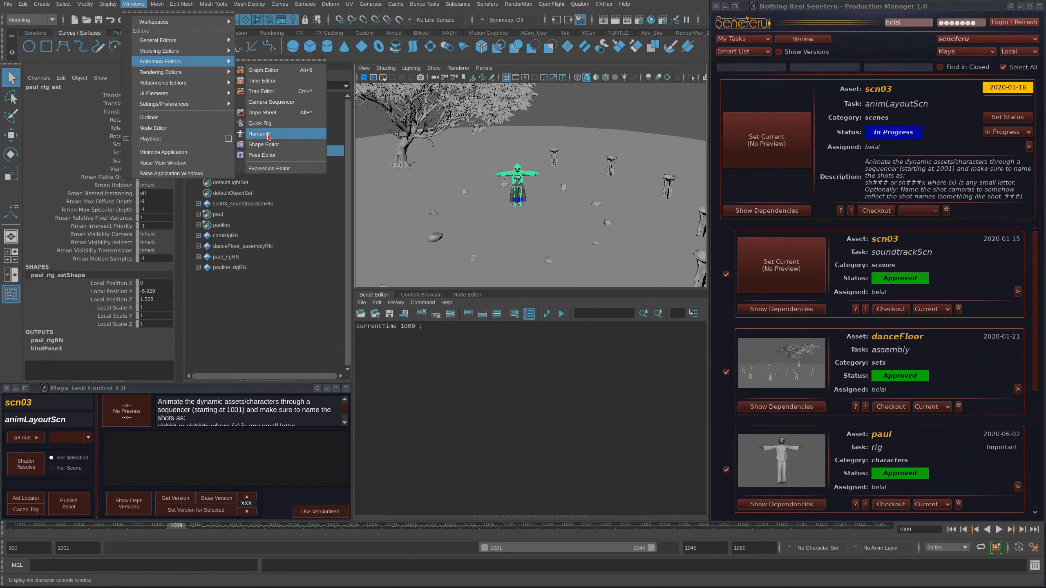
left_click(275, 102)
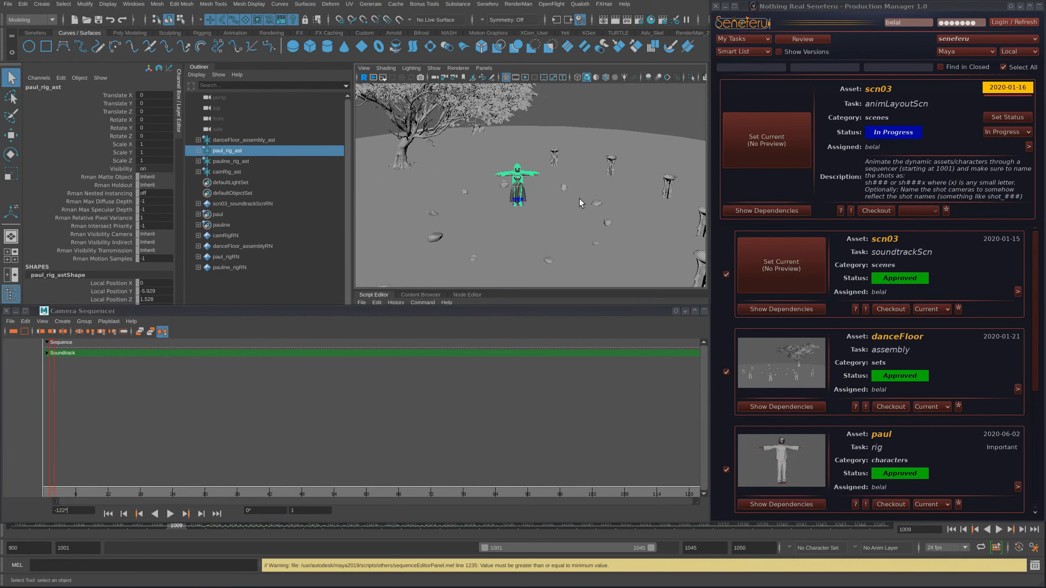
right_click_drag(528, 177, 552, 192, "alt")
middle_click_drag(552, 192, 569, 225, "alt")
left_click_drag(568, 225, 535, 218, "alt")
right_click_drag(535, 218, 500, 210, "alt")
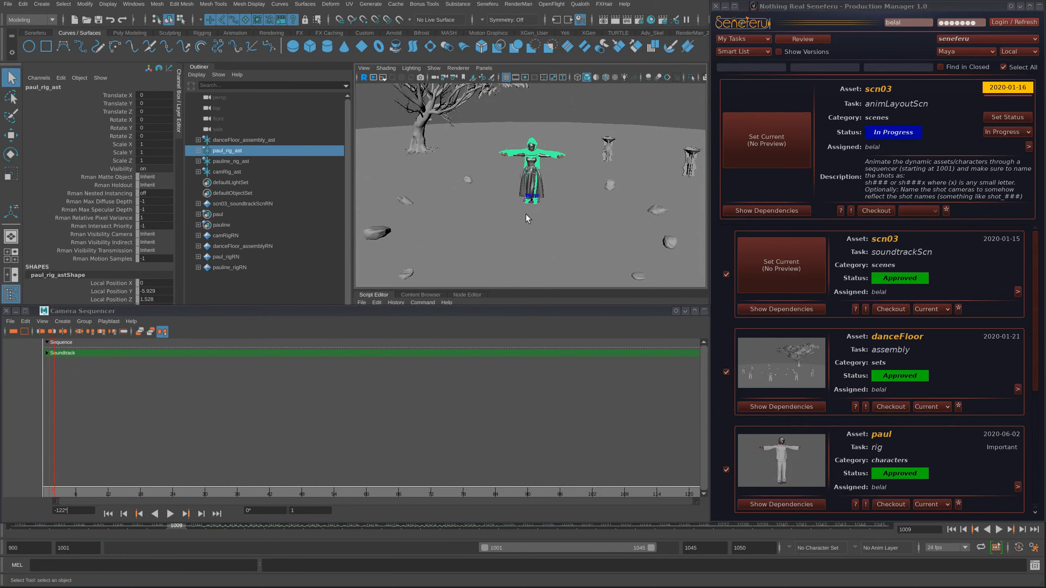
left_click_drag(526, 214, 527, 223, "alt")
right_click_drag(526, 222, 486, 205, "alt")
left_click_drag(485, 205, 501, 211, "alt")
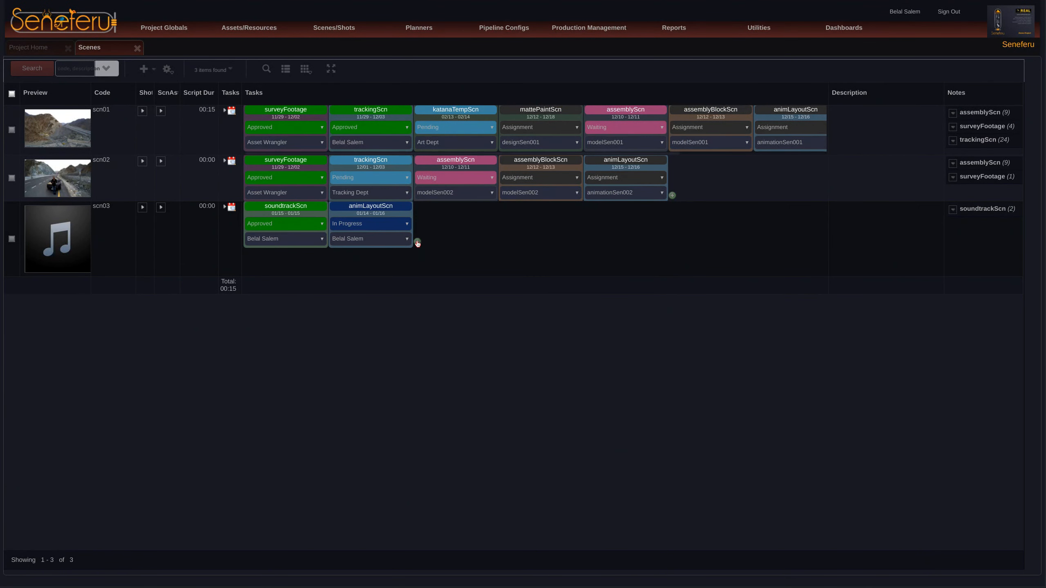
Step: Switch to the Seneferu web page's Scenes view and add storyboardScn and storyboardEditScn tasks to scn03
left_click(417, 242)
left_click(457, 210)
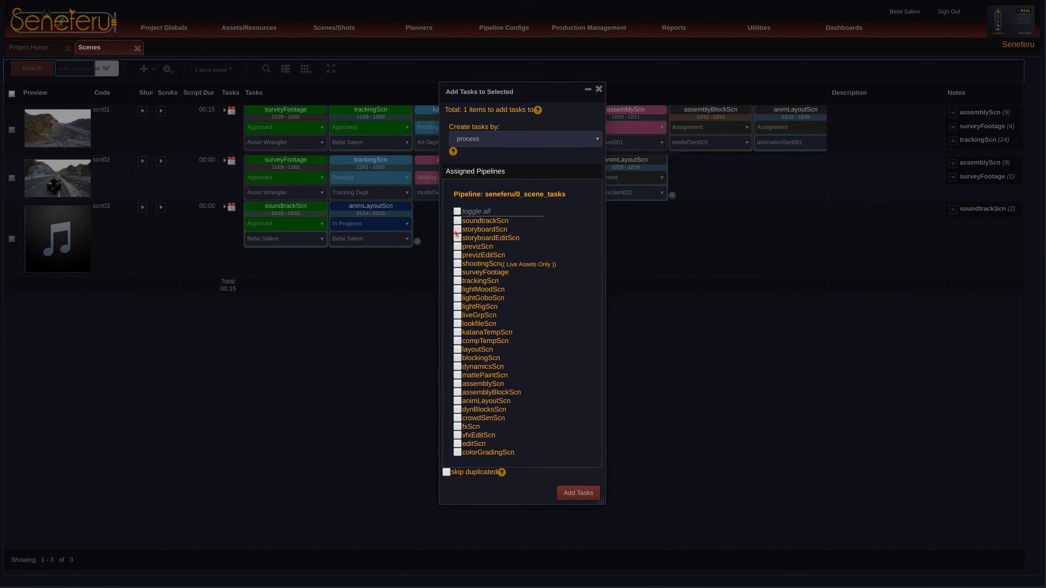
left_click(586, 496)
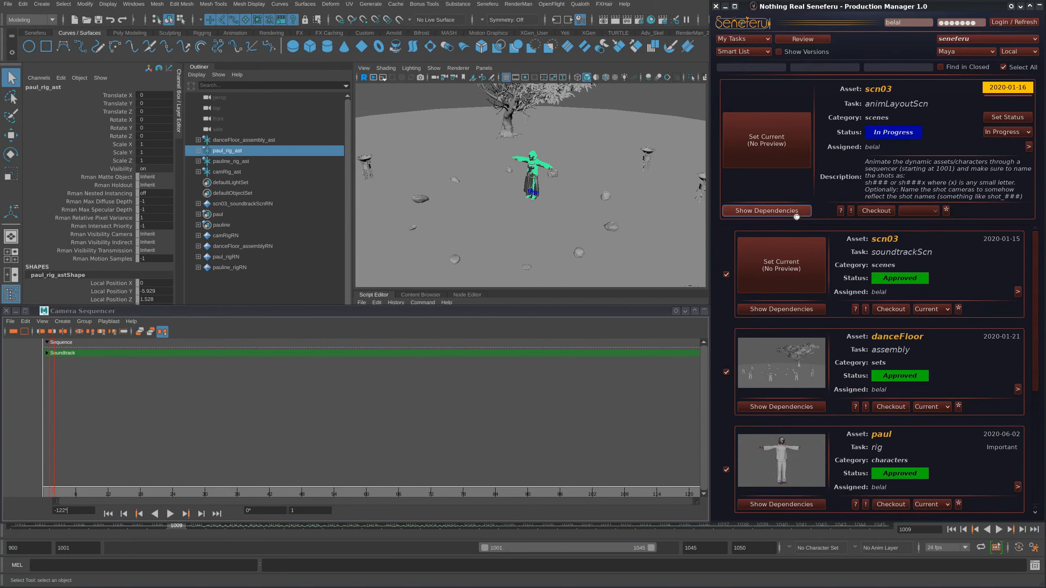
Step: Back in Maya, show animLayoutScn's dependencies again in the Production Manager and look through the whole list
left_click(796, 214)
scroll(1042, 373, "down", 5)
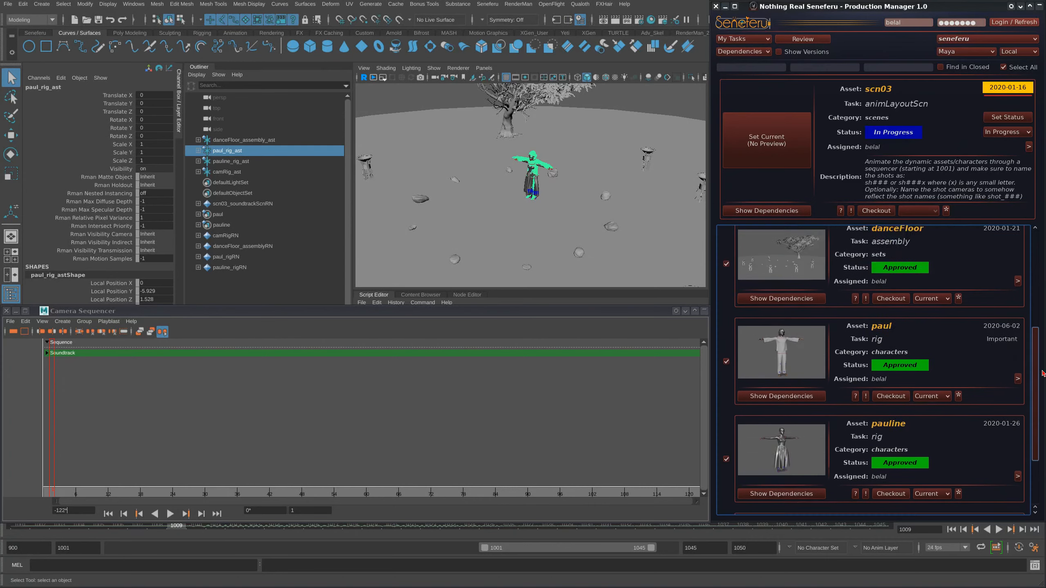
scroll(1042, 373, "down", 2)
scroll(901, 291, "up", 6)
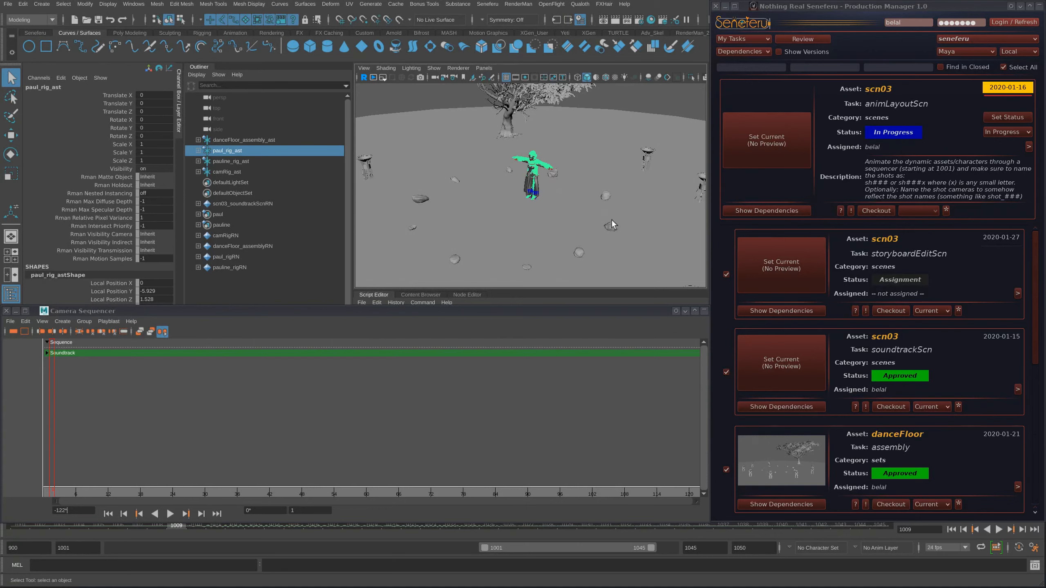
left_click_drag(529, 228, 534, 214, "alt")
mouse_move(534, 214)
right_mouse_down("alt")
mouse_move(558, 242)
mouse_move(534, 224)
right_mouse_up("alt")
left_click_drag(535, 224, 491, 247, "alt")
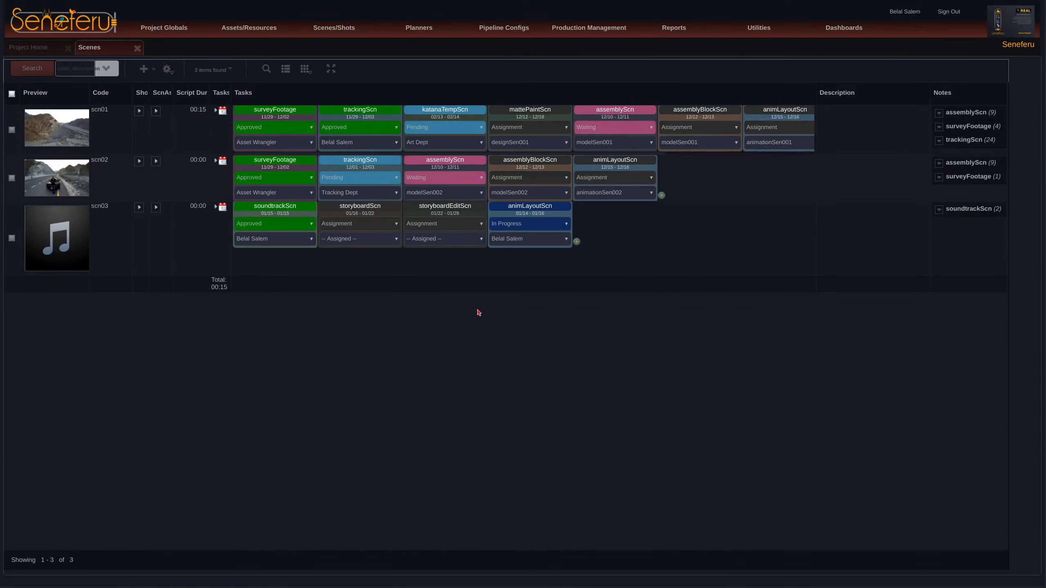
Step: On the Seneferu web page, expand scn03's tasks and delete the storyboardScn and storyboardEditScn items
left_click(215, 207)
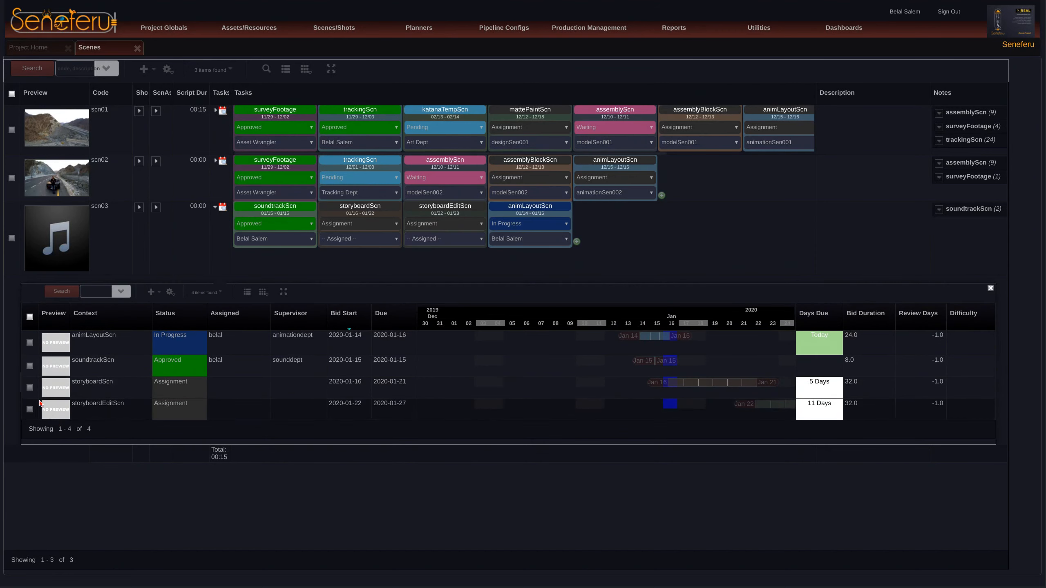
left_click(30, 388)
left_click(30, 409)
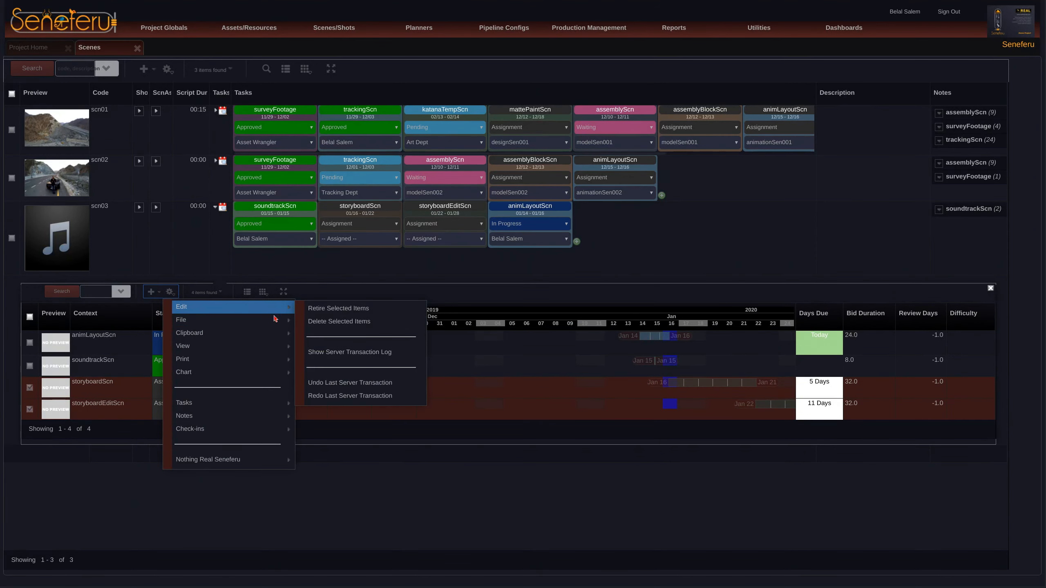
mouse_move(181, 307)
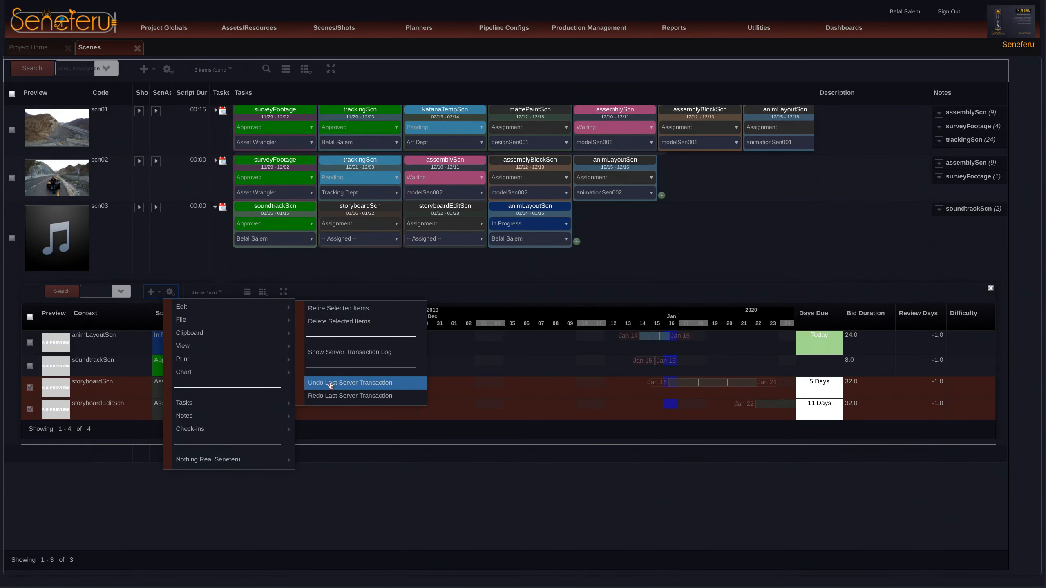
left_click(338, 322)
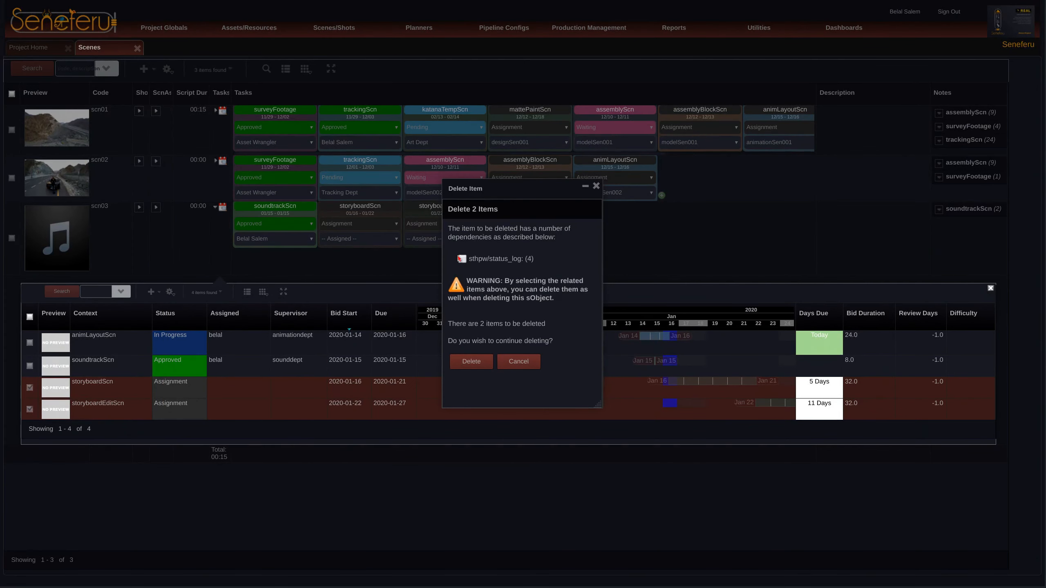
left_click(472, 362)
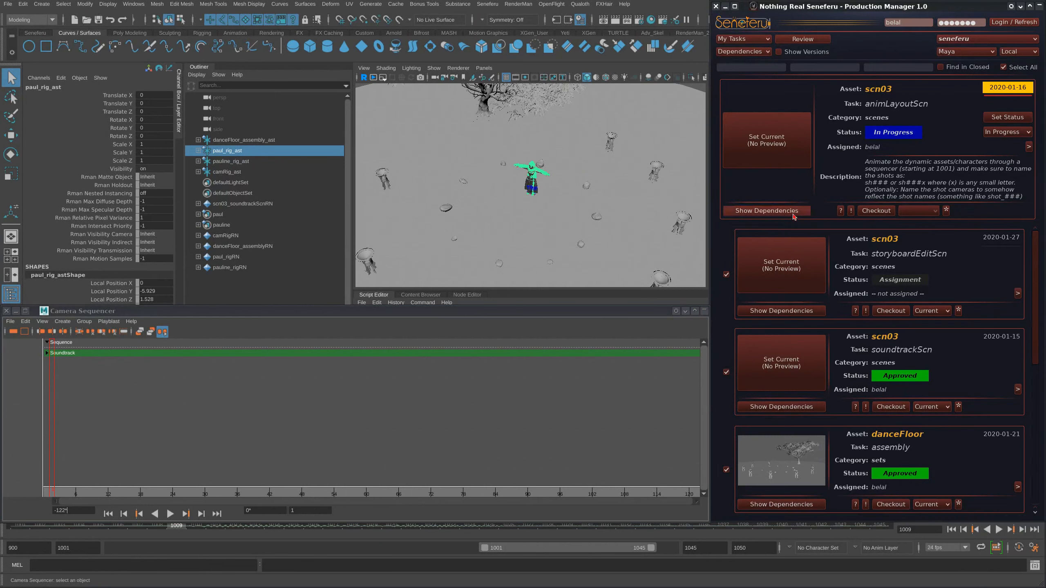
Step: Return to Maya and refresh the animLayoutScn dependencies in the Production Manager to check the list
left_click(794, 213)
scroll(1030, 275, "down", 5)
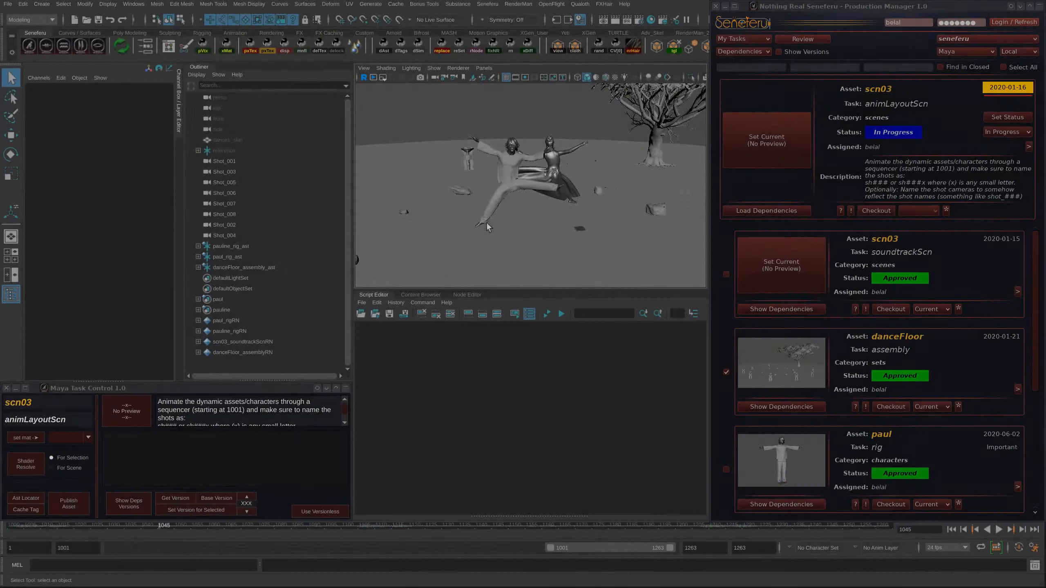
Step: Move the current time of the animated dance scene to frame 1031
mouse_move(486, 222)
left_mouse_down("alt")
mouse_move(465, 223)
mouse_move(504, 217)
mouse_move(513, 240)
mouse_move(503, 217)
left_mouse_up("alt")
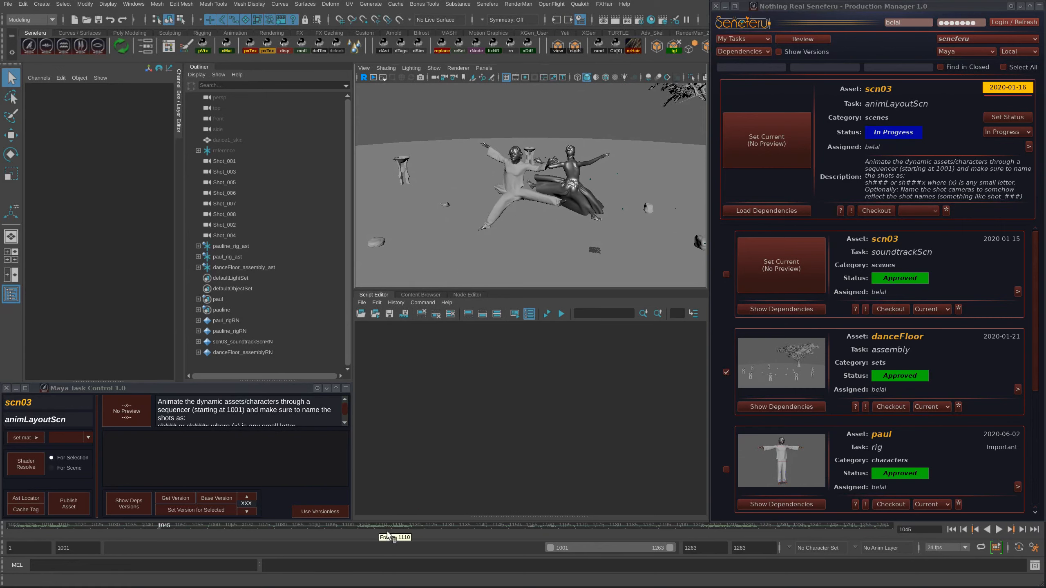
left_click(117, 530)
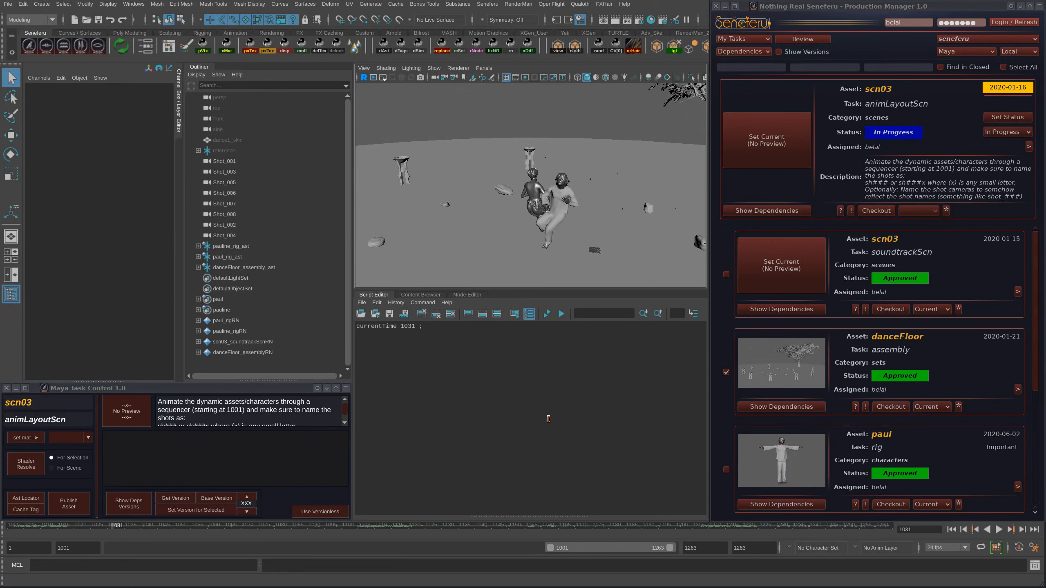
Step: Look over the soundtrackScn, danceFloor, paul and pauline entries among animLayoutScn's dependencies
left_click(863, 282)
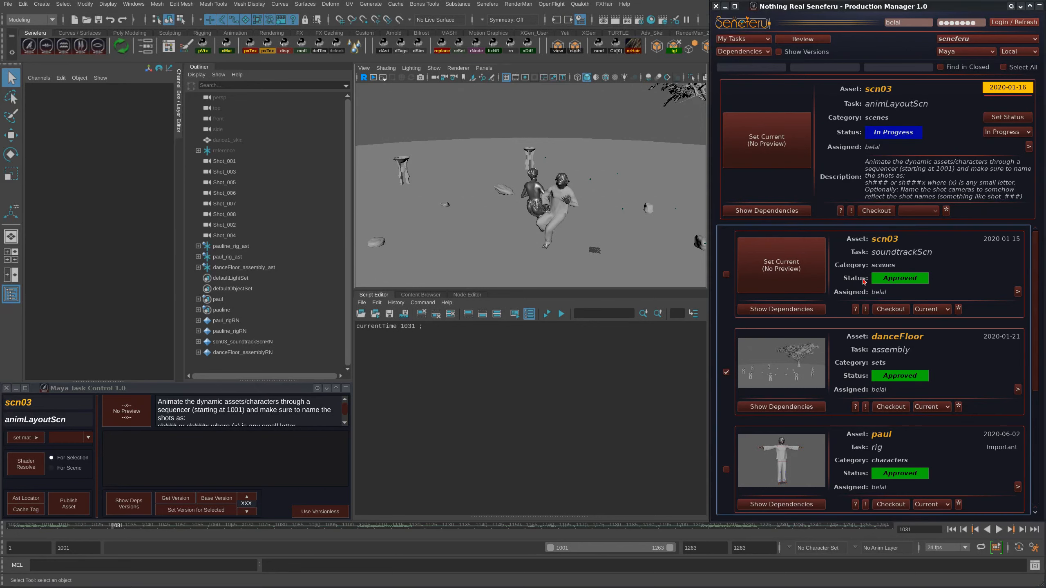
left_click(564, 365)
scroll(1040, 300, "down", 1)
scroll(1040, 301, "up", 1)
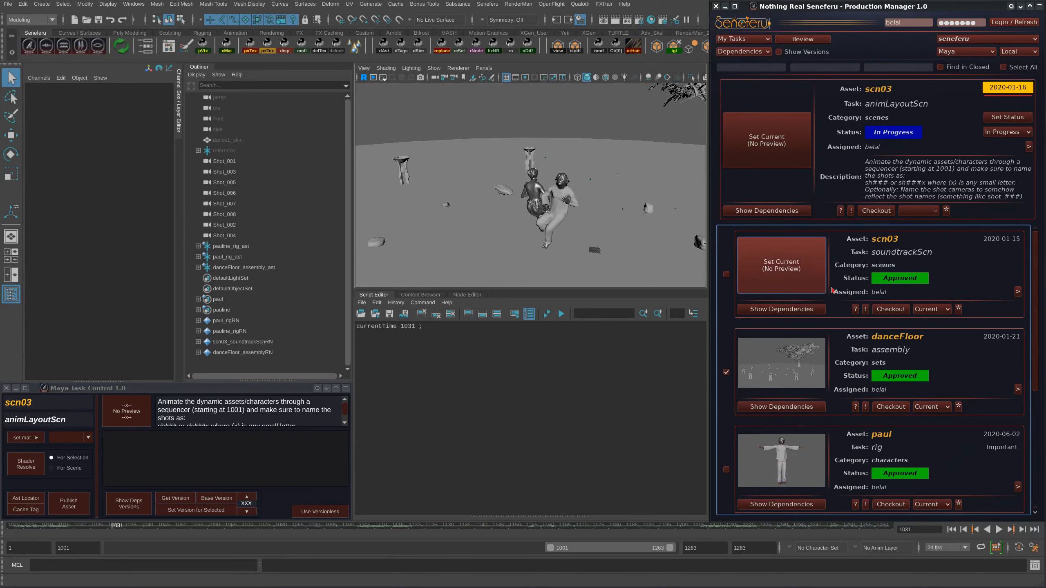
scroll(926, 330, "down", 2)
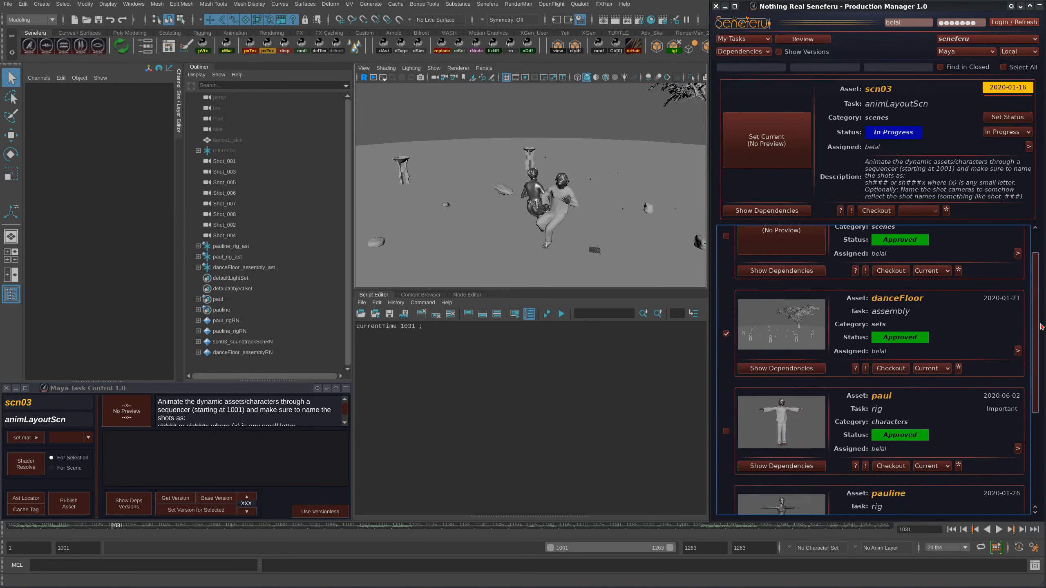
scroll(885, 309, "up", 2)
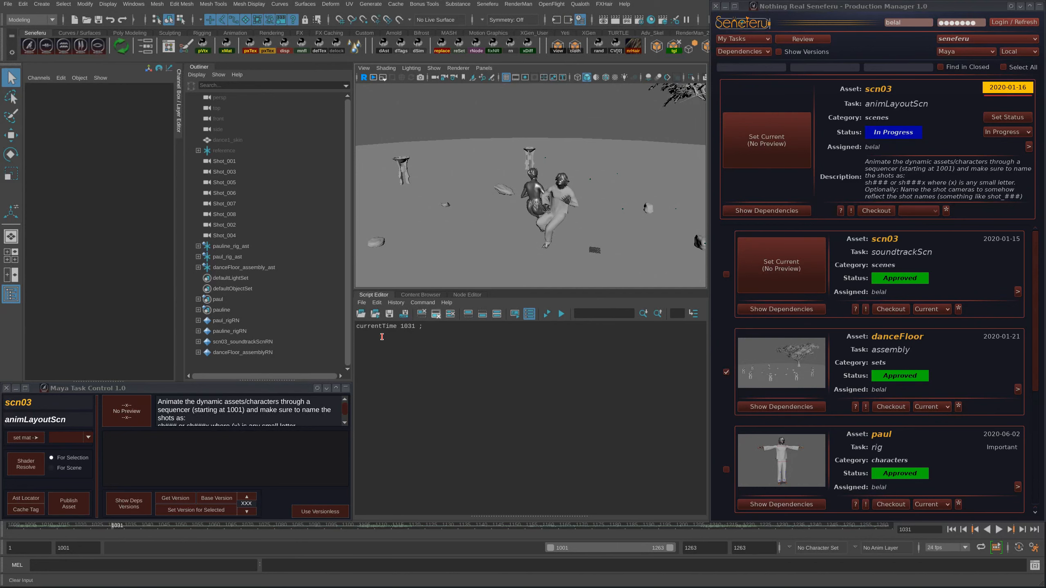
Step: Open the Shader Resolve tool, move it clear of the viewport and resolve the shaders for the whole scene
left_click(40, 462)
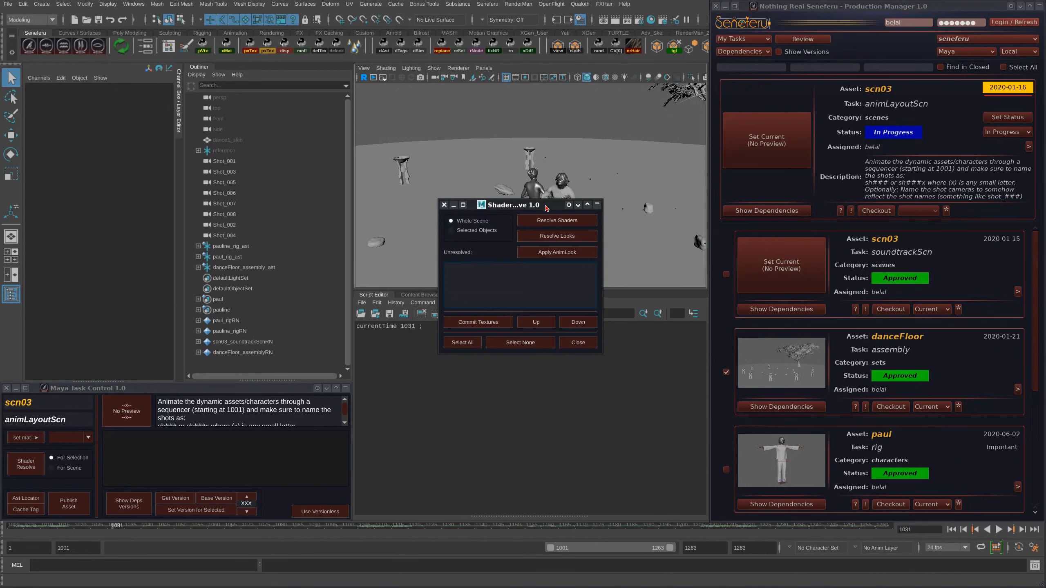
left_click_drag(546, 206, 483, 332)
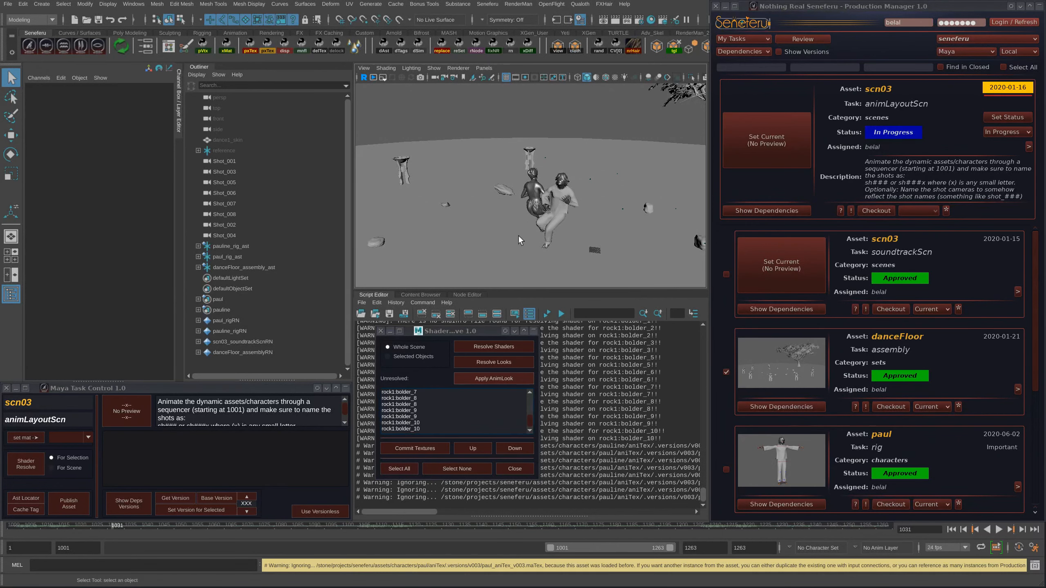
Step: Close the Shader Resolve tool and switch the viewport to textured display to inspect the dancers' resolved shaders
left_click(515, 469)
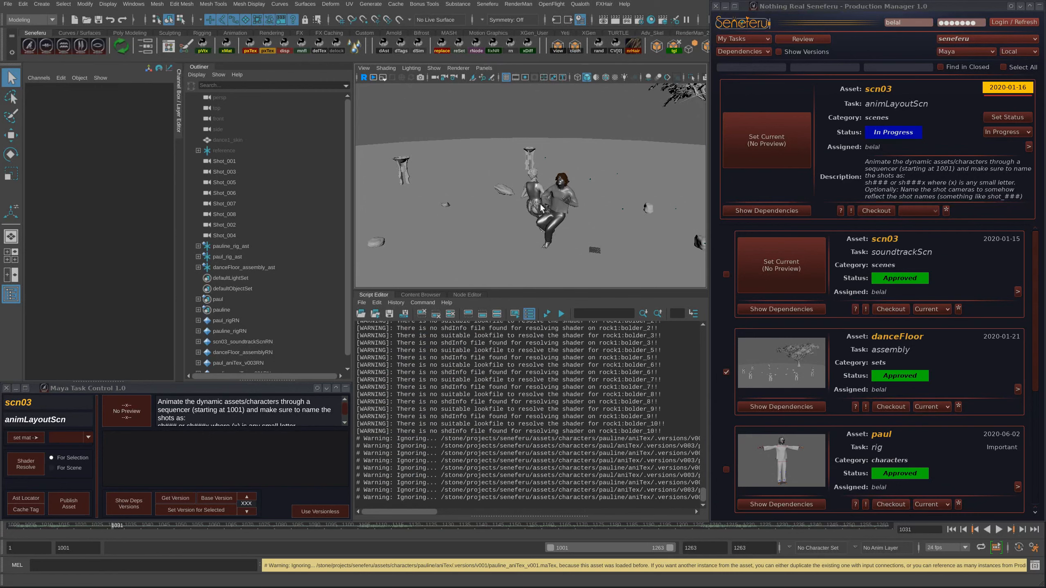
left_click_drag(548, 196, 537, 191, "alt")
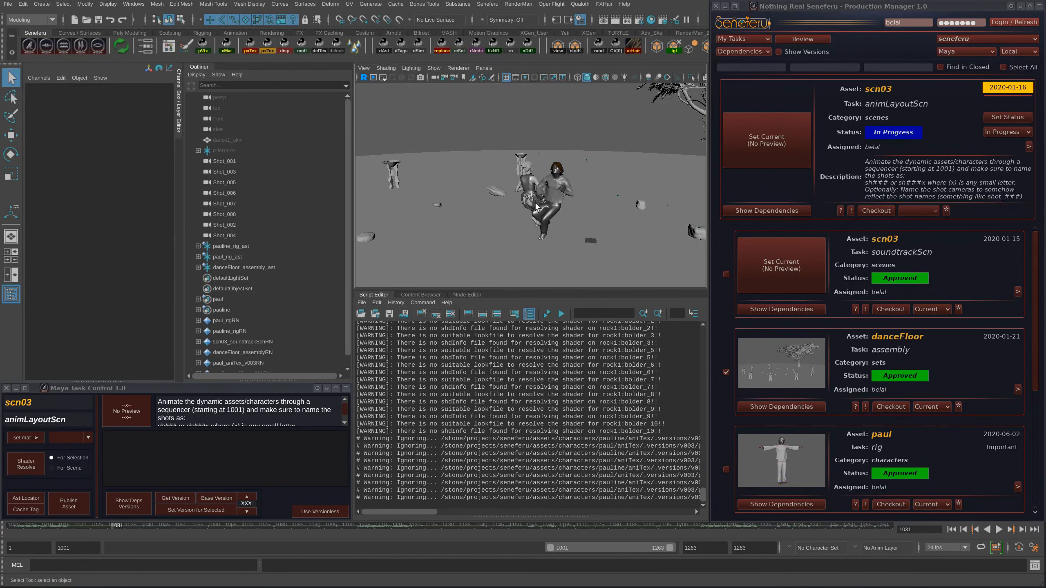
key("6")
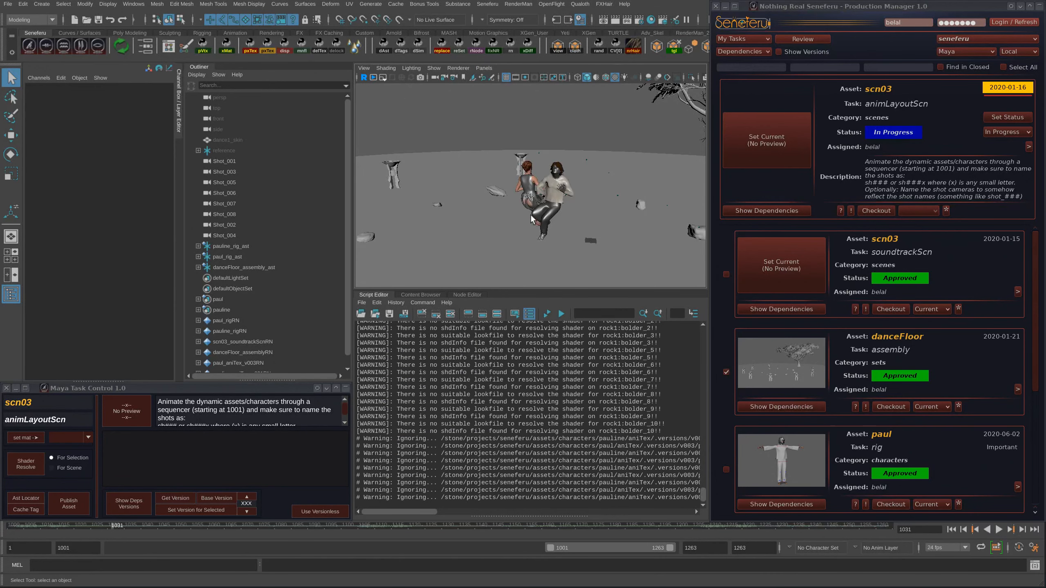
left_click_drag(535, 229, 506, 218, "alt")
Step: Open the Camera Sequencer, roll up the Production Manager window and bring the sequence's shots into view
left_click(133, 4)
mouse_move(165, 54)
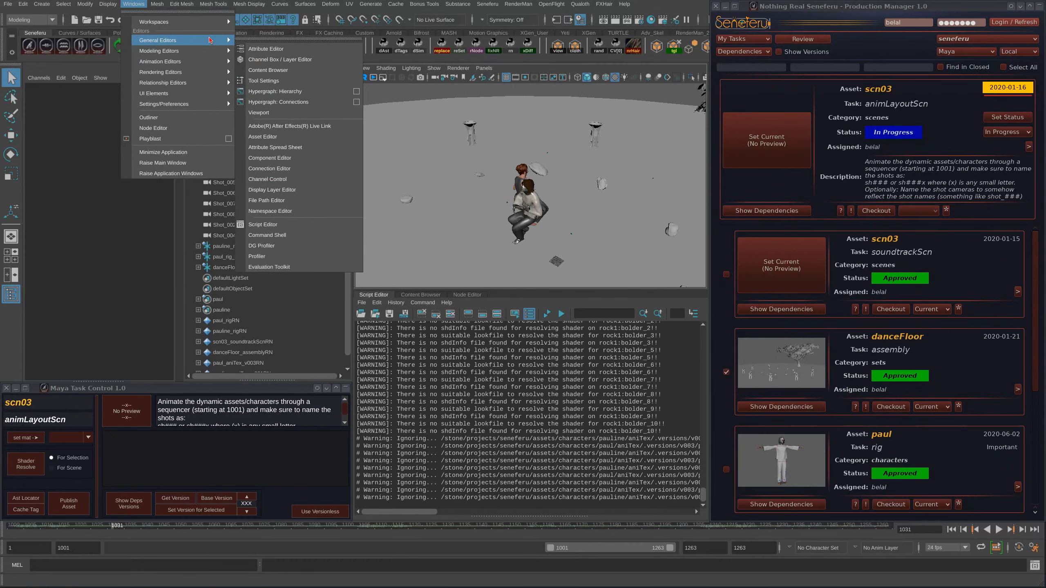
mouse_move(198, 62)
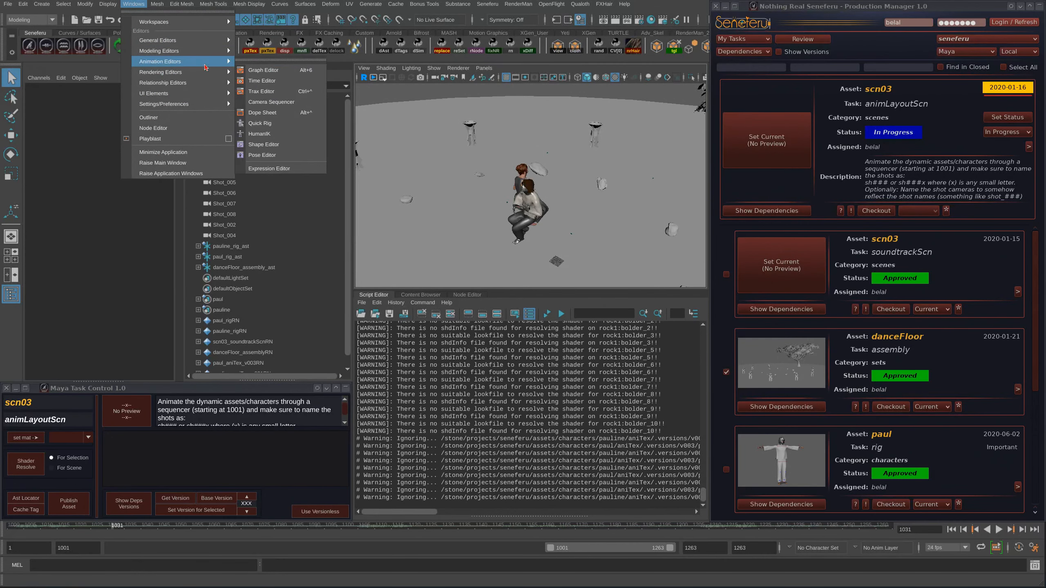
left_click(271, 102)
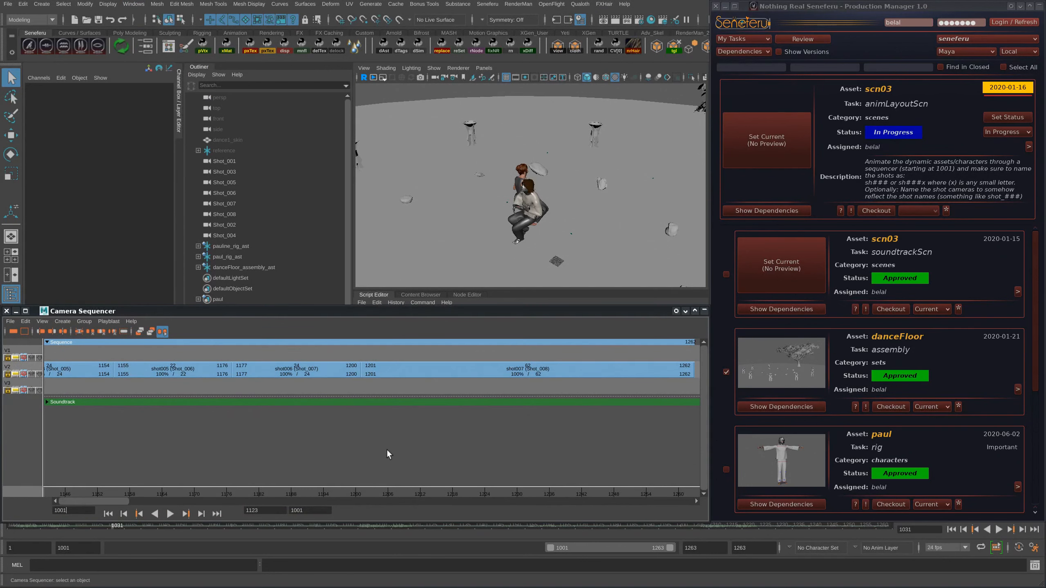
right_click_drag(387, 449, 329, 429, "alt")
middle_click_drag(387, 426, 416, 424, "alt")
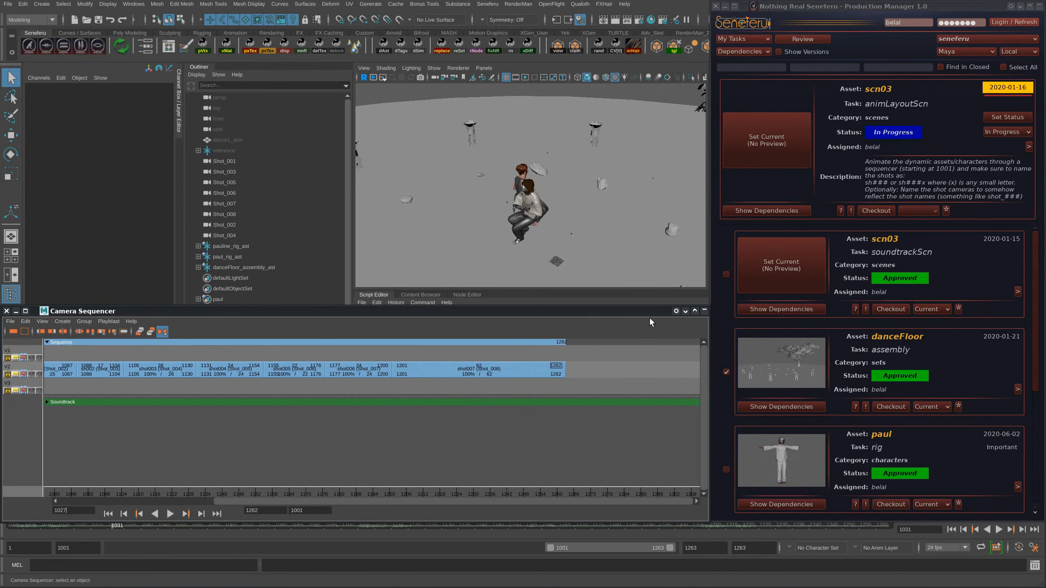
left_click(1039, 6)
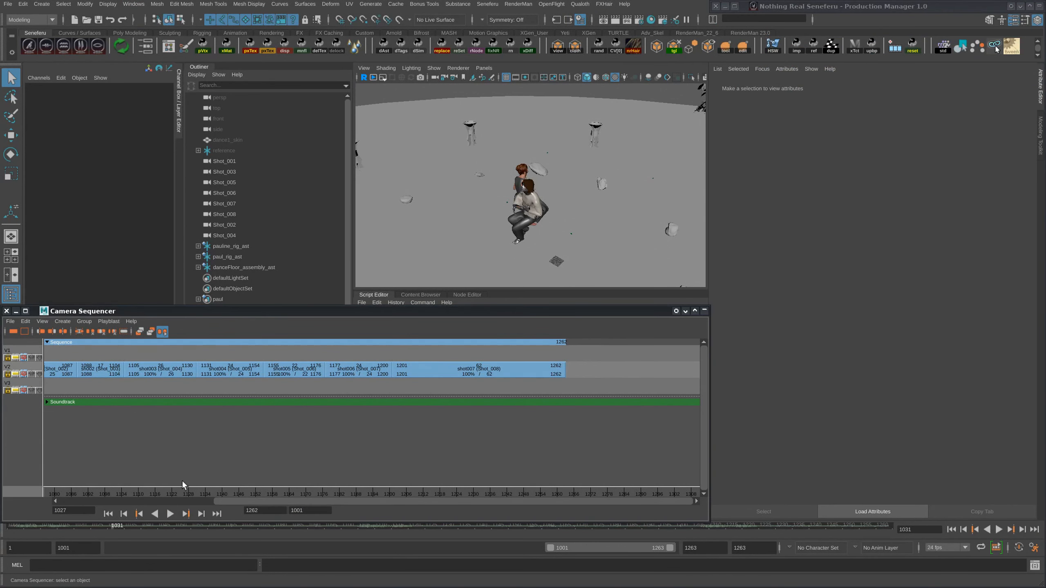
middle_click_drag(149, 432, 251, 435, "alt")
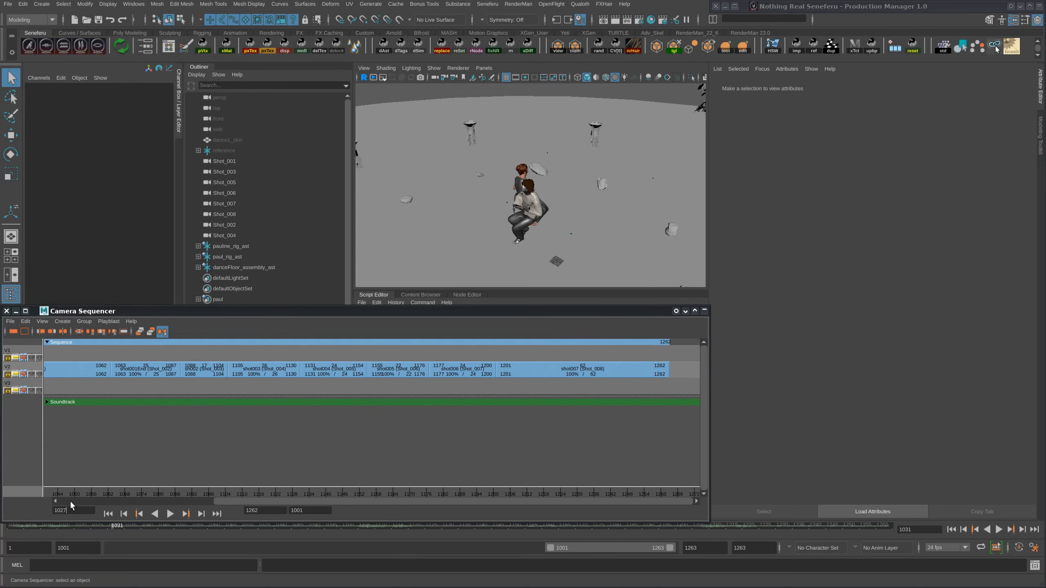
Step: Expand the Soundtrack track in the Camera Sequencer and scrub through the shots to frame 1184
left_click(119, 493)
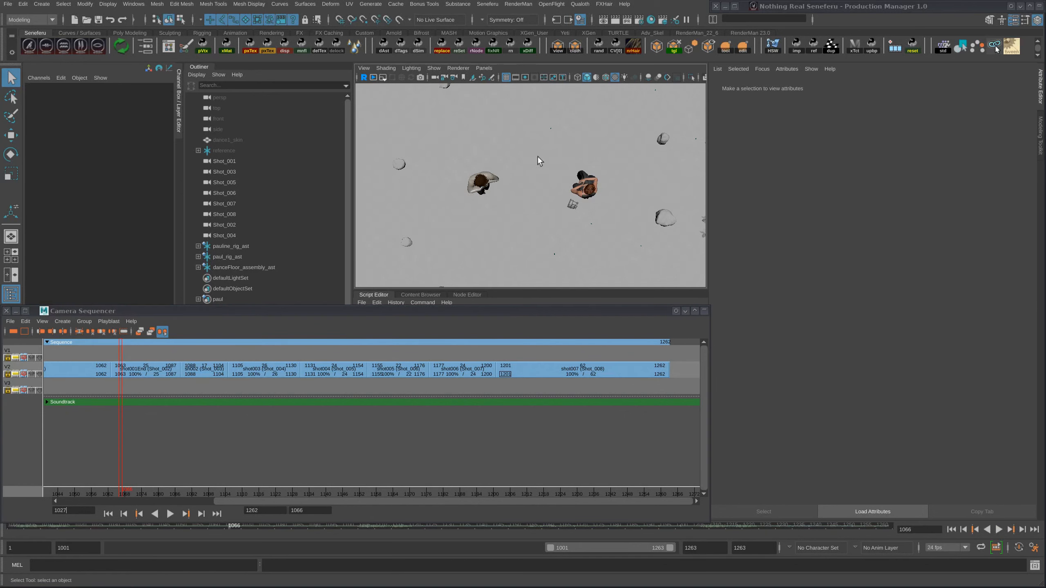
left_click(47, 401)
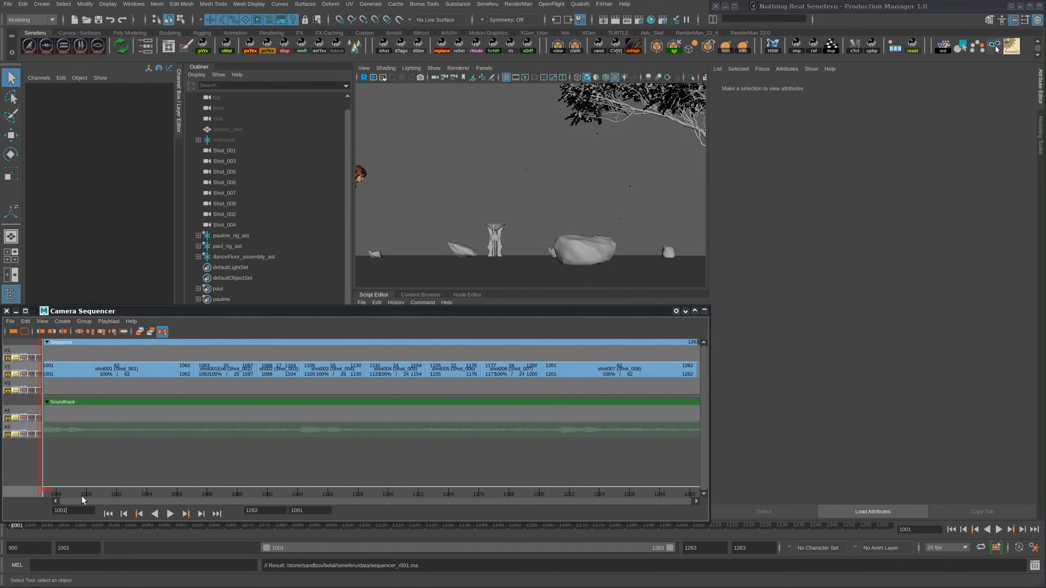
left_click_drag(58, 493, 496, 469)
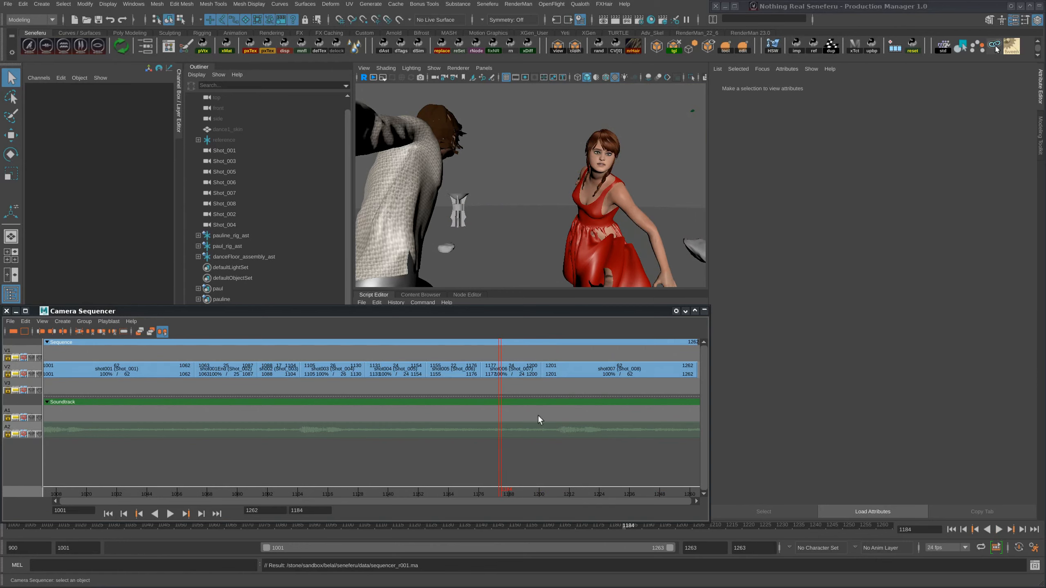
Step: Select the shot that uses camera Shot_007 and compare its node name sh007 with the naming rule in the task description
left_click(511, 372)
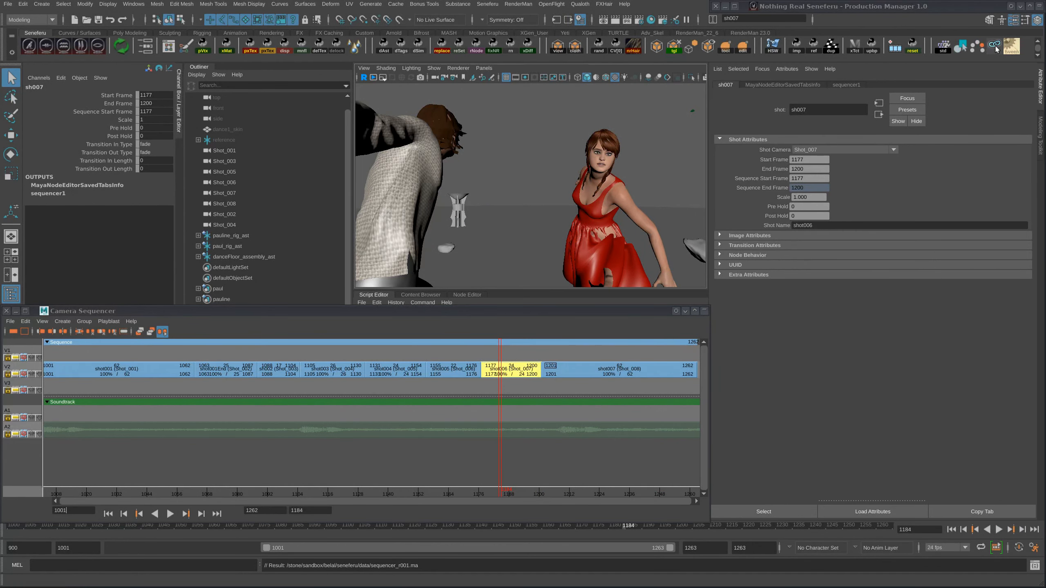
left_click(704, 310)
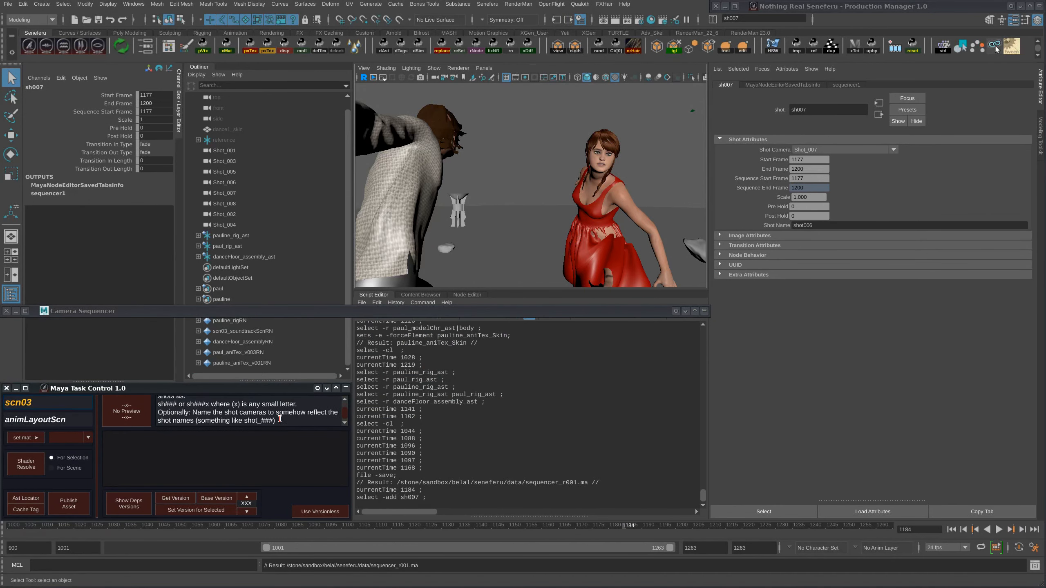
left_click(704, 311)
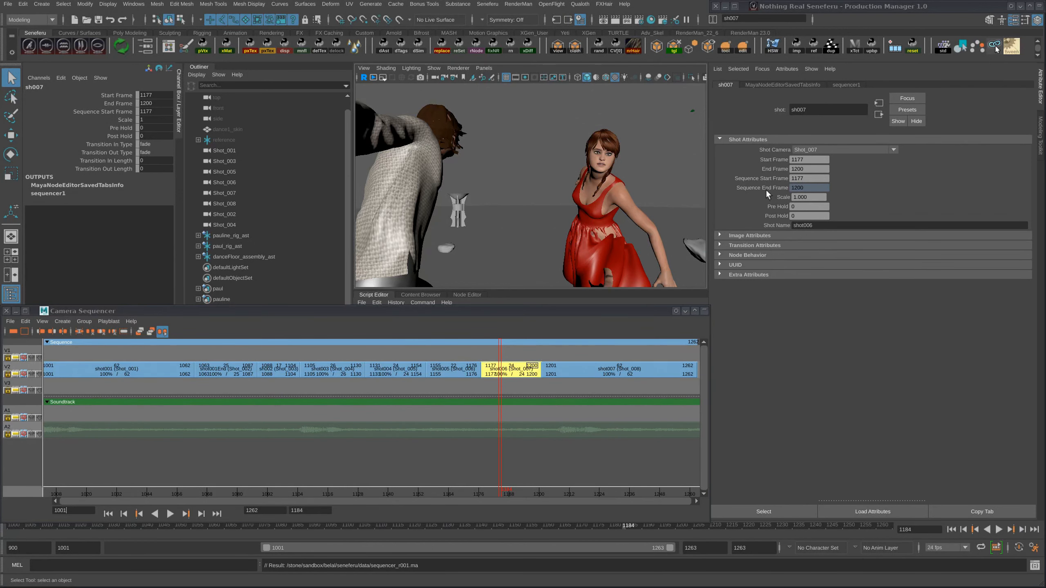
double_click(814, 108)
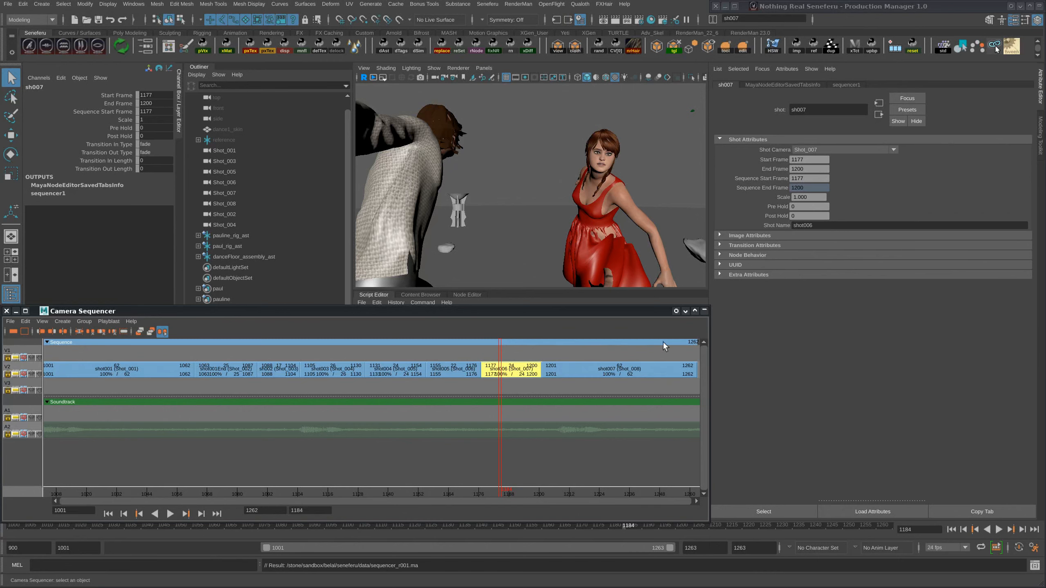
left_click_drag(812, 110, 772, 108)
left_click(814, 112)
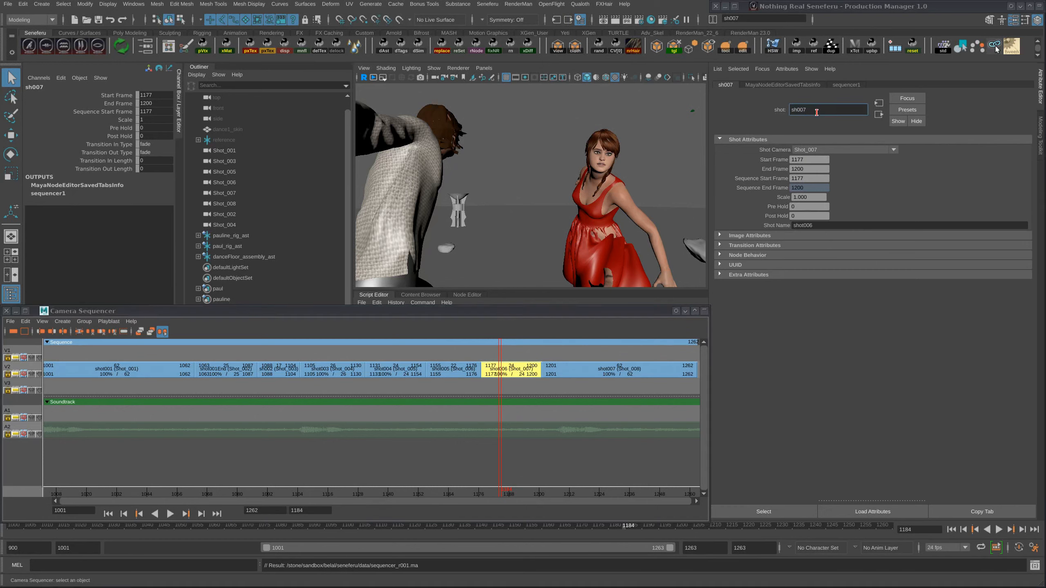
Step: Play the sequence briefly and scrub back through the earlier shots to frame 1103
key("alt+v")
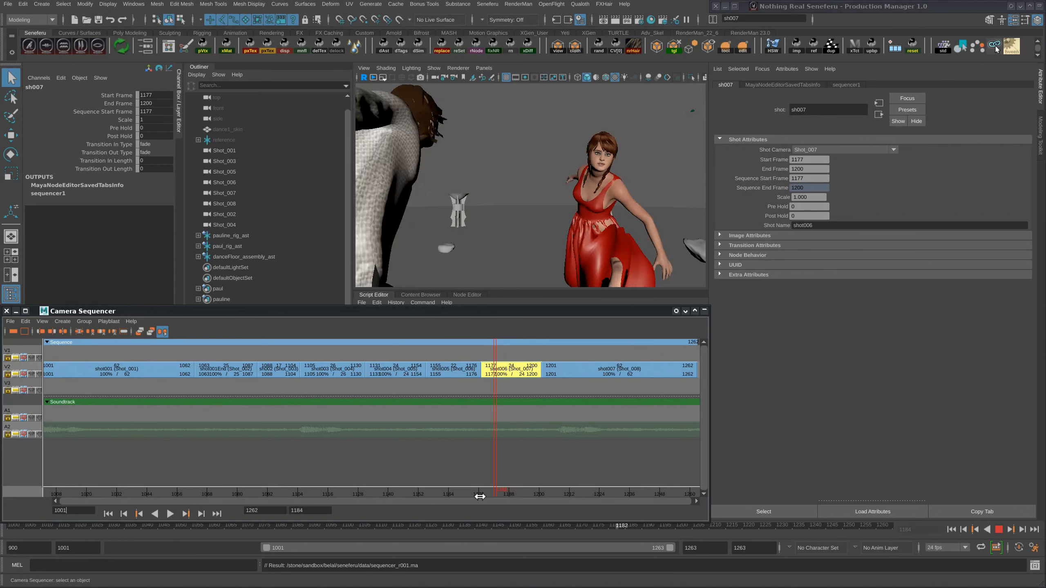
left_click_drag(495, 494, 425, 496)
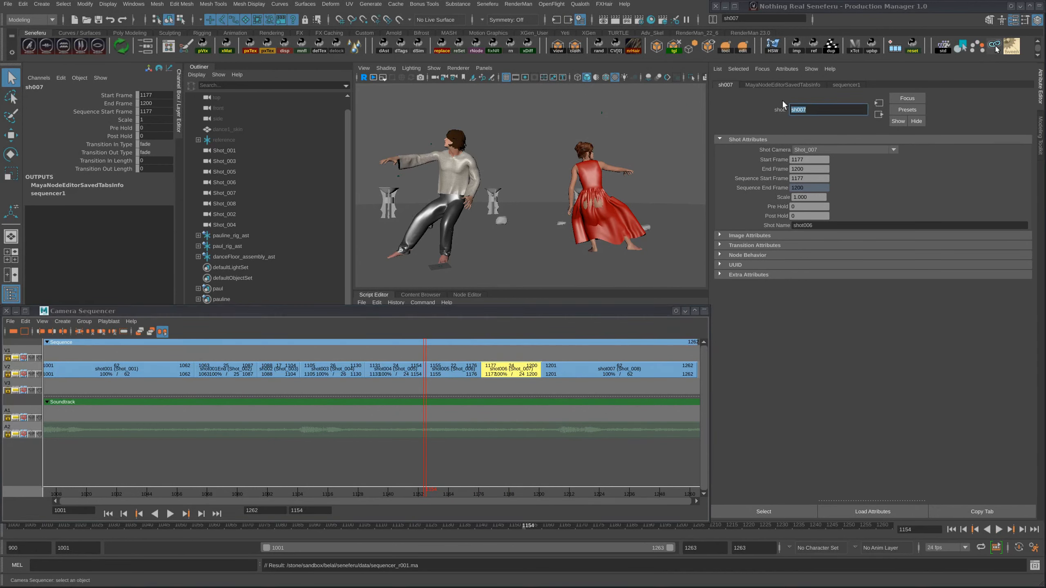
left_click_drag(433, 494, 374, 493)
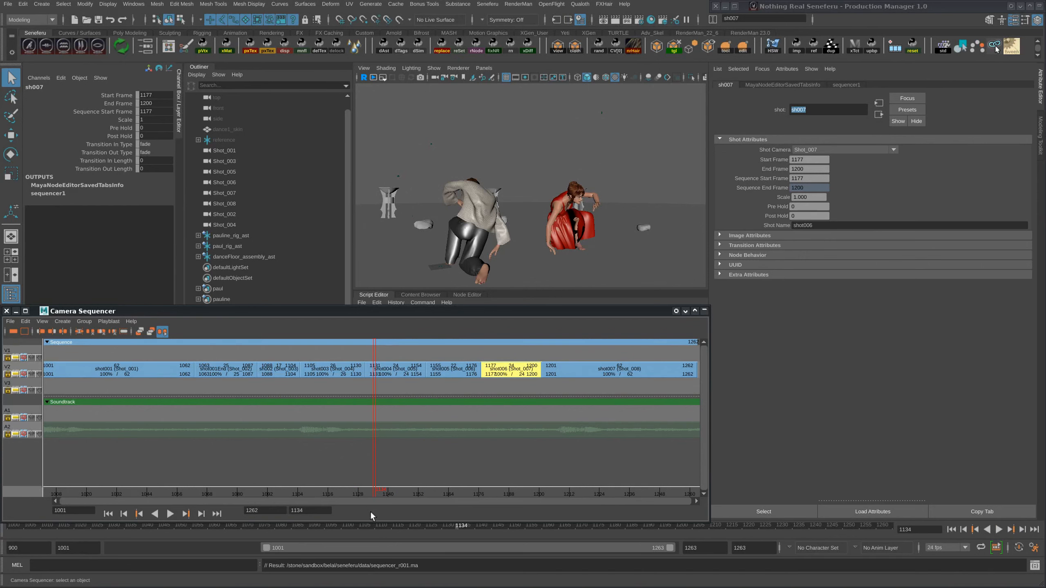
left_click_drag(374, 495, 366, 494)
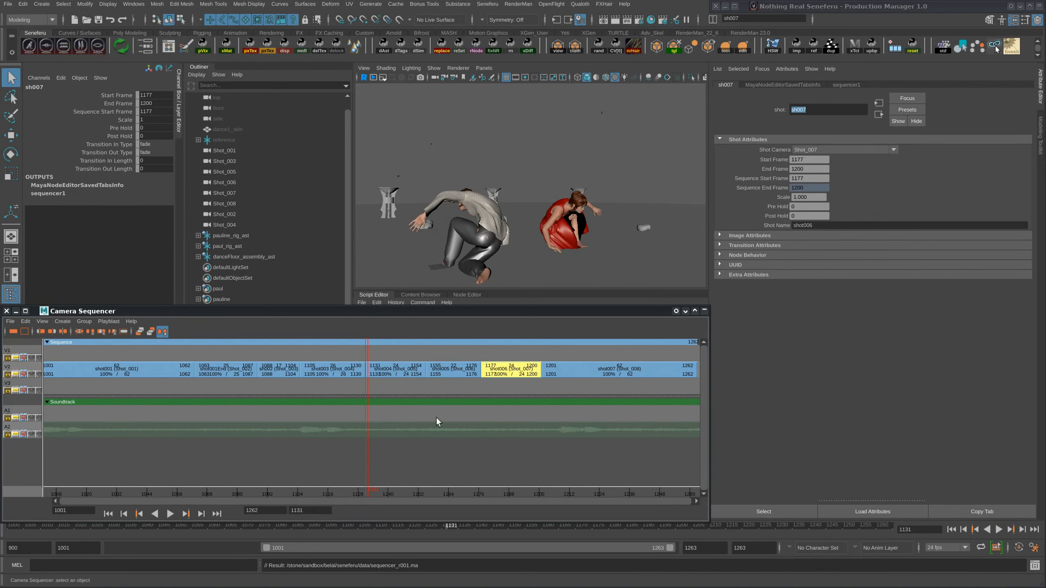
left_click_drag(365, 494, 297, 449)
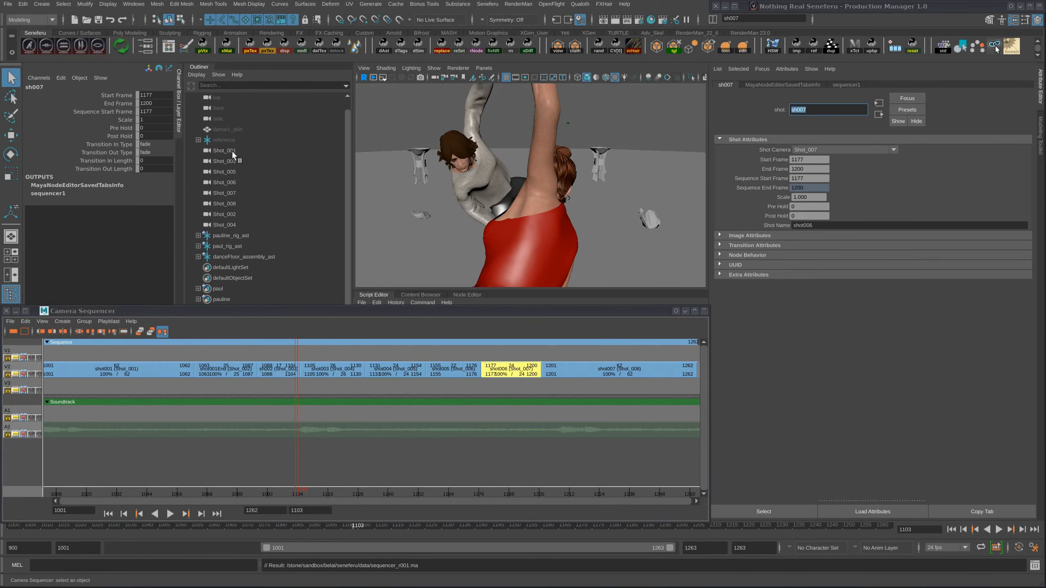
Step: Look over the shot cameras Shot_001 to Shot_008 in the Outliner, ending with Shot_001 selected
left_click_drag(231, 150, 240, 221)
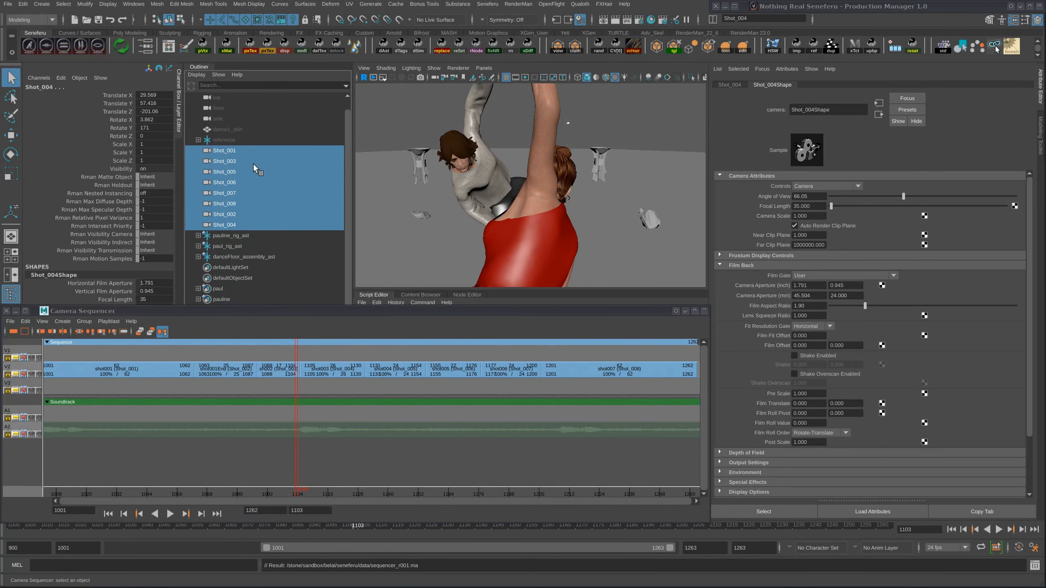
left_click(231, 160)
left_click(232, 179)
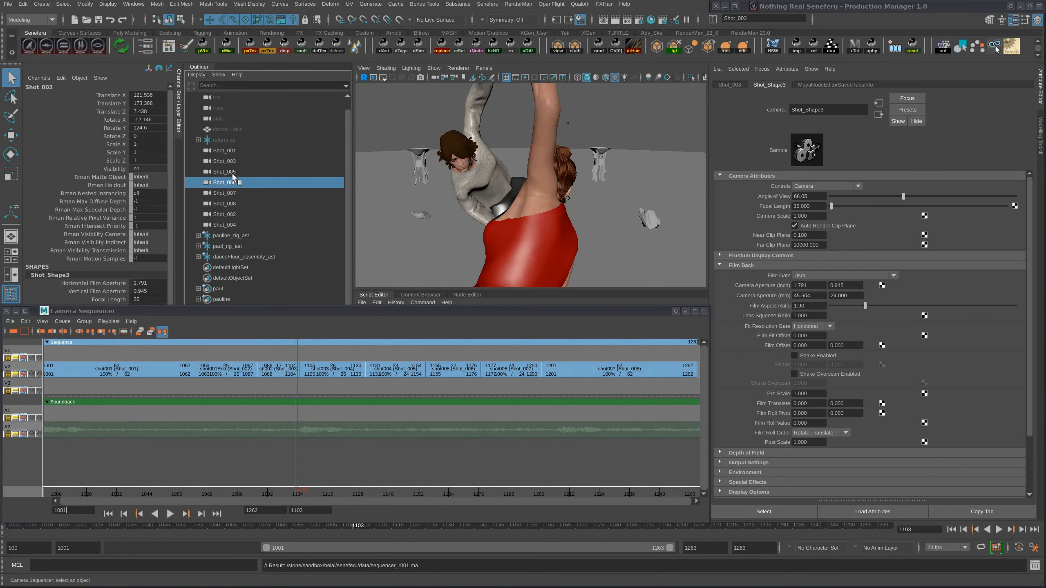
left_click(232, 153)
left_click(233, 171)
left_click(233, 181)
left_click(234, 200)
left_click(234, 215)
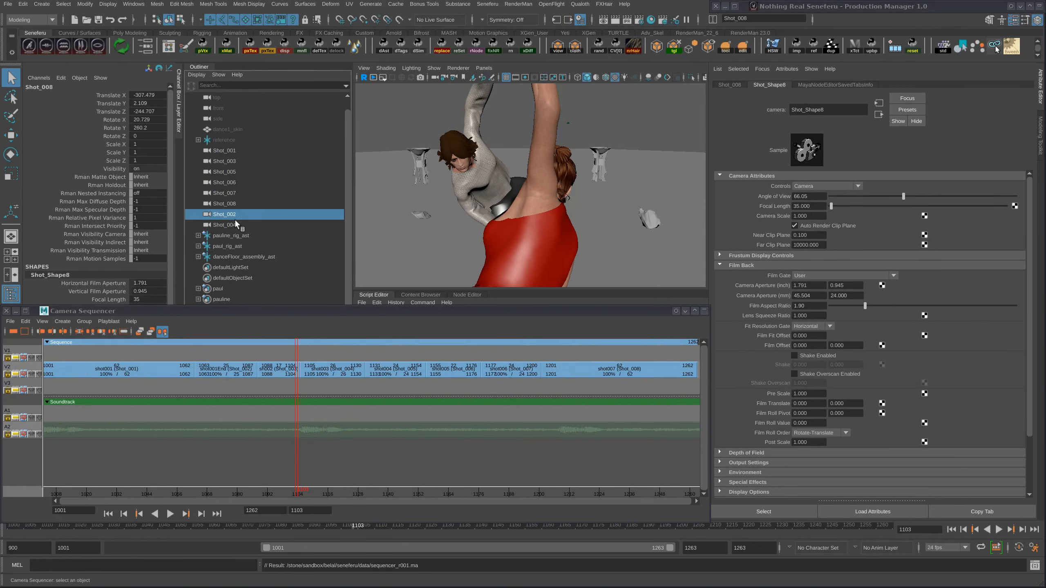
left_click(233, 182)
left_click(236, 151)
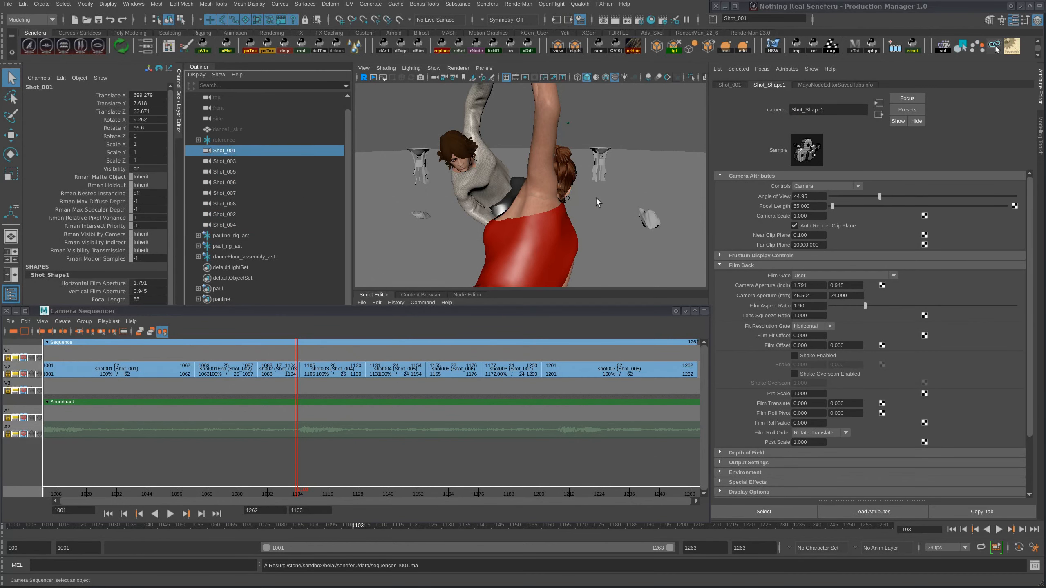
Step: Play and scrub the sequence to review the shots, then return it to start frame 1001
key("alt+v")
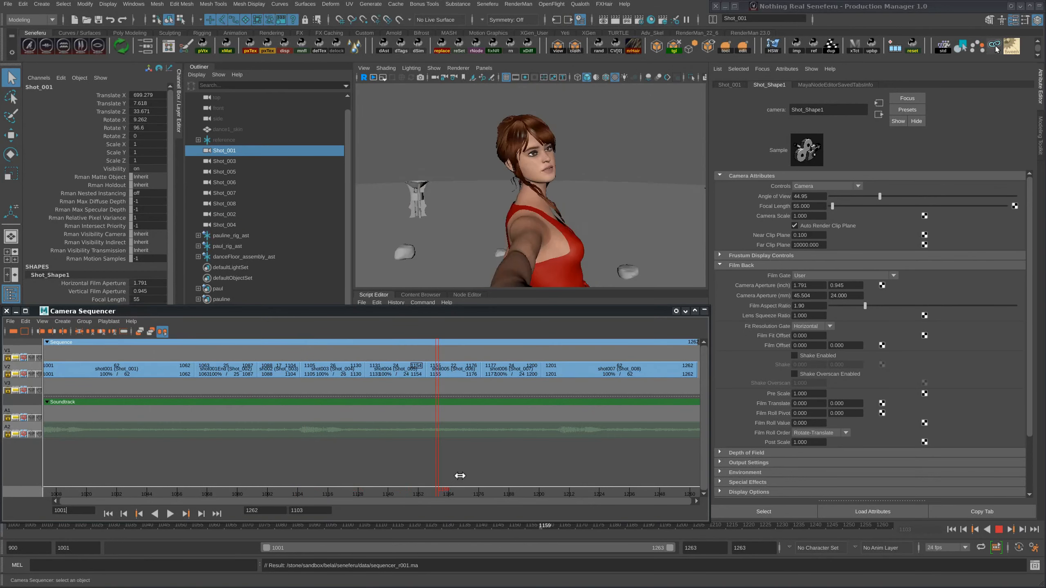
left_click_drag(489, 477, 265, 395)
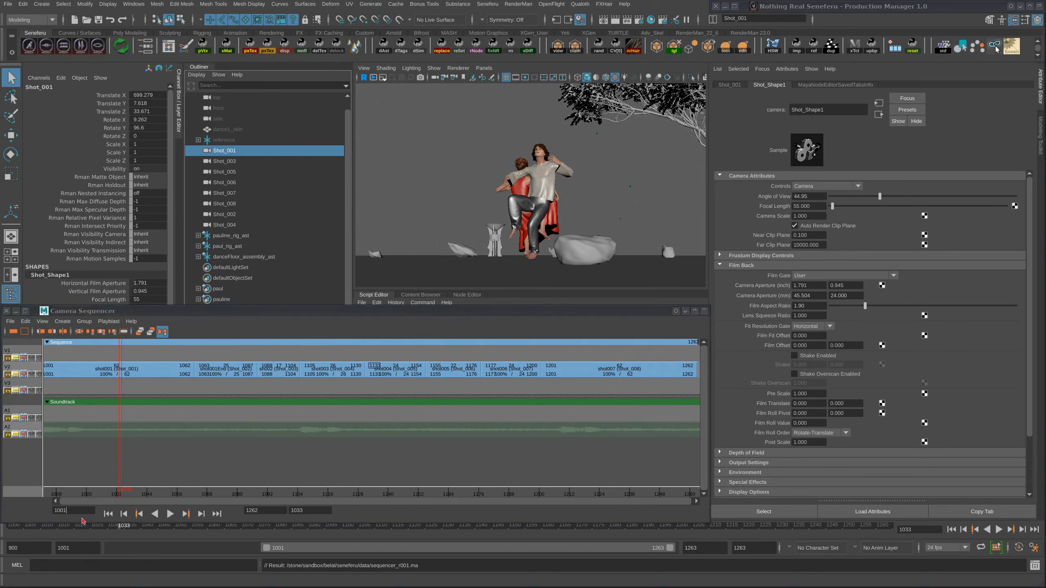
left_click(88, 495)
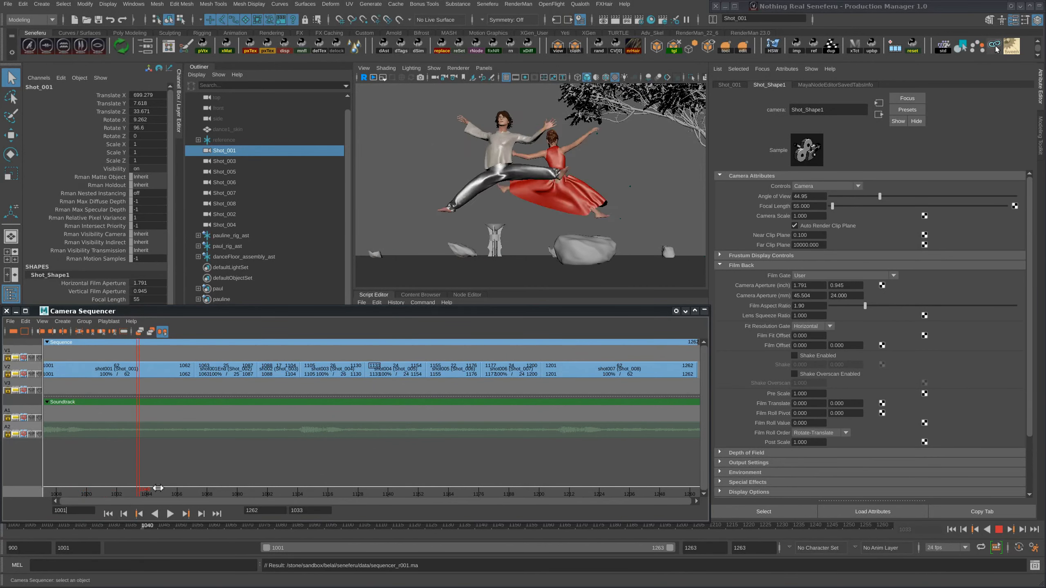
key("alt+v")
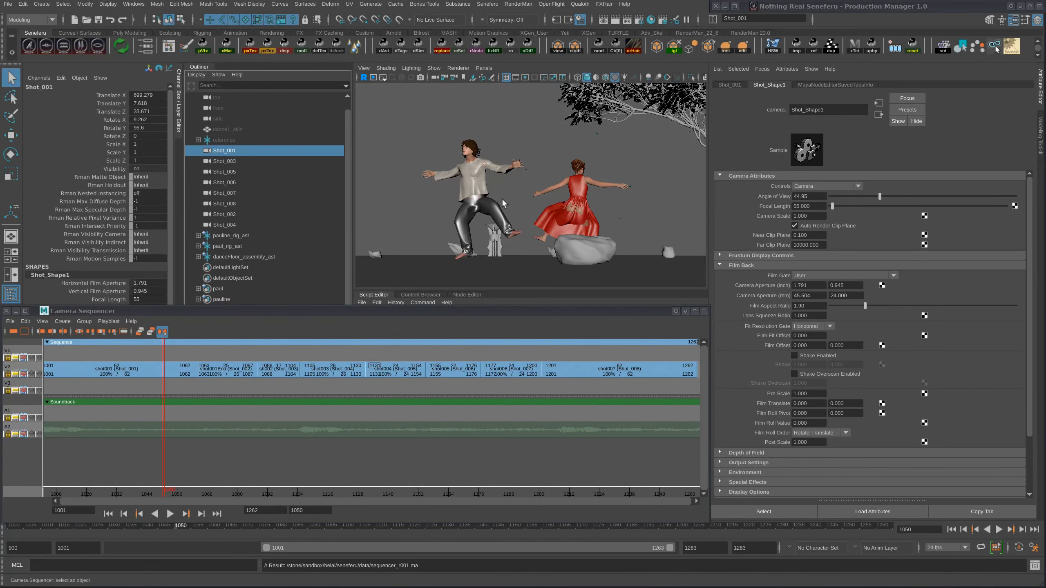
left_click_drag(164, 492, 99, 489)
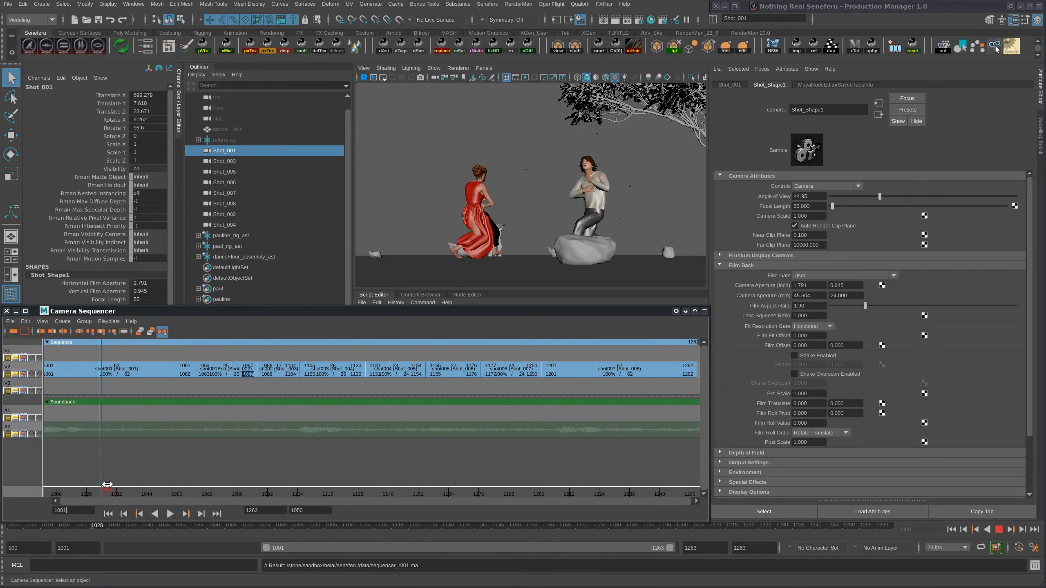
left_click(109, 513)
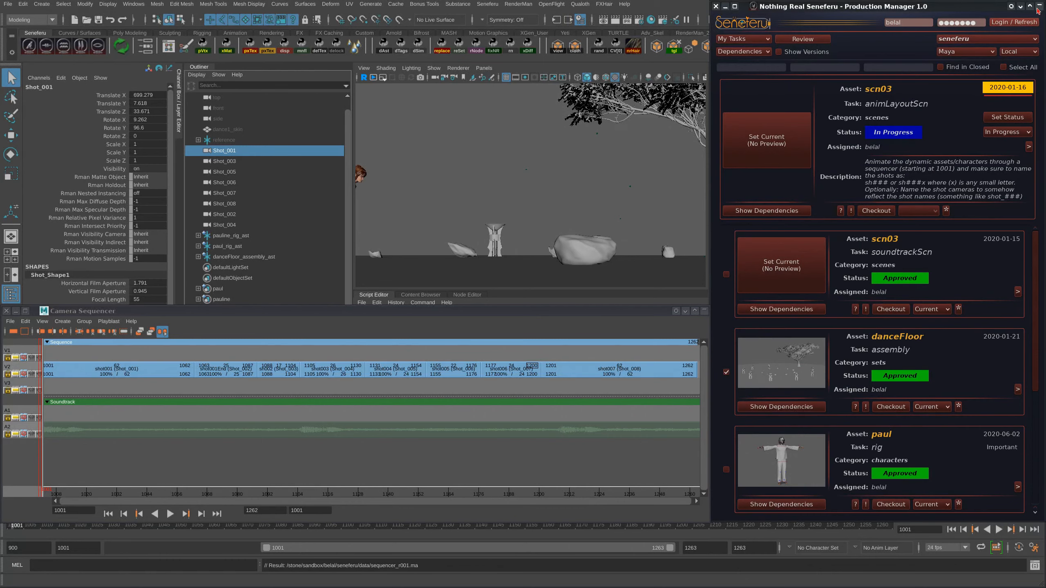
Step: Open the Seneferu Playblast tool, move it fully into view and check its camera and sound options, keeping sequencer1 as camera
left_click(1039, 7)
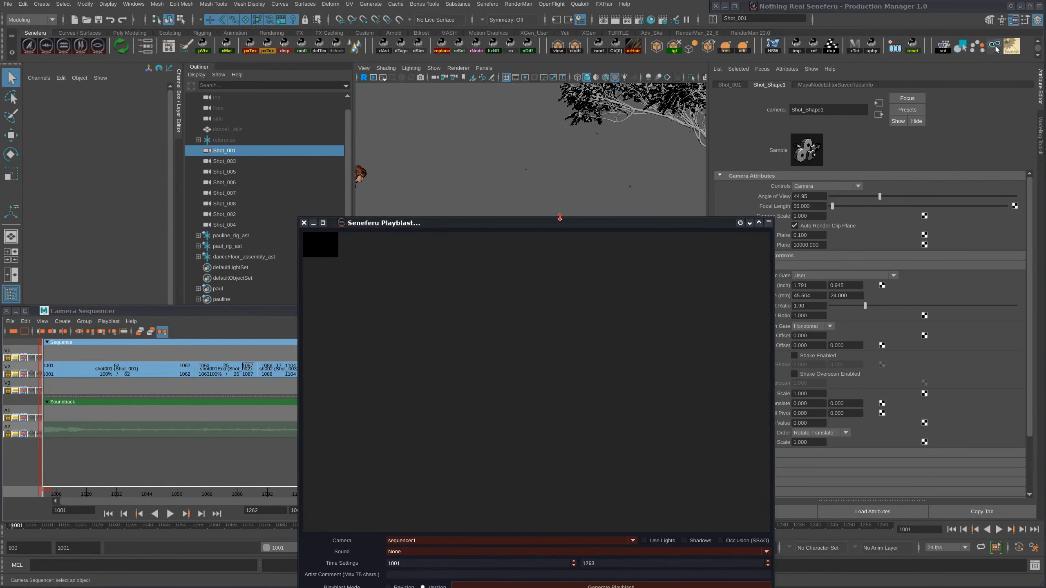
left_click_drag(555, 221, 502, 86)
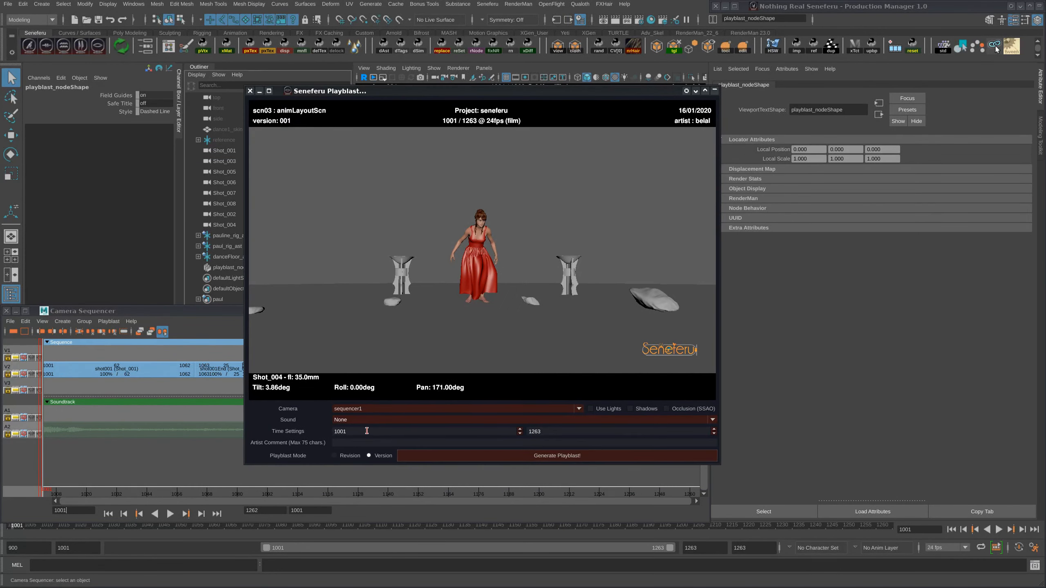
left_click(361, 409)
left_click(363, 420)
left_click(355, 409)
left_click(357, 406)
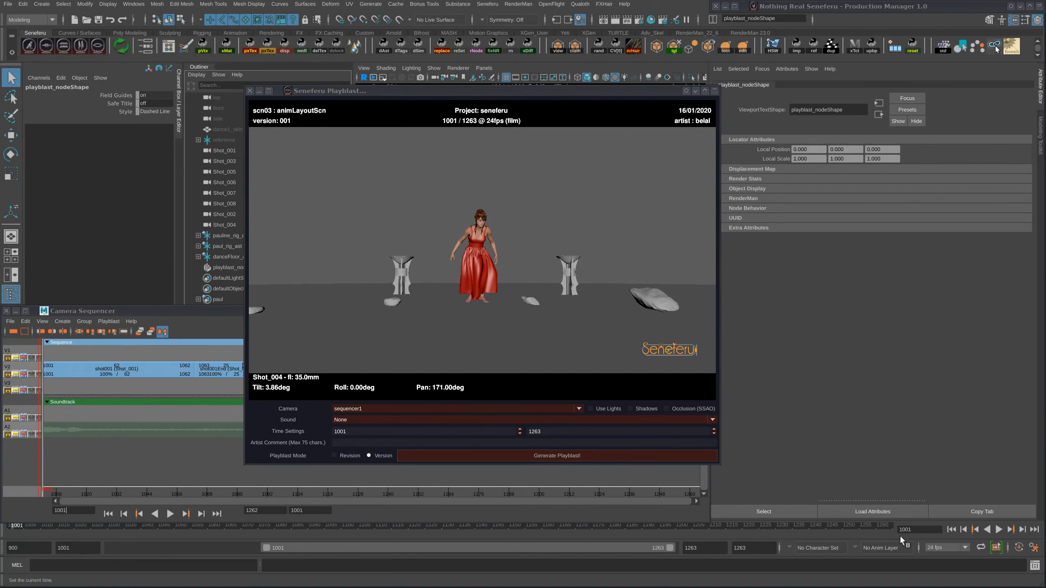
Step: Set the playblast sound to scn03_soundtrackScn and generate the playblast of sequencer1 for frames 1001 to 1263
left_click(344, 419)
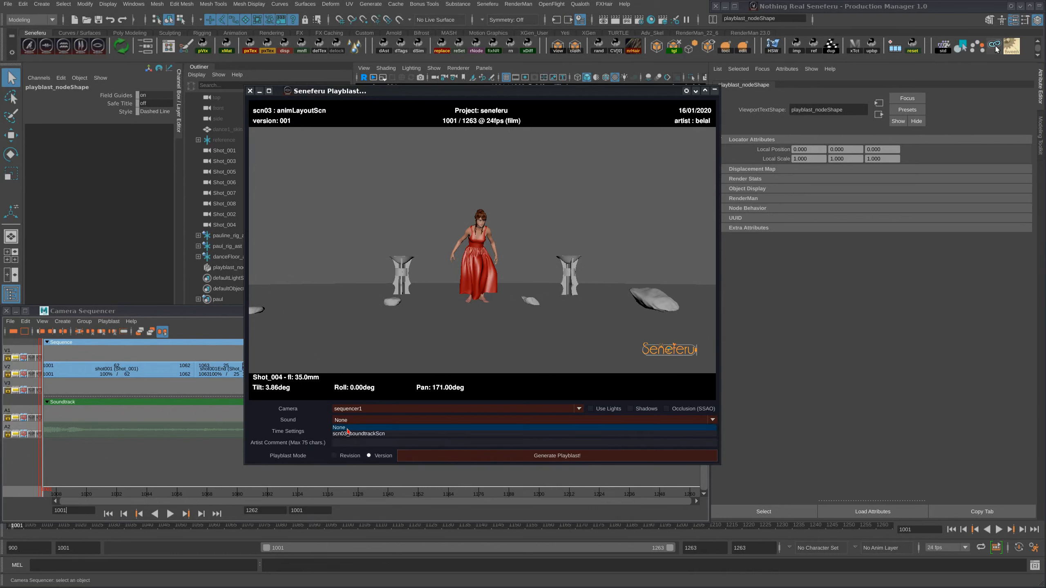
left_click(352, 435)
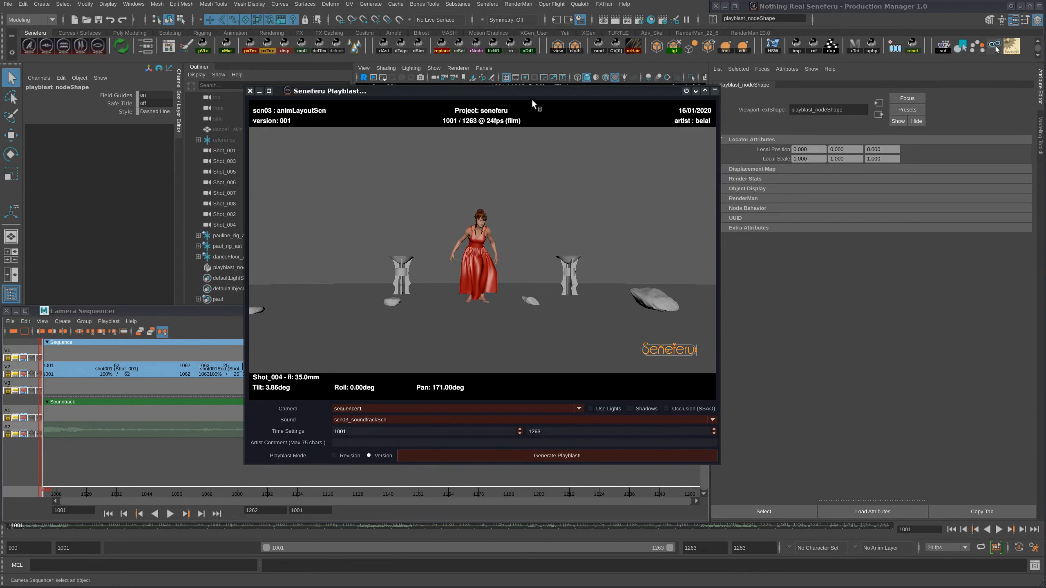
left_click_drag(542, 93, 473, 74)
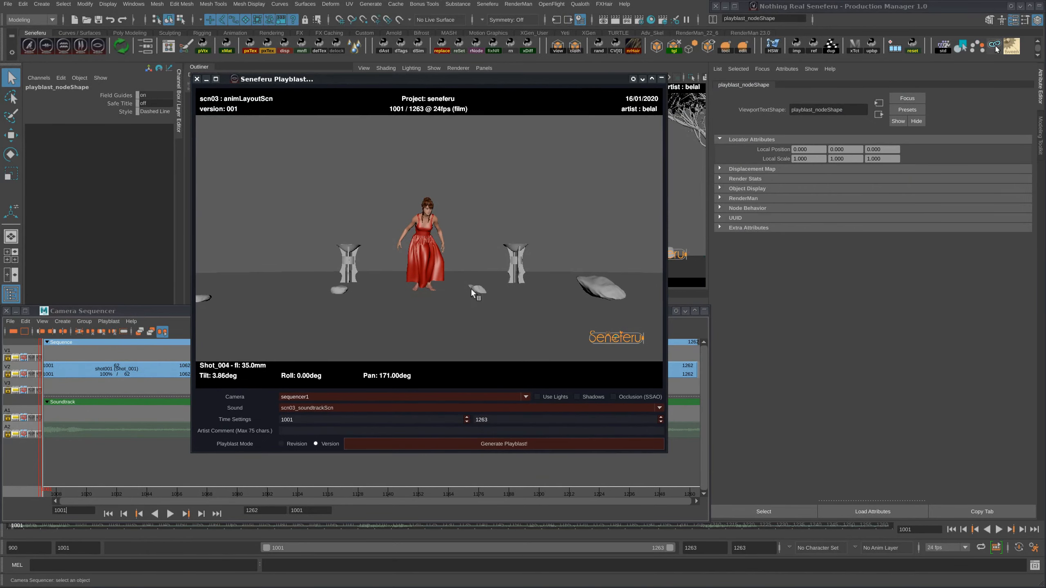
left_click(495, 446)
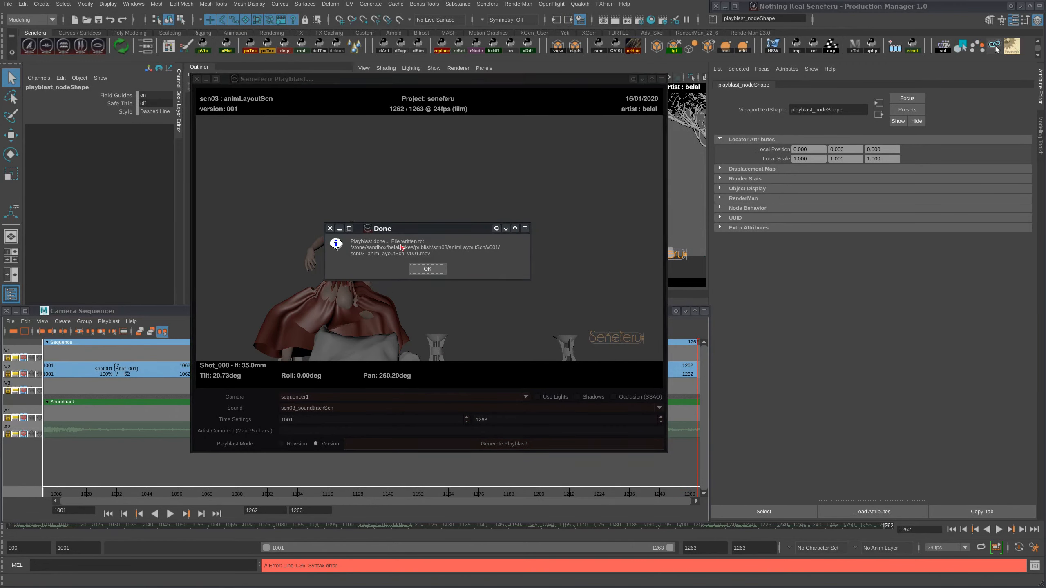
Step: Copy the written playblast's file path from the completion message, then close the message, the playblast tool and the Camera Sequencer
triple_click(396, 256)
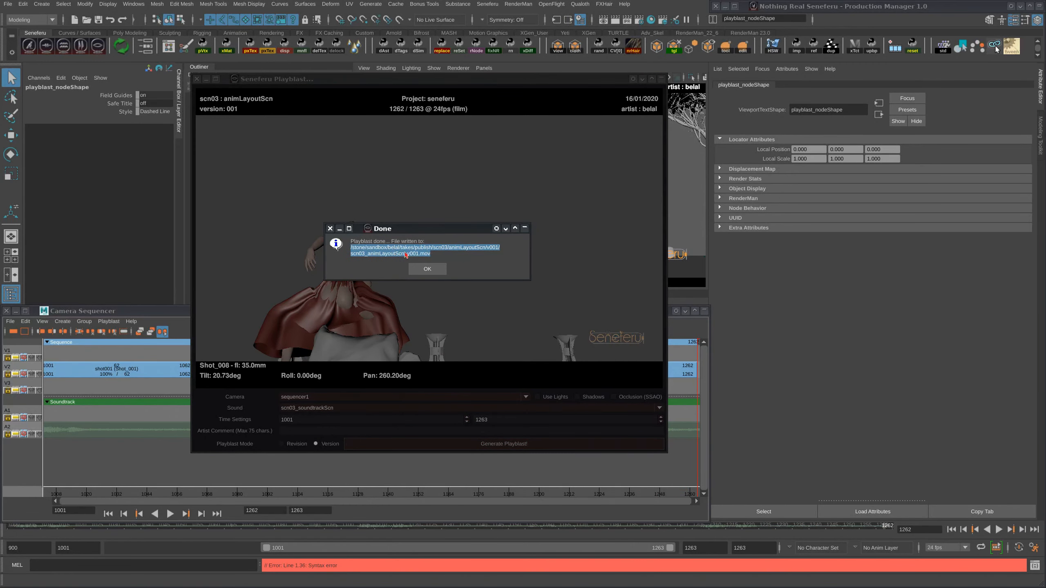
left_click_drag(435, 236, 415, 288)
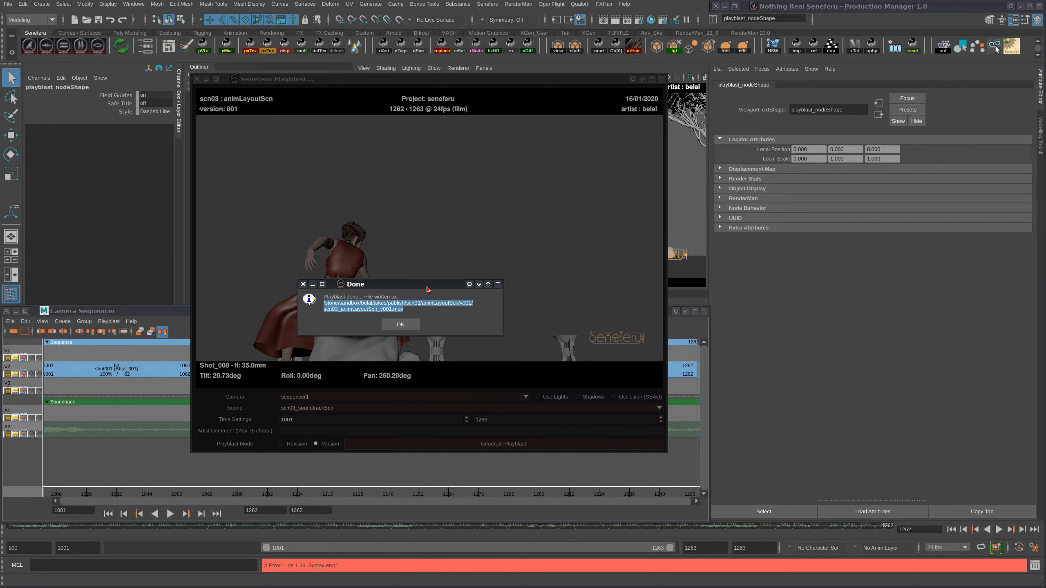
left_click_drag(429, 285, 436, 260)
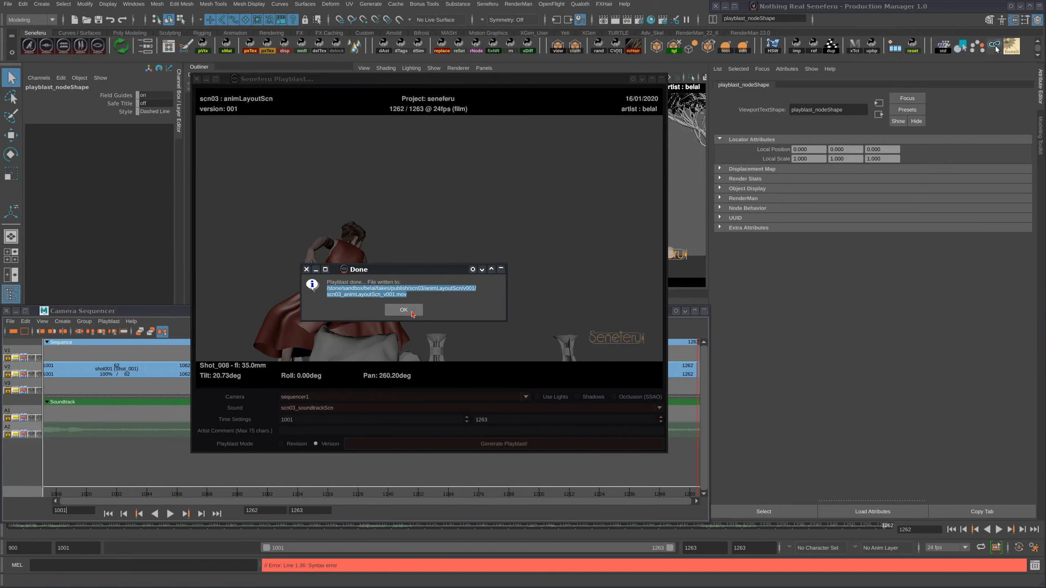
left_click(403, 311)
left_click(405, 310)
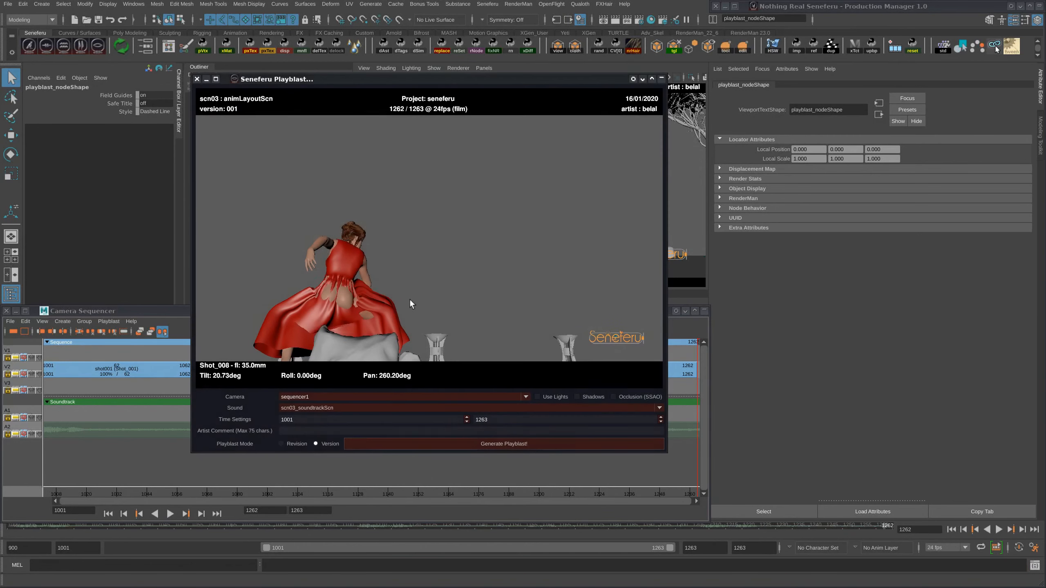
left_click(197, 79)
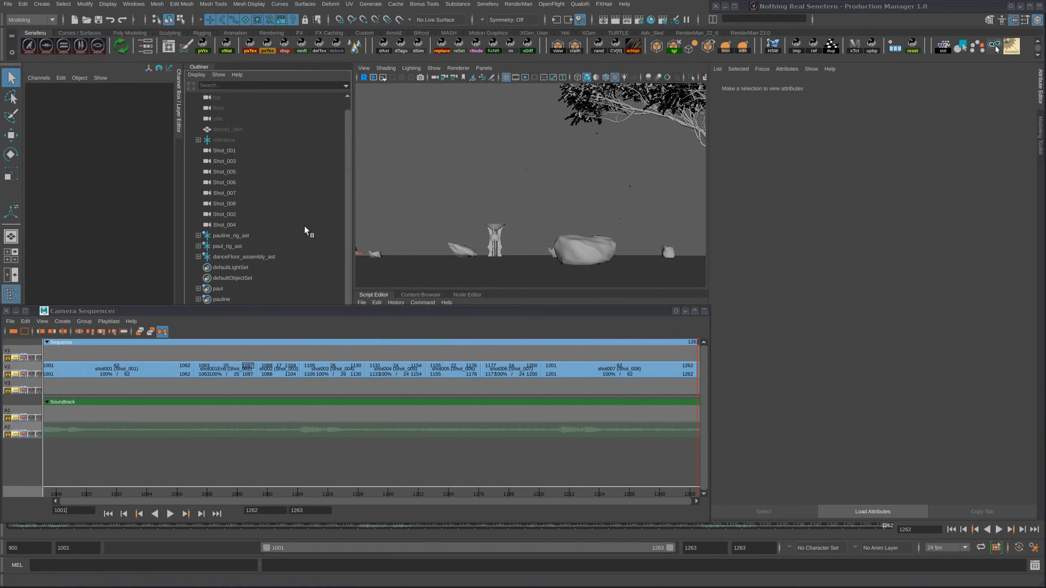
left_click(6, 310)
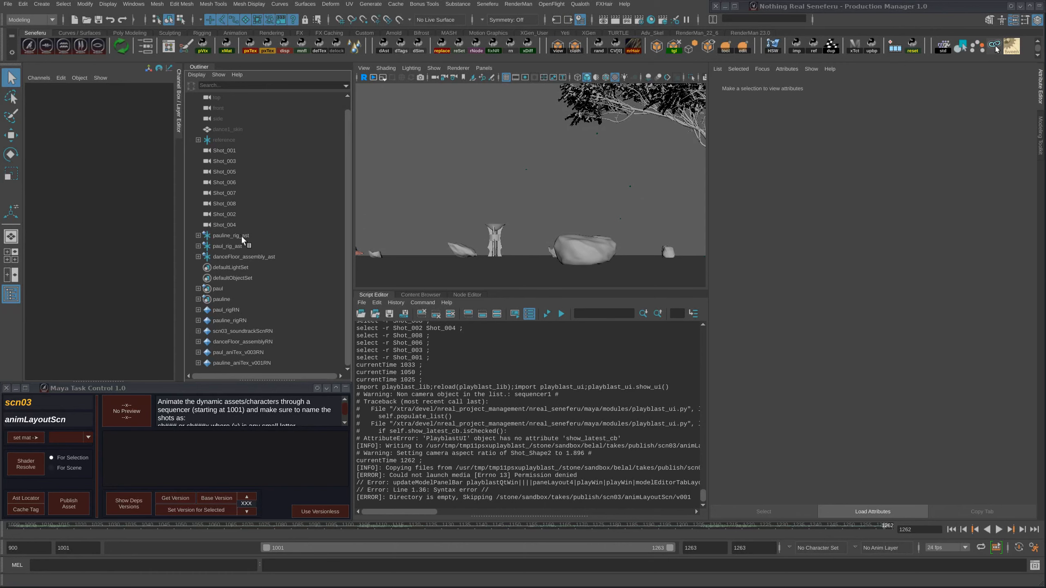
Step: Go to frame 1081 and create an asset locator for all the Shot cameras, pauline_rig_ast, paul_rig_ast and danceFloor_assembly_ast
left_click_drag(242, 238, 242, 255)
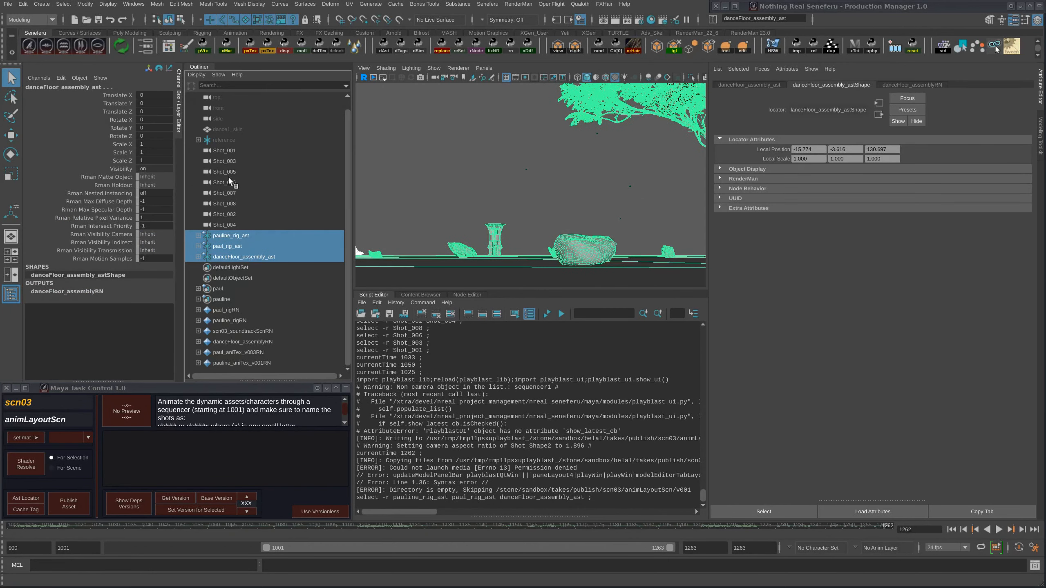
left_click_drag(232, 148, 232, 256)
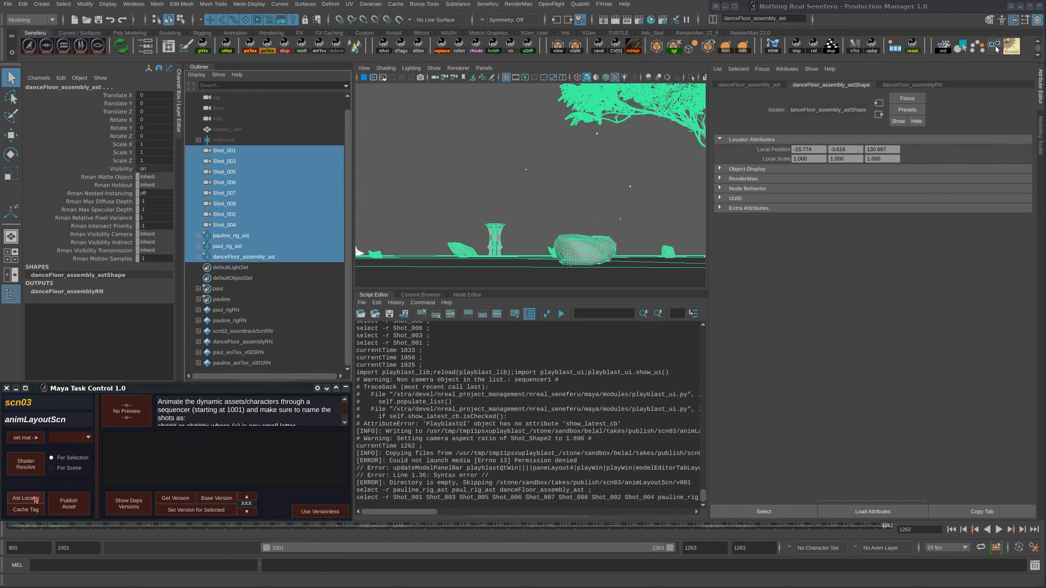
left_click_drag(94, 528, 284, 496)
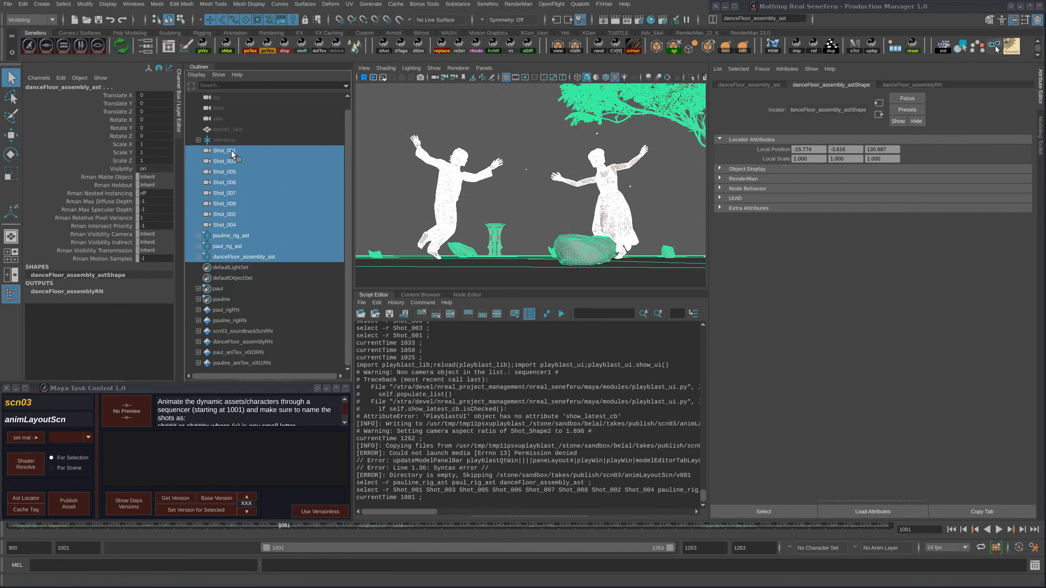
left_click_drag(231, 151, 230, 254)
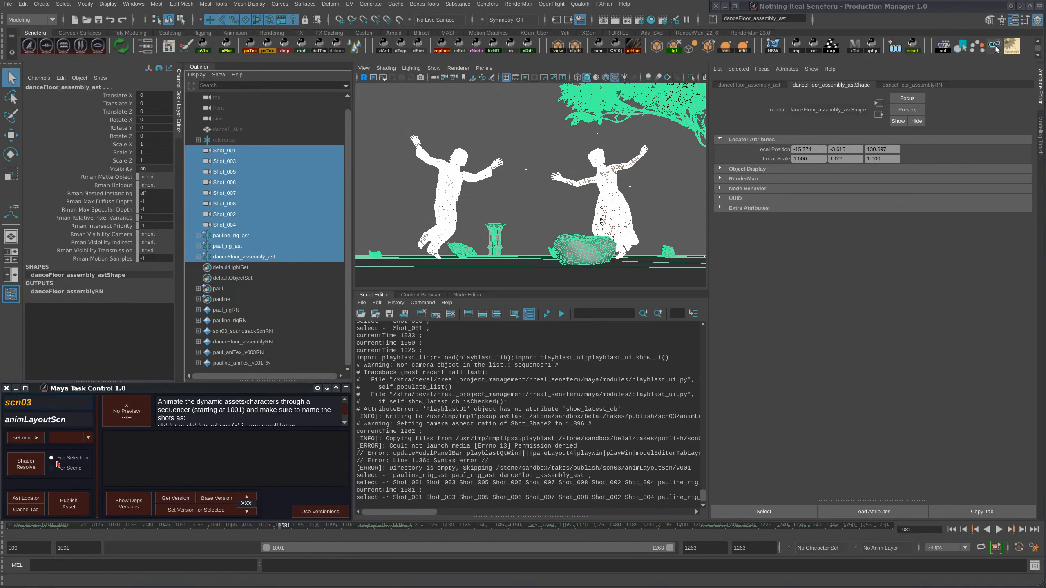
left_click(25, 498)
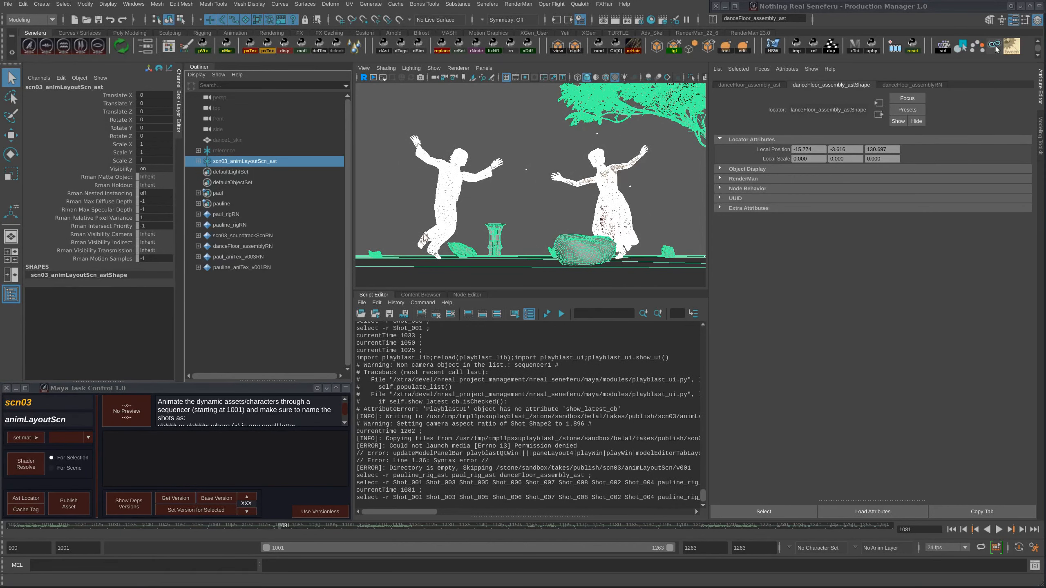
Step: Publish the scn03_animLayoutScn asset, proceeding despite conflicting names, and capture the viewport with both dancers as its preview image
left_click(70, 502)
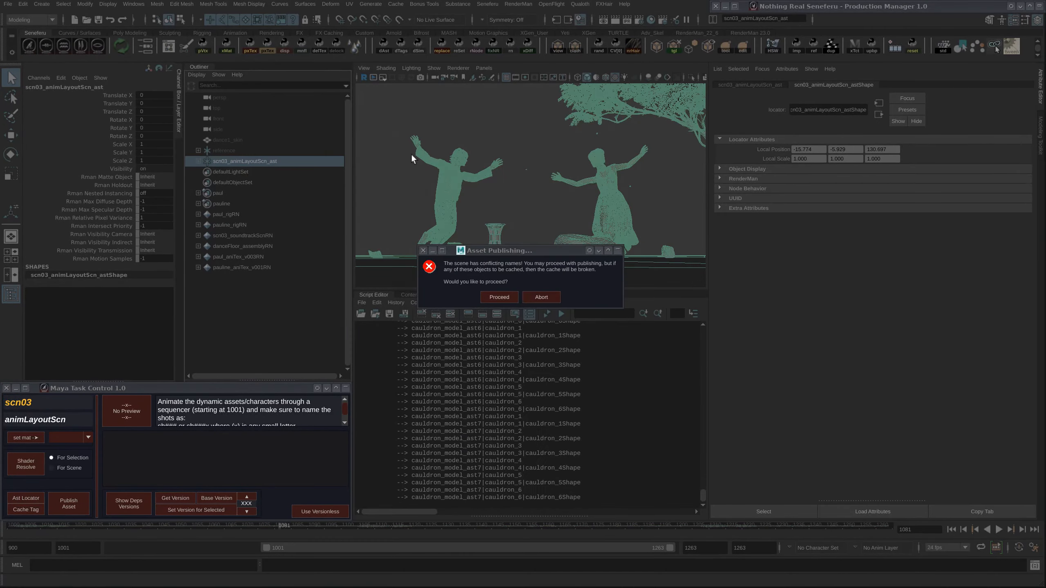
left_click(499, 297)
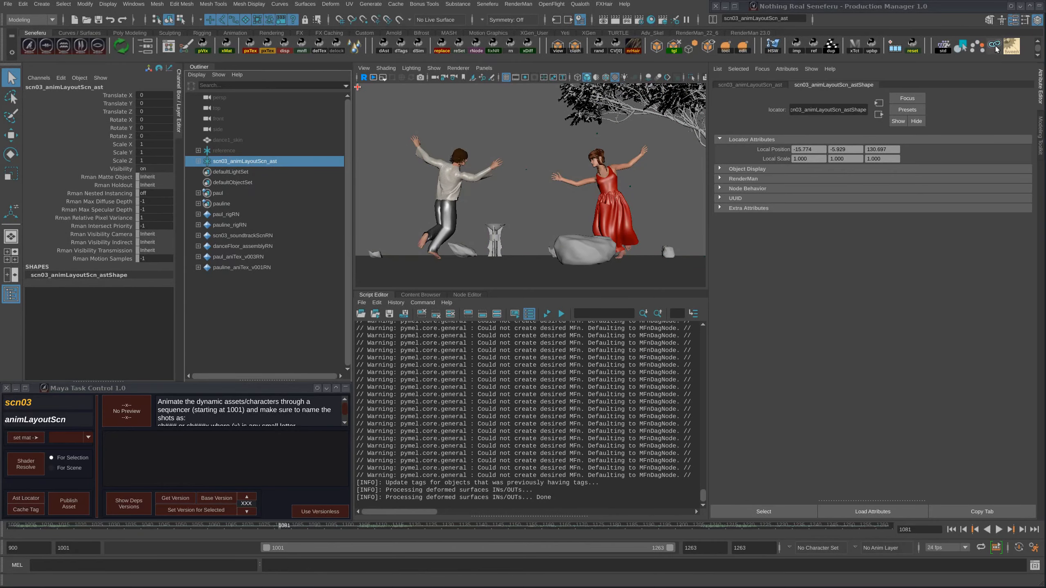
left_click_drag(357, 86, 702, 284)
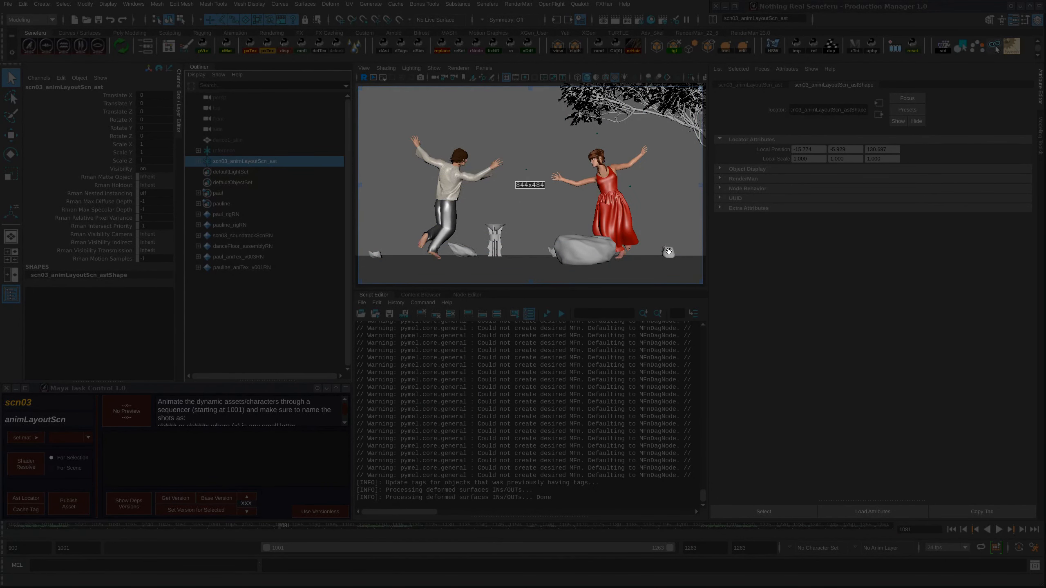
double_click(613, 216)
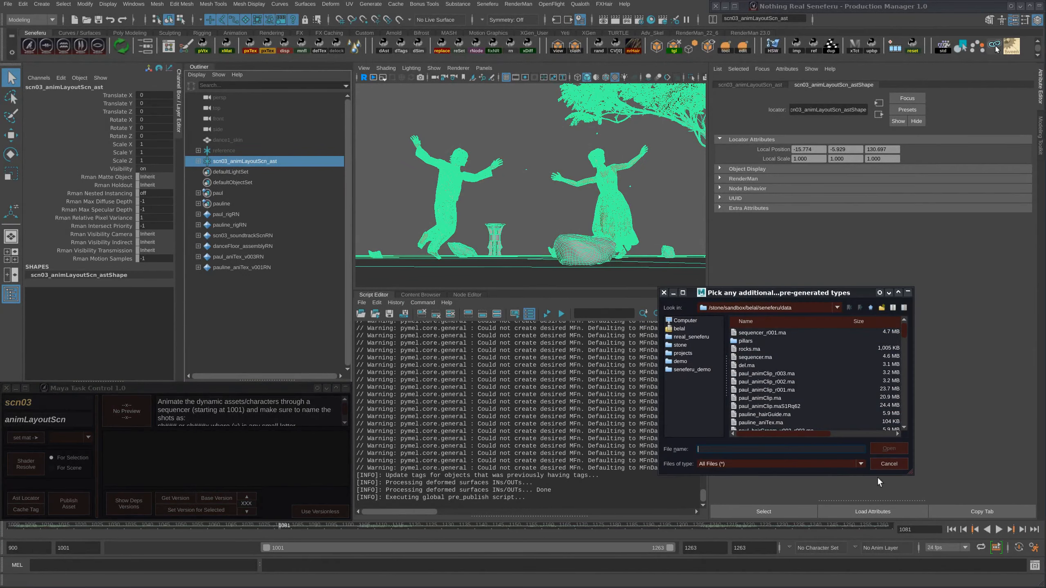
Step: Attach the copied scn03_animLayoutScn_v001.mov path as the additional pre-generated file and set the published task's status to Art Review
key("ctrl+v")
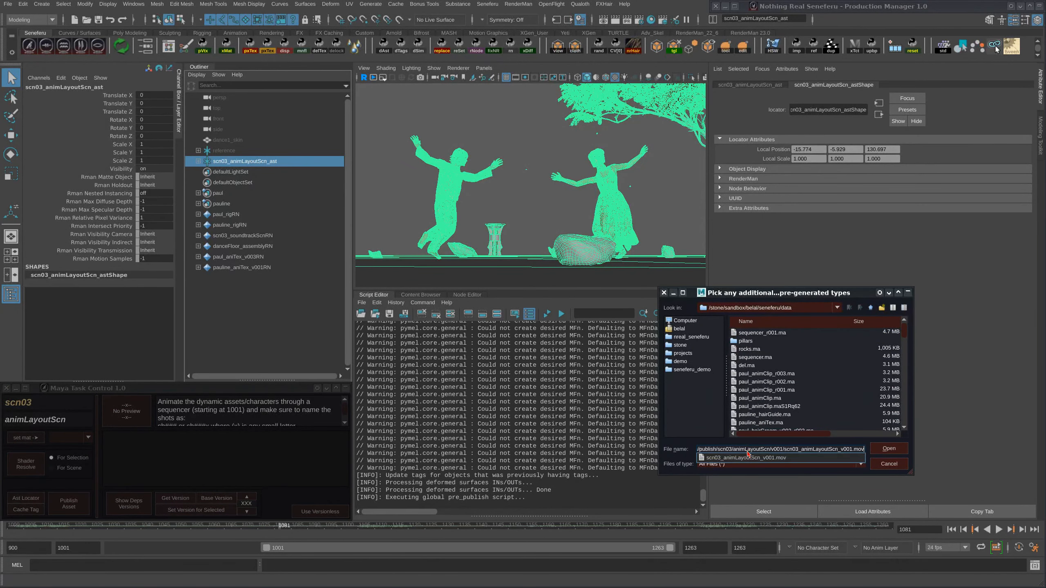
key("Return")
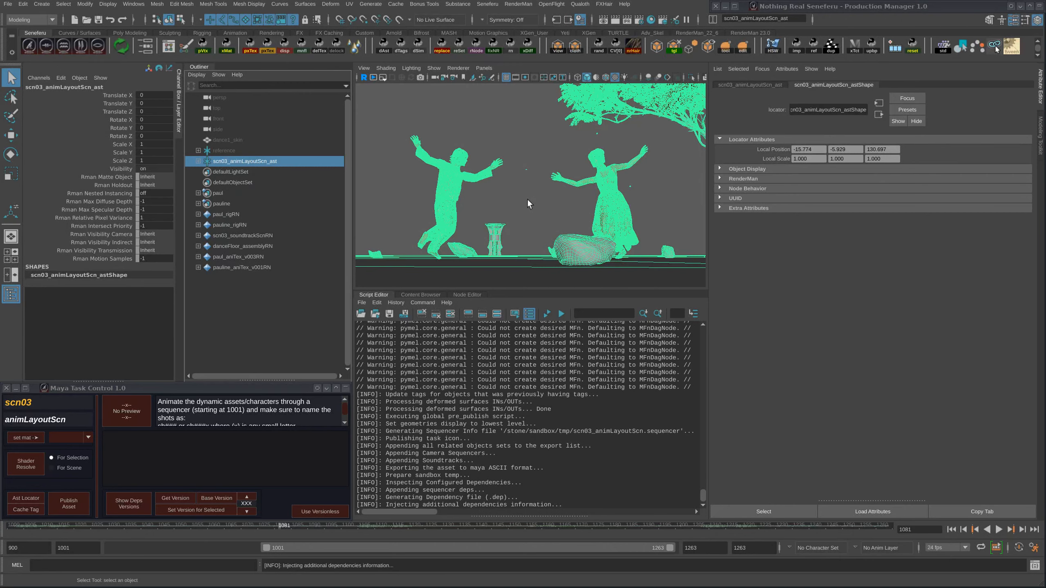
left_click(1039, 6)
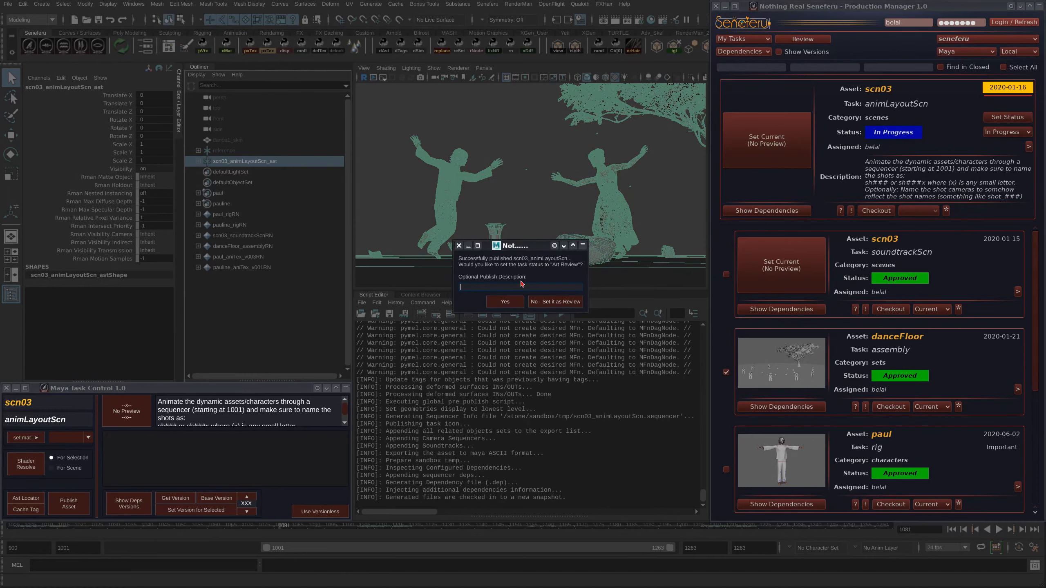
left_click(497, 302)
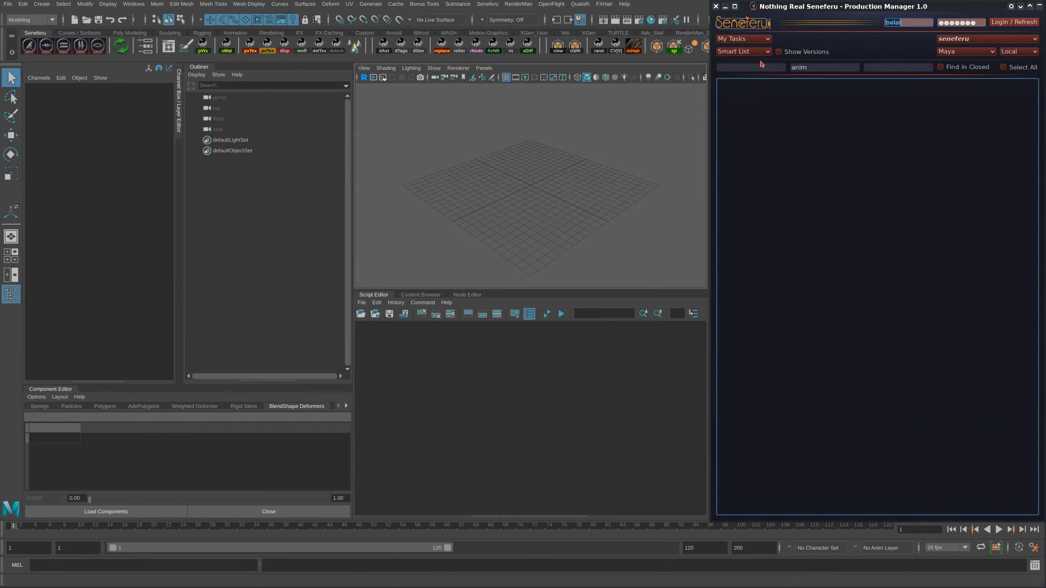
Step: Clear the "anim" task filter in the Production Manager and switch the task view to Director
left_click(743, 39)
left_click(751, 81)
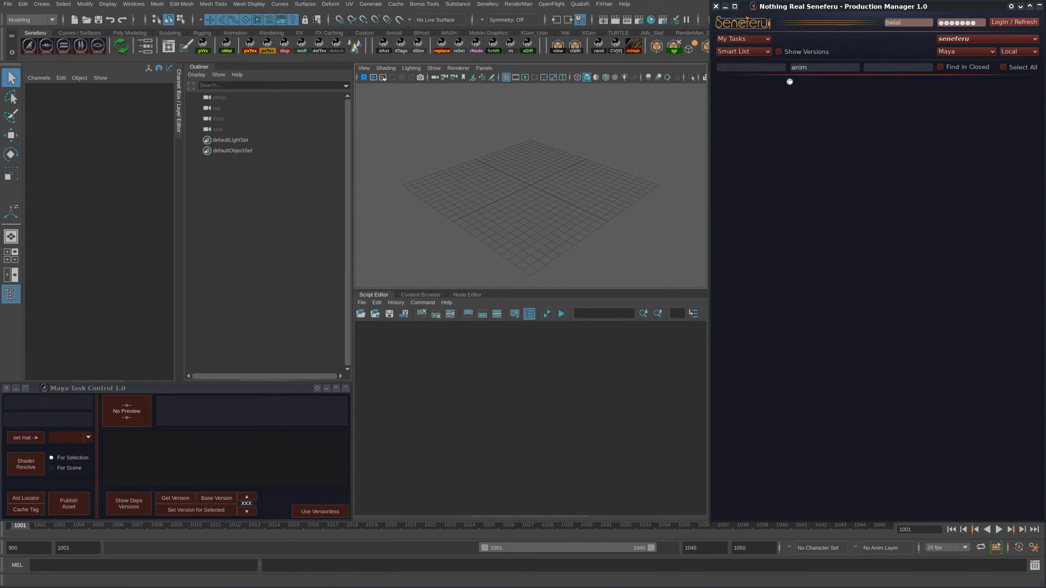
left_click(811, 68)
key("BackSpace")
key("BackSpace")
key("BackSpace")
key("BackSpace")
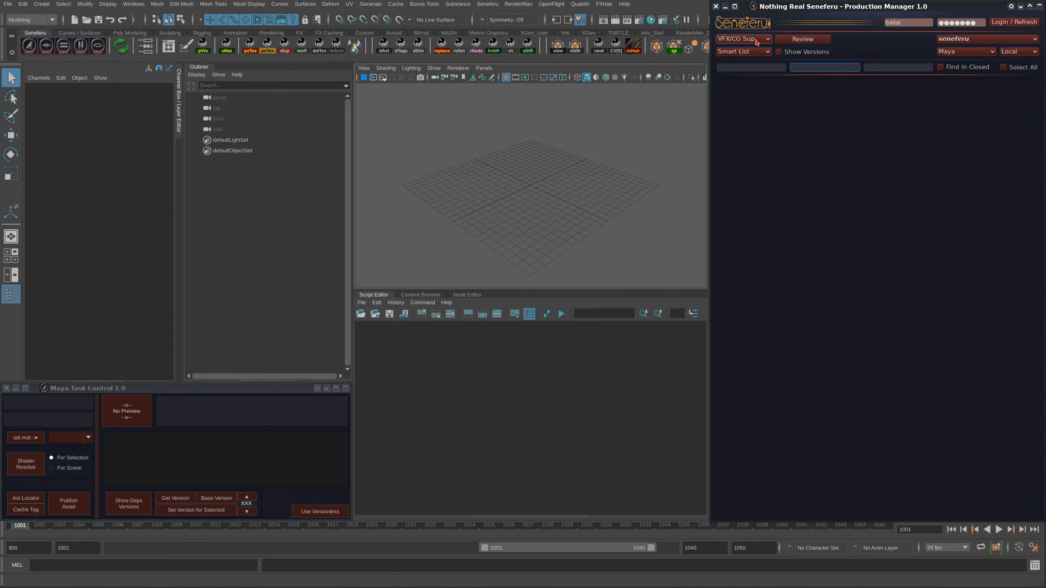
left_click(747, 51)
left_click(754, 79)
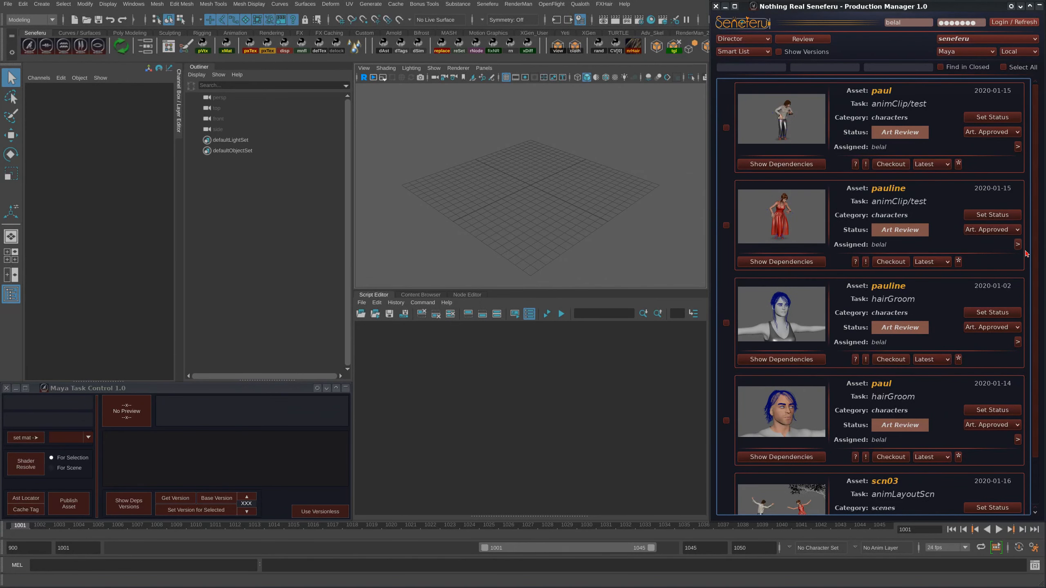
Step: Open the scn03 animLayoutScn playblast from its preview image, pause it and move the player fully into view
scroll(1028, 280, "down", 2)
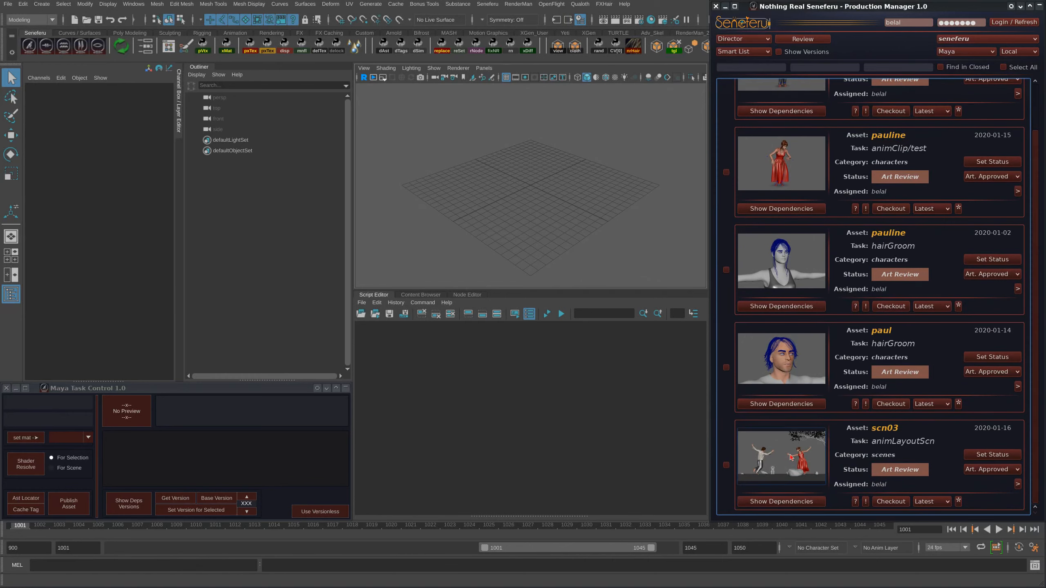
left_click(790, 457)
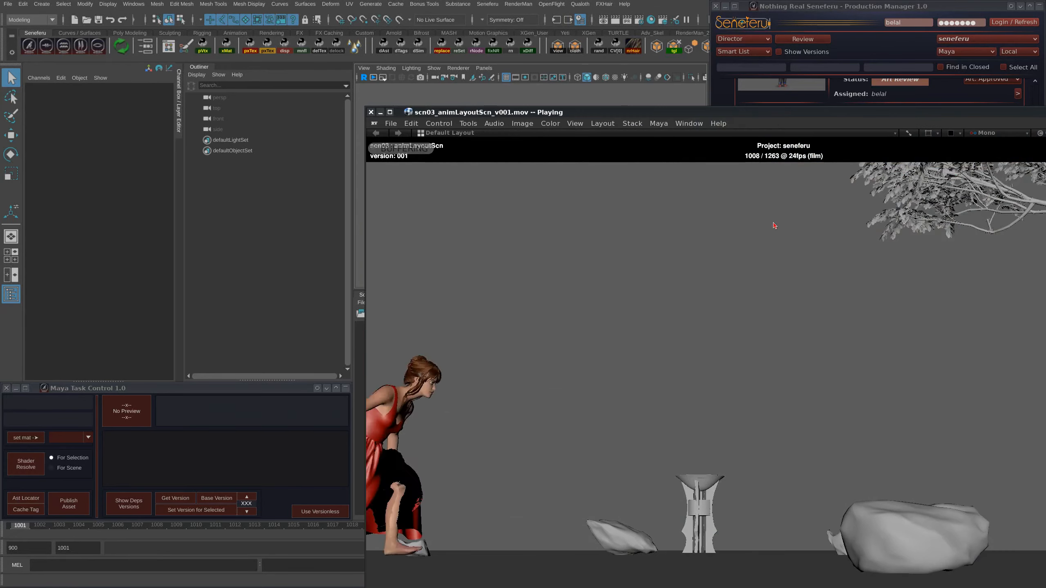
key("space")
left_click_drag(786, 112, 486, 37)
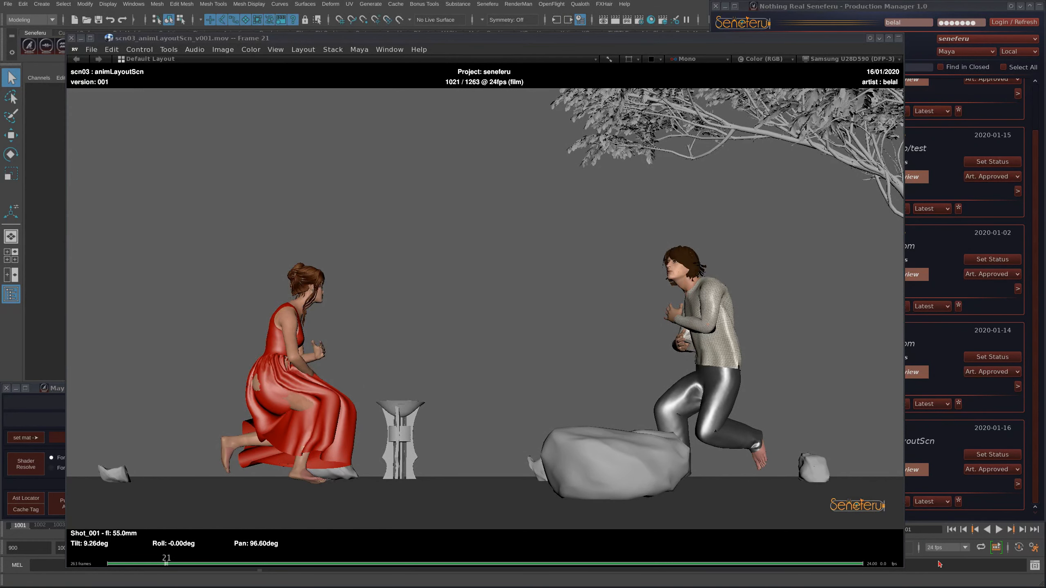
Step: Mute the movie's audio, play the whole playblast through to review the shots and close the player
left_click(893, 566)
right_click(817, 535)
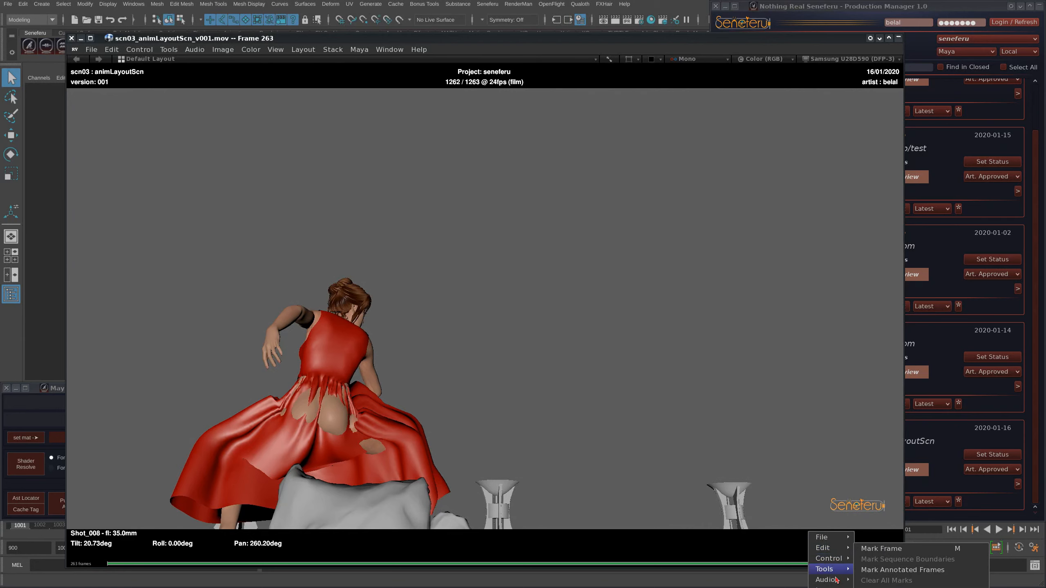
mouse_move(825, 579)
left_click(885, 582)
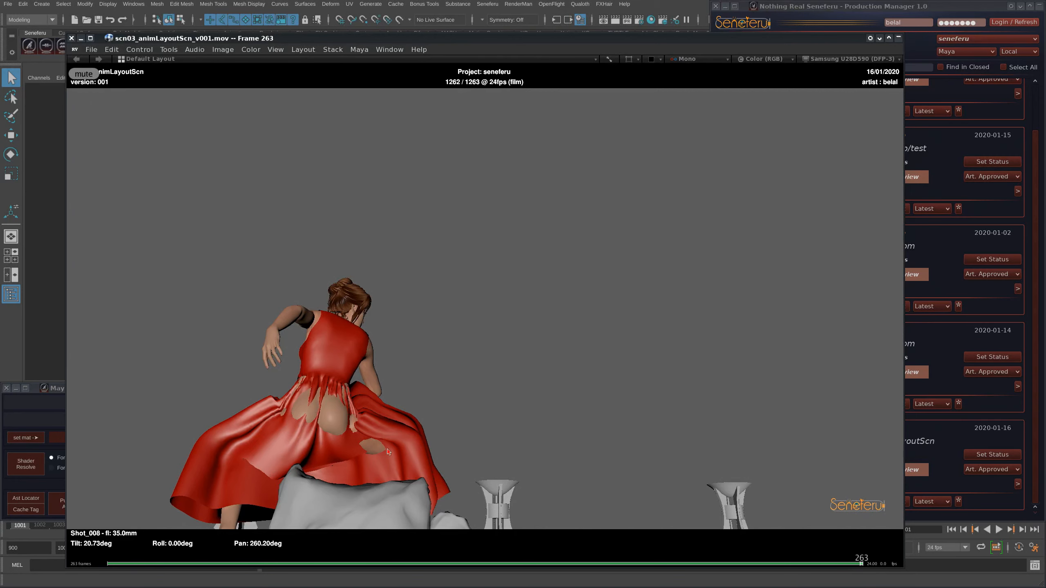
key("space")
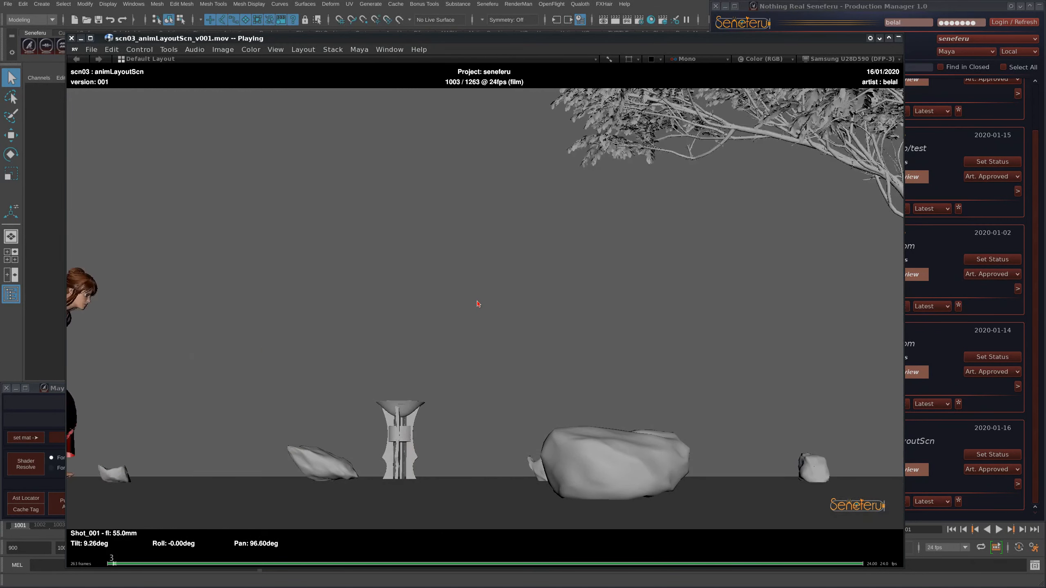
key("q")
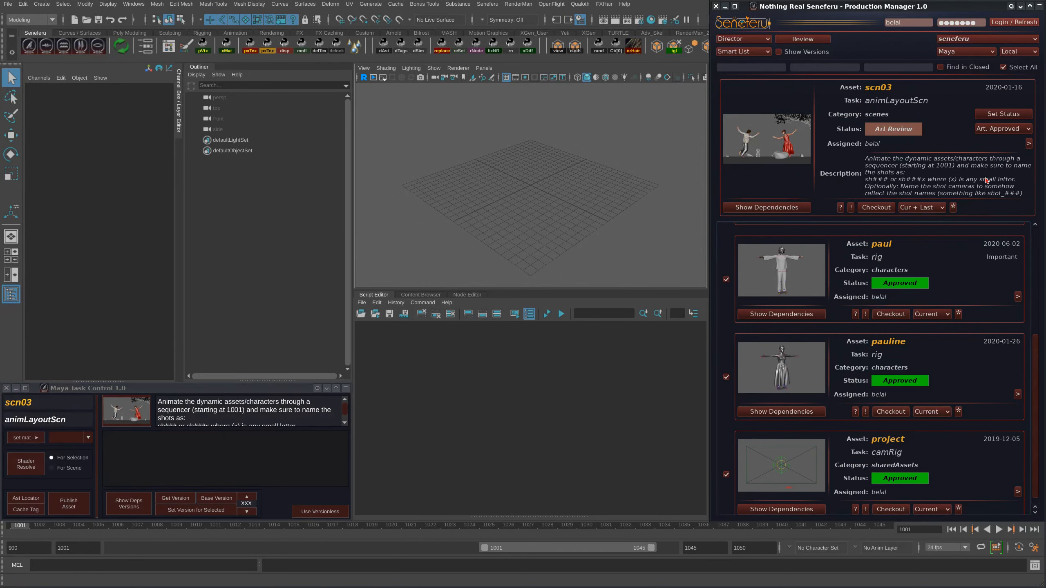
Step: Set scn03's animLayoutScn status to Art. Approved in the Director view and to Approved in the VFX/CG Sup view
left_click(998, 114)
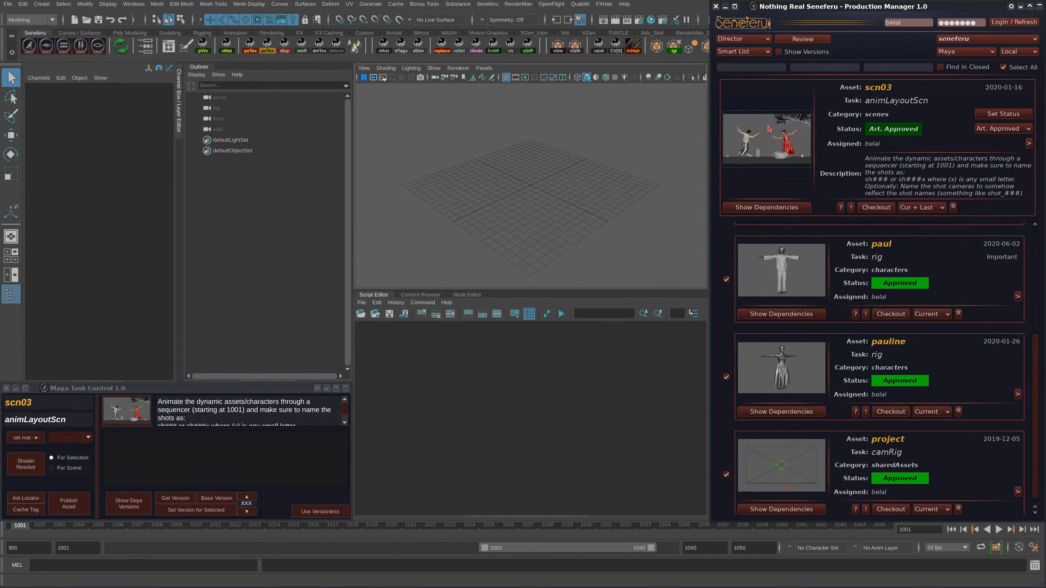
left_click(743, 39)
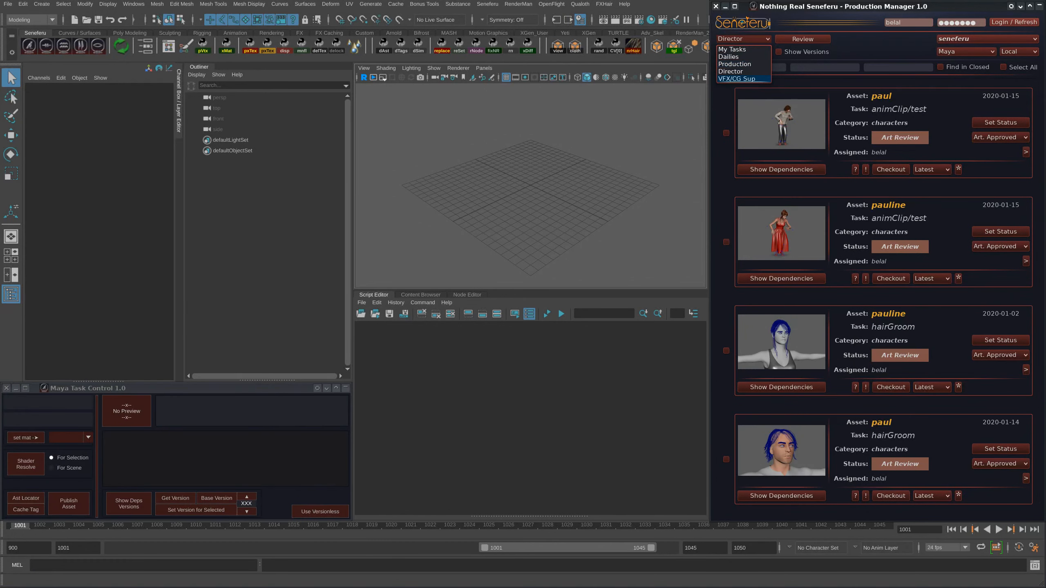
left_click(754, 79)
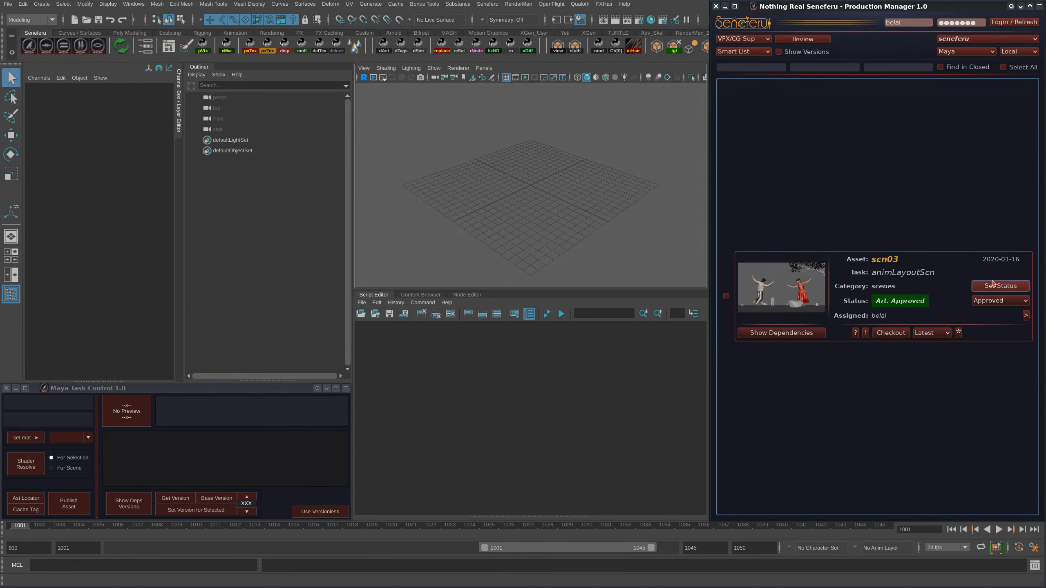
left_click(627, 259)
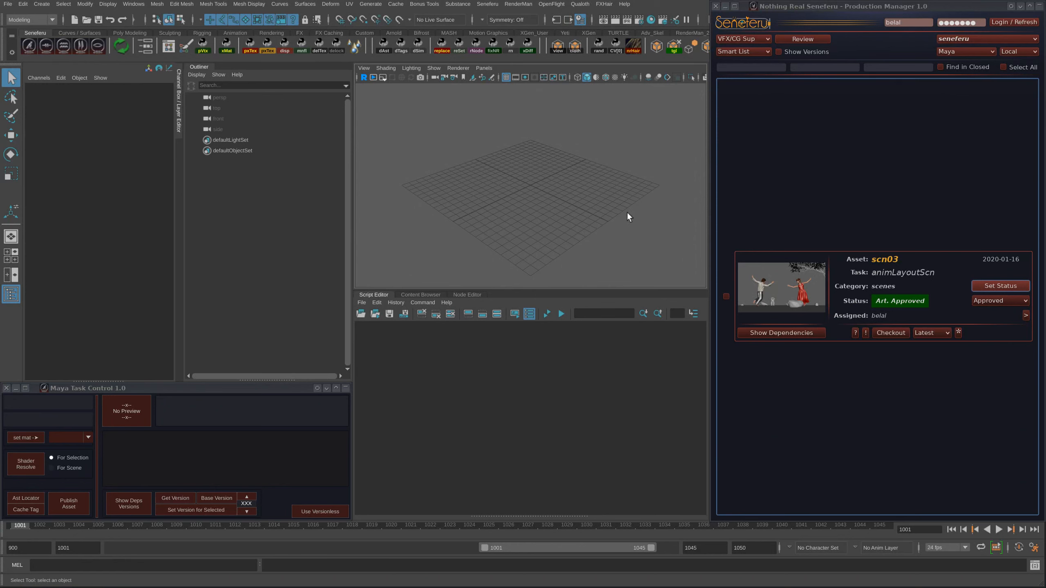
left_click(865, 252)
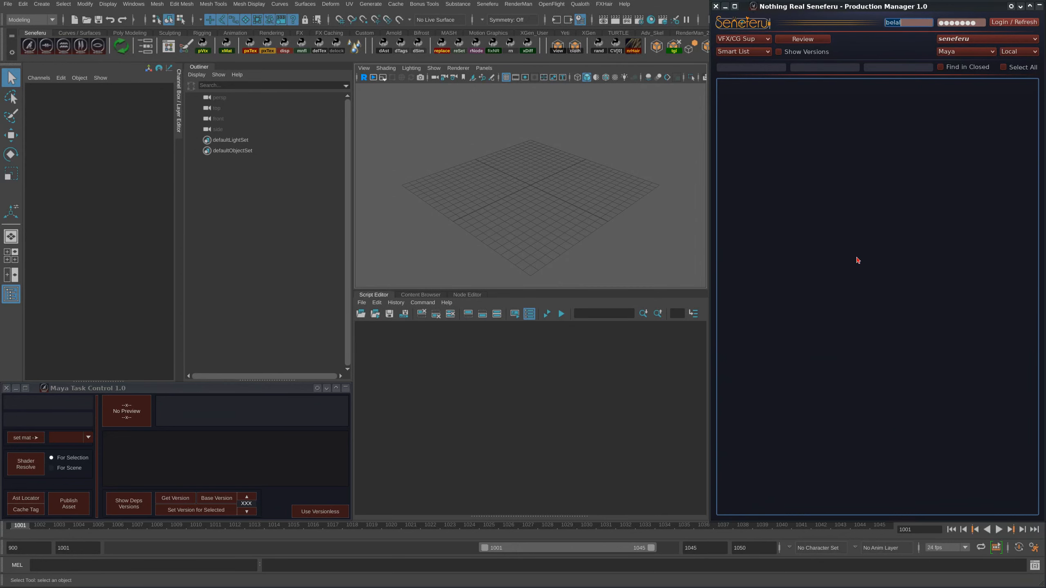
left_click_drag(546, 180, 553, 169)
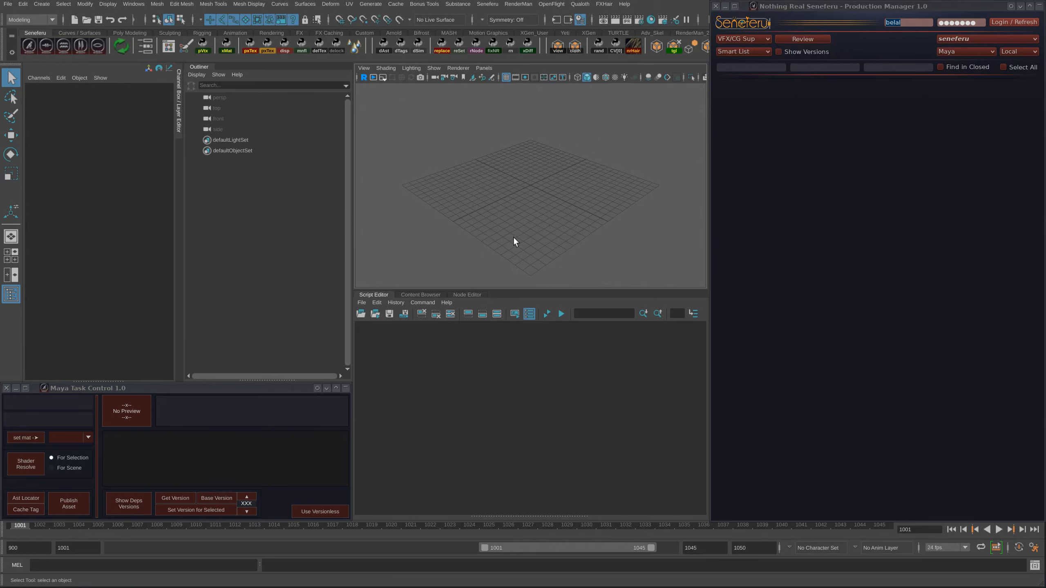
left_click_drag(519, 236, 558, 187)
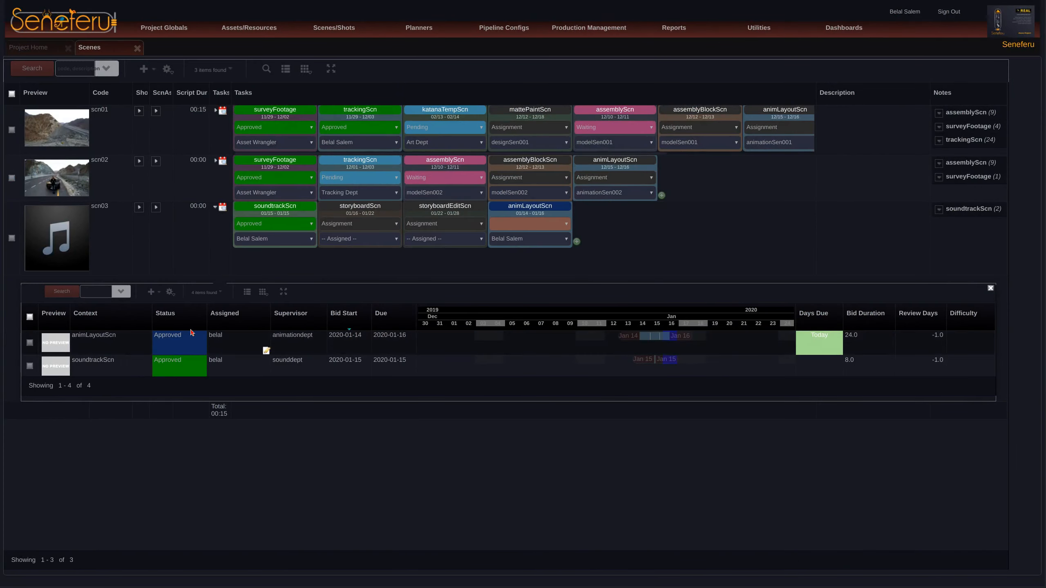
Step: In the Seneferu web app's Scenes page, close scn03's task list and expand its shots to examine their frame ranges and tasks
left_click(218, 207)
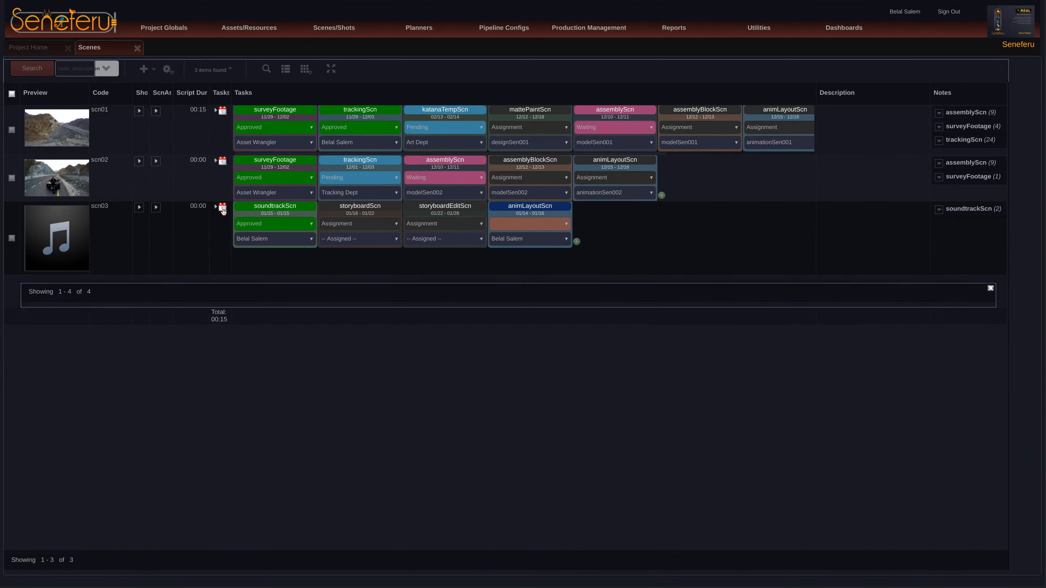
left_click(139, 207)
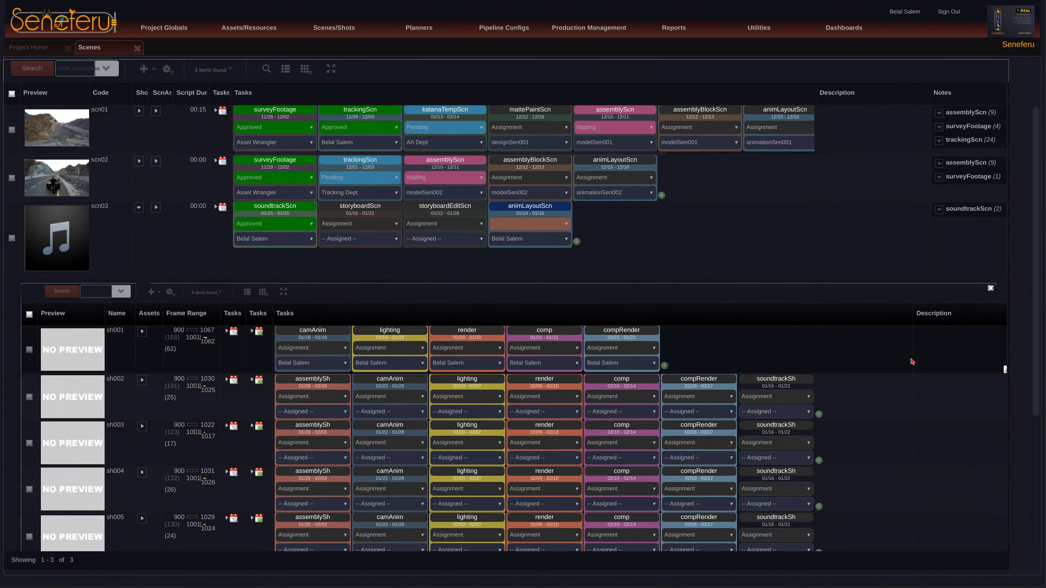
middle_click_drag(914, 362, 827, 474)
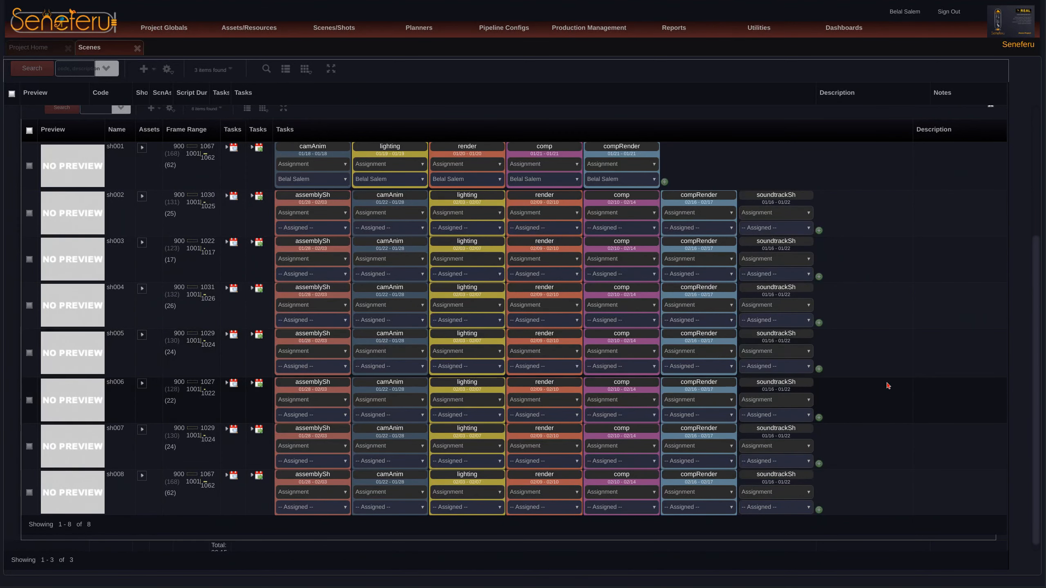
mouse_move(888, 384)
middle_mouse_down()
mouse_move(869, 234)
mouse_move(890, 364)
middle_mouse_up()
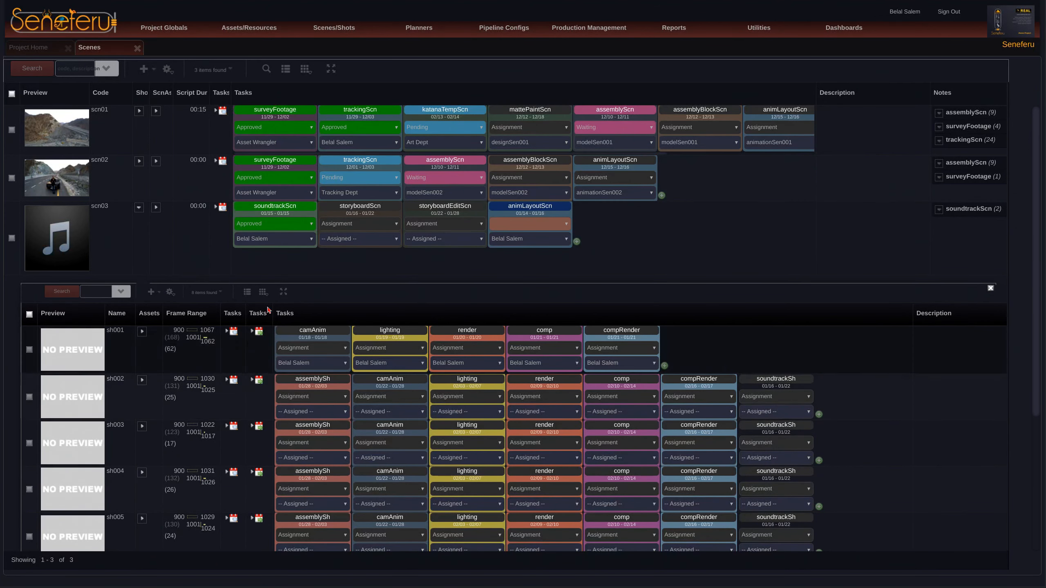
Step: Collapse scn03's shot list and open the Scene/Shot Planner
left_click(139, 209)
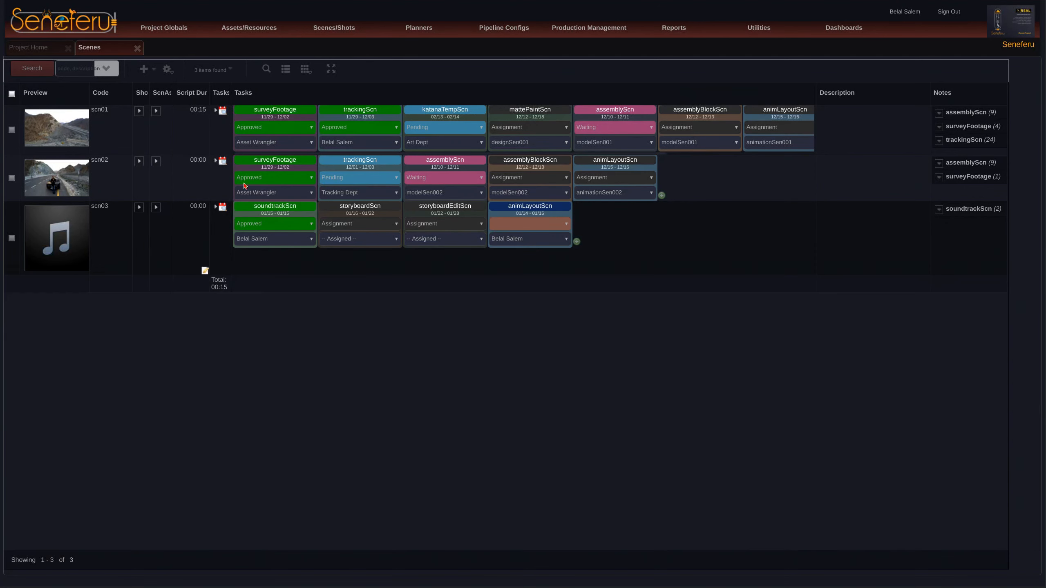
left_click(509, 35)
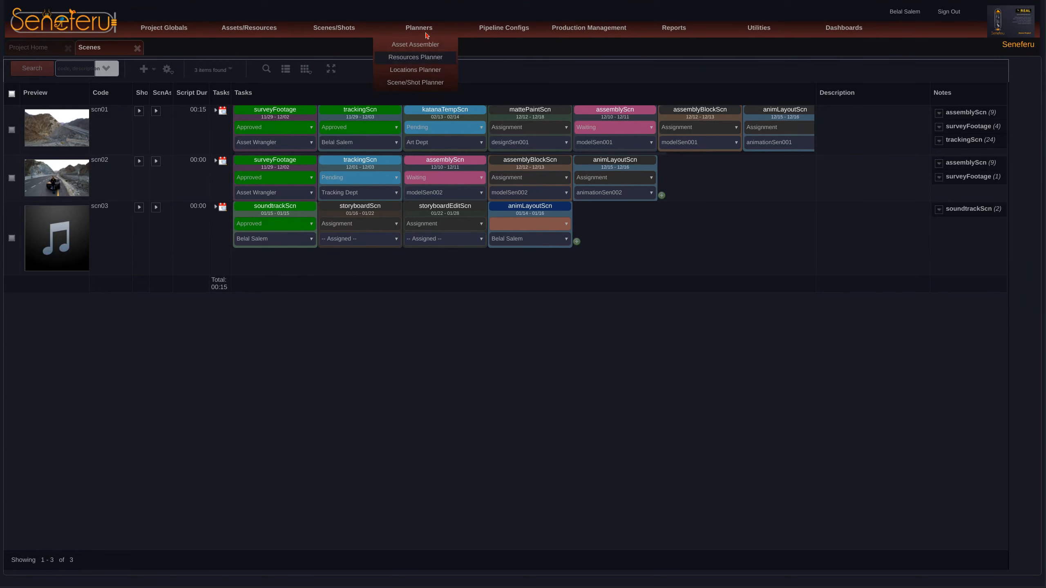
left_click(422, 82)
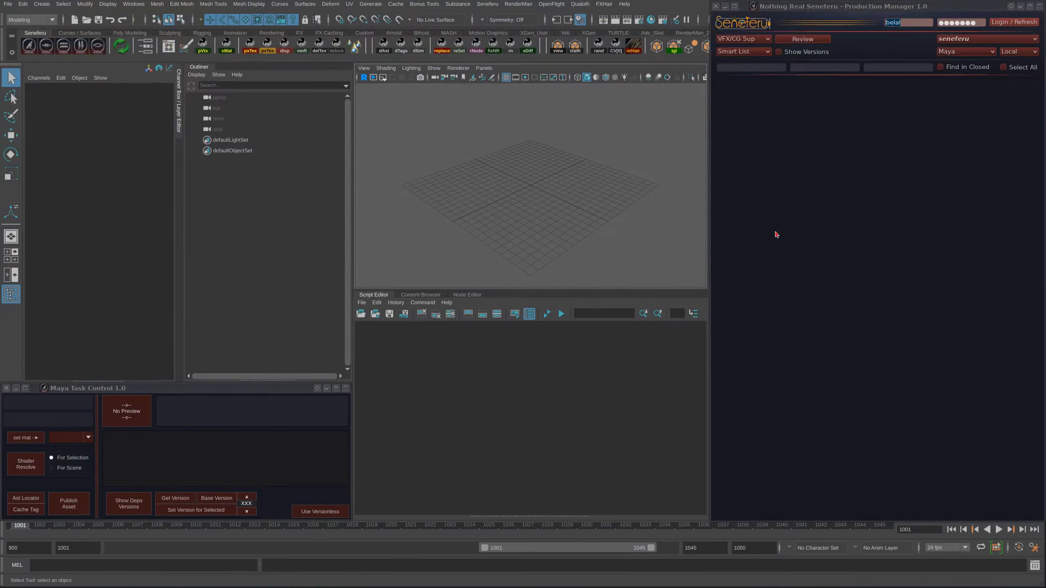
Step: Back in the Production Manager, filter for asset scn03 and task "ani" including closed tasks, and open the animLayoutScn playblast
left_click(730, 69)
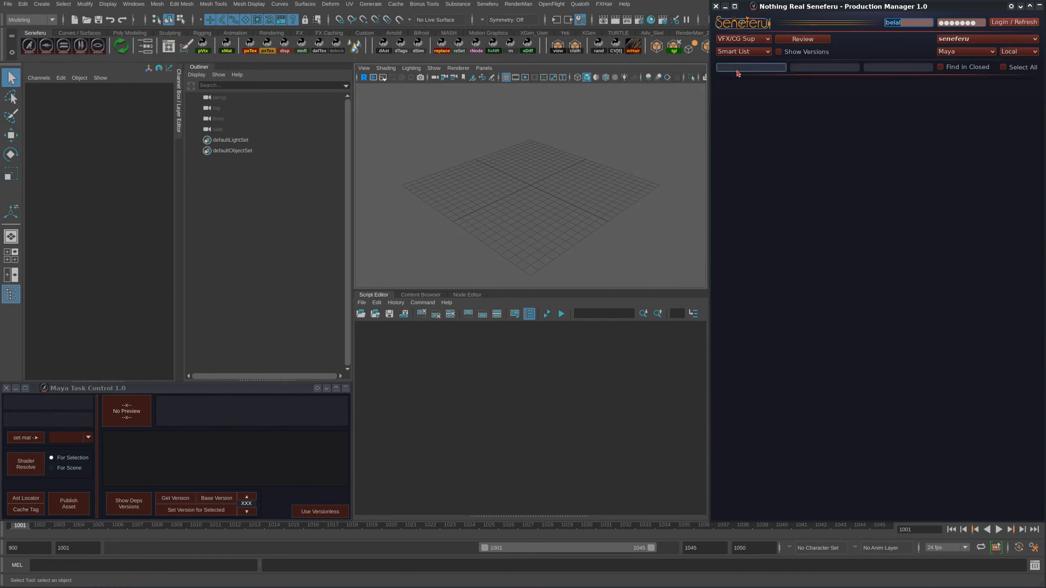
type("a")
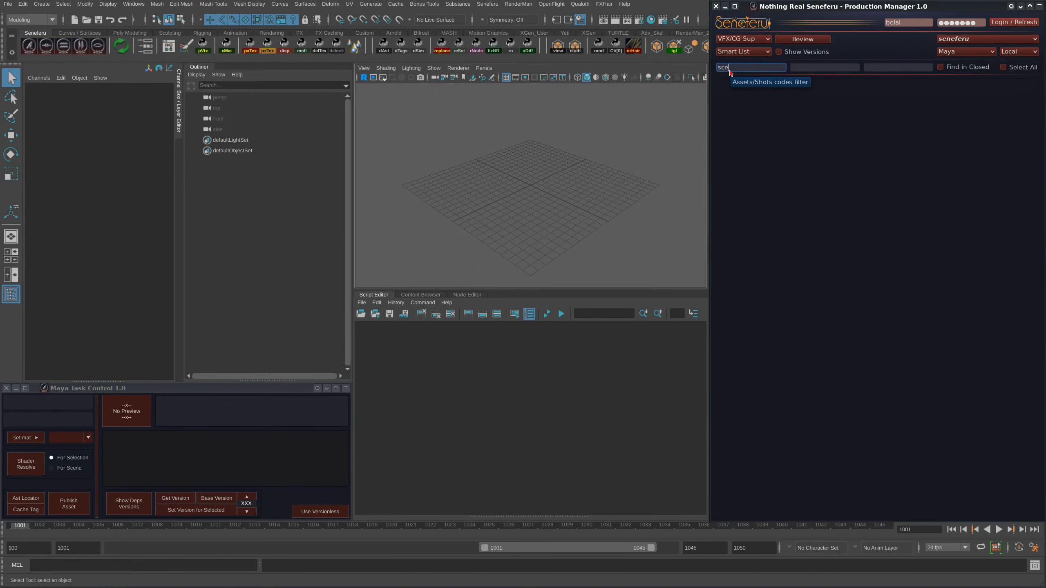
type("cn03")
key("Tab")
type("ani")
key("Tab")
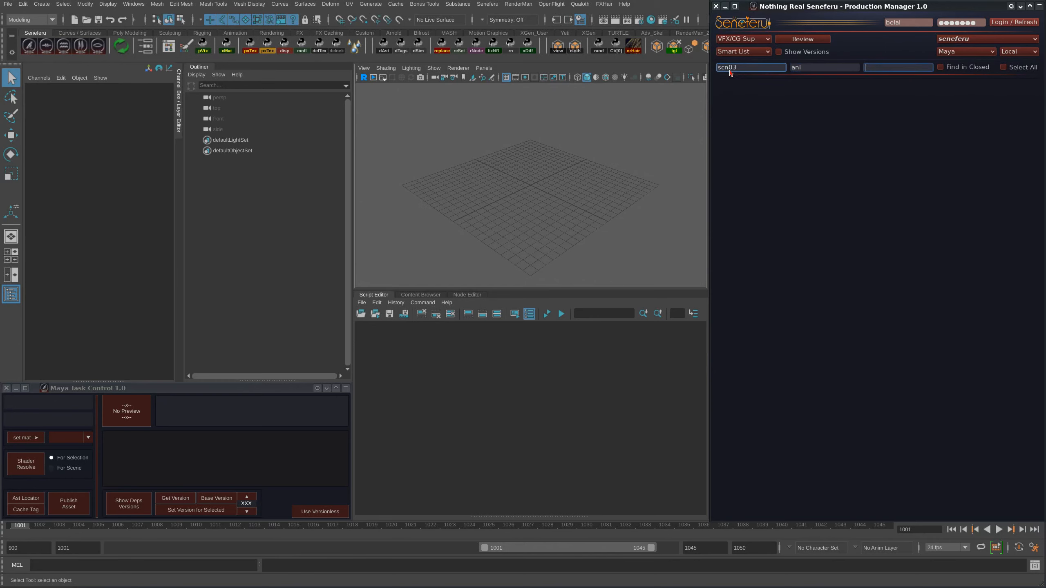
left_click(914, 164)
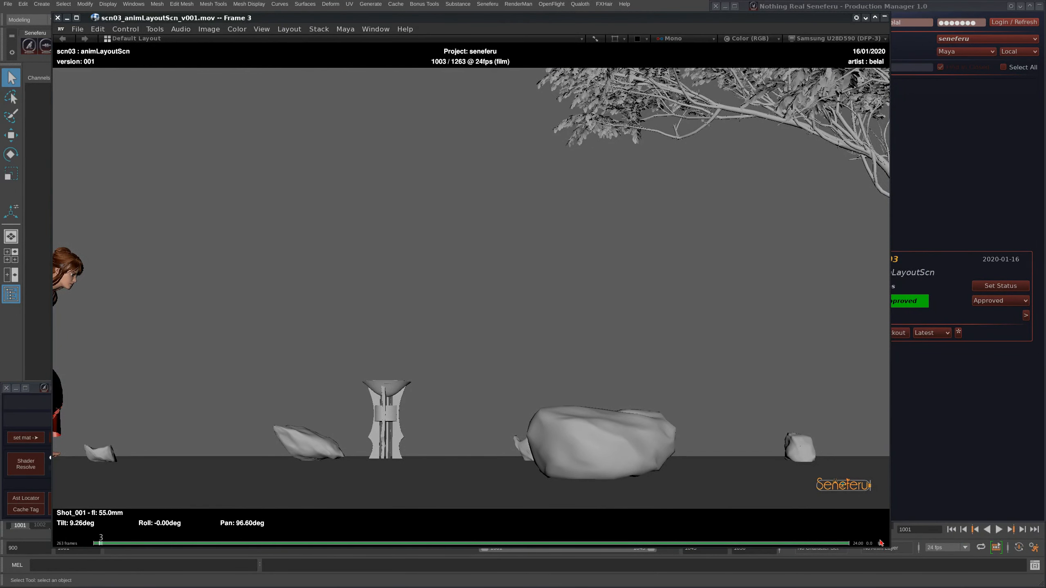
Step: Mute the audio of the scn03_animLayoutScn_v001.mov playblast
right_click(876, 541)
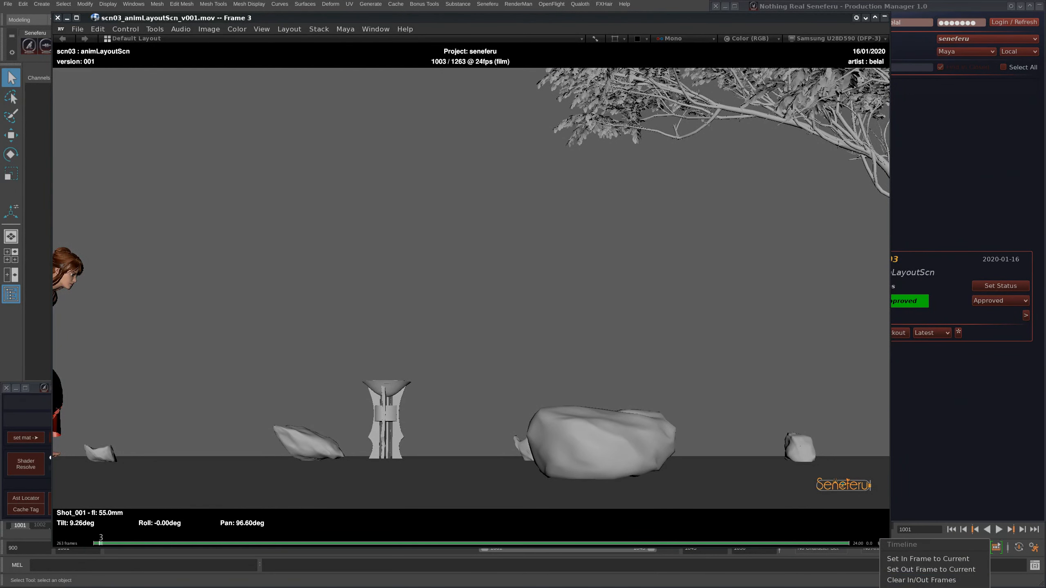
left_click(850, 524)
right_click(848, 512)
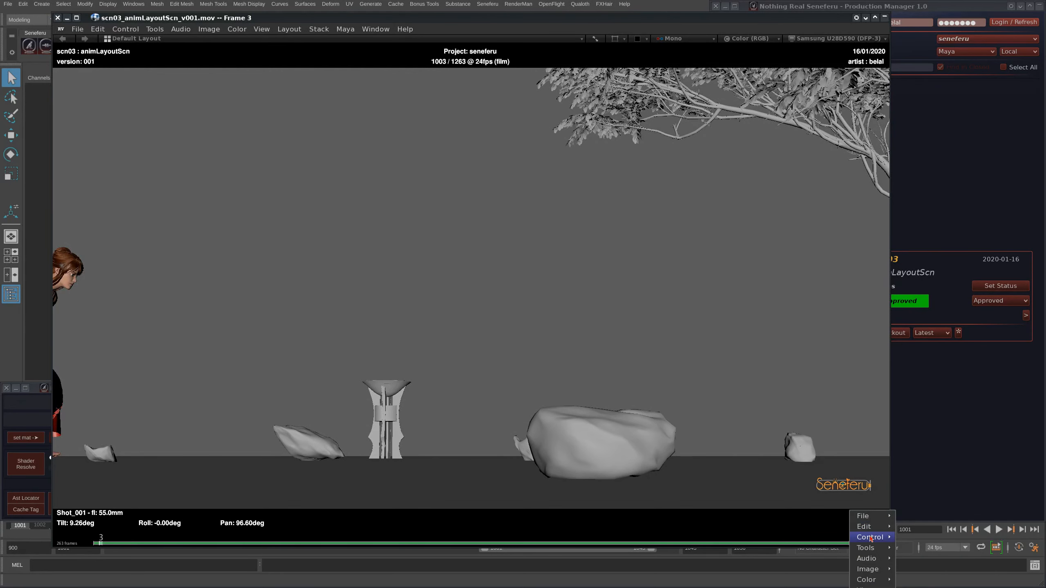
mouse_move(874, 559)
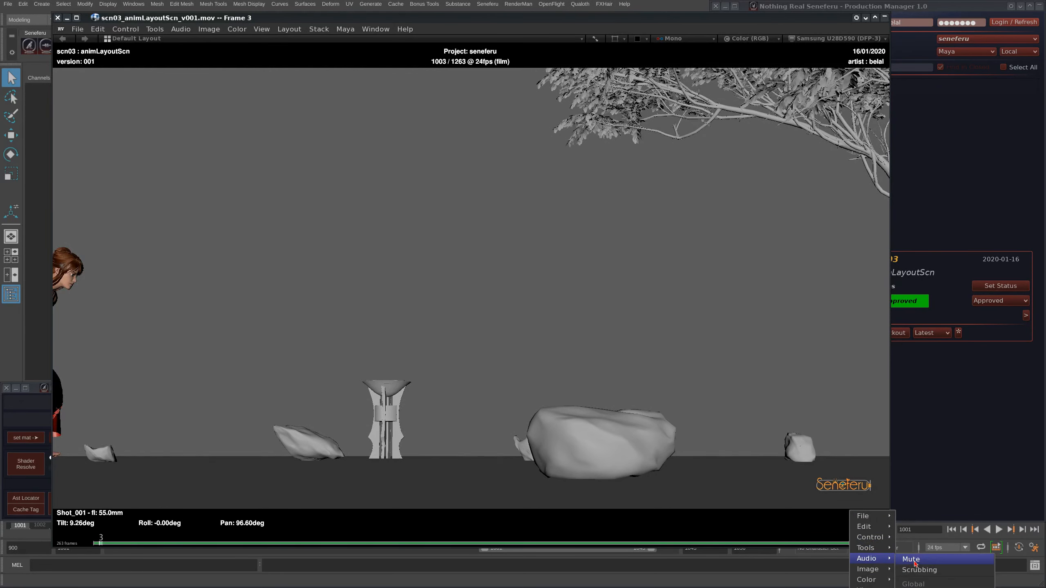
left_click(916, 561)
Step: Bring the playblast player over the web app's Scene/Shot Planner, narrow its window and move it clear of the scene list
left_click_drag(682, 19, 665, 22)
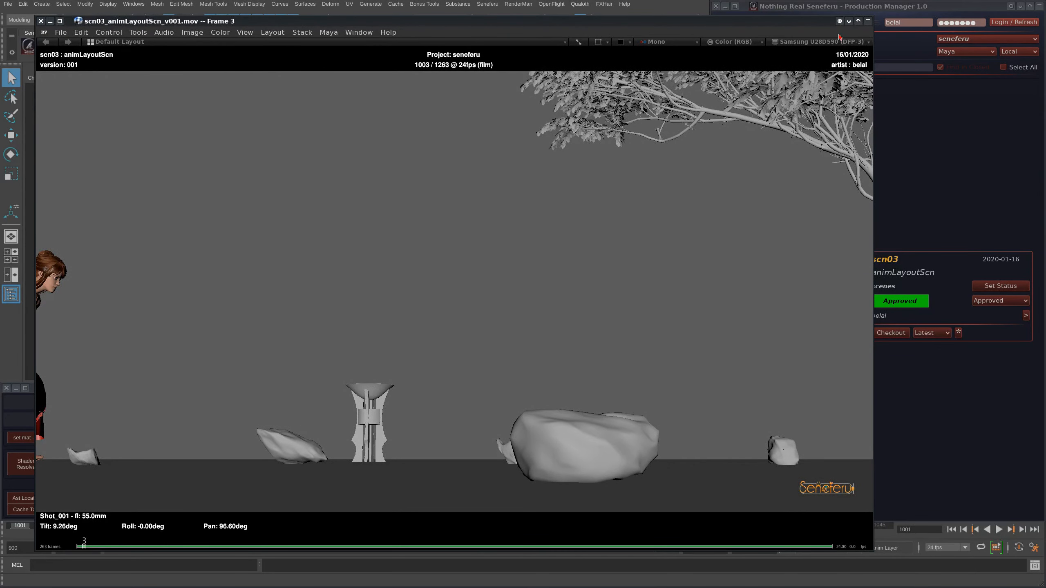
key("ctrl+F1")
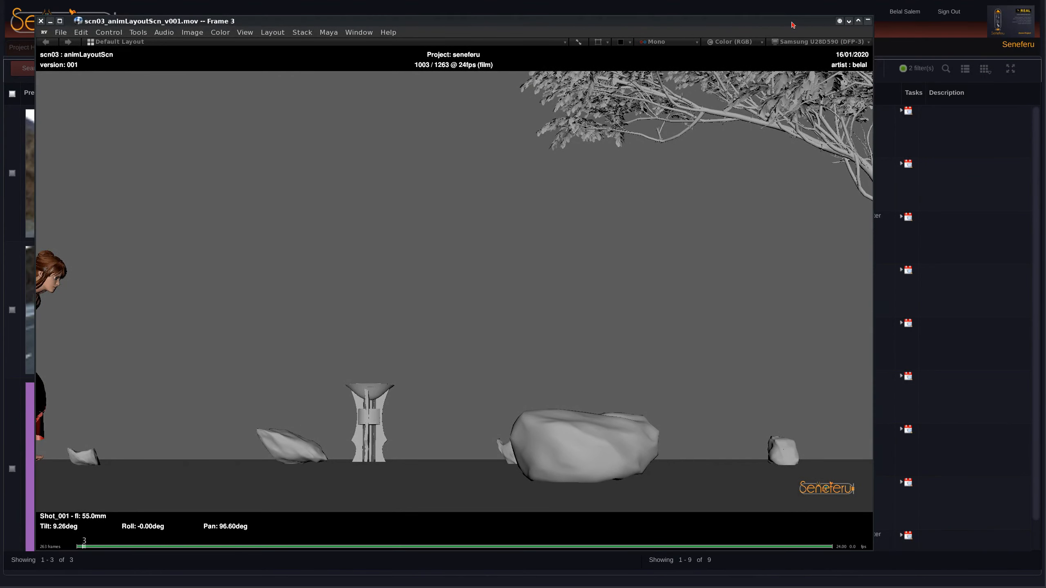
left_click_drag(792, 22, 817, 20)
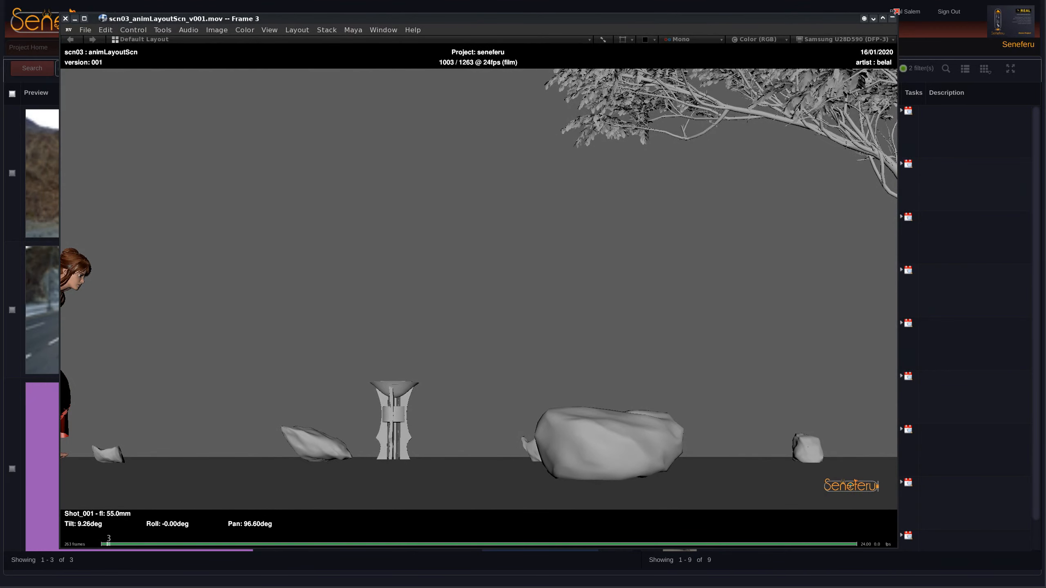
left_click_drag(885, 25, 513, 18)
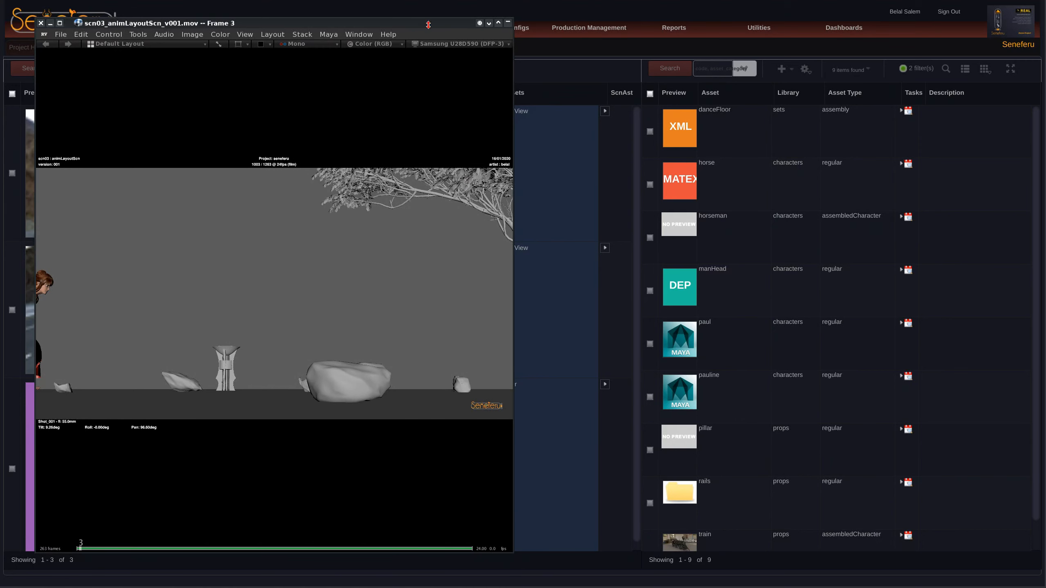
left_click_drag(428, 25, 861, 180)
left_click_drag(602, 490, 744, 284)
left_click_drag(713, 185, 1045, 330)
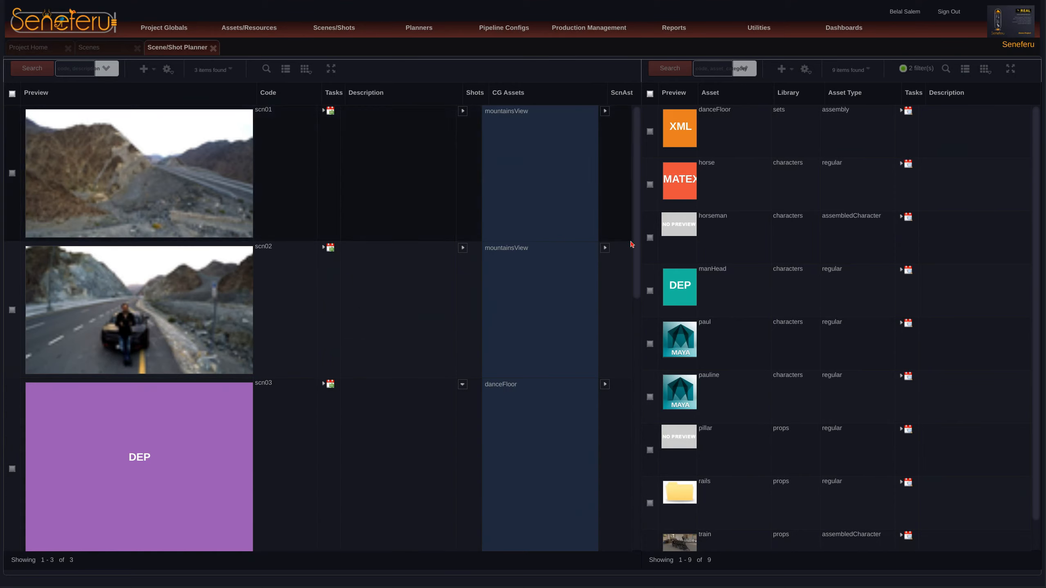
Step: Bring scn03's shots into view in the Scene/Shot Planner and search the asset list for "paul"
scroll(638, 351, "down", 3)
scroll(637, 350, "down", 8)
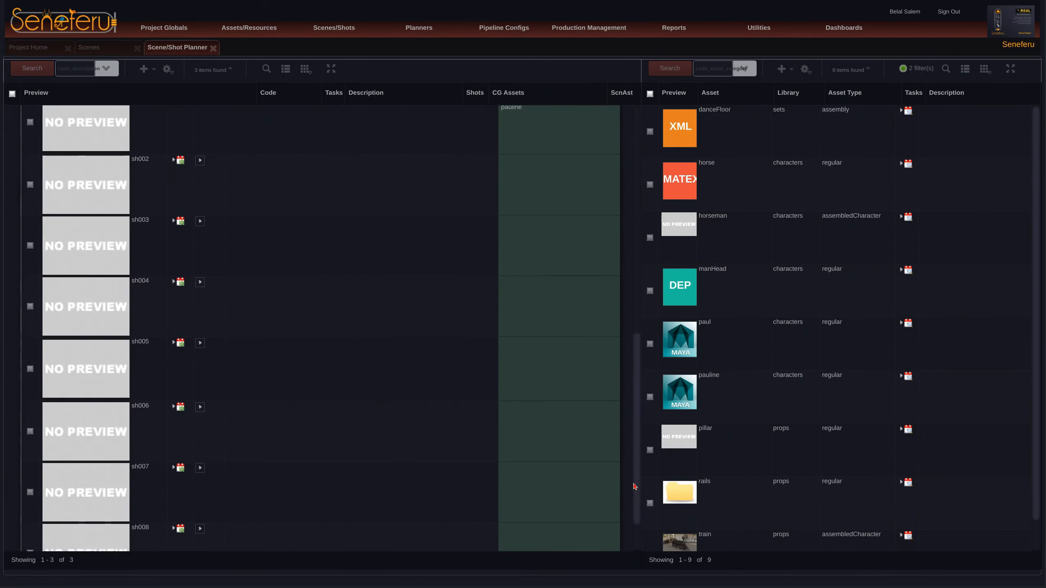
left_click(719, 68)
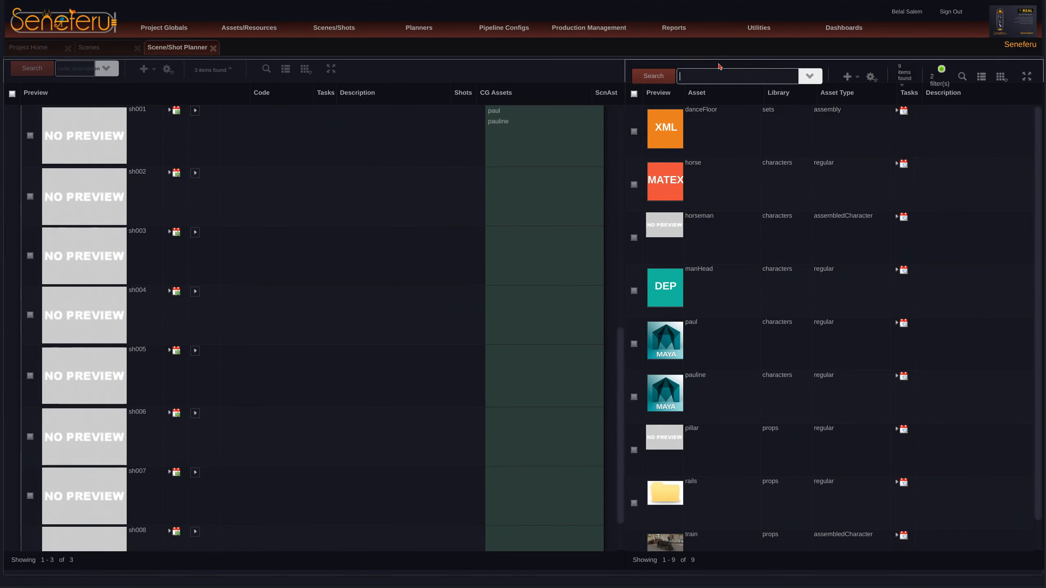
type("paul")
key("Return")
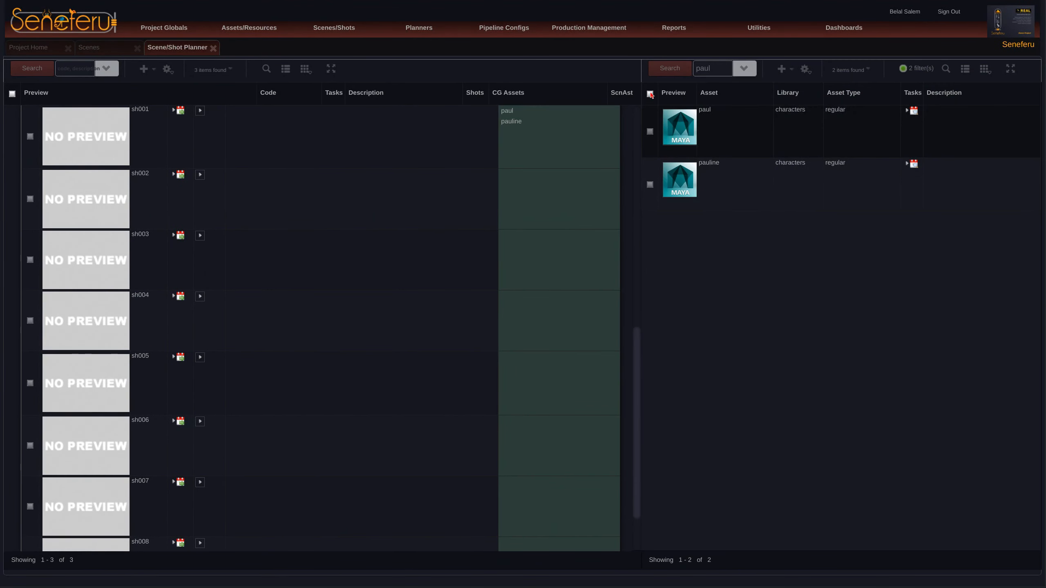
Step: Select both paul and pauline and add them to the CG Assets of shots sh002 through sh008
left_click(651, 95)
left_click_drag(675, 131, 576, 198)
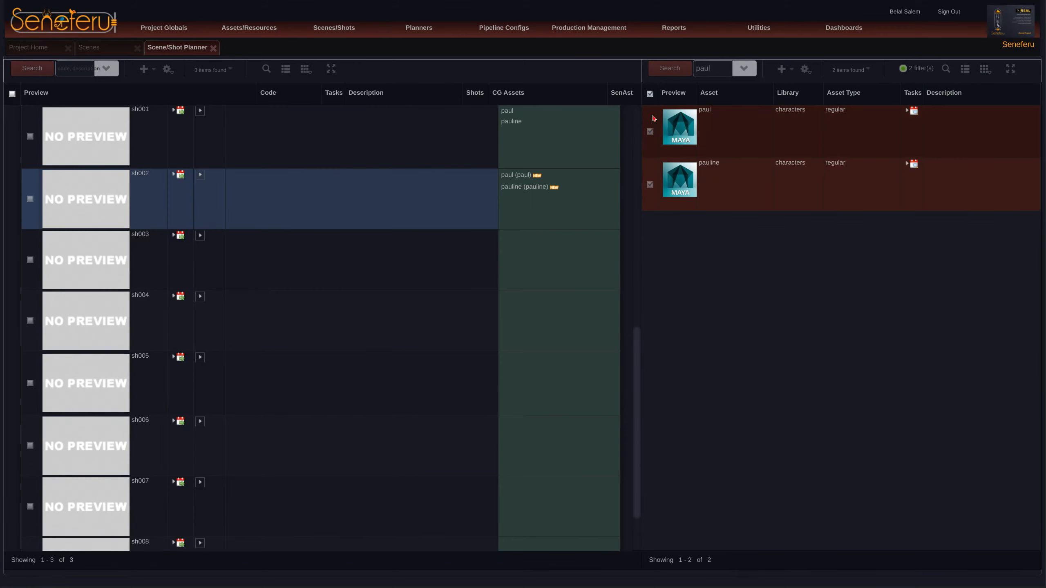
left_click_drag(653, 119, 594, 276)
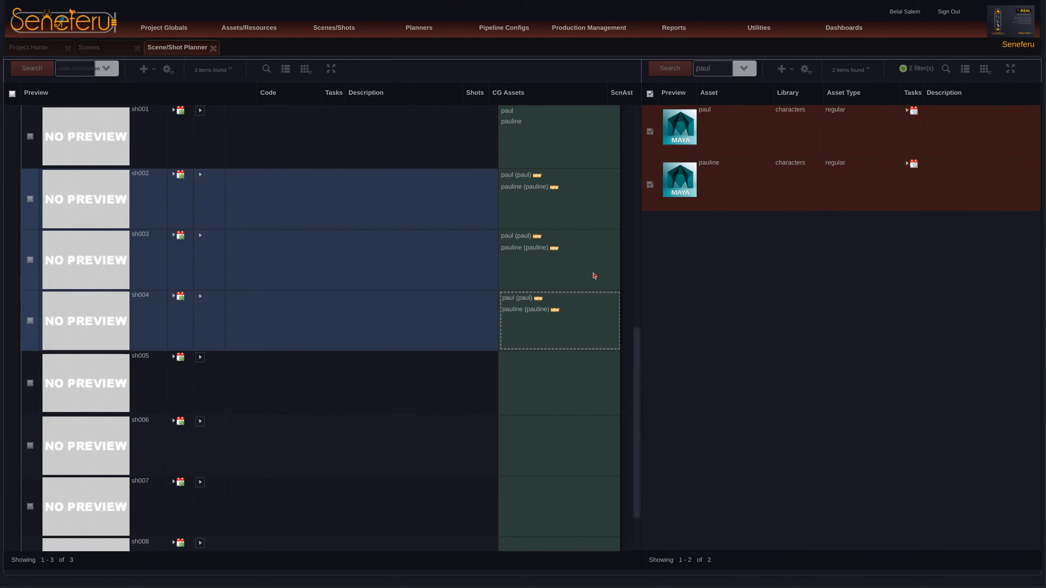
left_click_drag(655, 119, 572, 384)
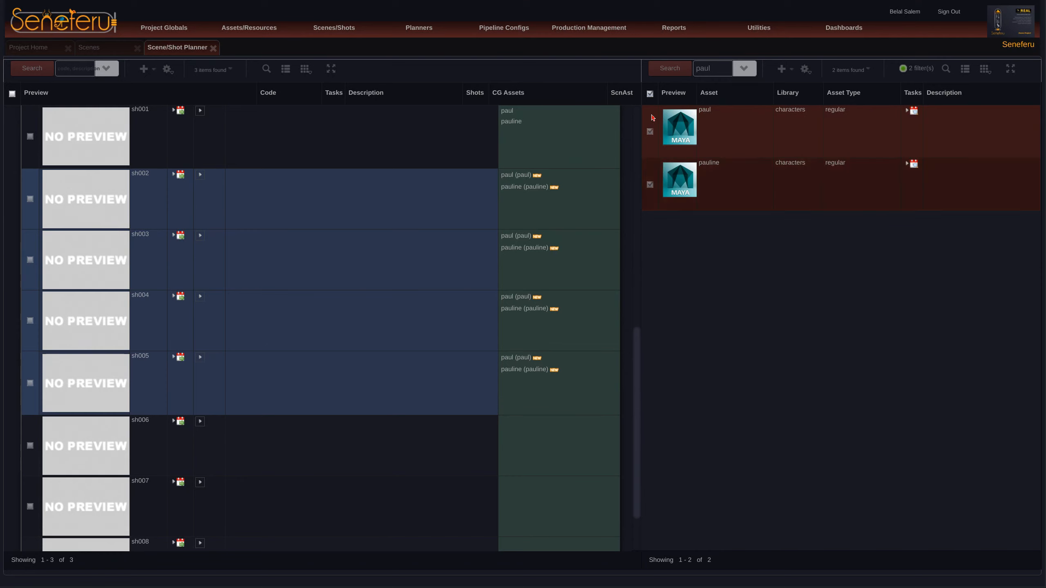
left_click_drag(652, 119, 576, 443)
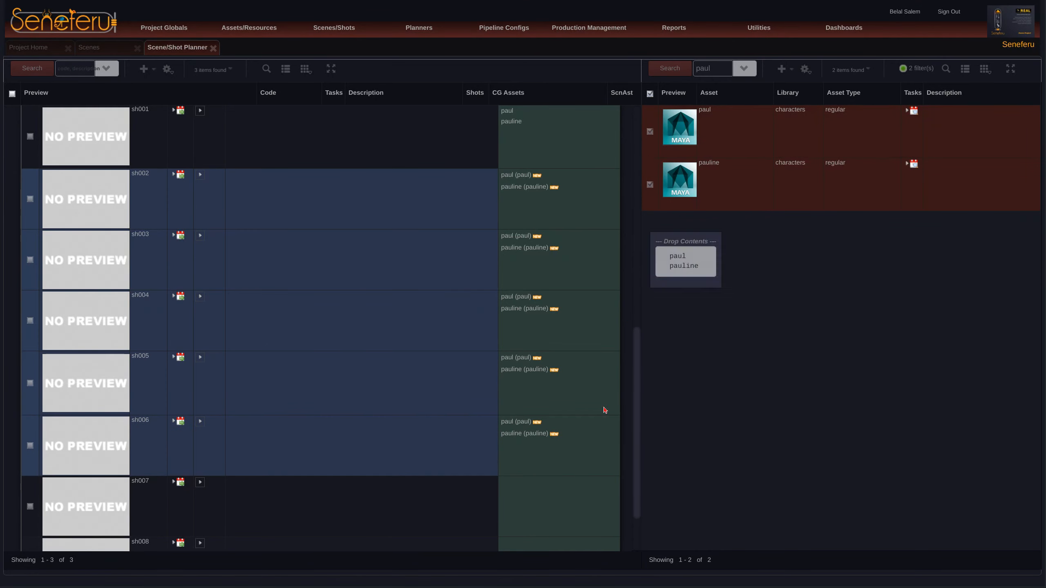
left_click_drag(604, 410, 564, 504)
scroll(610, 346, "down", 3)
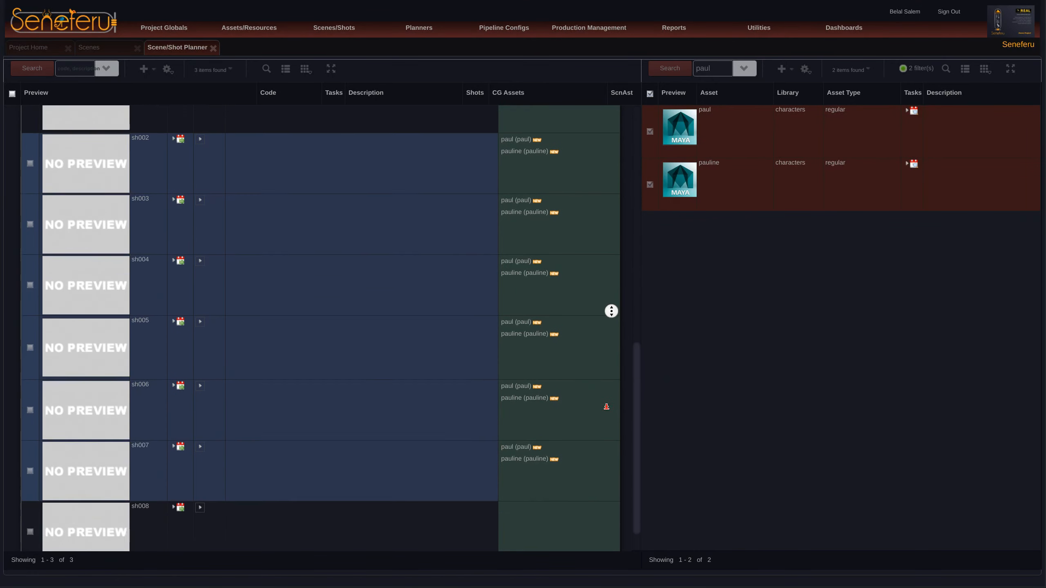
left_click_drag(655, 128, 512, 515)
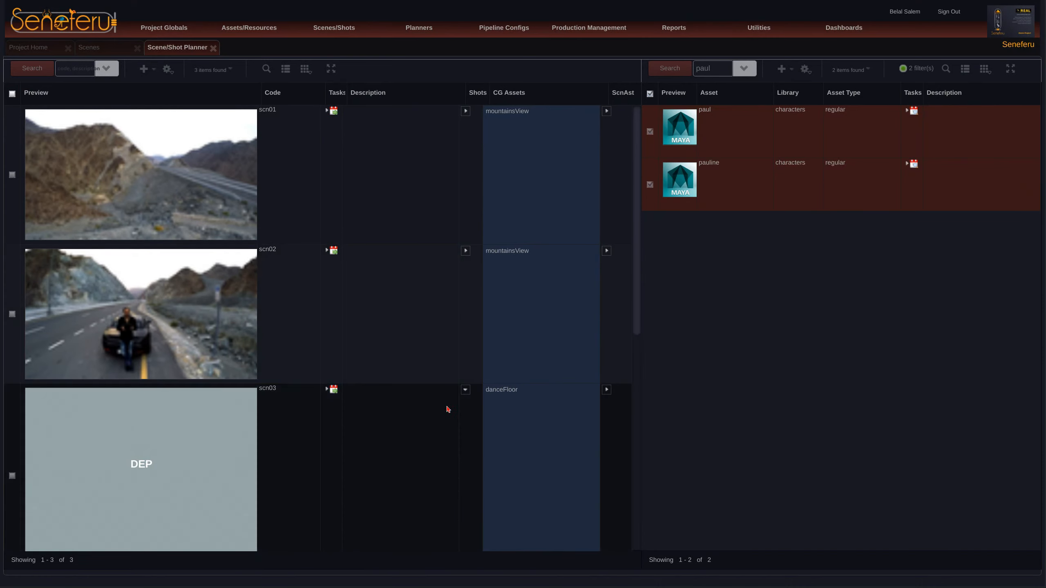
Step: Add the selected paul and pauline assets to the CG Assets of scn03's shots sh002, sh003 and sh004
middle_click(459, 370)
middle_click(439, 495)
middle_click(561, 378)
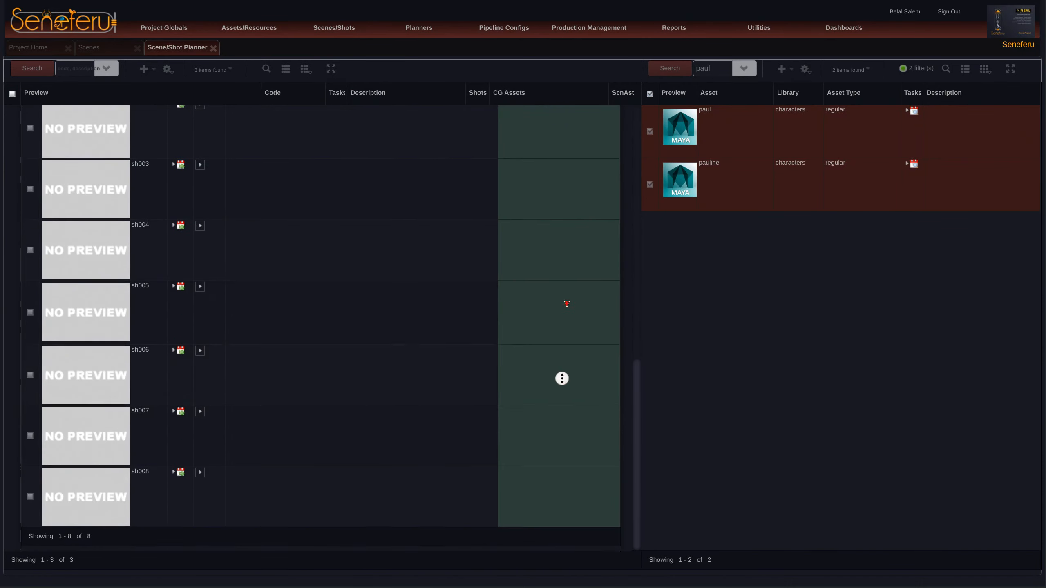
middle_click(557, 304)
middle_click_drag(492, 444, 511, 346)
middle_click_drag(519, 370, 511, 430)
left_click_drag(649, 125, 574, 181)
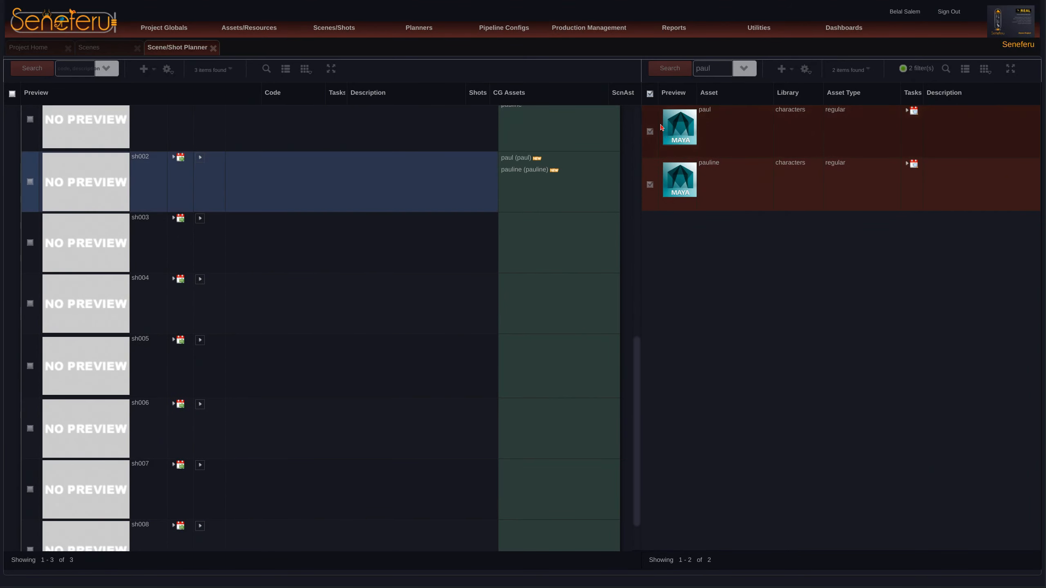
left_click_drag(651, 154, 572, 292)
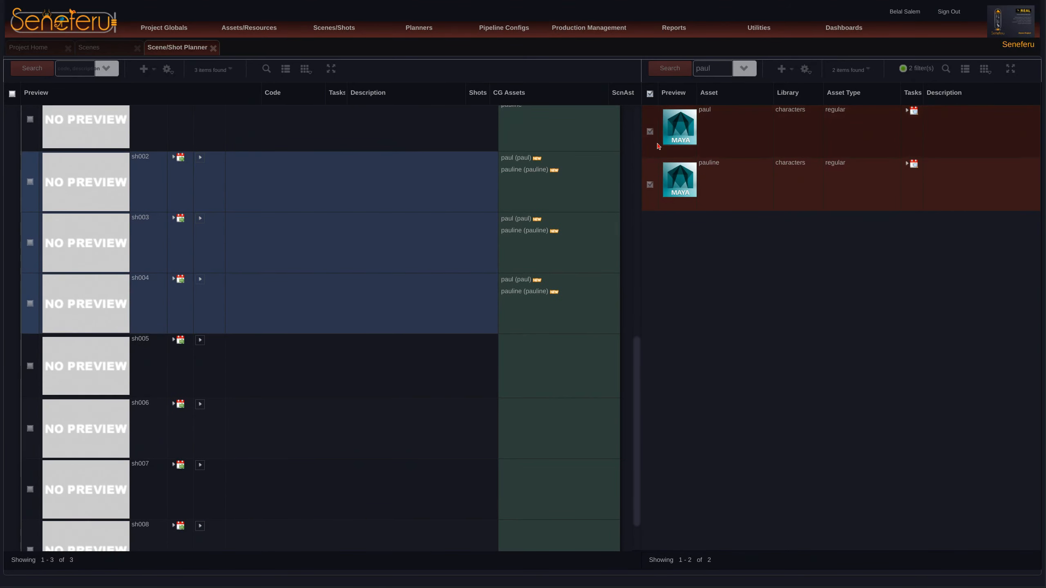
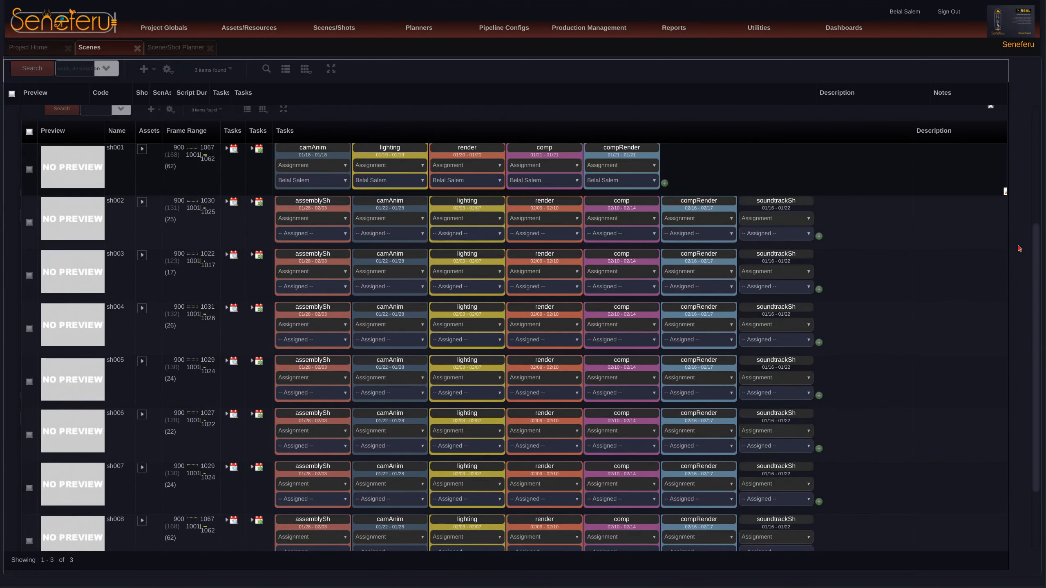
Step: Switch to the Production Manager beside Maya, change its list from Director to My Tasks and look through the tasks
mouse_move(1036, 253)
left_mouse_down()
mouse_move(1027, 224)
mouse_move(1027, 253)
left_mouse_up()
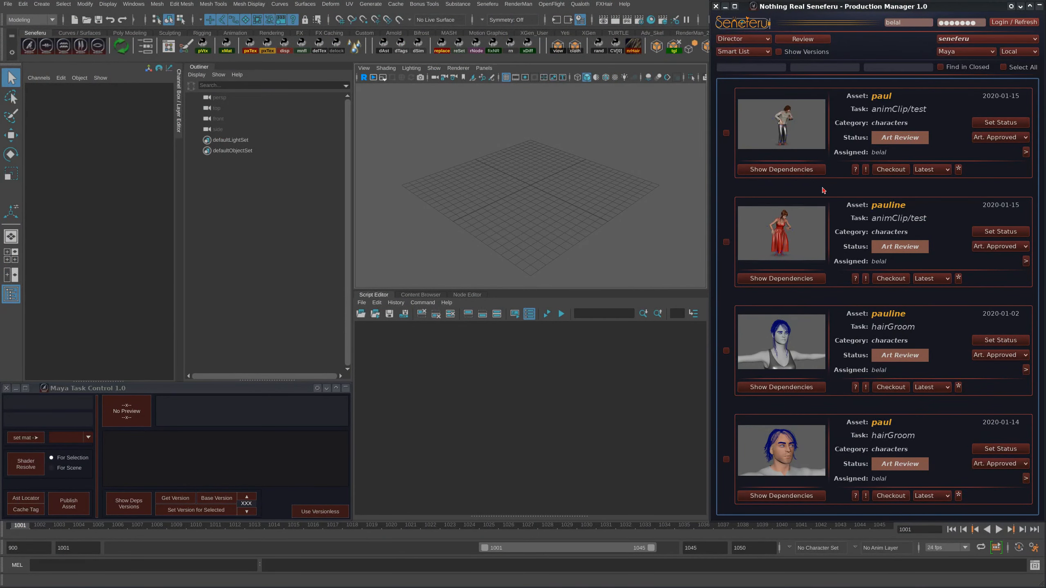
left_click(745, 39)
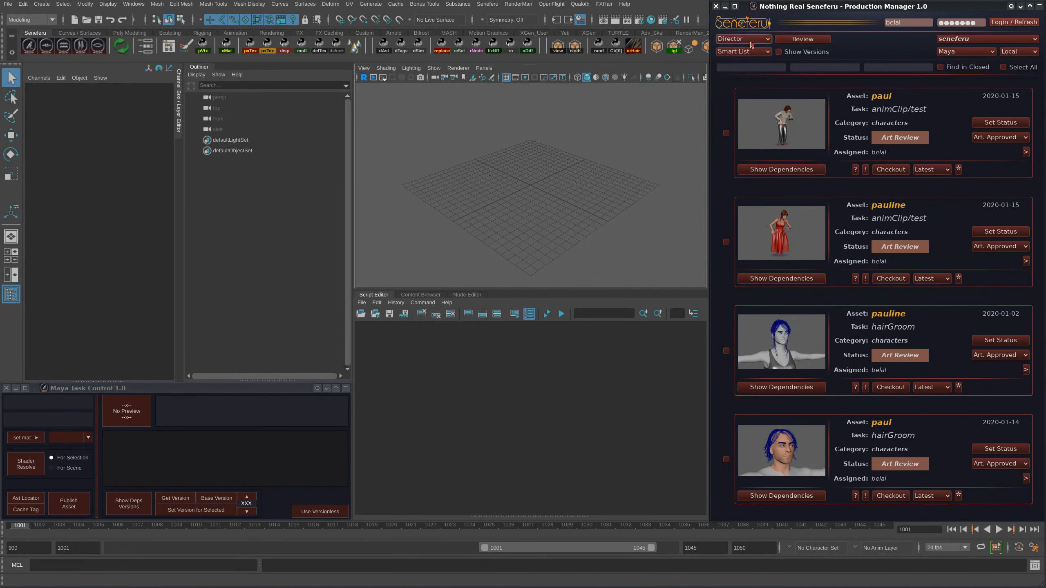
left_click(748, 50)
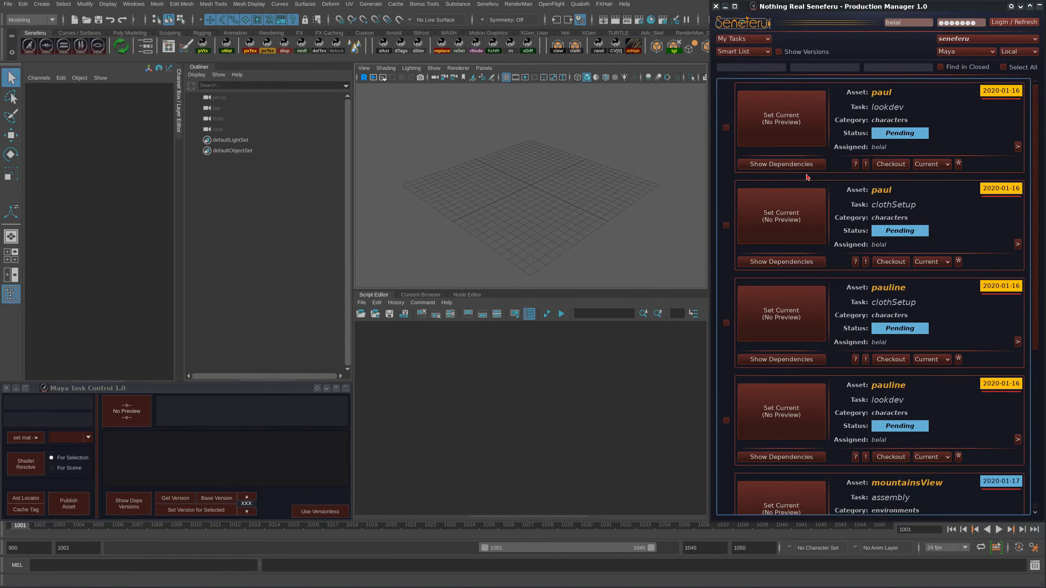
left_click_drag(1035, 260, 1008, 253)
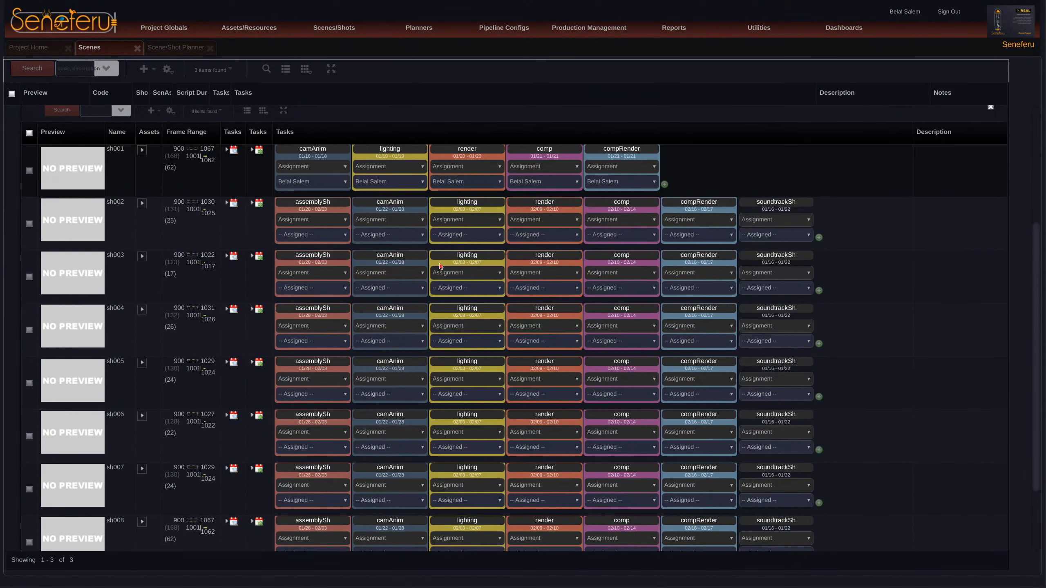
Step: In the web app's Scenes list, add an animationSh task to scn03's shot sh001
left_click(458, 194)
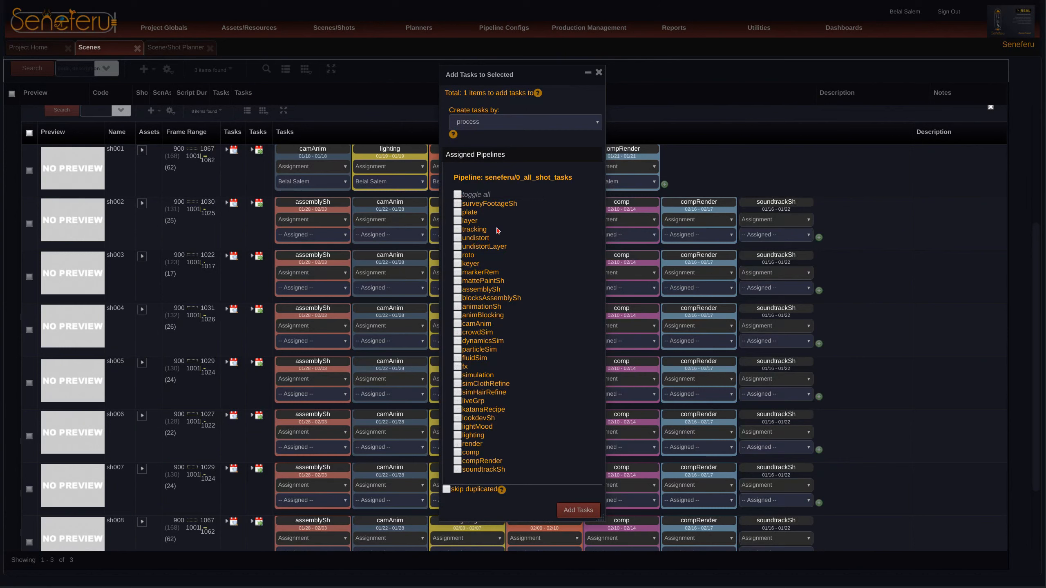
key("ctrl+f")
type("anima")
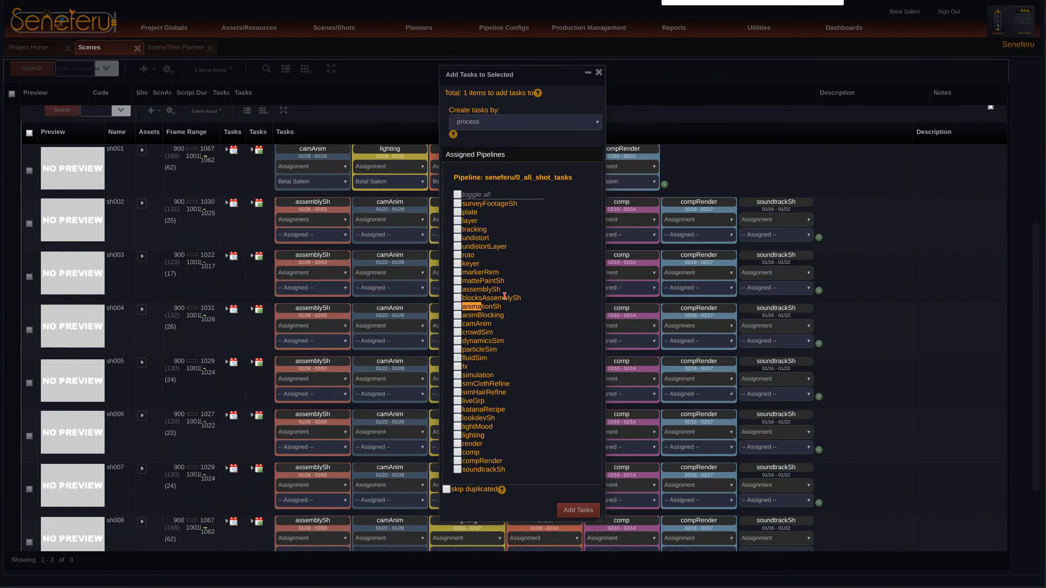
left_click(462, 307)
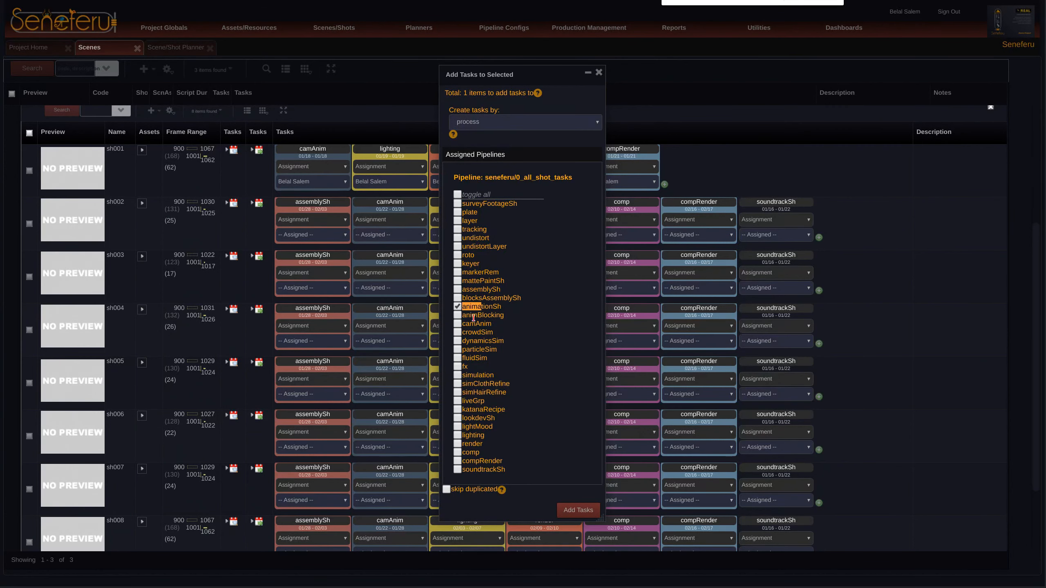
left_click(579, 510)
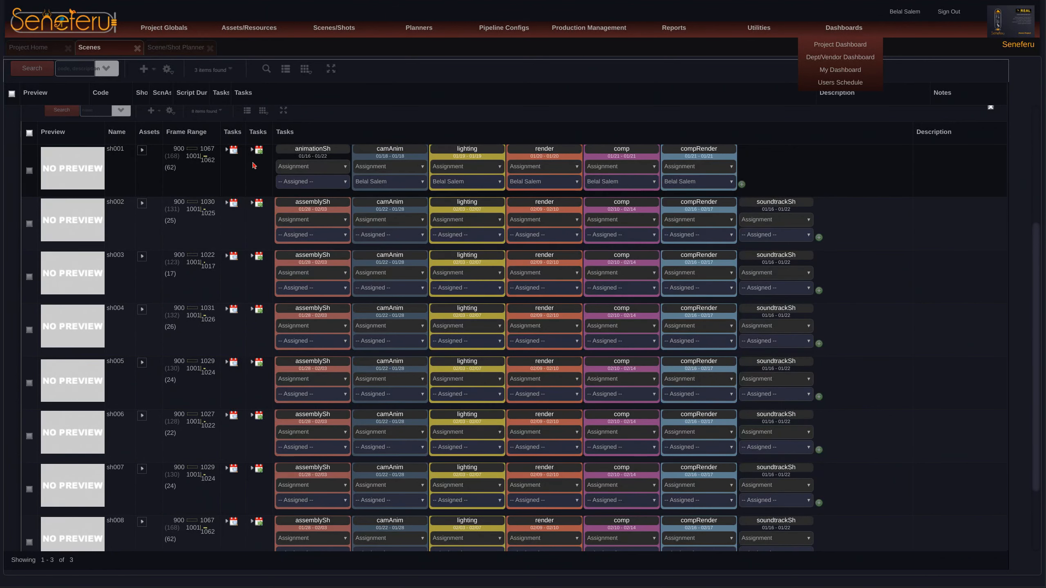
Step: Edit sh001's animationSh task to give it the subcontext fg, save it and refresh the shot list
left_click(227, 151)
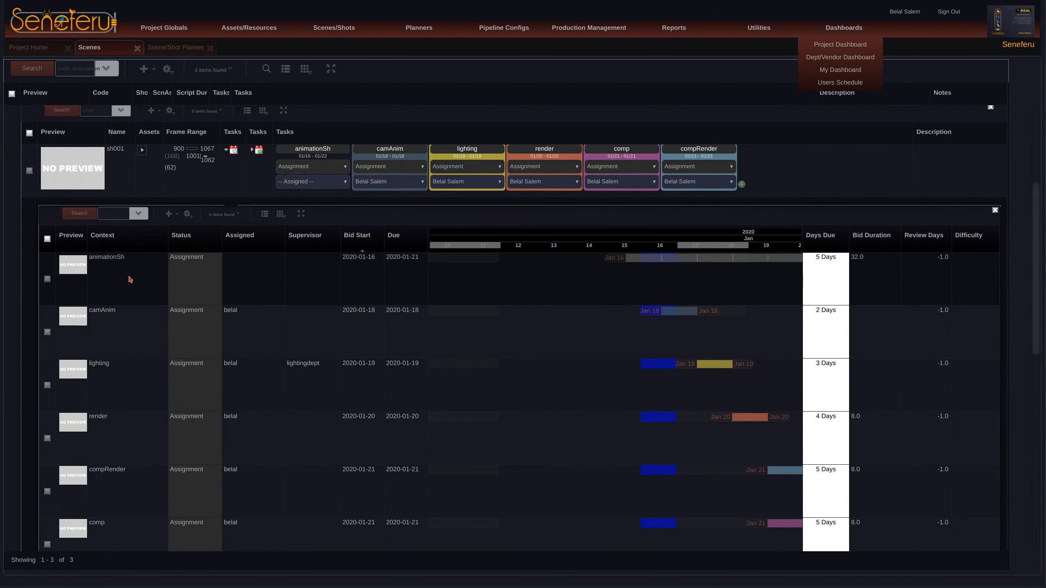
right_click(158, 278)
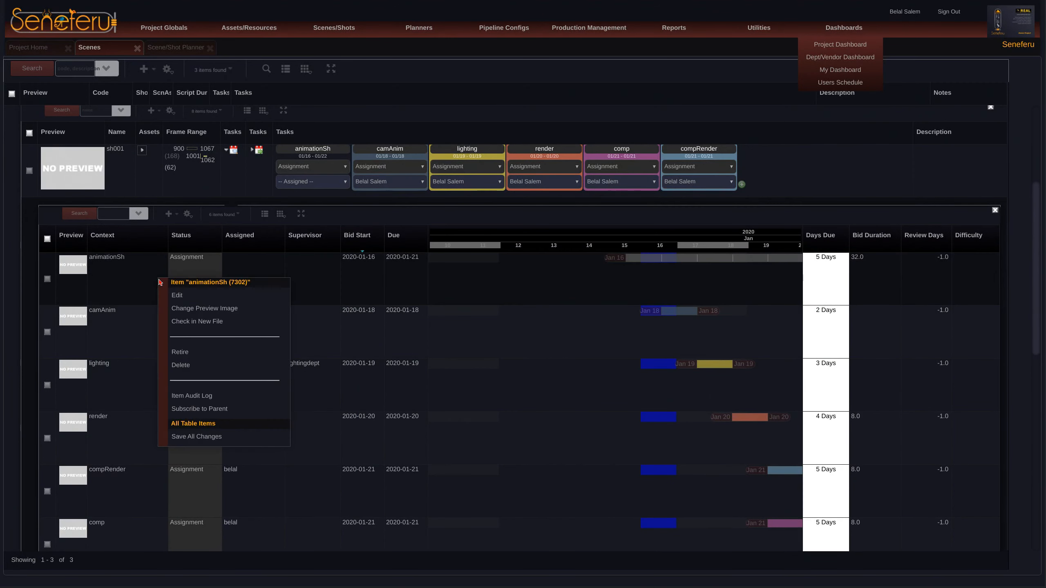
left_click(205, 296)
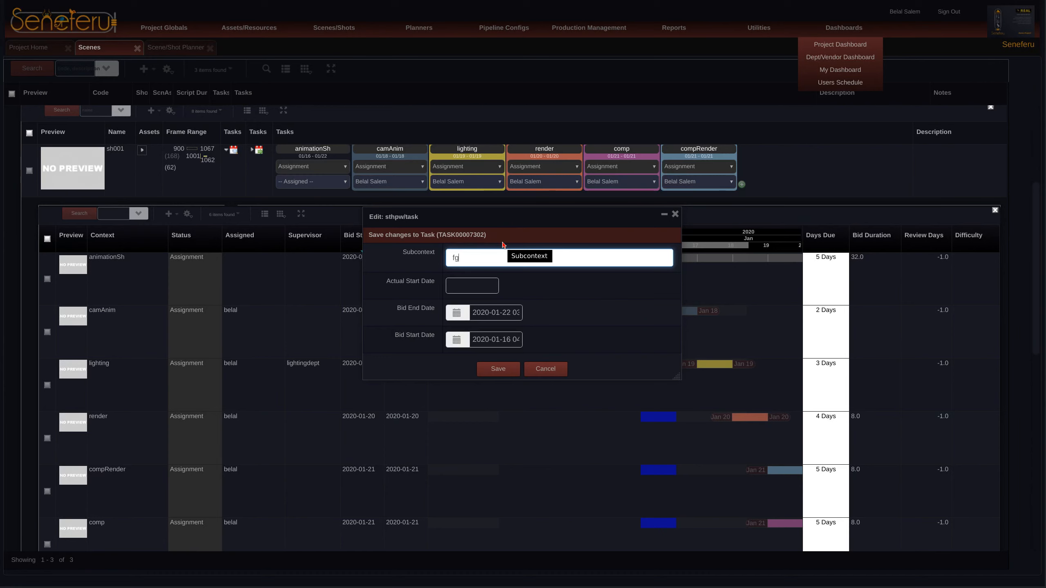
left_click(502, 374)
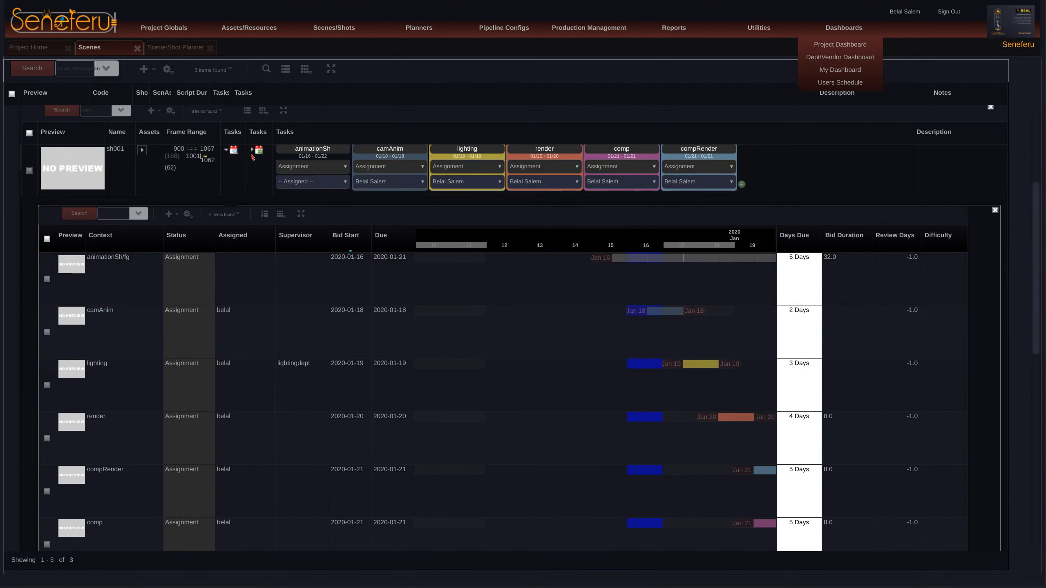
left_click(233, 151)
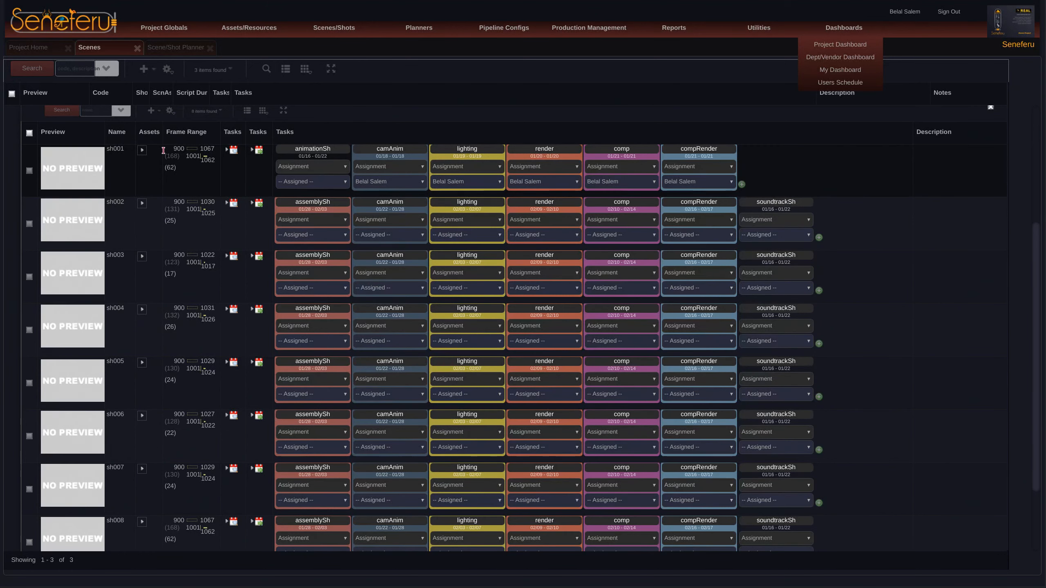
left_click(63, 112)
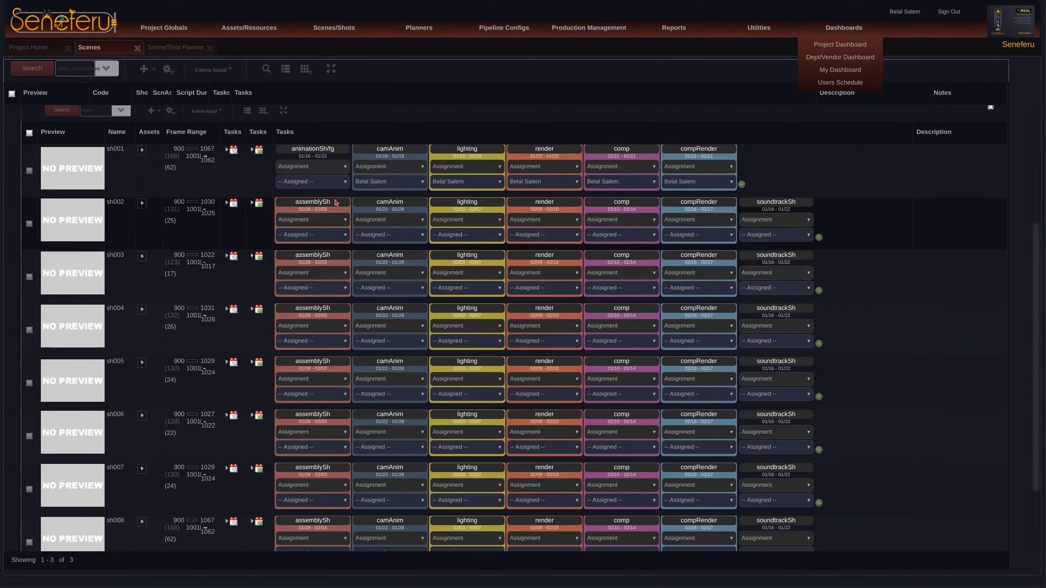
Step: Set sh001's animationSh/fg task to Pending, assign it to the artist of the shot's other tasks, save, and dismiss the notification
left_click(314, 171)
left_click(312, 192)
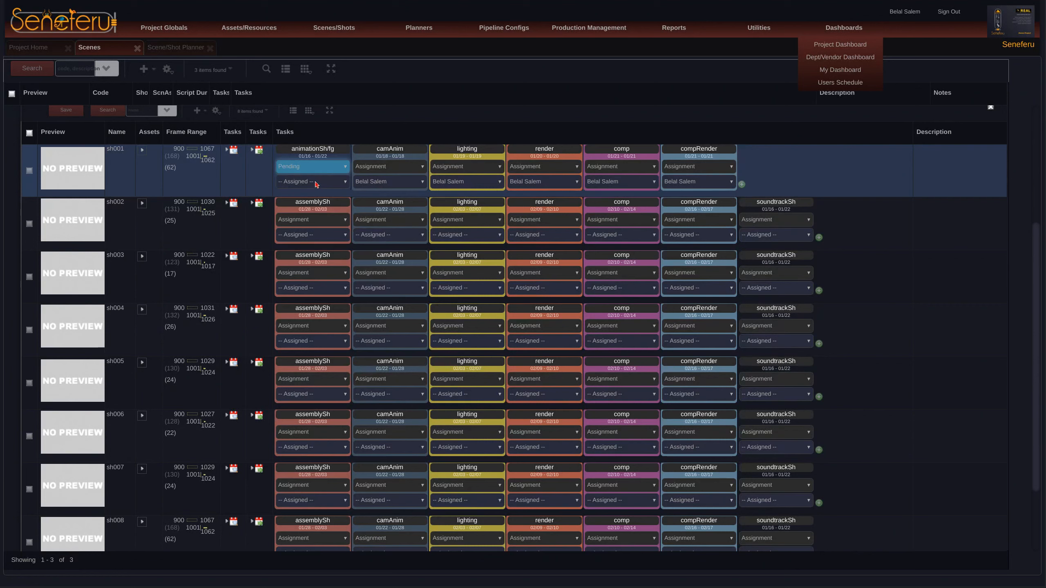
left_click(317, 182)
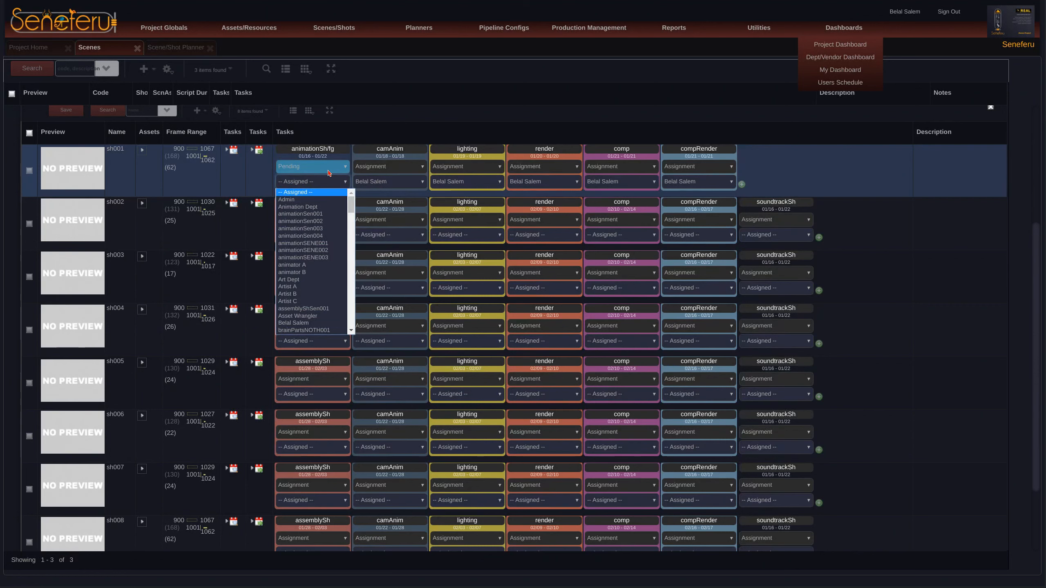
key("b")
key("Return")
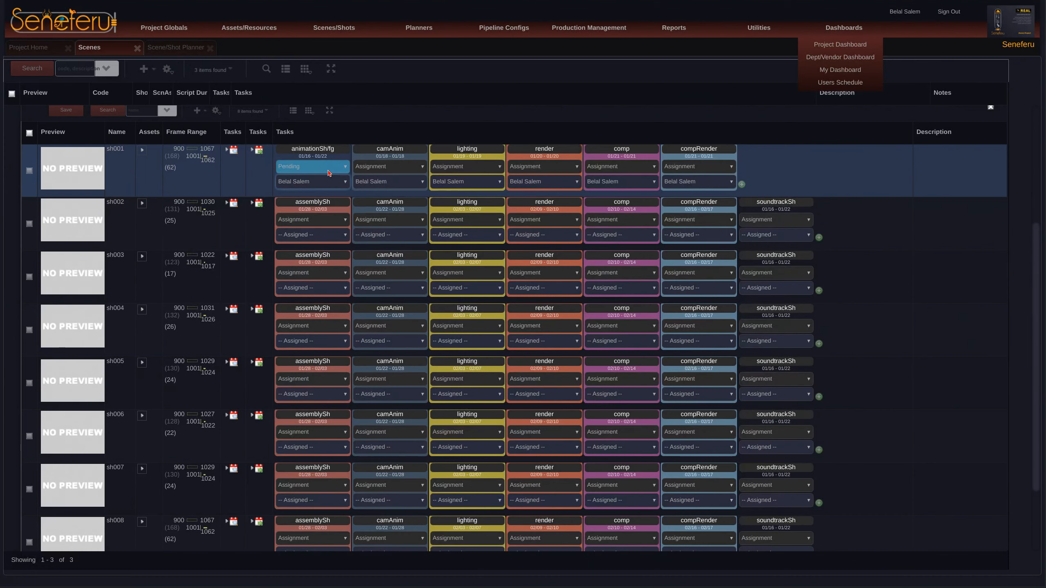
left_click(82, 111)
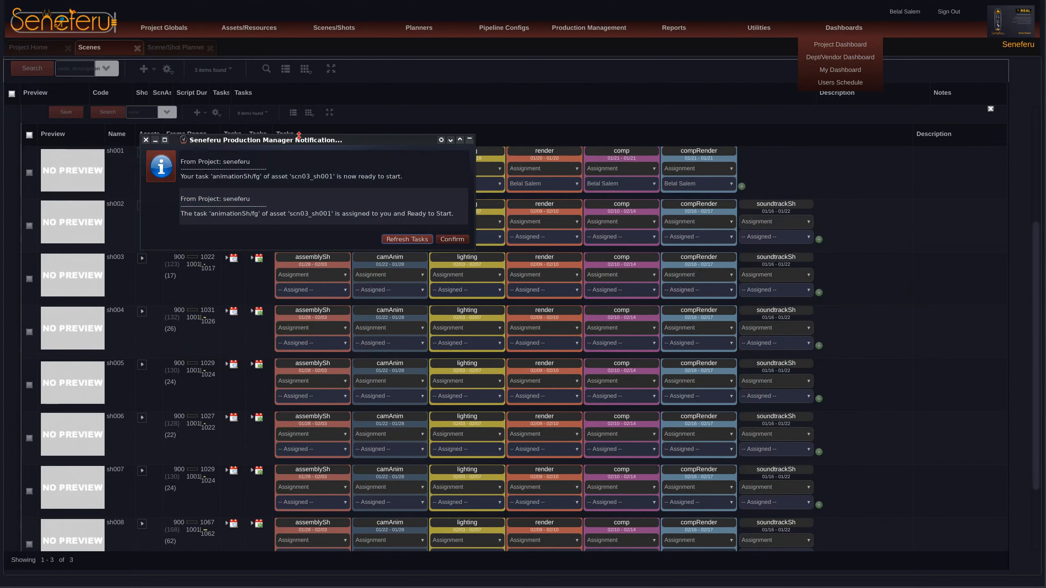
left_click_drag(297, 140, 564, 57)
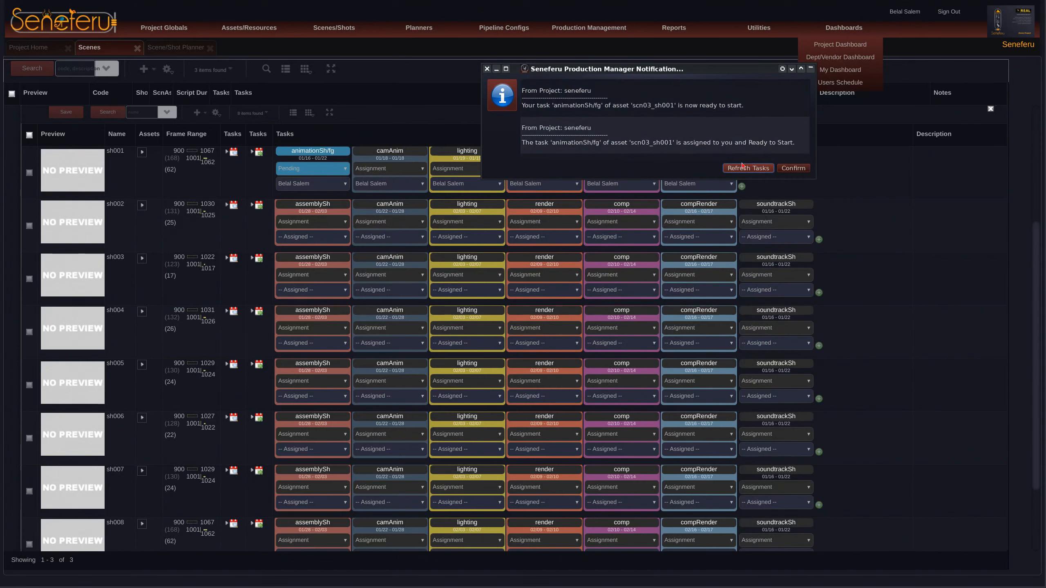
left_click(793, 169)
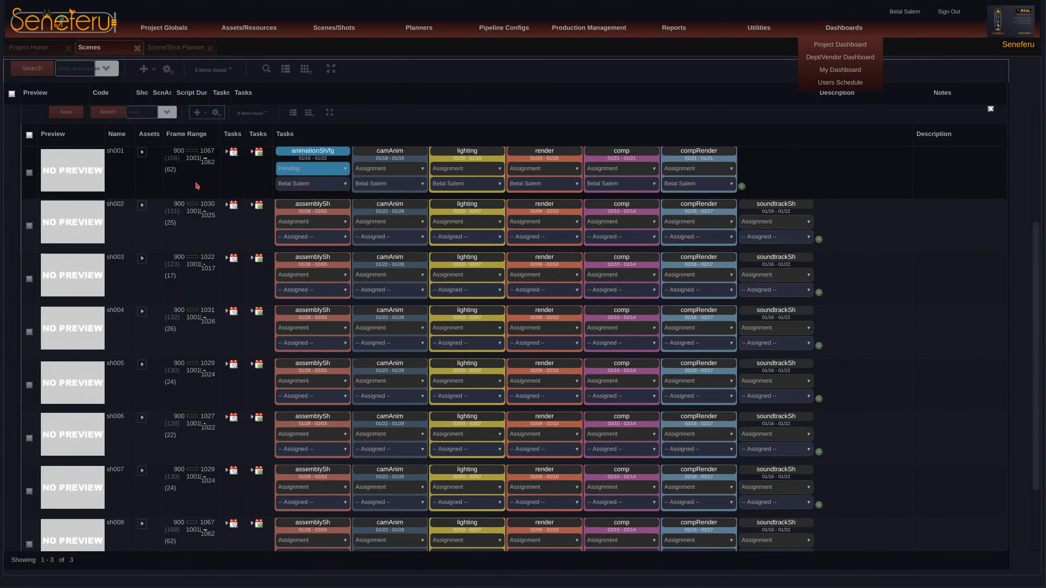
Step: Open sh002's detail page and set the animation tasks of both pauline and paul to Pending
left_click(90, 232)
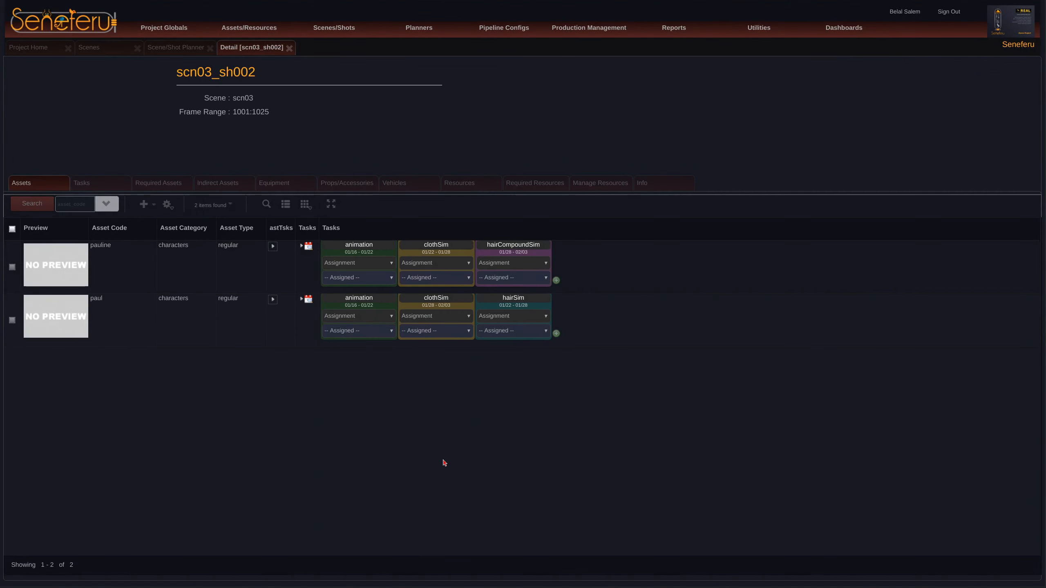
left_click(357, 262)
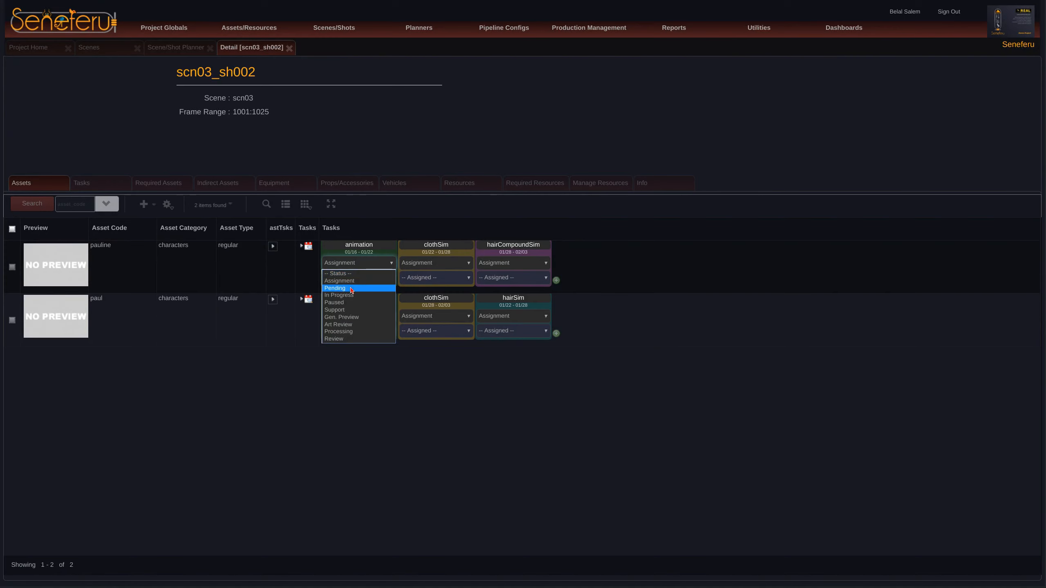
left_click(361, 281)
left_click(356, 317)
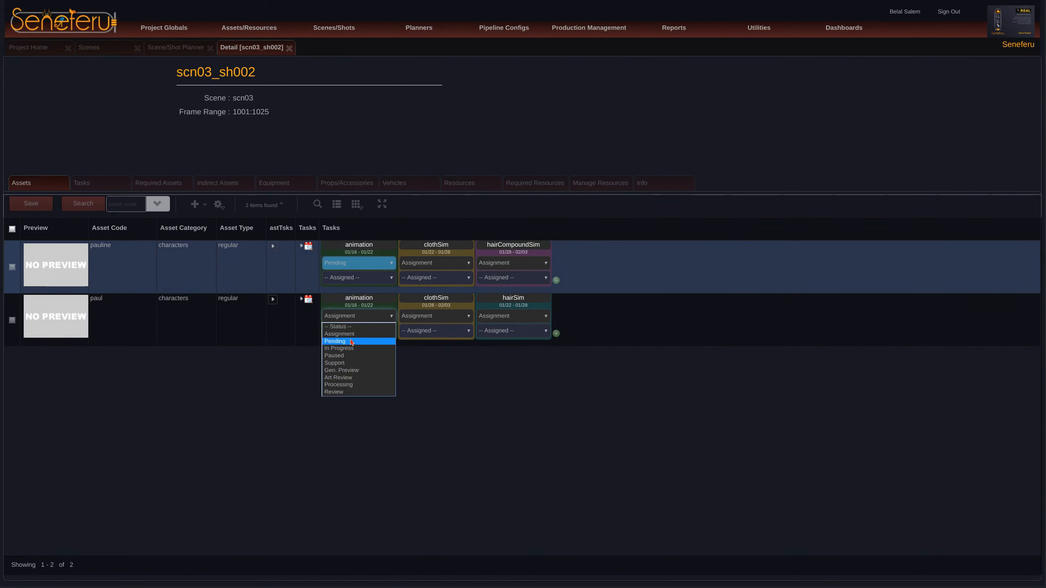
left_click(356, 335)
Step: Assign both pauline's and paul's animation tasks to the same artist as sh001's tasks, save all changes and dismiss the notification
left_click(368, 279)
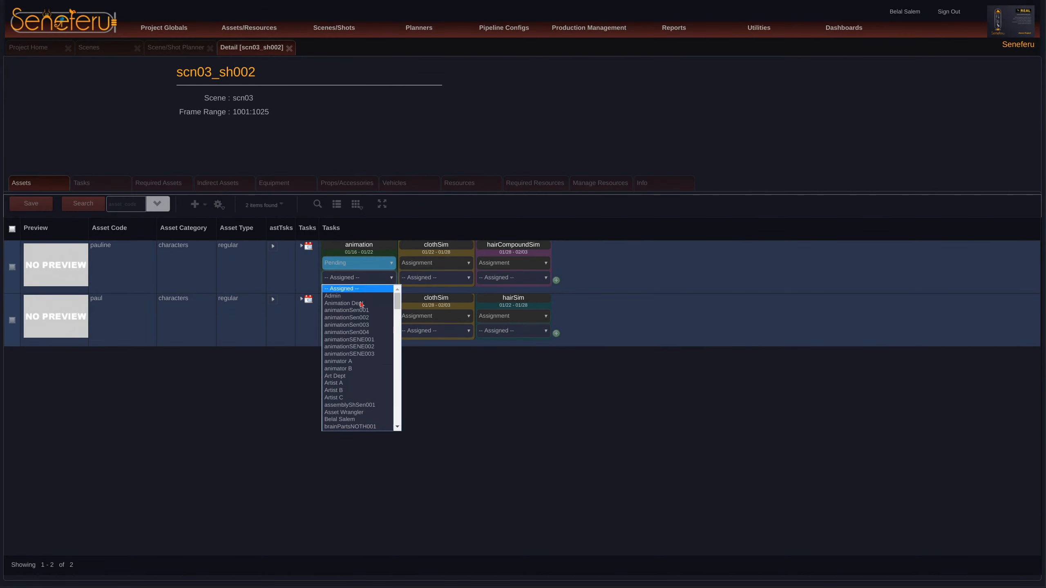
left_click(349, 412)
left_click(369, 330)
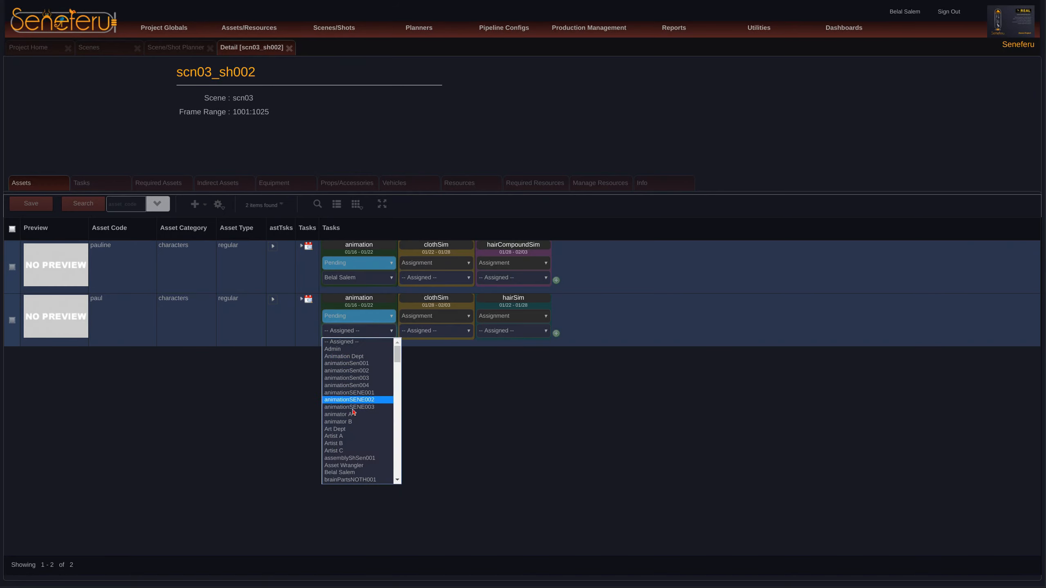
left_click(344, 473)
right_click(132, 288)
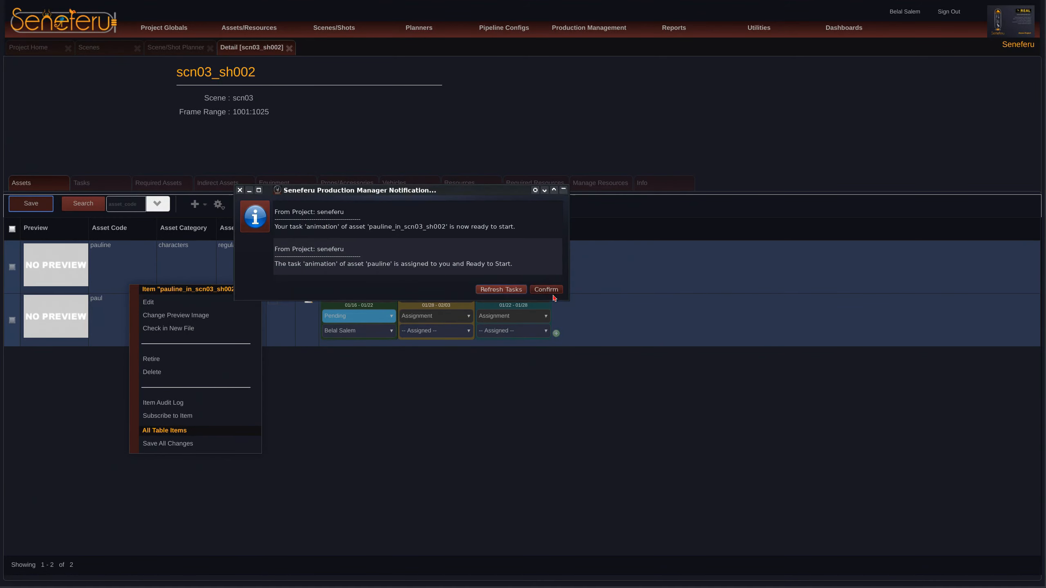
left_click(551, 364)
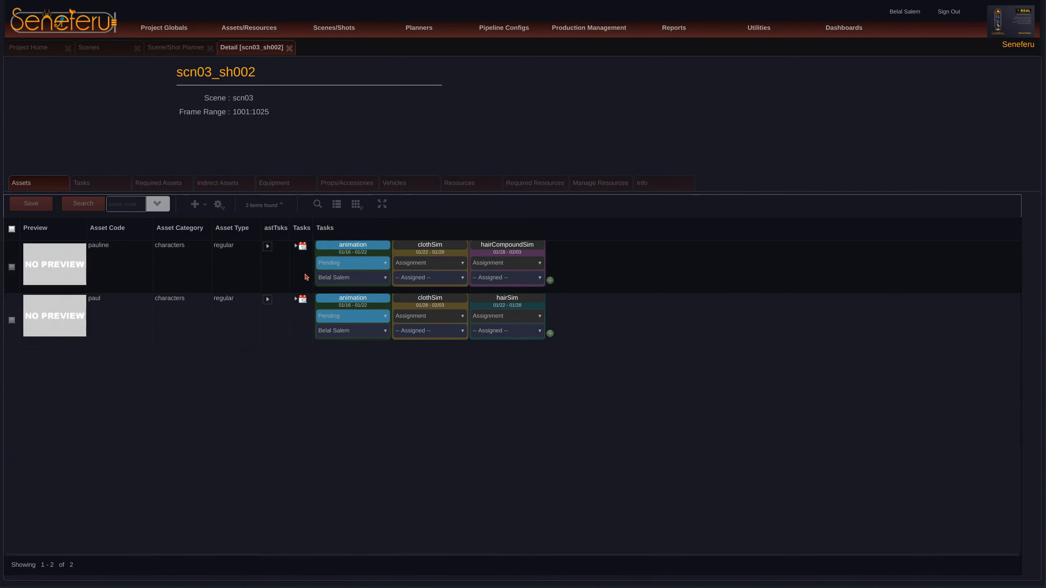
Step: Assign pauline's clothSim and hairCompoundSim tasks to the same artist as the animation task
left_click(428, 277)
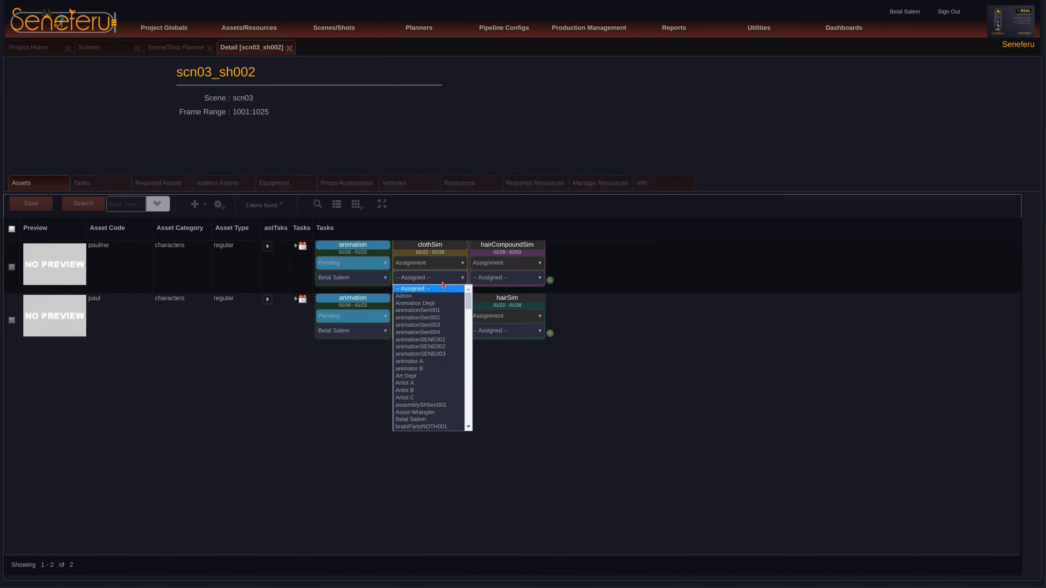
left_click(430, 419)
left_click(507, 277)
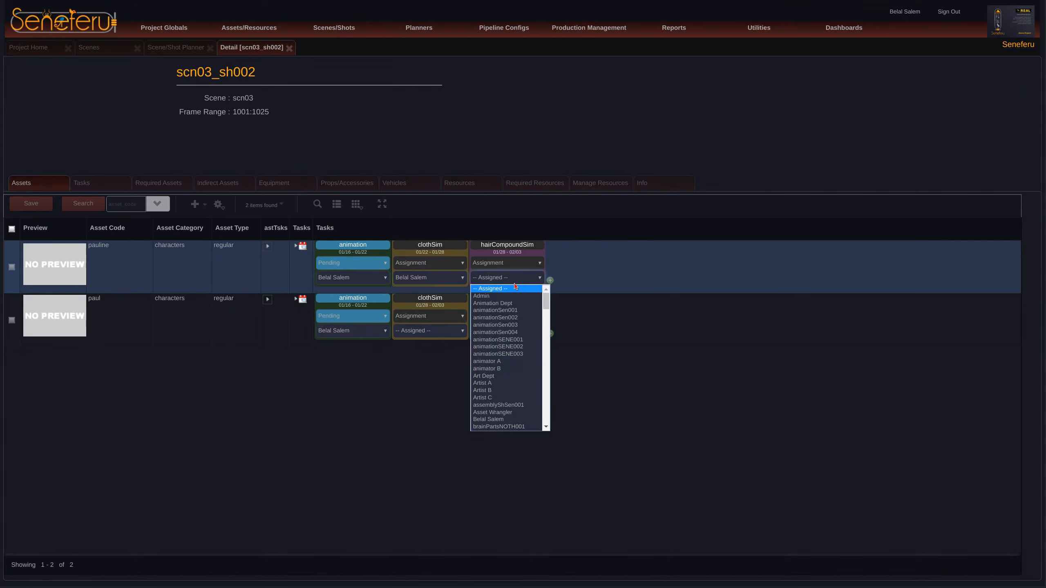
left_click(499, 420)
Step: Assign paul's clothSim and hairSim tasks to the artist of the animation tasks and save all changes
left_click(443, 332)
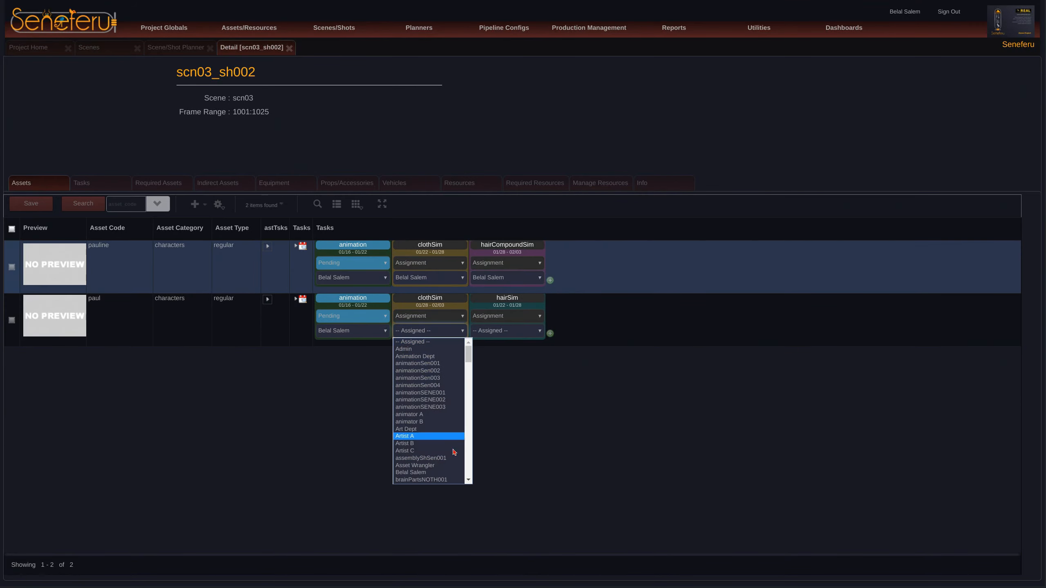
left_click(451, 471)
left_click(512, 331)
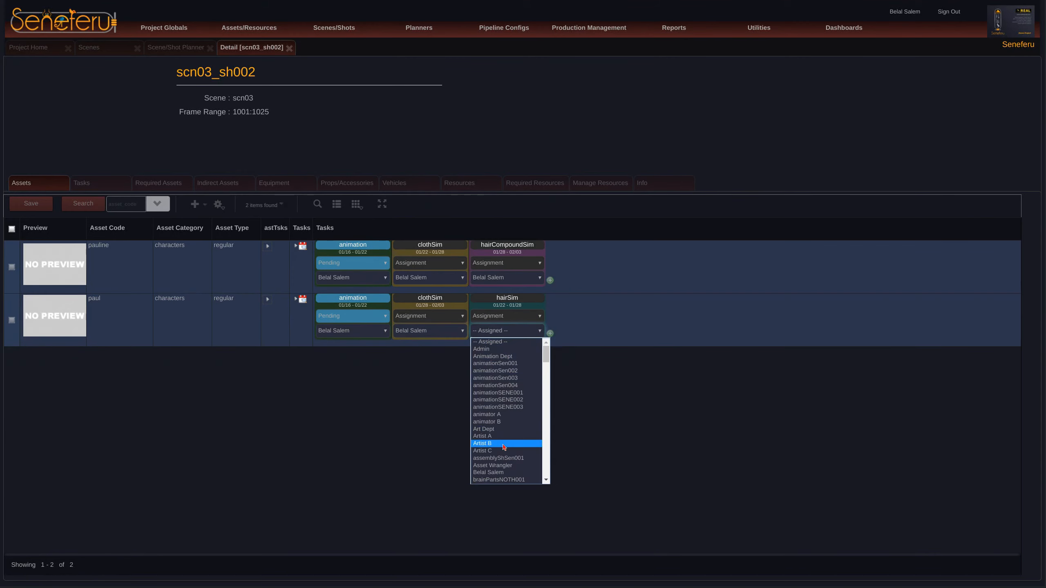
left_click(507, 473)
left_click(51, 207)
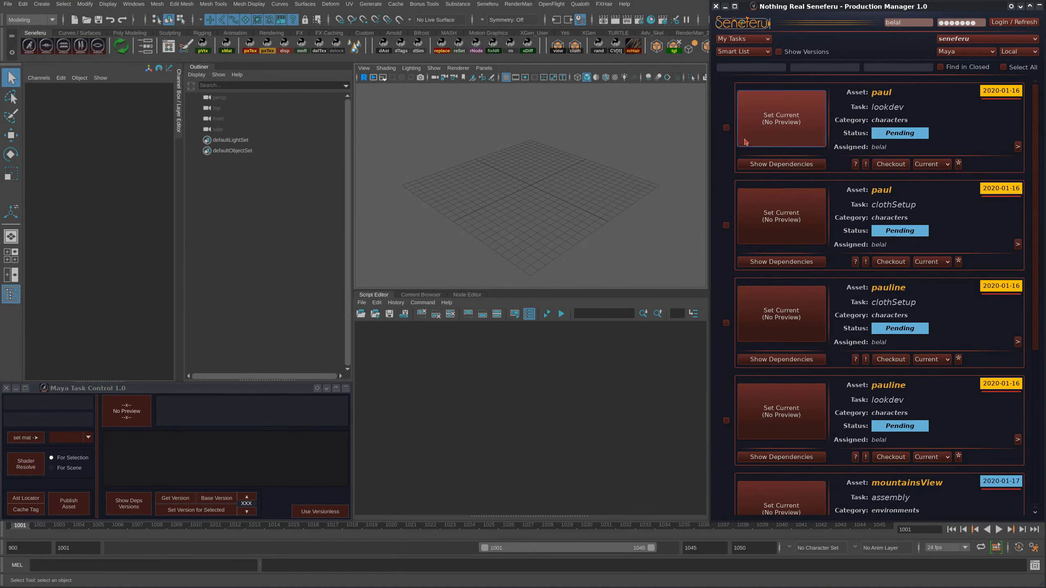
Step: In Maya's Production Manager, refresh the task list, filter tasks by anim, and make pauline's scn03_sh002 animation task current and In Progress
left_click(1016, 23)
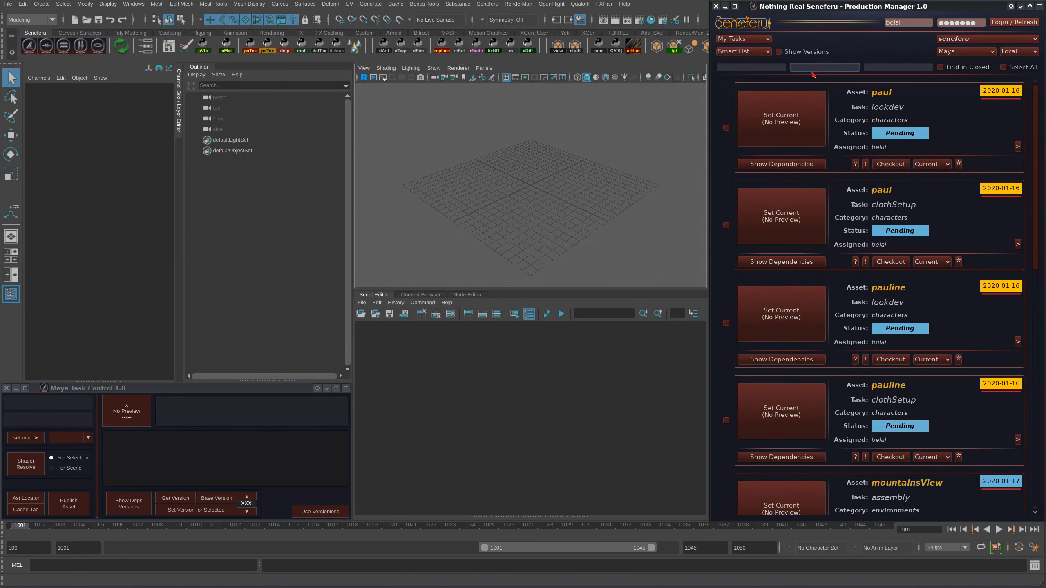
type("anim")
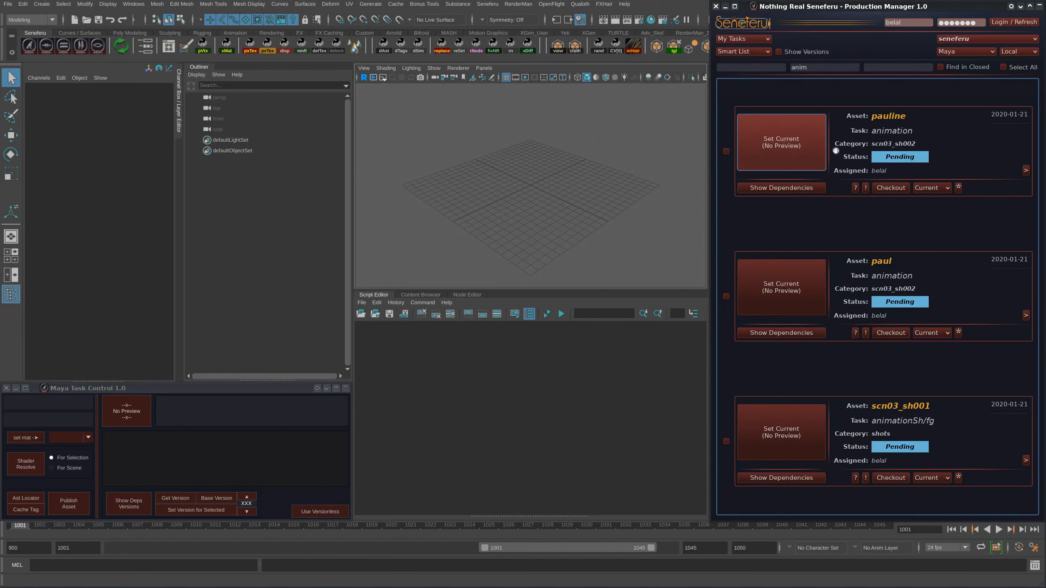
left_click(903, 148)
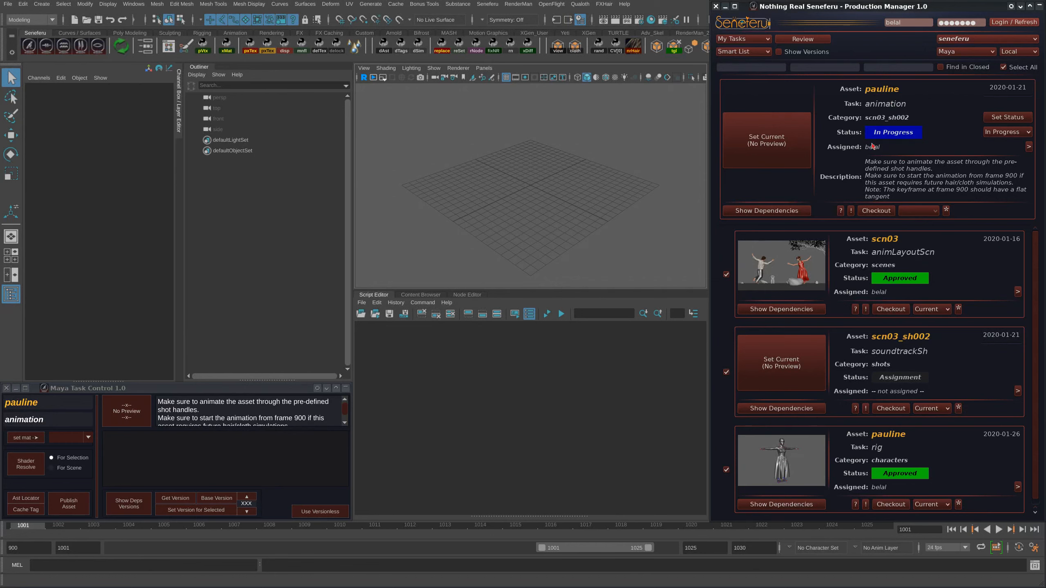
left_click(622, 237)
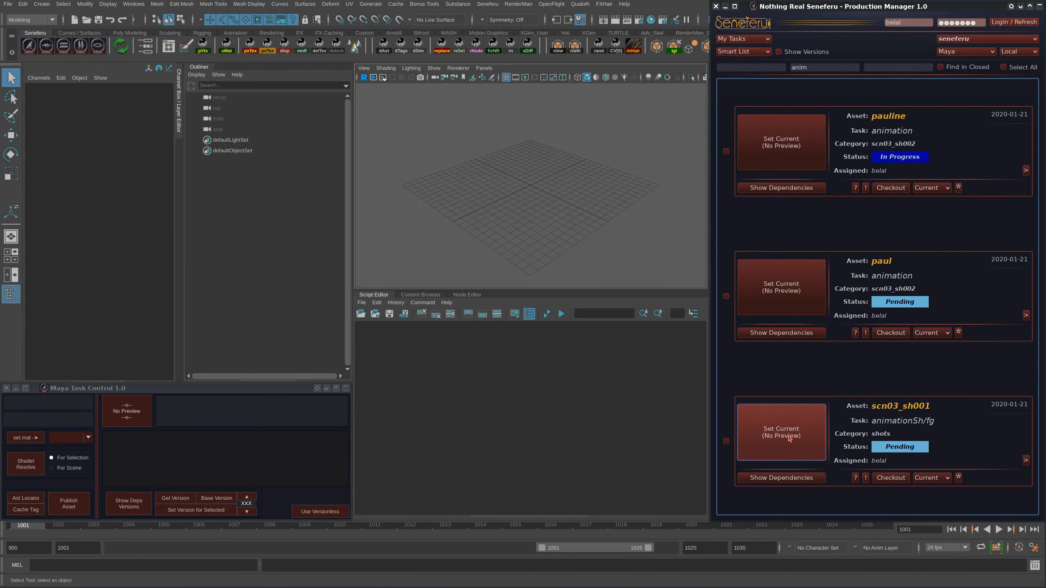
Step: Make scn03_sh001's animationSh/fg task current to examine its description and dependencies
left_click(799, 434)
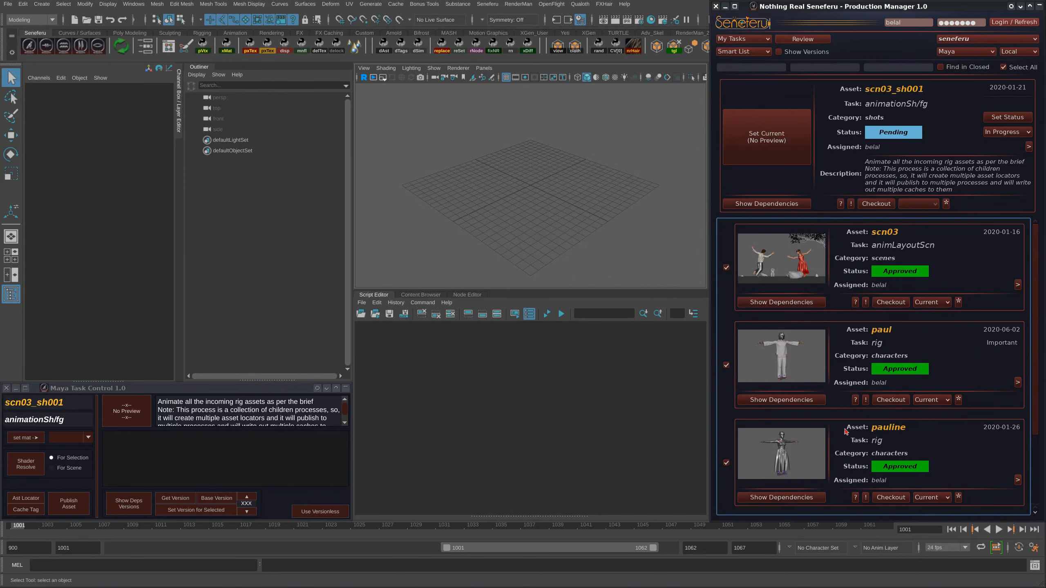
left_click_drag(1035, 342, 997, 244)
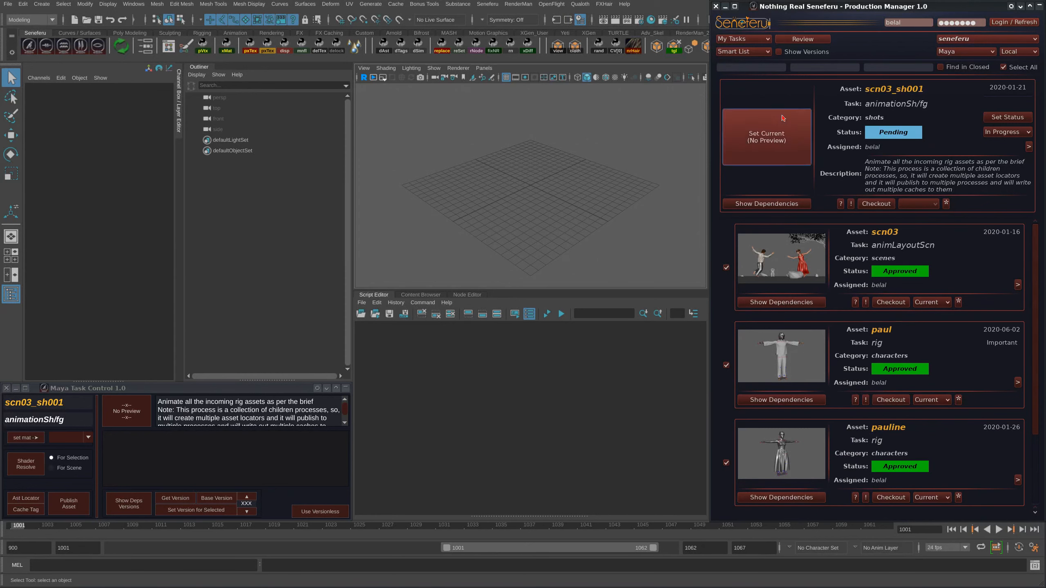
left_click(775, 144)
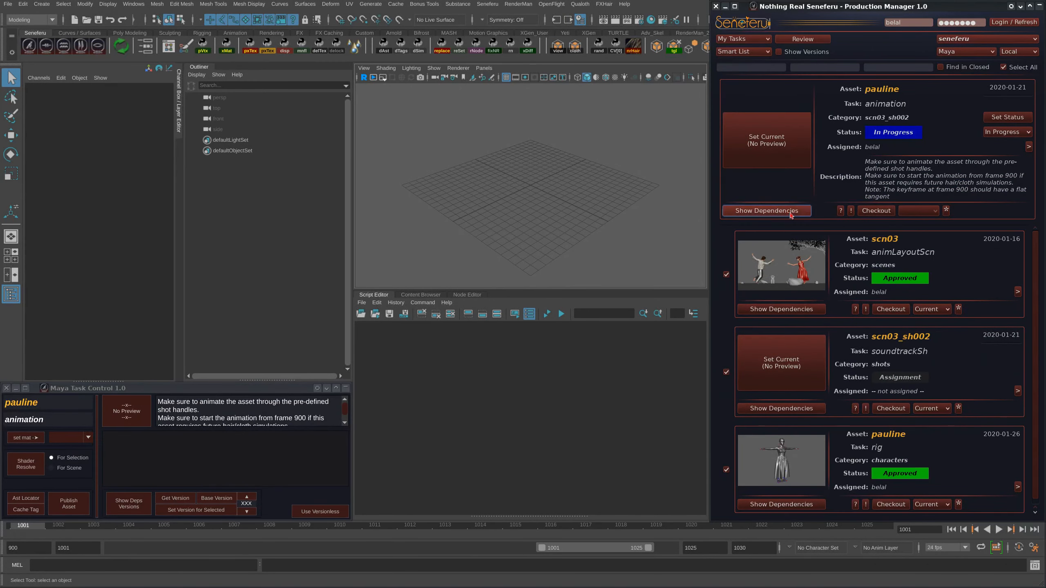
Step: Load the dependencies of pauline's scn03_sh002 animation task into the scene and examine the script output
left_click(778, 212)
left_click(781, 210)
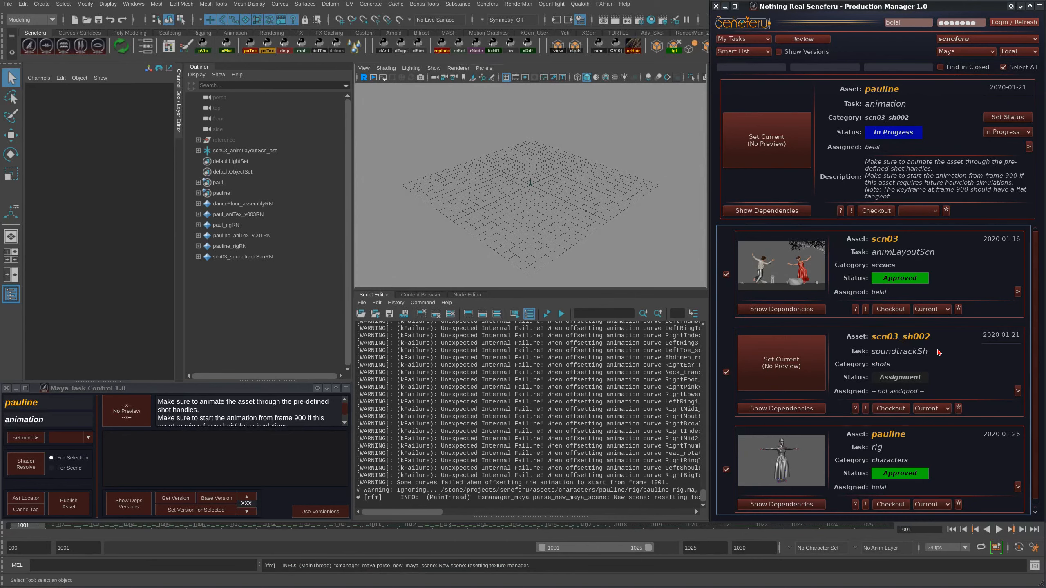
scroll(939, 453, "down", 1)
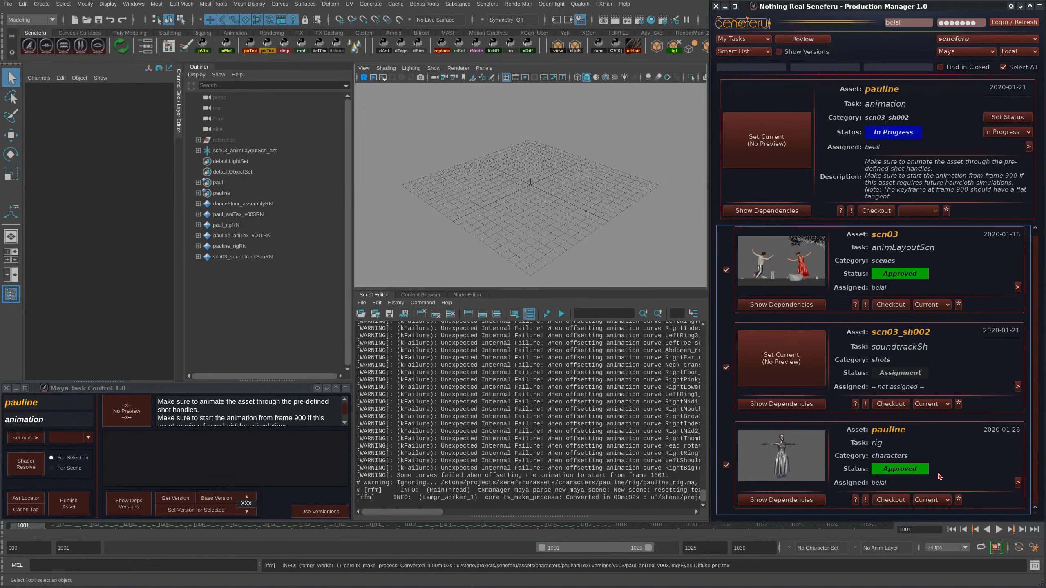
scroll(991, 372, "up", 1)
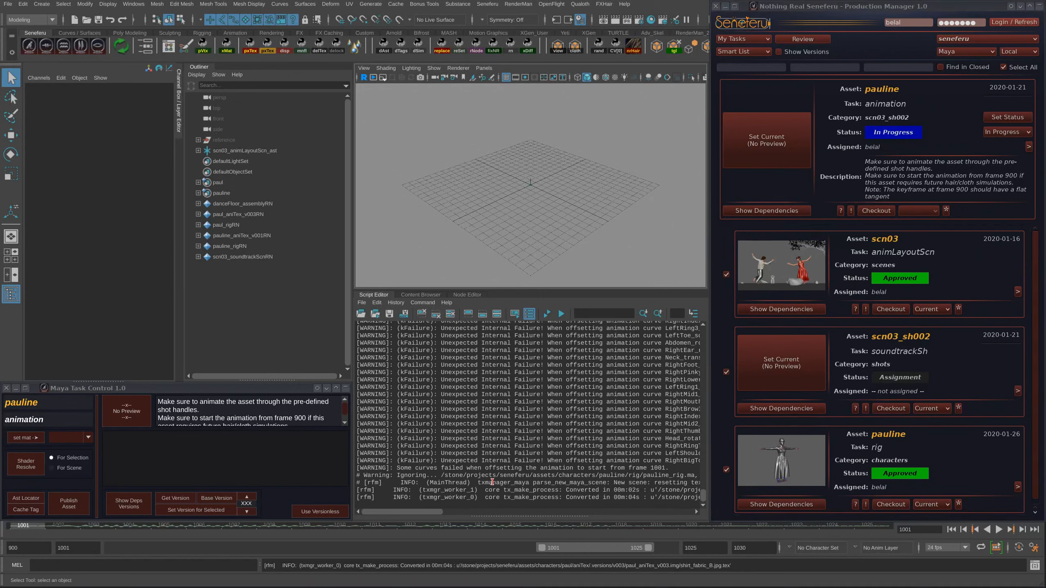
left_click_drag(462, 469, 687, 469)
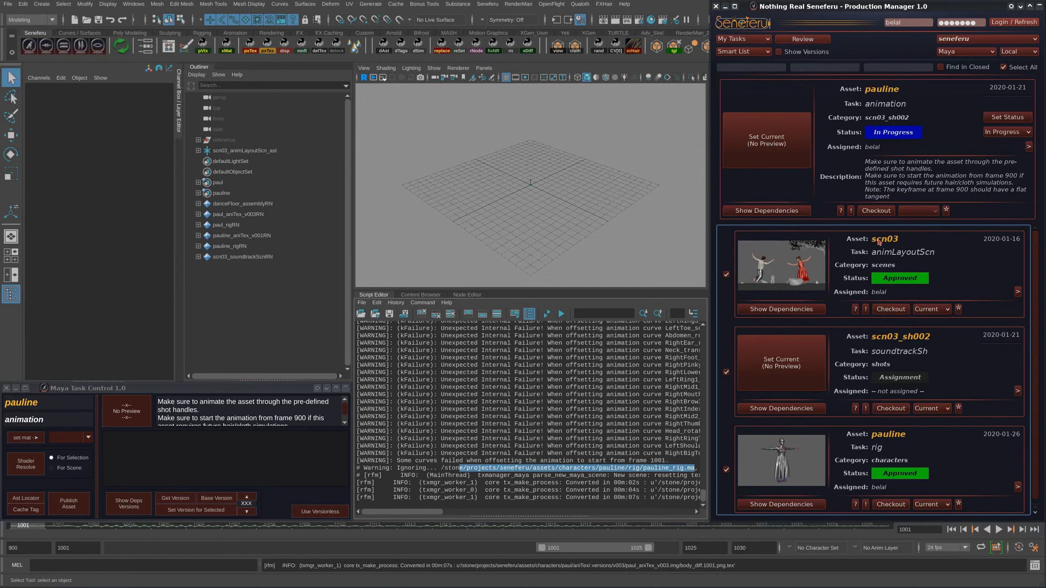
Step: Play back both characters' layout animation from a top-down view and return to frame 1001
left_click(657, 259)
scroll(656, 259, "down", 15)
left_click_drag(657, 259, 681, 280, "alt")
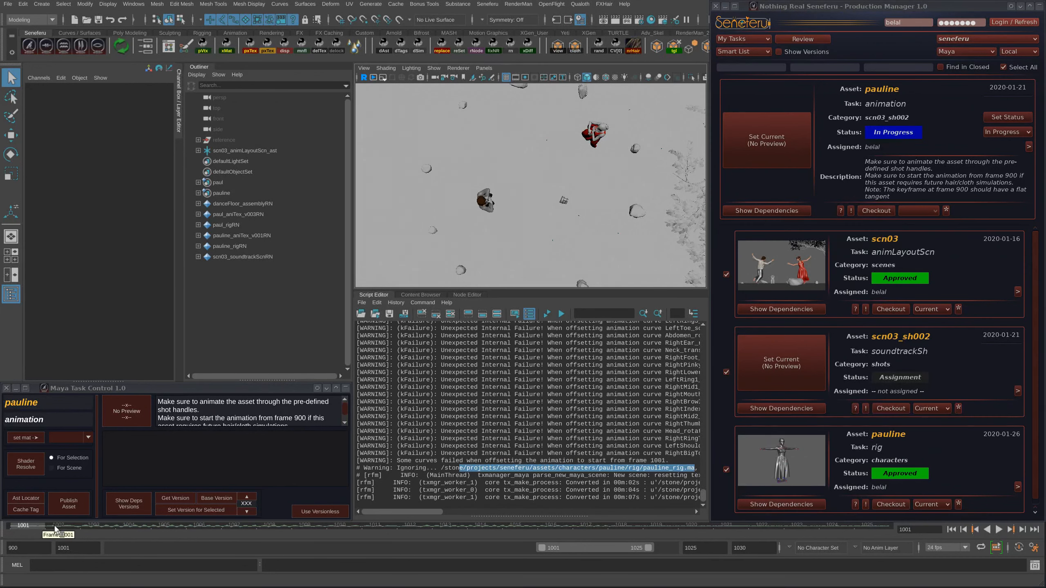
key("alt+v")
left_click(23, 526)
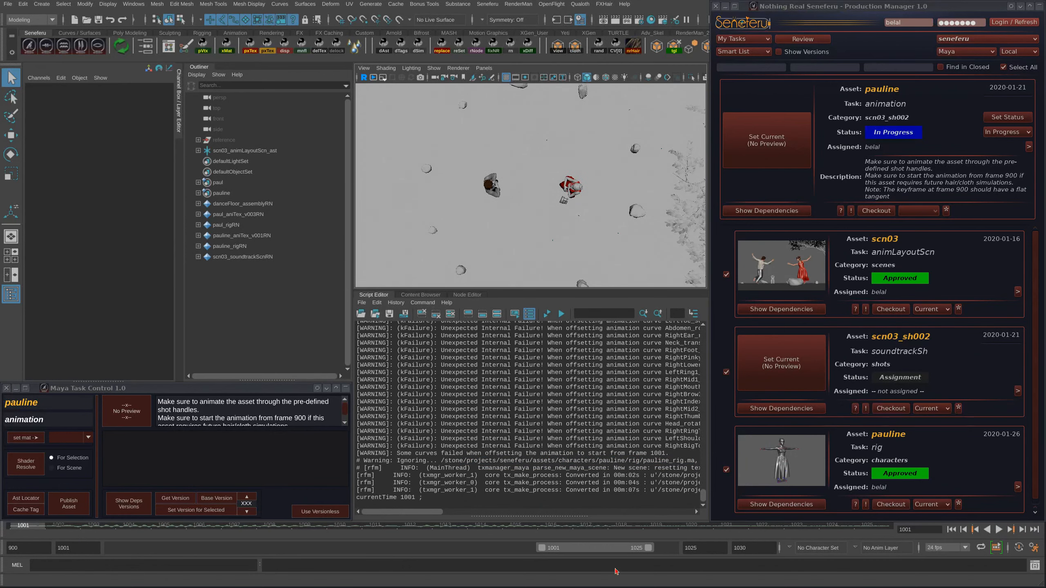
right_click(264, 526)
left_click(999, 530)
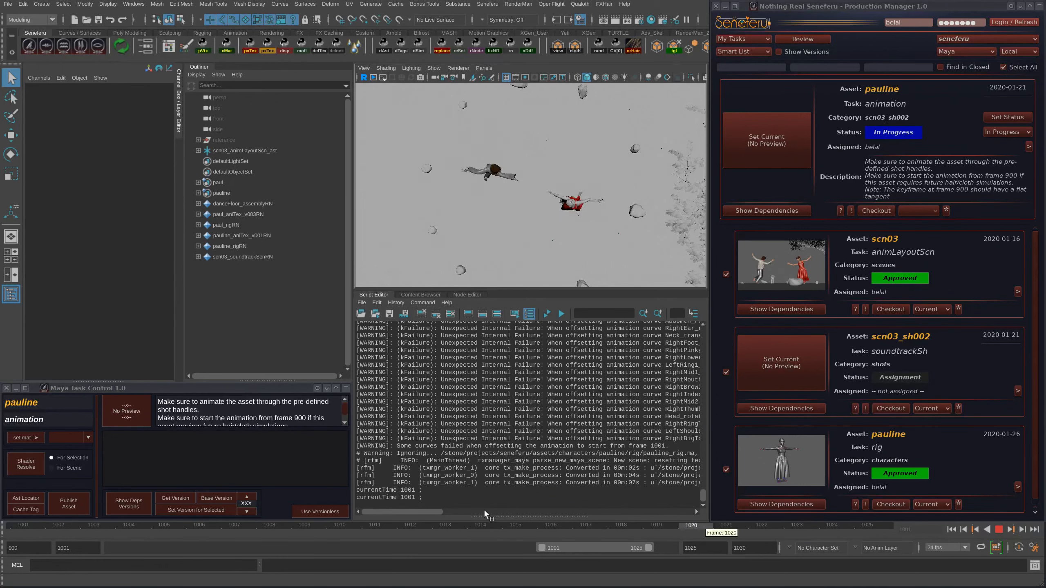
left_click(40, 529)
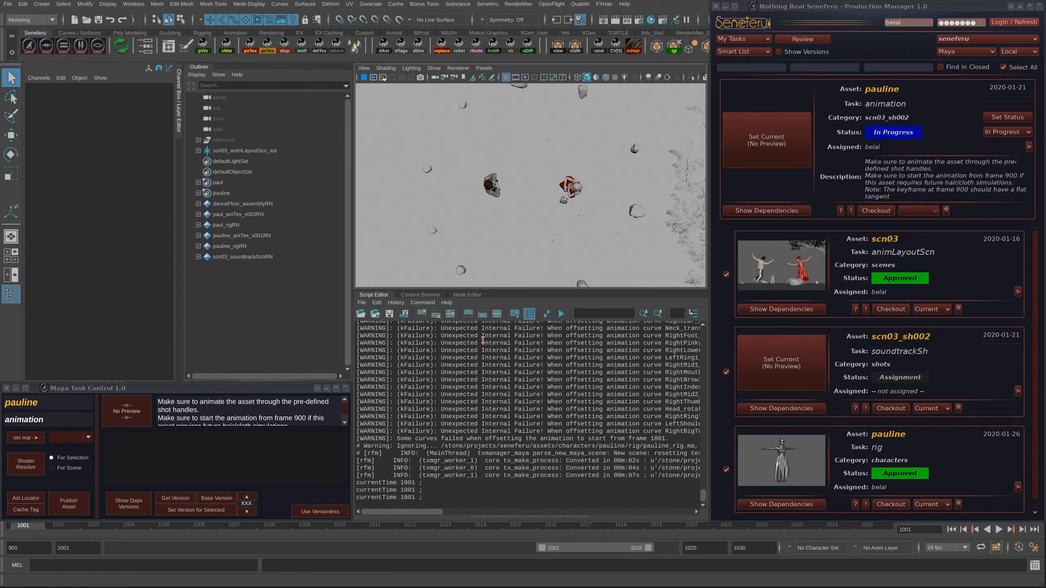
Step: Clear the script output history and set the start of the playback range to frame 900
left_click(450, 314)
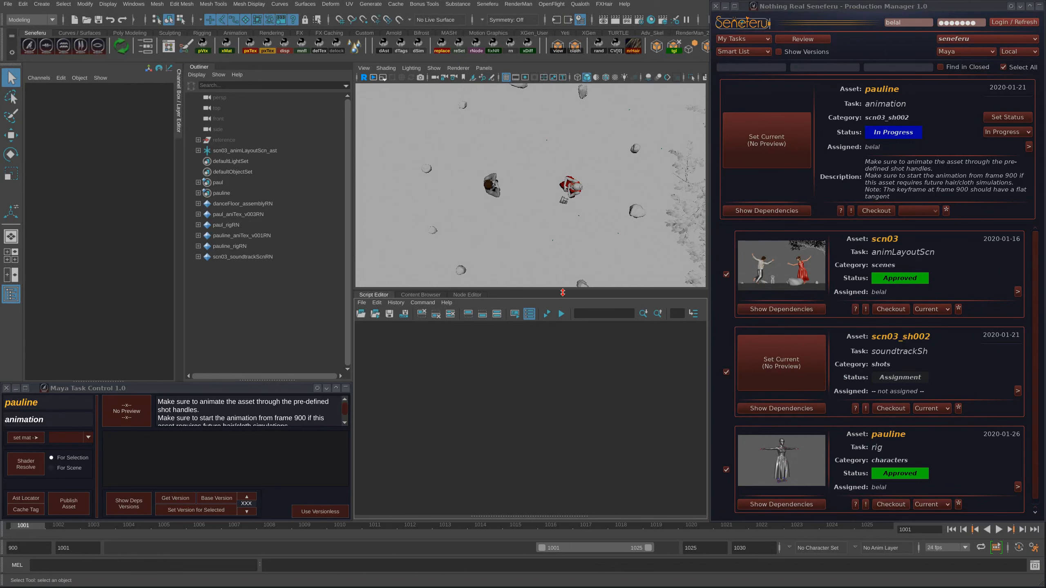
left_click(63, 548)
double_click(64, 548)
type("90")
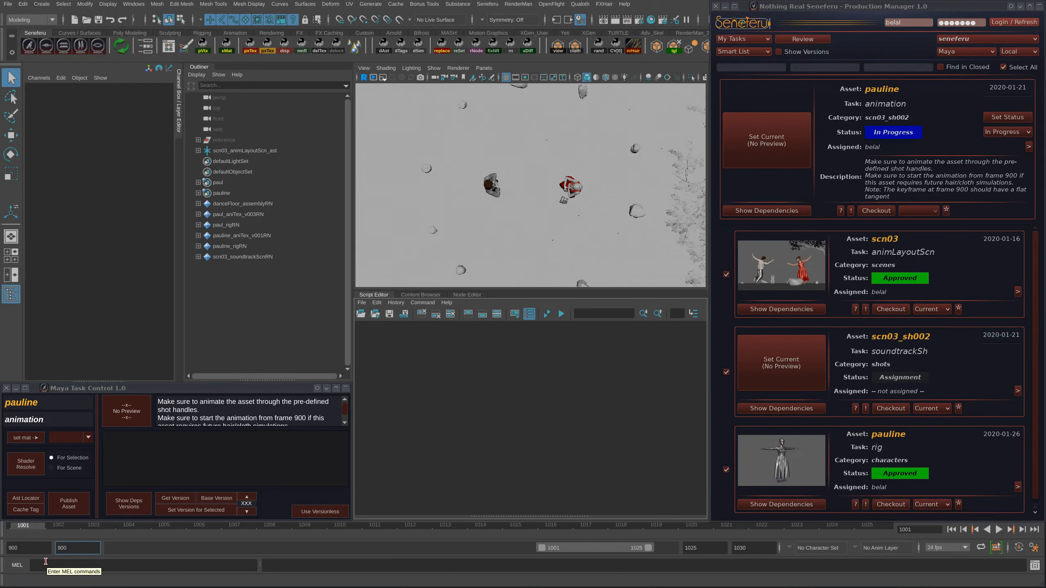
key("Return")
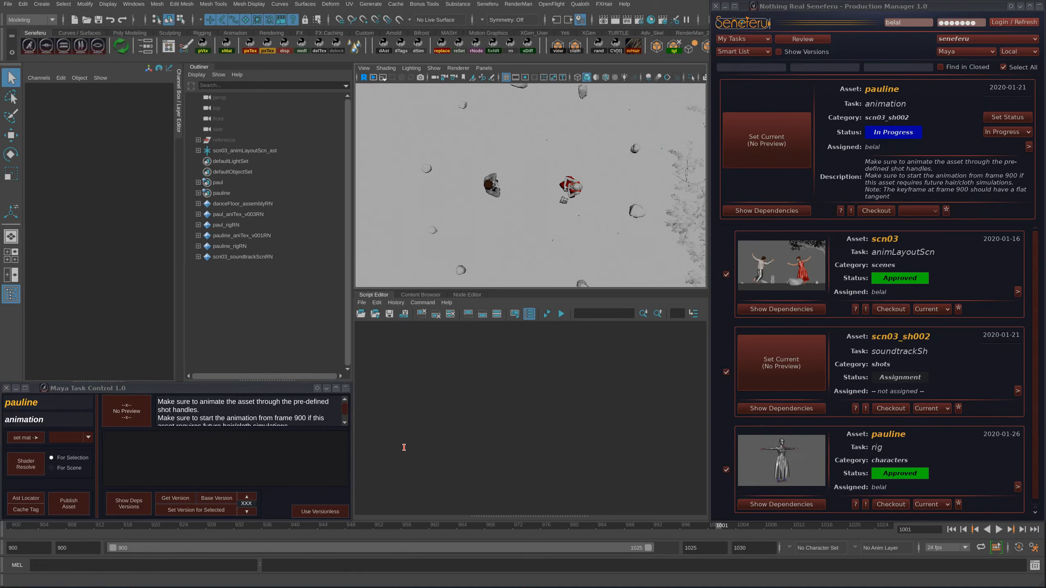
Step: Scrub from the stance pose at frame 900 into the keyed frames and play back the characters' motion
scroll(983, 344, "down", 2)
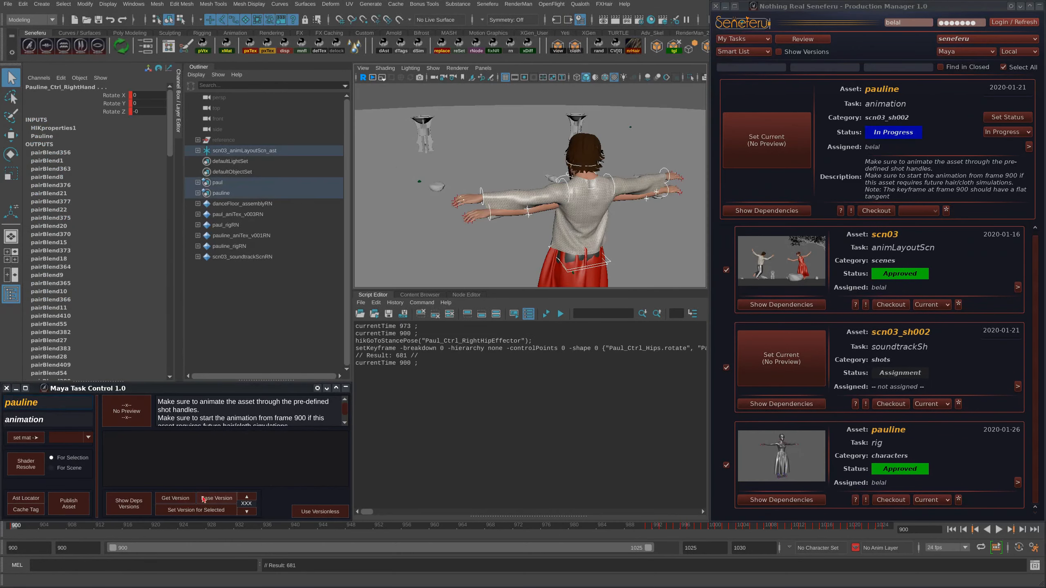
left_click_drag(17, 529, 664, 530)
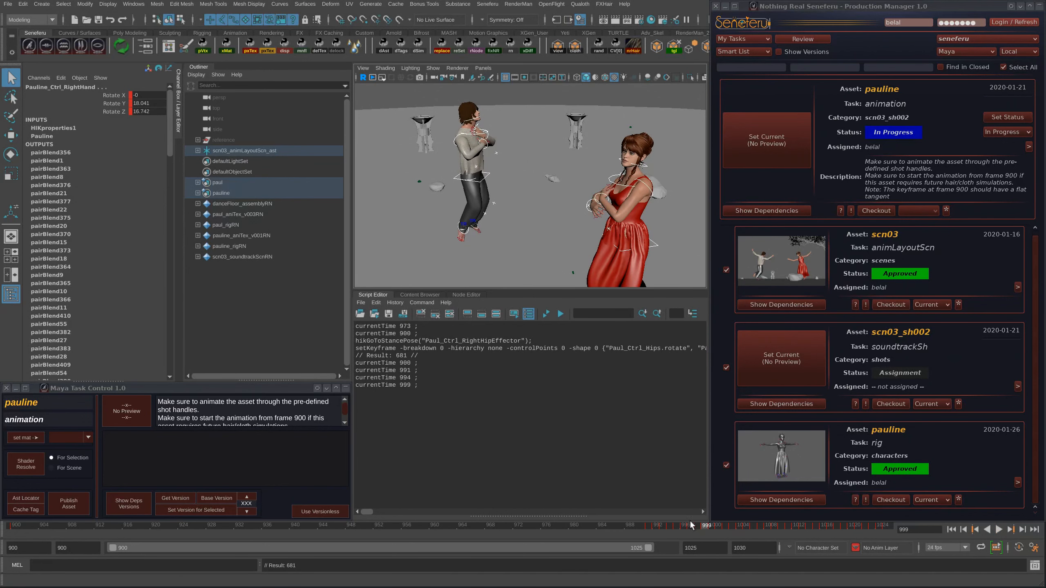
key("alt+v")
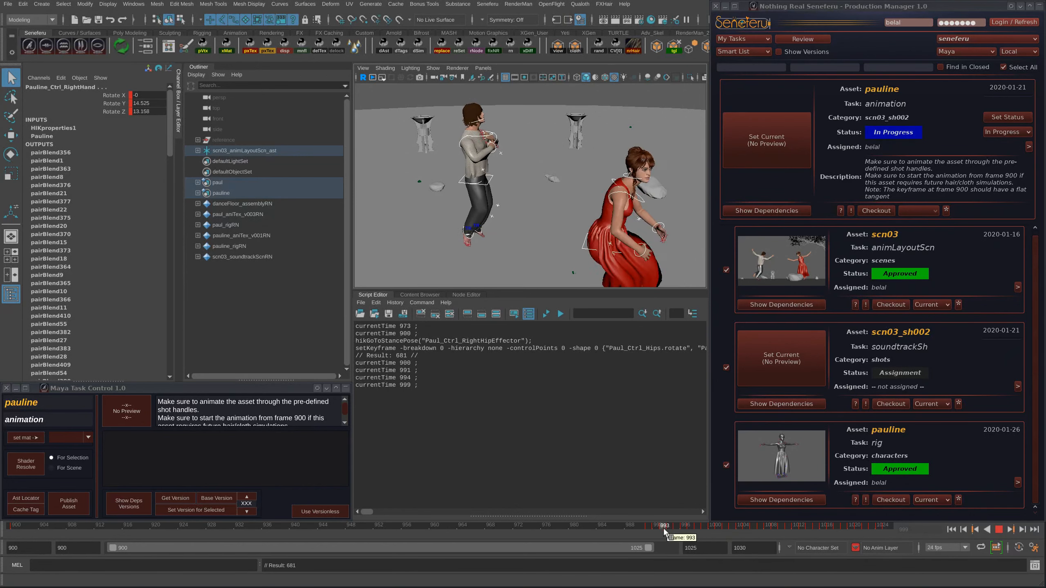
left_click_drag(680, 533, 825, 530)
key("alt+v")
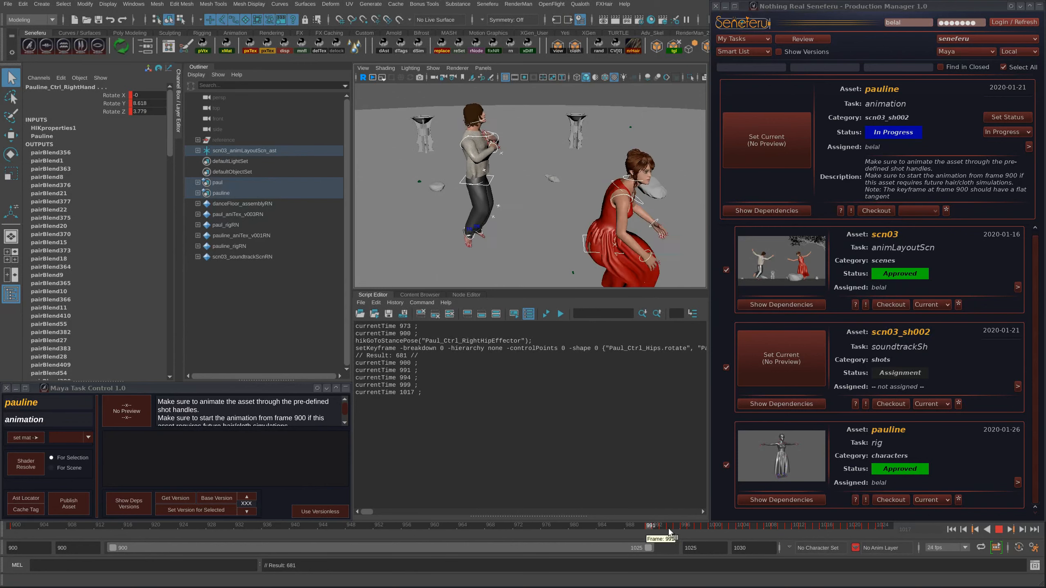
Step: Collapse the Production Manager window, restore the task's database frame range with the shelf script, and play the animation from frame 1001
left_click(1038, 6)
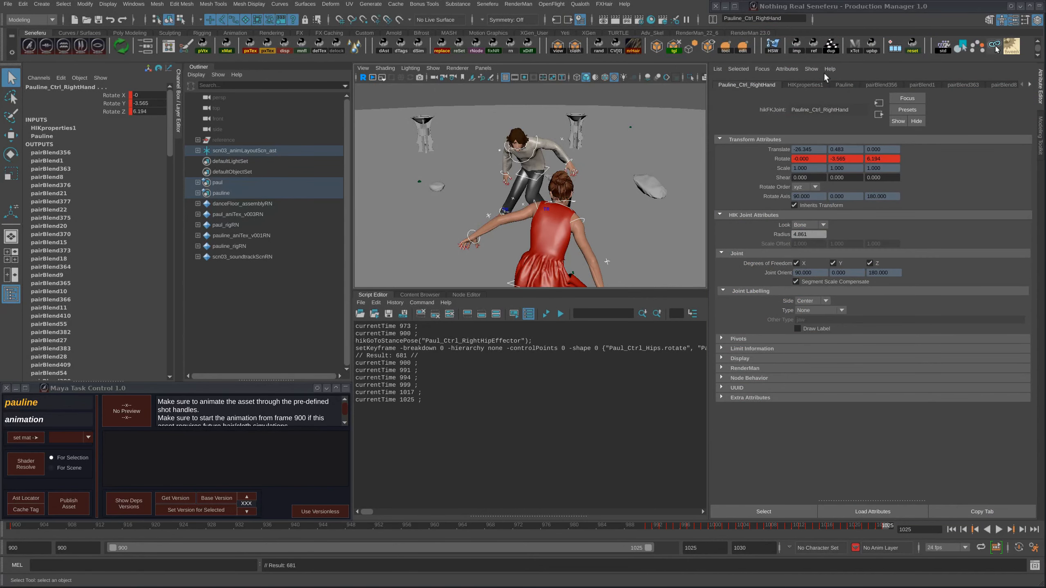
left_click(914, 46)
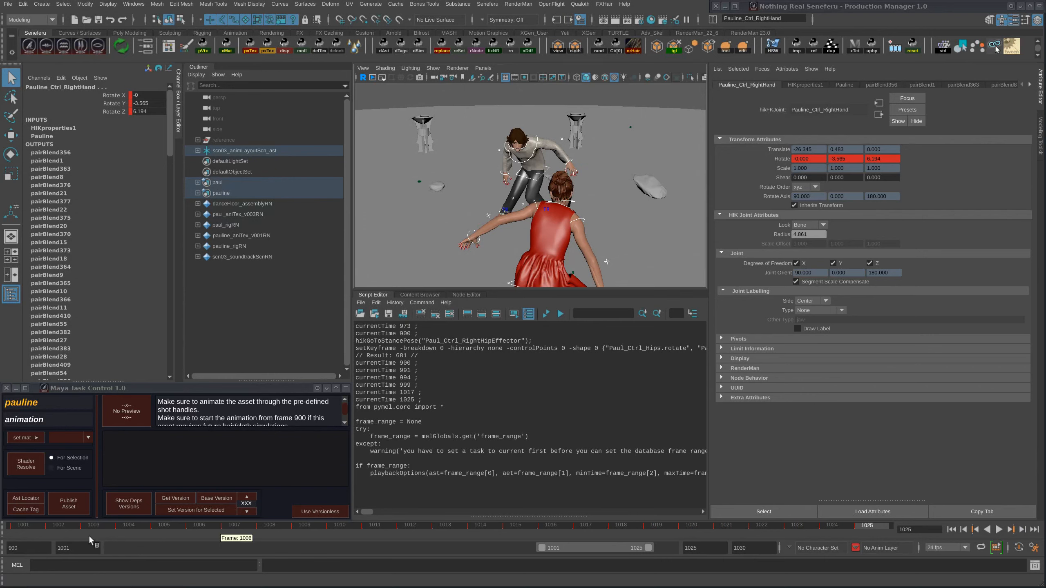
left_click(32, 524)
key("alt+v")
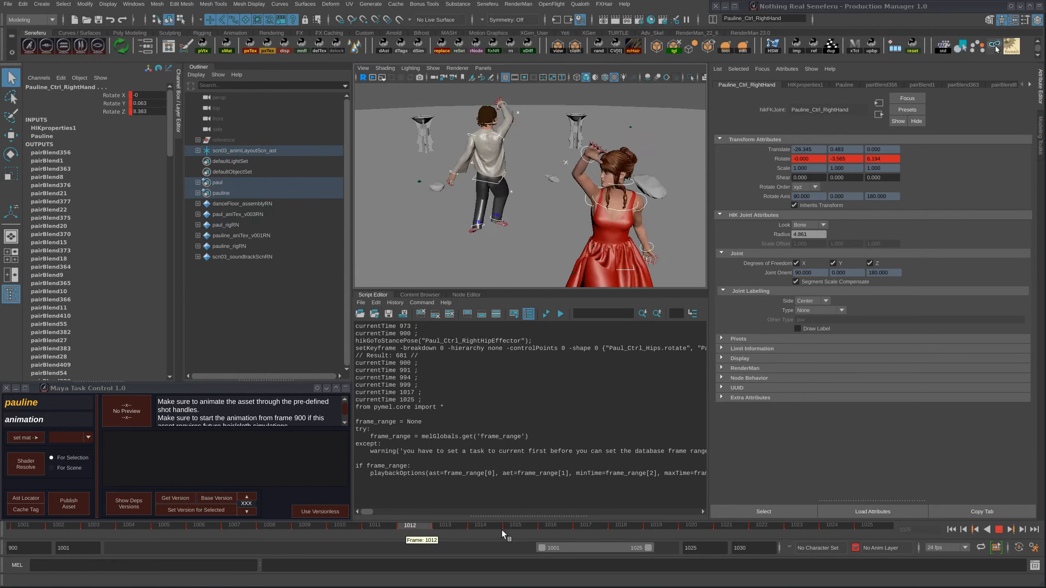
Step: Switch the viewport back to the top-down view, play the animation, and return to frame 1001
left_click(483, 68)
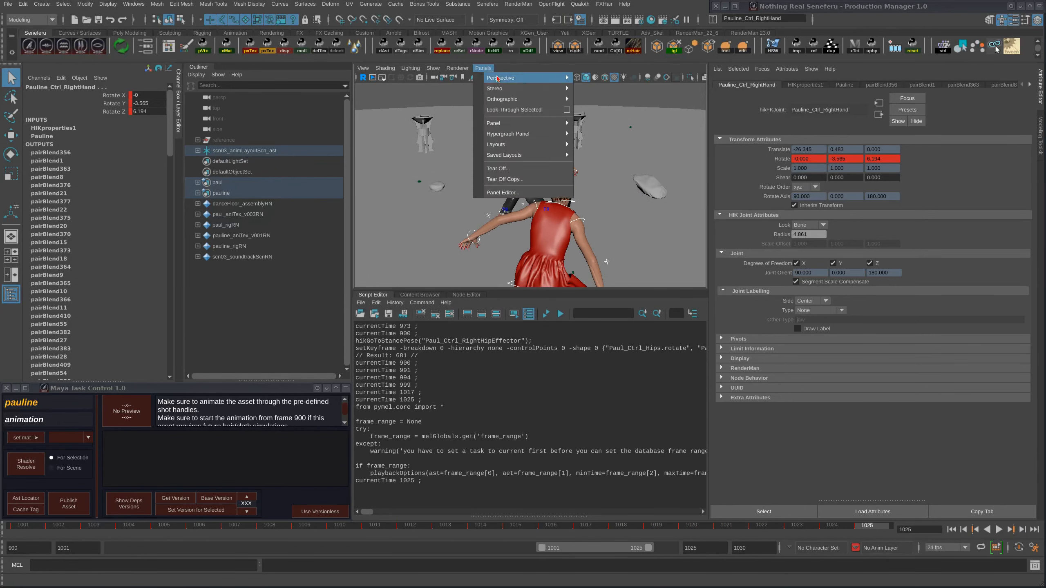
left_click(605, 99)
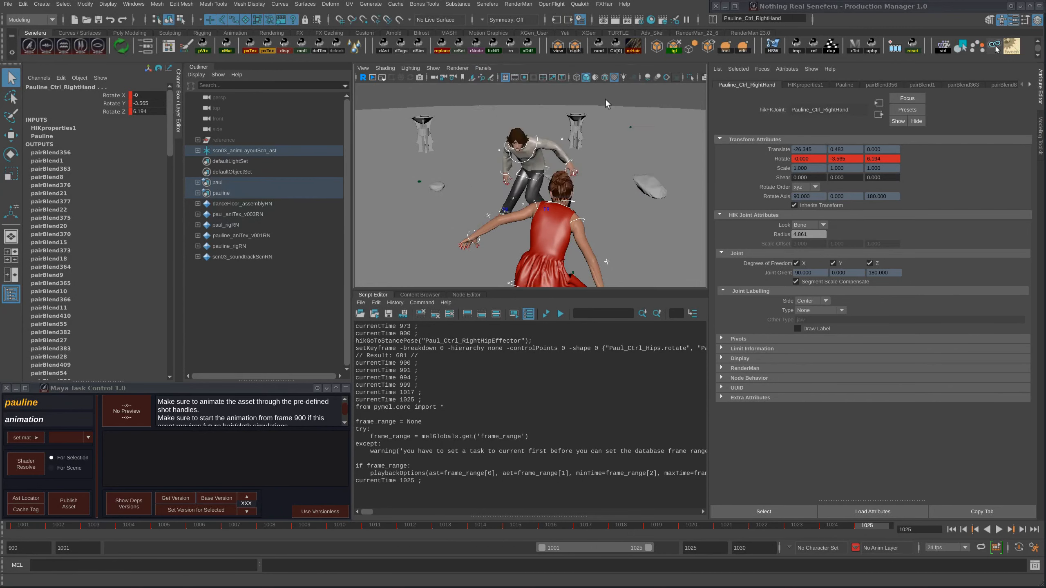
left_click(22, 524)
key("alt+v")
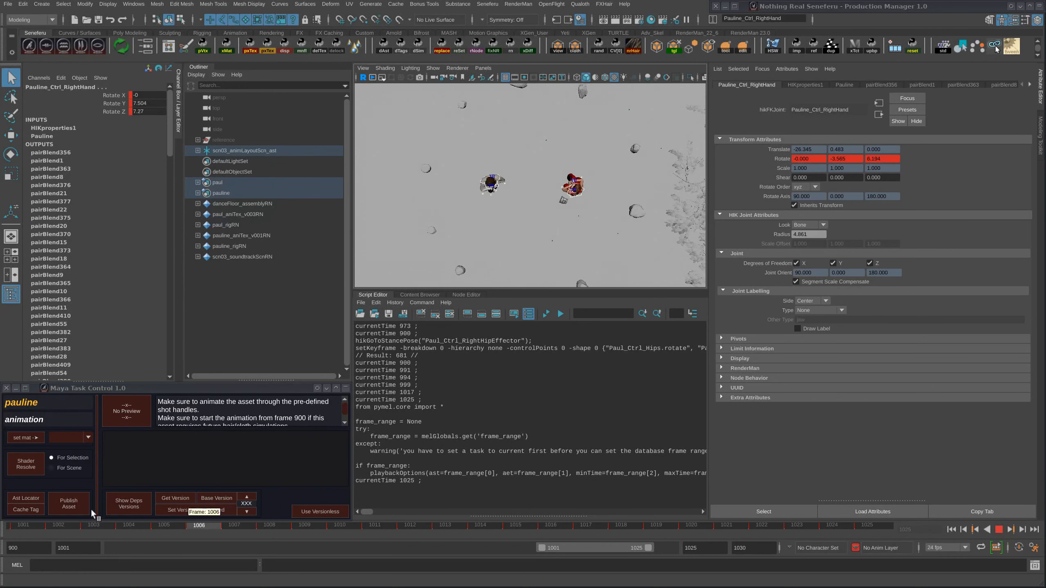
left_click(1, 529)
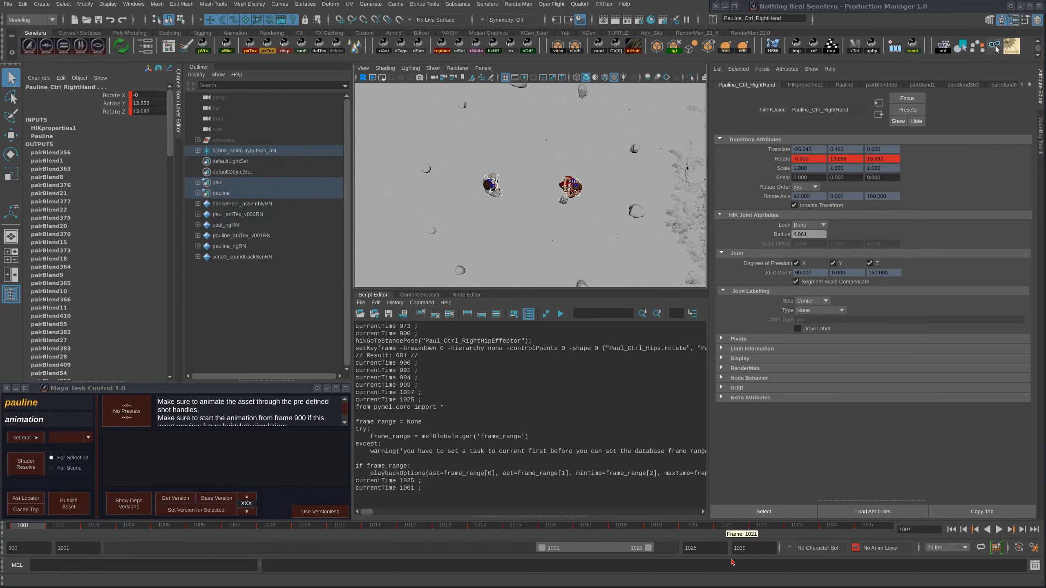
Step: Scrub the animation to frame 1025, extend the playback range end to 1030, and scrub through the extra handle frames
left_click(698, 548)
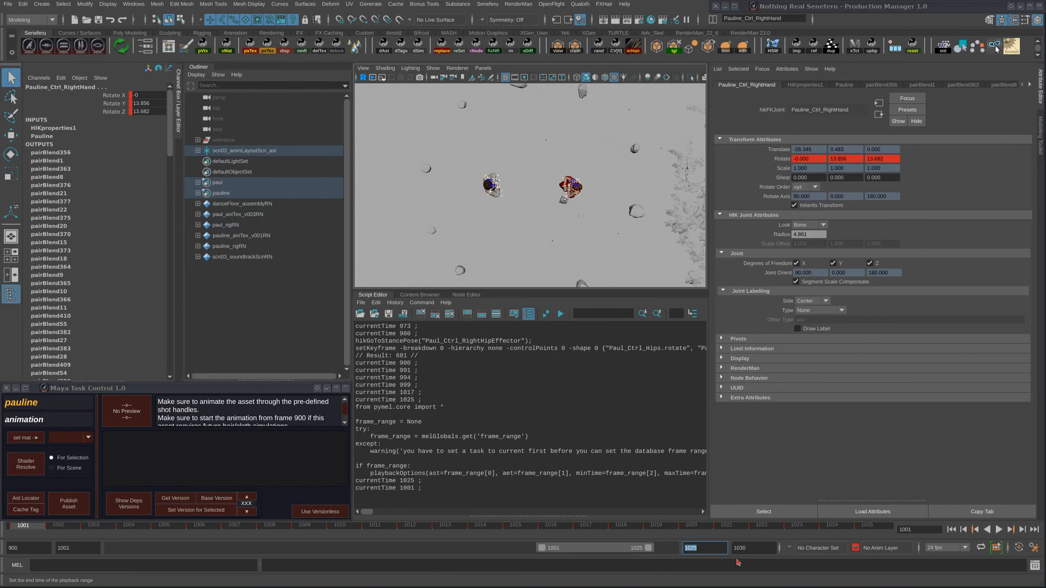
left_click(751, 550)
left_click(754, 548)
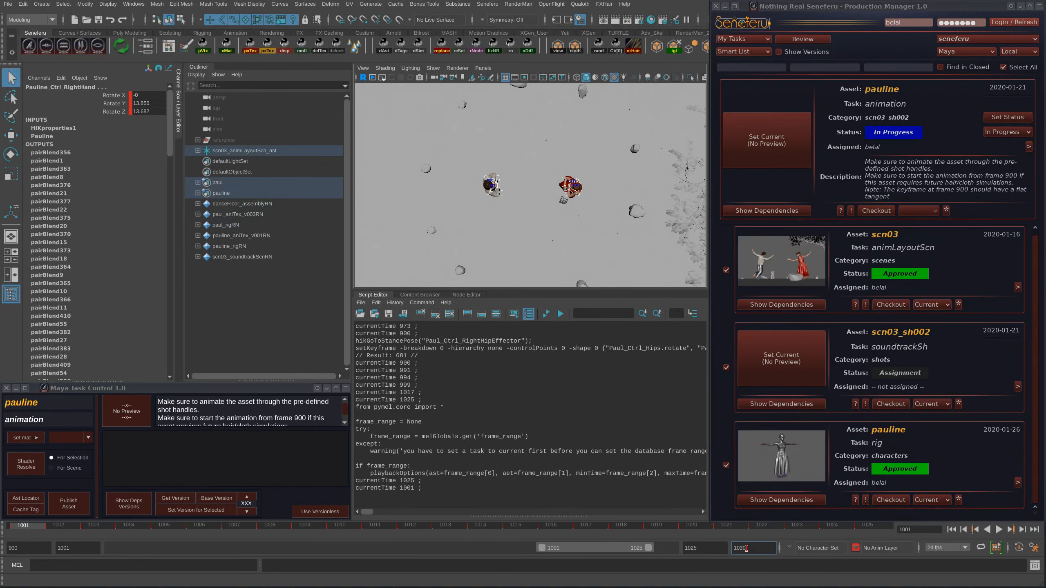
left_click_drag(746, 547, 718, 548)
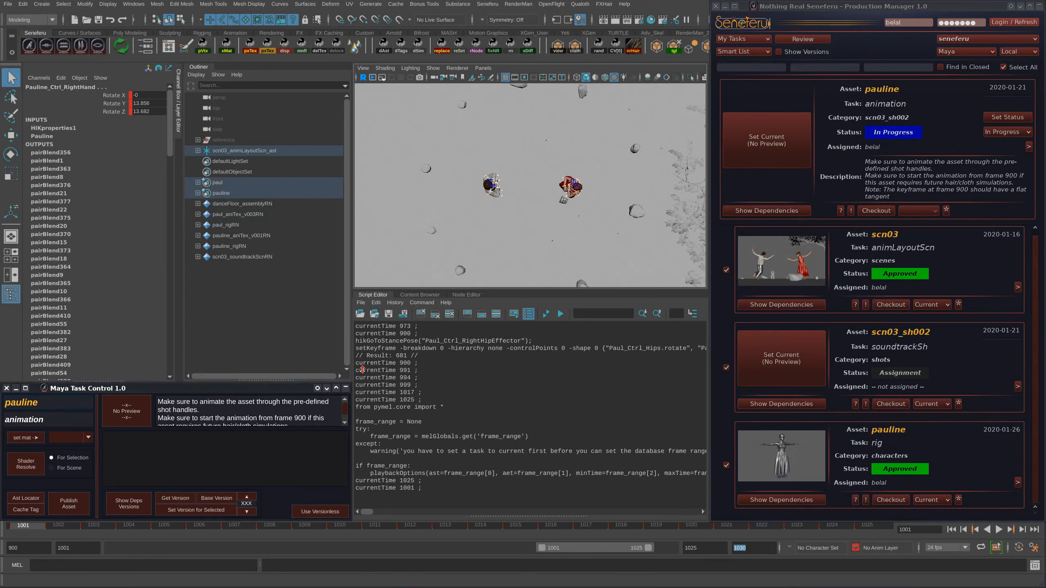
left_click(1033, 329)
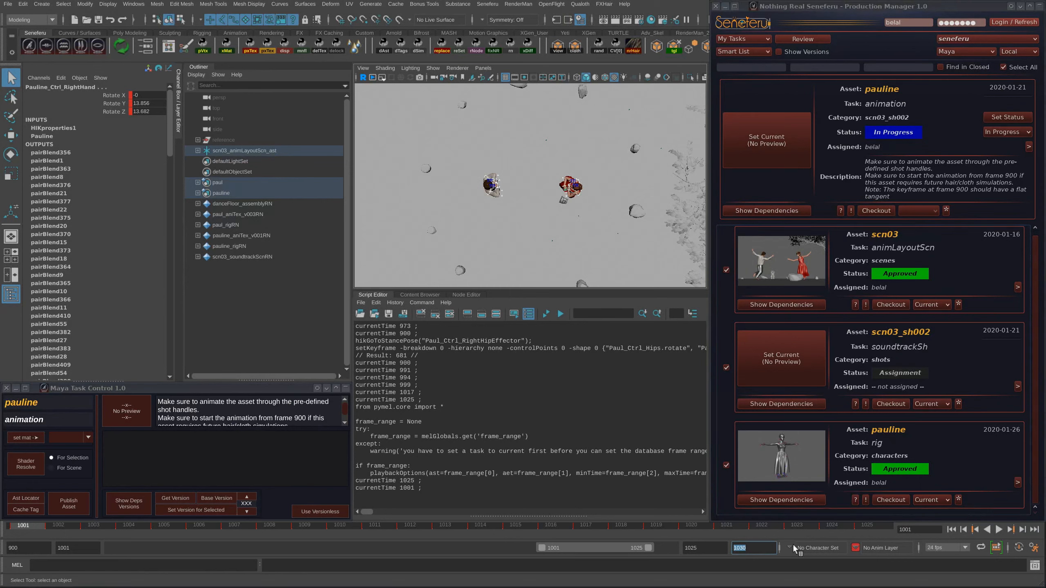
left_click_drag(675, 531, 867, 530)
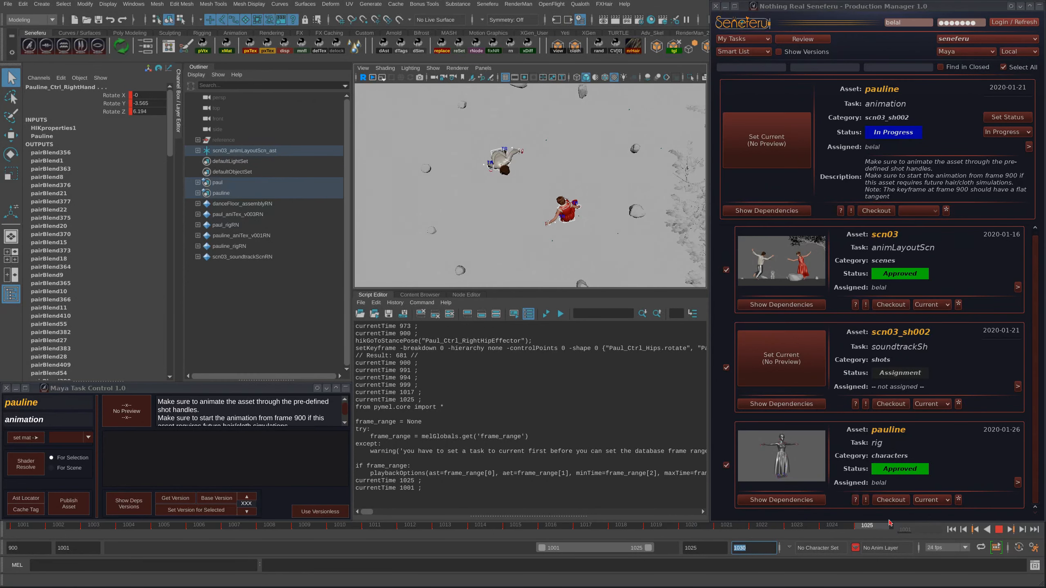
left_click_drag(648, 548, 670, 548)
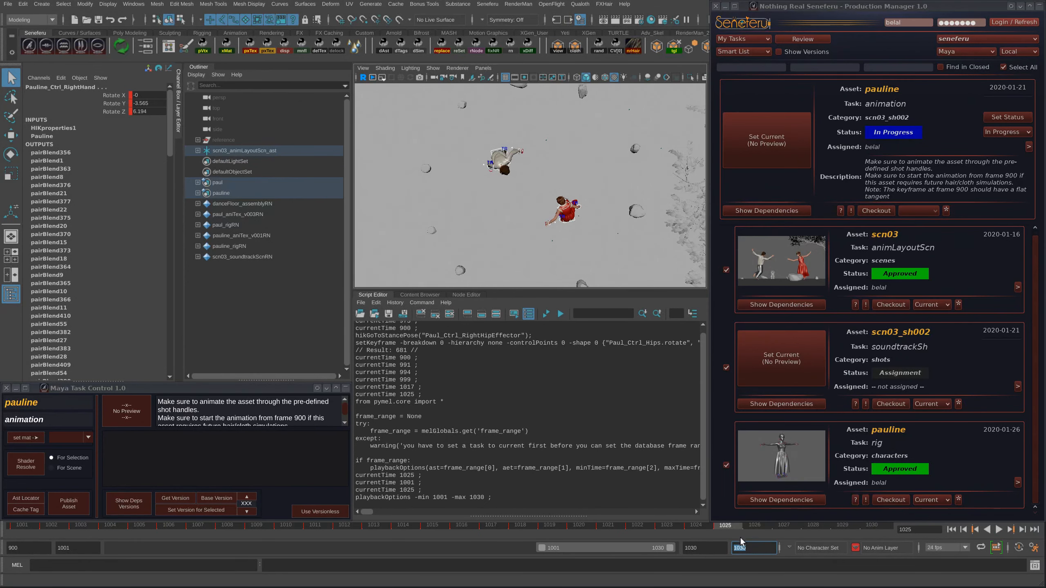
mouse_move(733, 526)
left_mouse_down()
mouse_move(815, 517)
mouse_move(888, 528)
mouse_move(678, 535)
mouse_move(836, 526)
mouse_move(695, 545)
mouse_move(866, 529)
mouse_move(576, 526)
mouse_move(749, 533)
mouse_move(822, 520)
mouse_move(481, 537)
mouse_move(125, 509)
mouse_move(19, 529)
mouse_move(942, 531)
left_mouse_up()
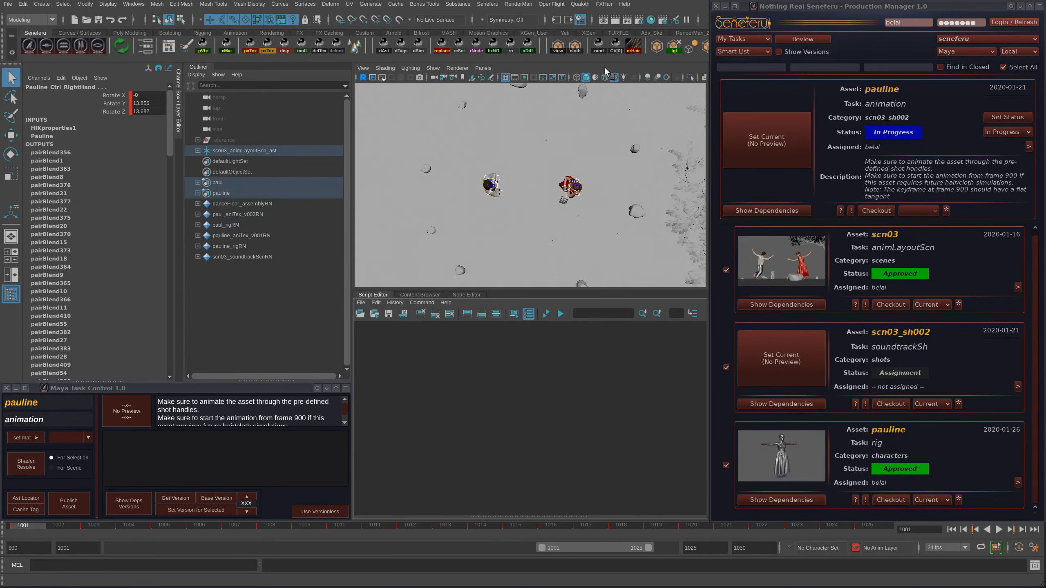
Step: Open the Seneferu Playblast tool, move its window clear of the Production Manager, and set the playblast camera to Shot_002
left_click(101, 52)
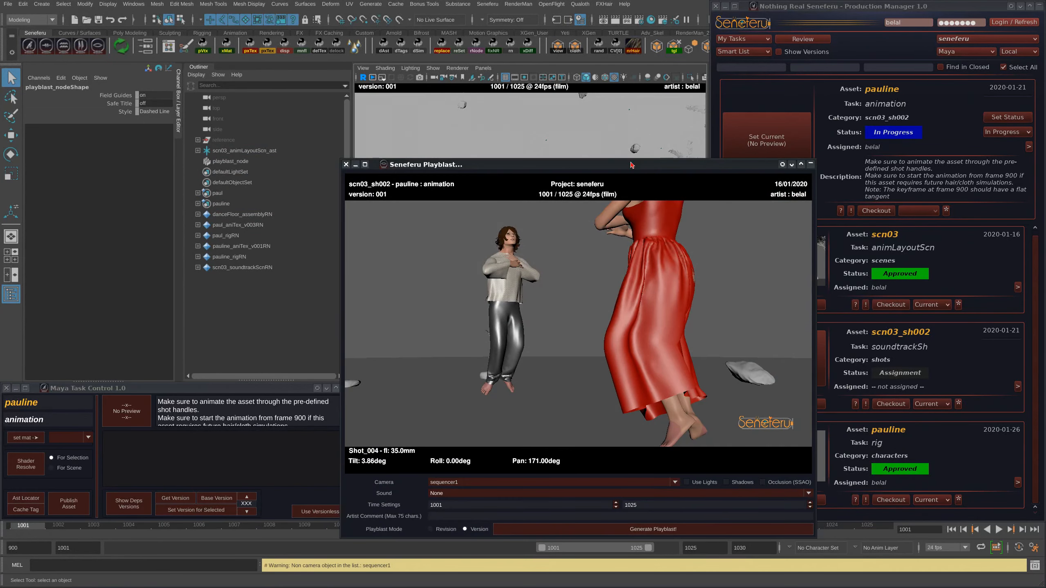
left_click_drag(634, 166, 320, 98)
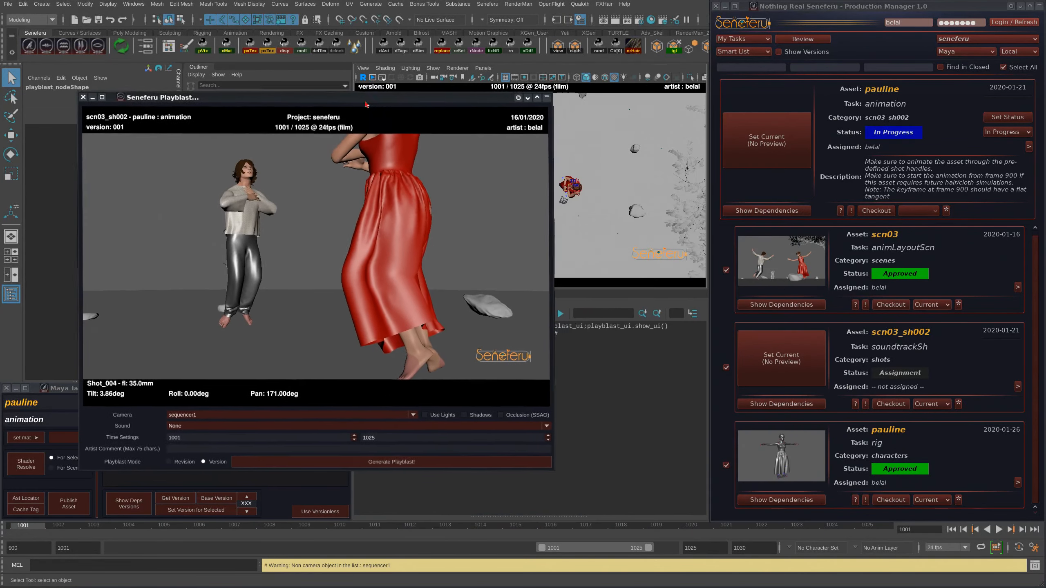
left_click(204, 416)
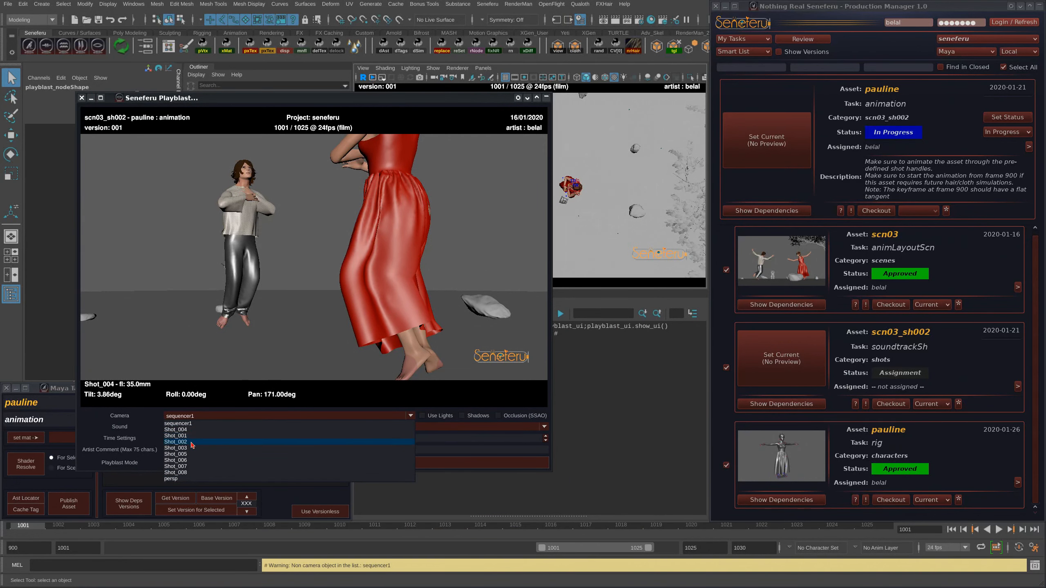
left_click(177, 442)
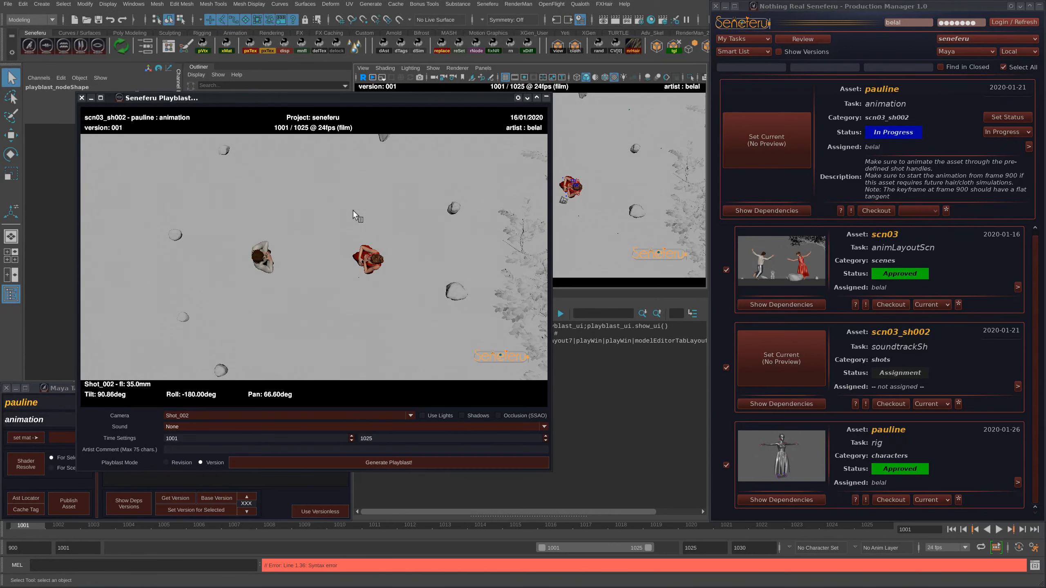
Step: Generate a version playblast of pauline's animation through the Shot_002 camera for frames 1001 to 1025, and close the playblast window
left_click_drag(342, 100, 337, 73)
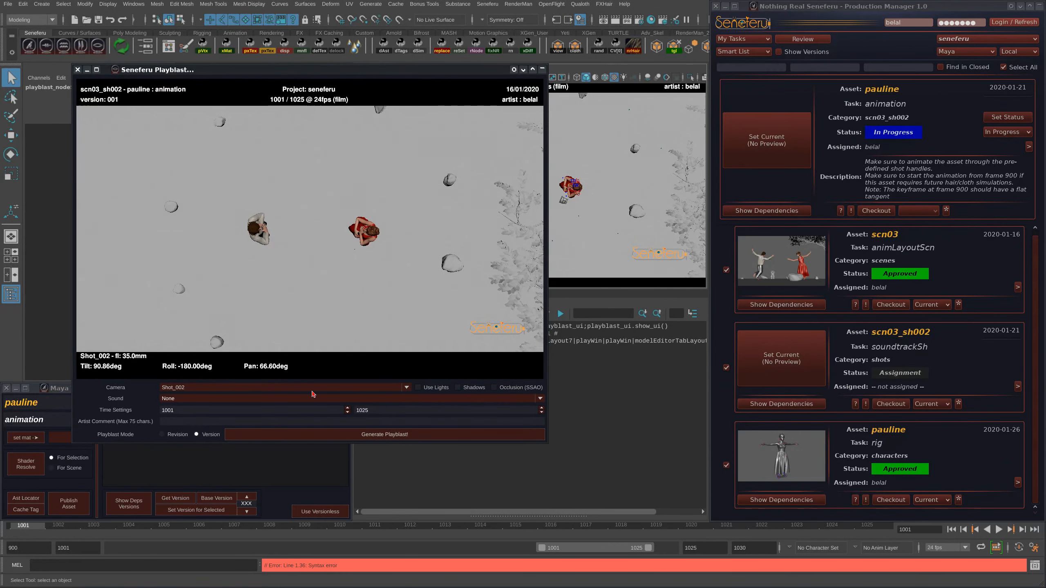
left_click(323, 438)
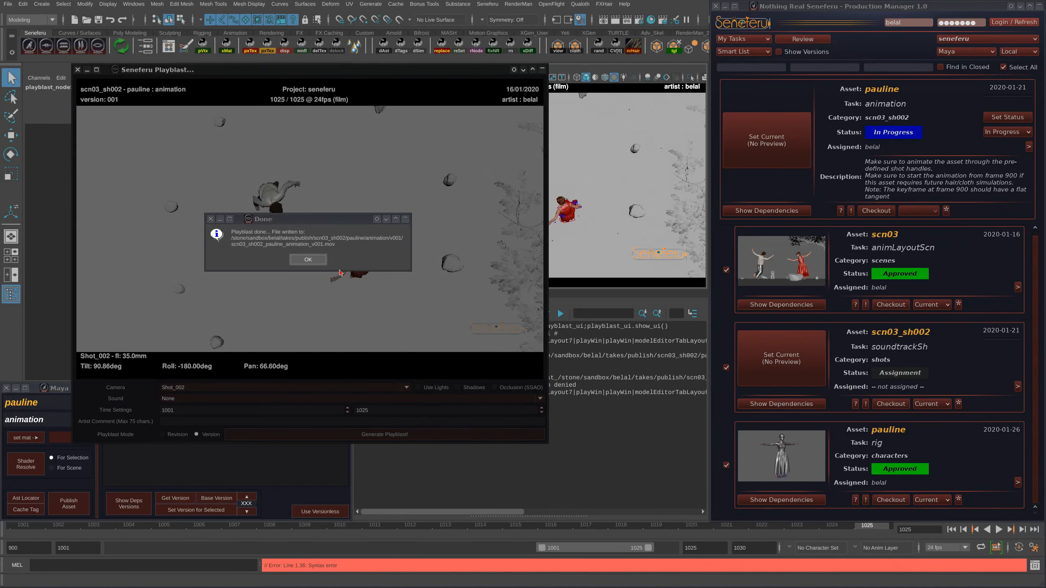
double_click(312, 246)
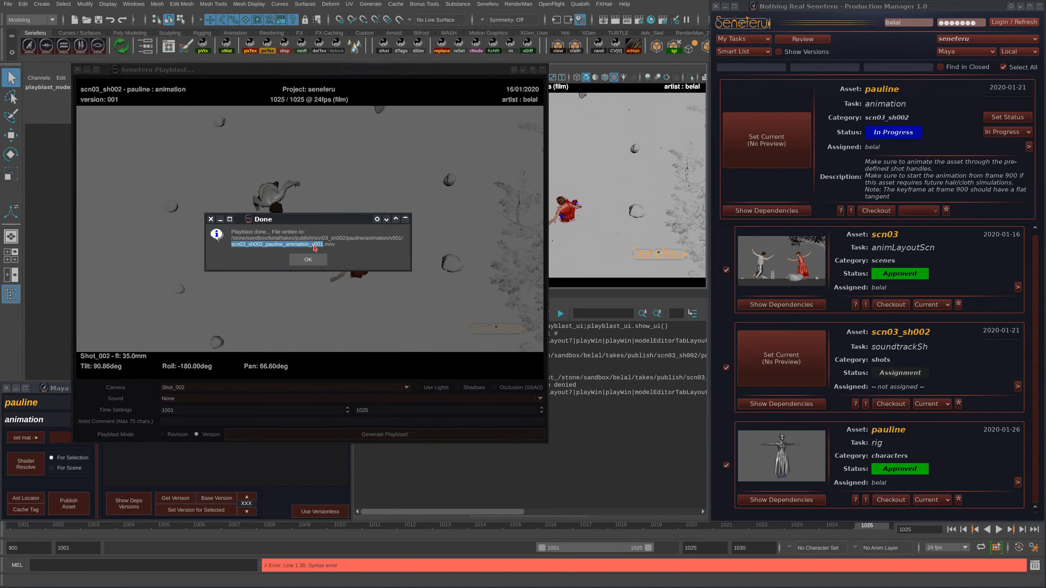
triple_click(315, 247)
left_click(308, 259)
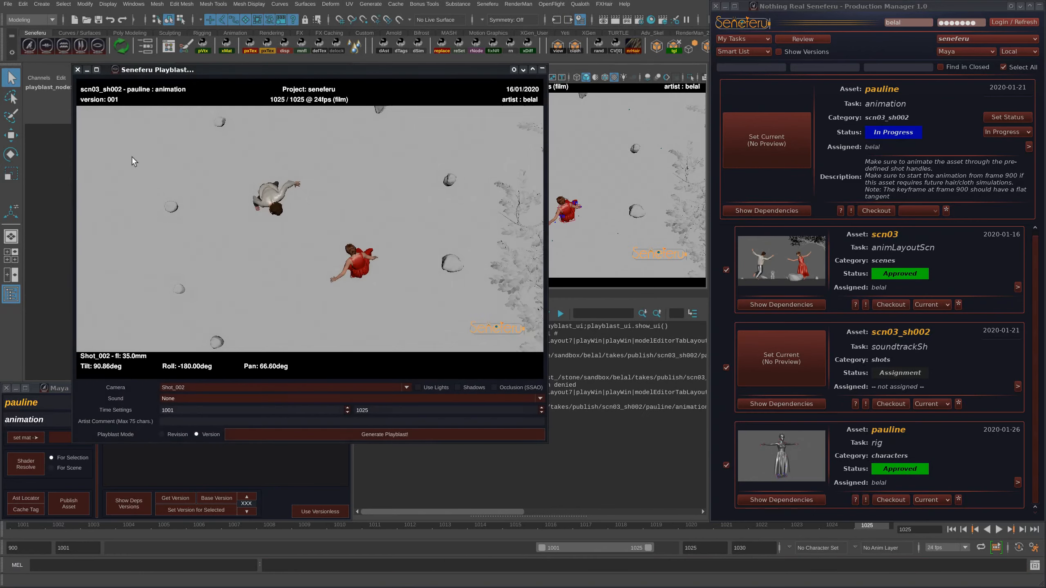
left_click(77, 69)
Step: Place scn03_animLayoutScn_ast under pauline's animation asset locator and publish it despite conflicting names, without additional files, setting the status to Art Review
left_click(245, 151)
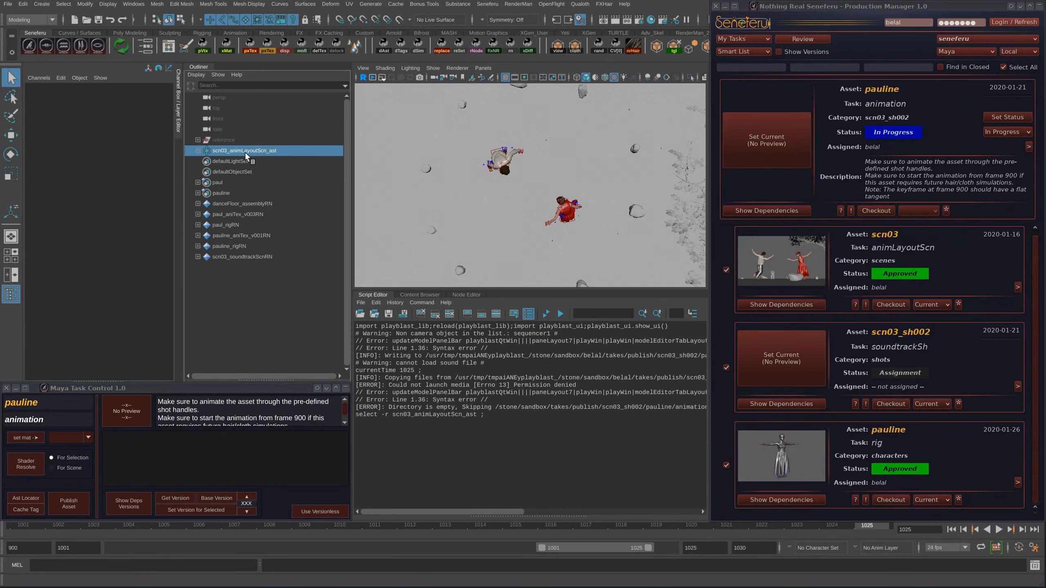
left_click(25, 498)
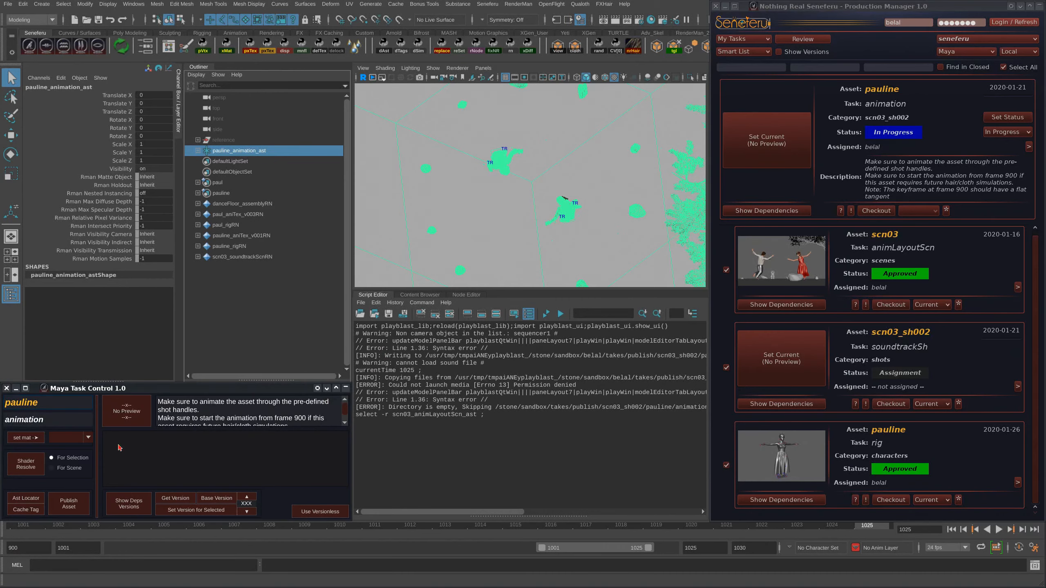
left_click(73, 503)
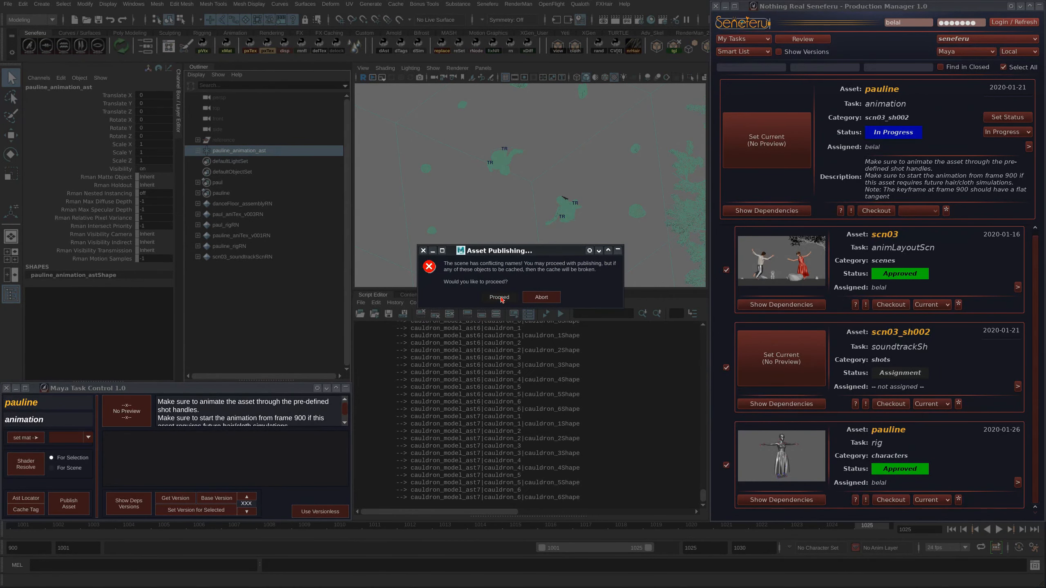
left_click(501, 297)
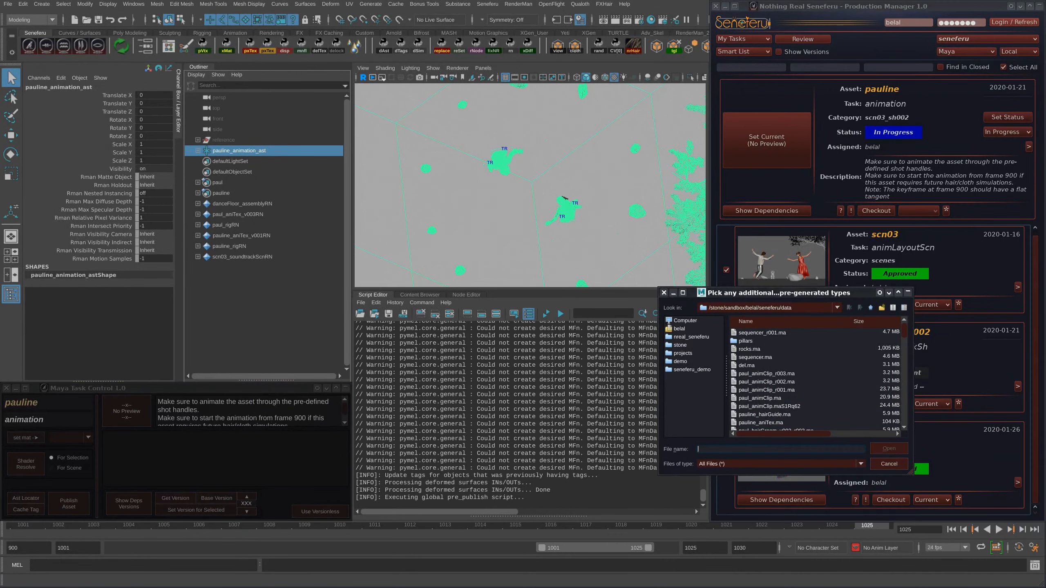
left_click(888, 464)
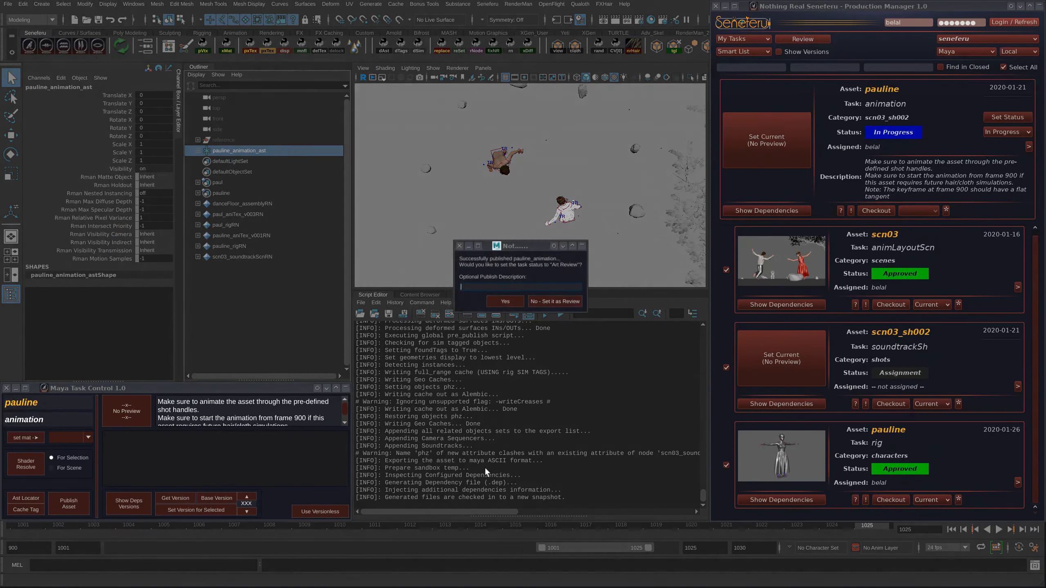
left_click(504, 303)
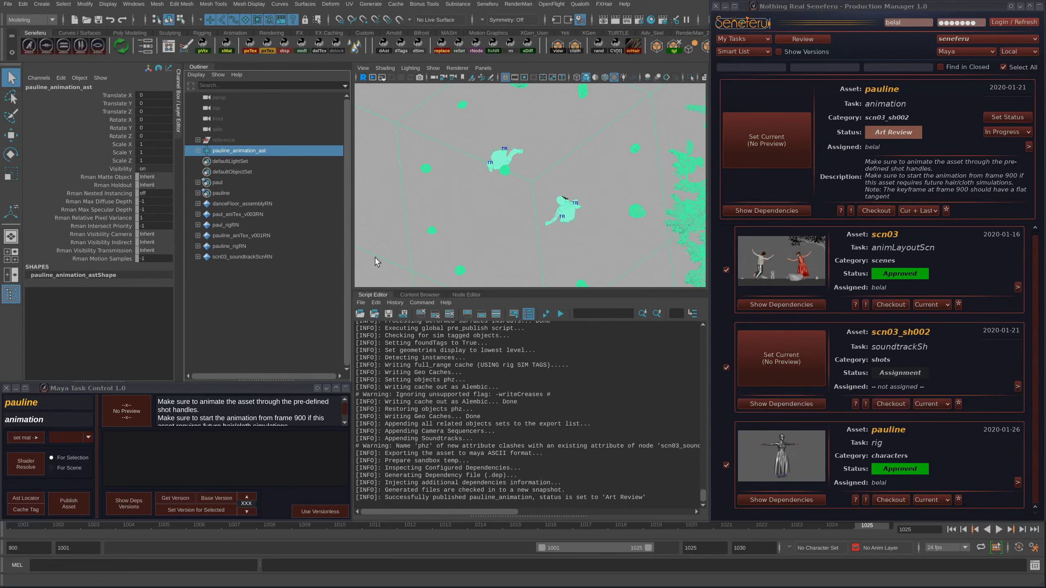
Step: Inspect the hierarchy under pauline_animation_ast and clear its selection
left_click(198, 150)
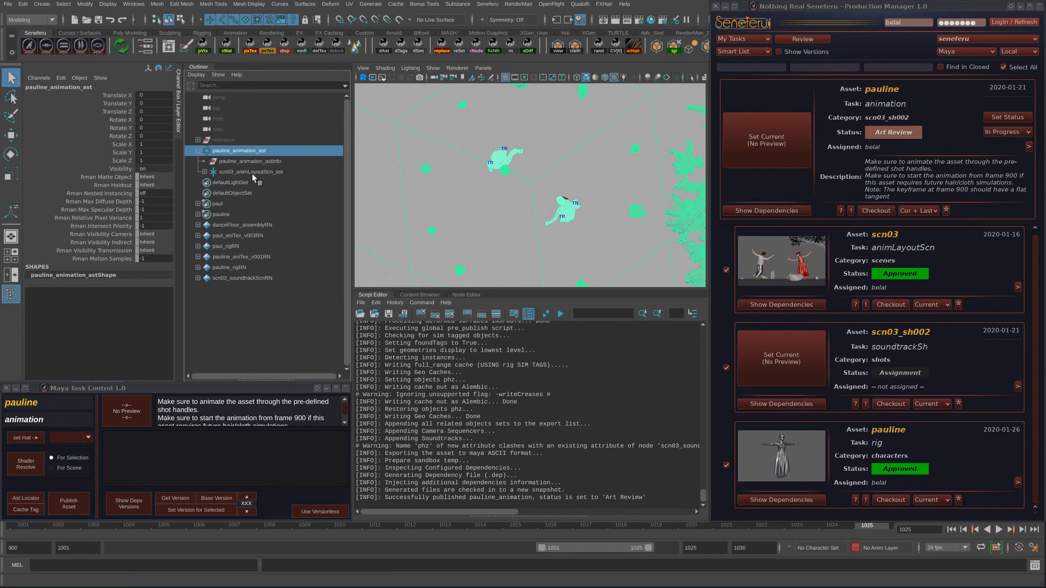
left_click(230, 152)
left_click(198, 150)
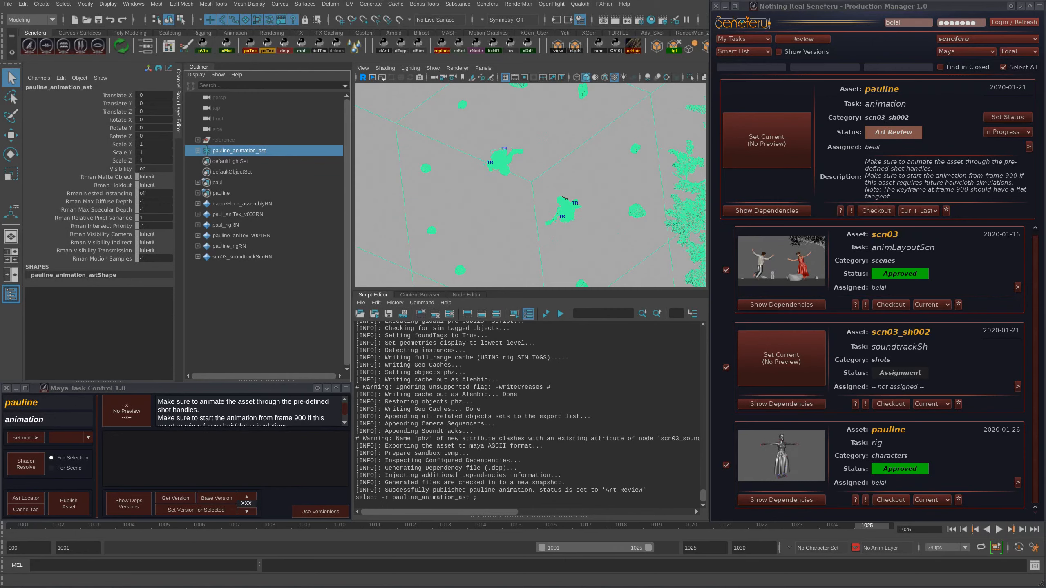
left_click(564, 198)
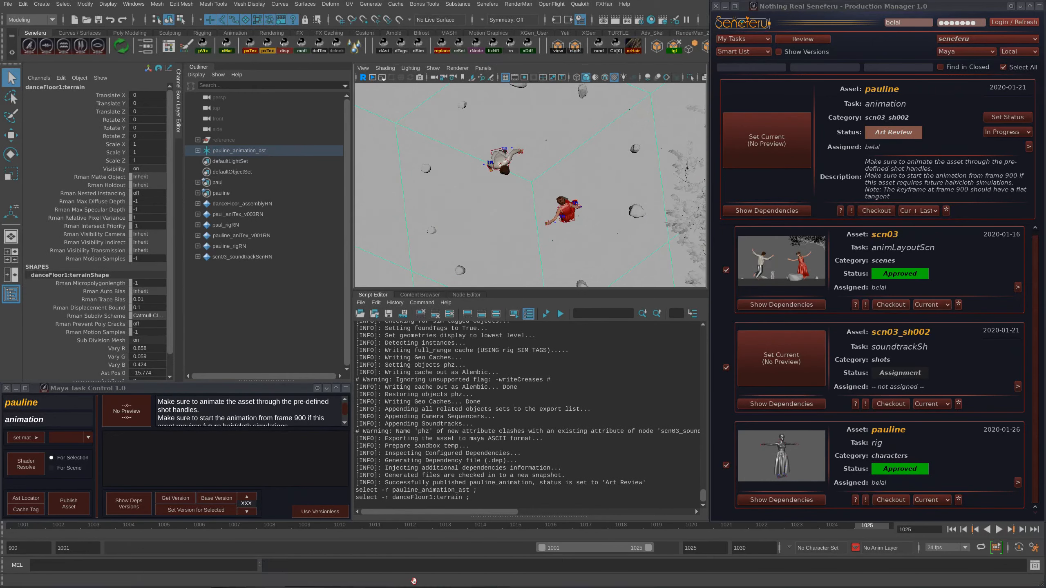
Step: Check in scn03_sh002_pauline_animation_v001.mov to pauline's animation task by appending it to the existing version, and close the file manager
left_click_drag(413, 581, 354, 388, "alt")
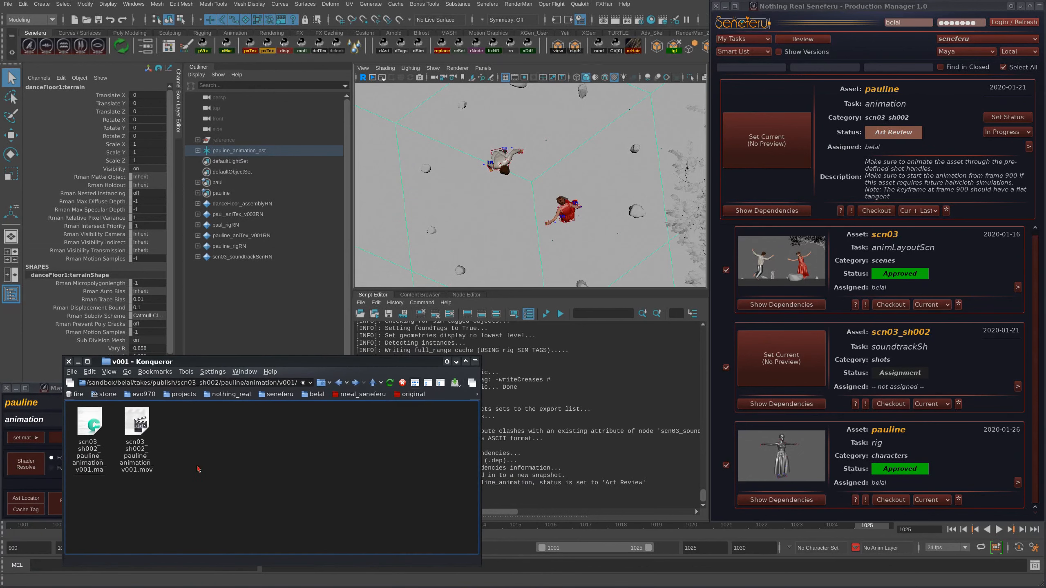
left_click_drag(175, 363, 172, 335)
left_click_drag(135, 429, 770, 142)
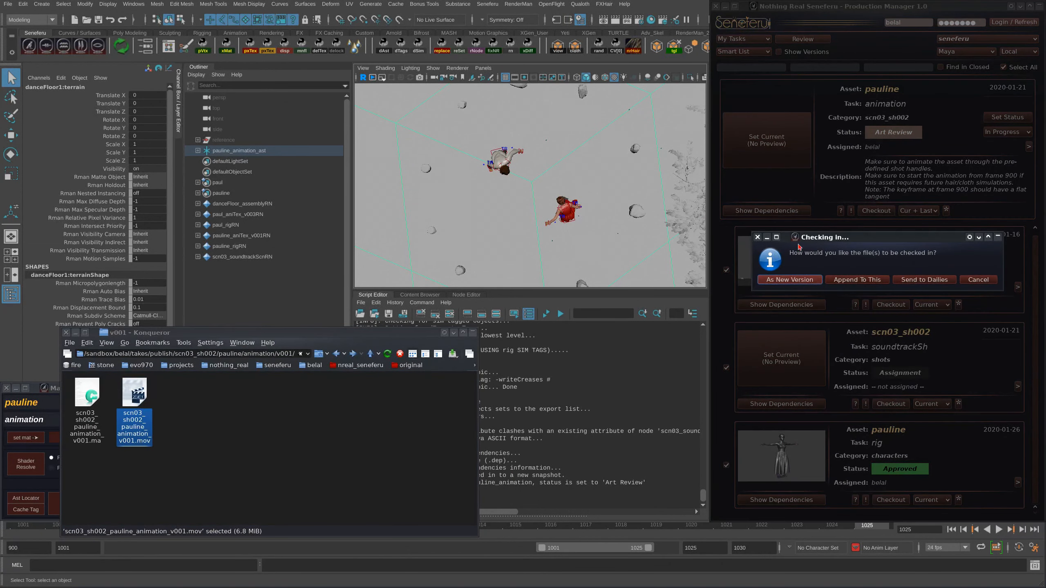
left_click(858, 279)
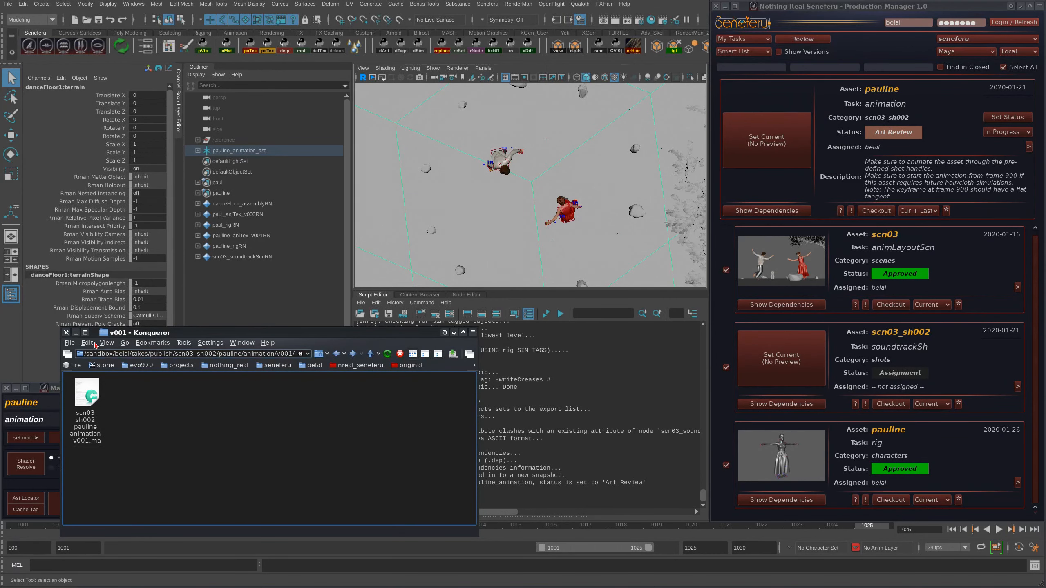
left_click(66, 333)
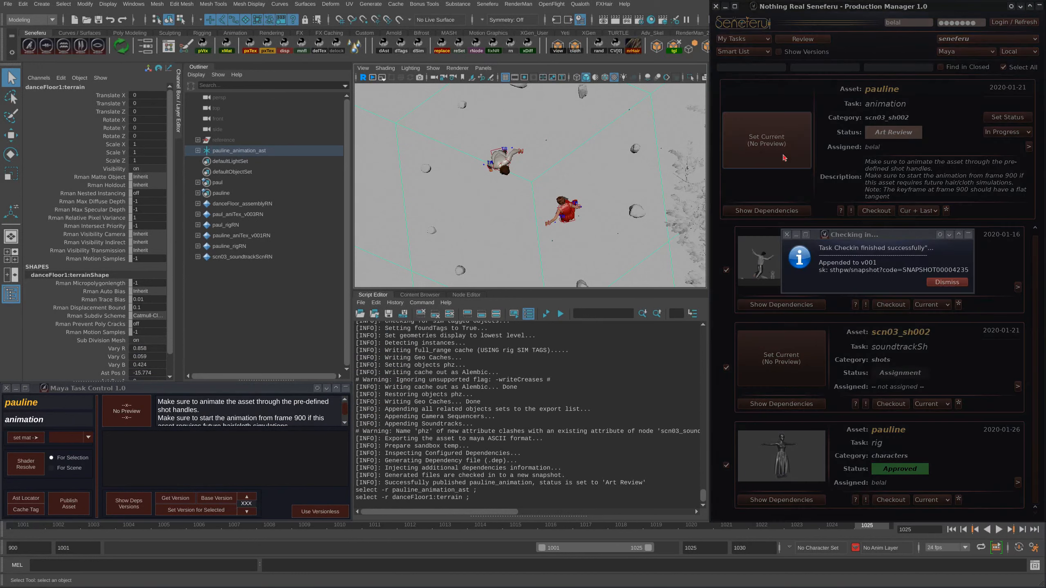
left_click(946, 282)
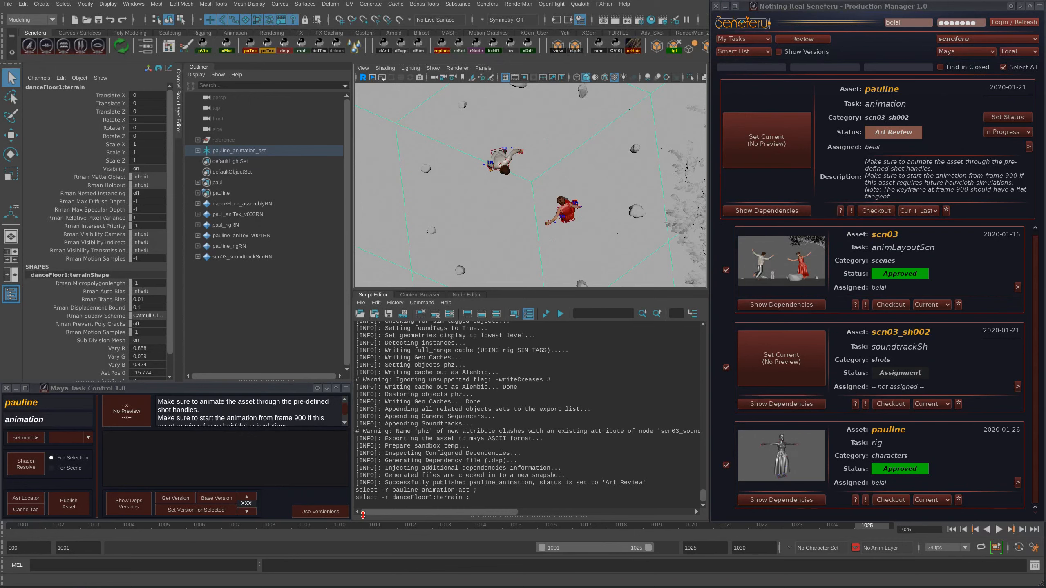
Step: Return to frame 1001 and capture a viewport region of about 761 × 488 pixels as the preview image of pauline's animation task
left_click(951, 530)
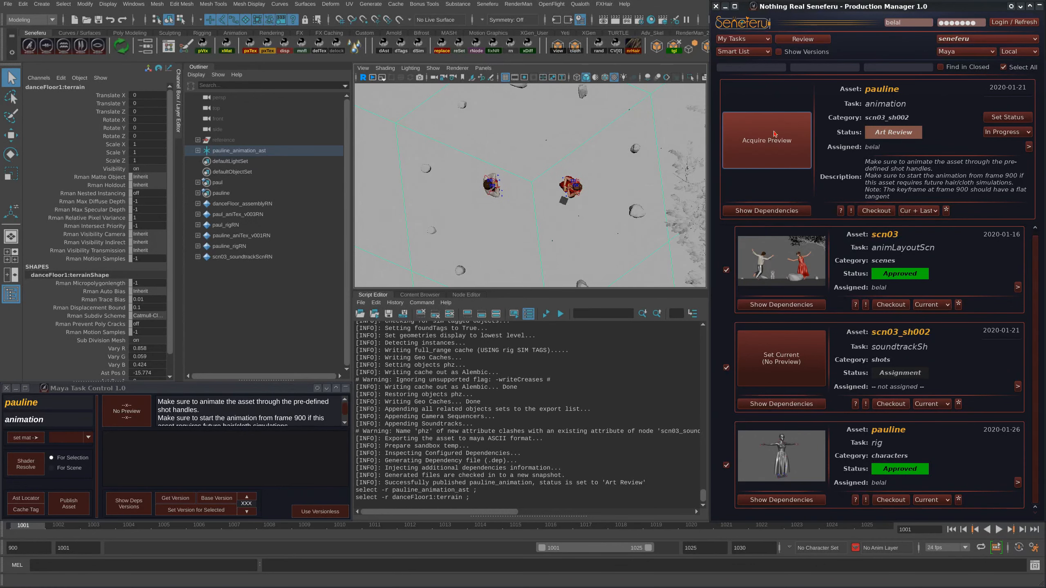
left_click_drag(422, 114, 658, 282)
left_click_drag(559, 215, 516, 182)
left_click_drag(614, 250, 685, 290)
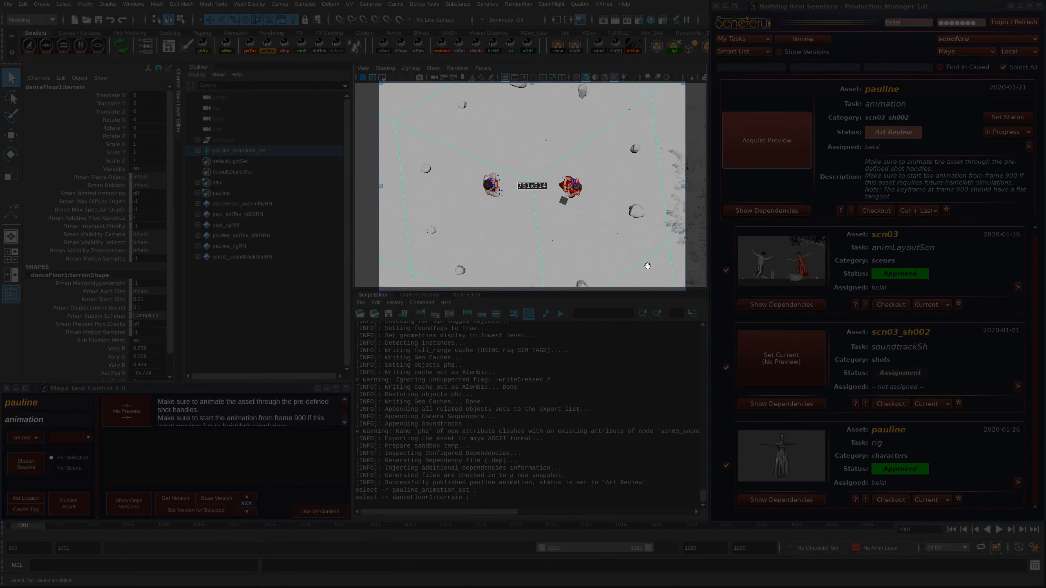
left_click_drag(685, 84, 690, 95)
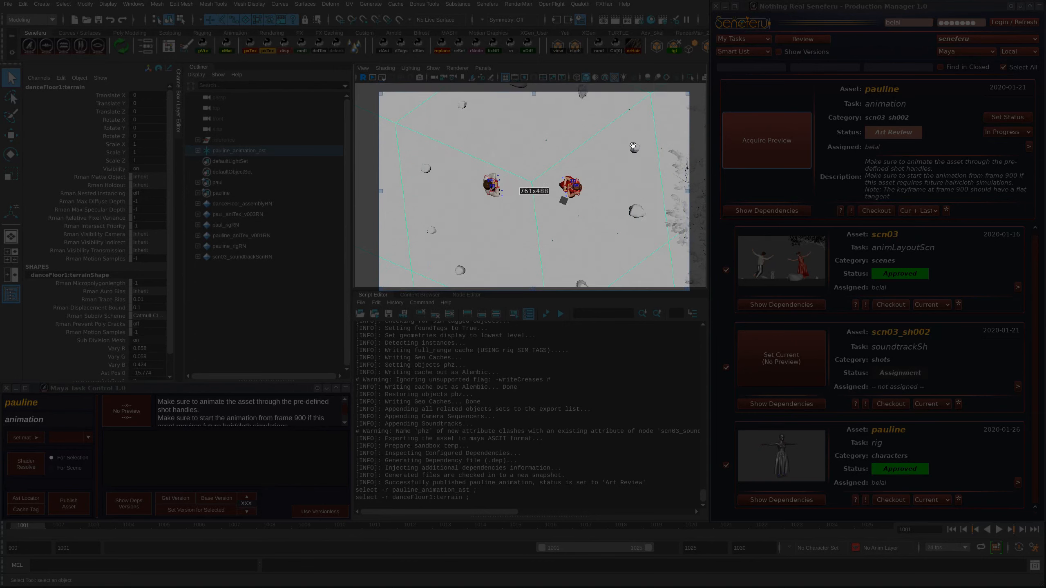
left_click_drag(600, 171, 601, 164)
double_click(602, 167)
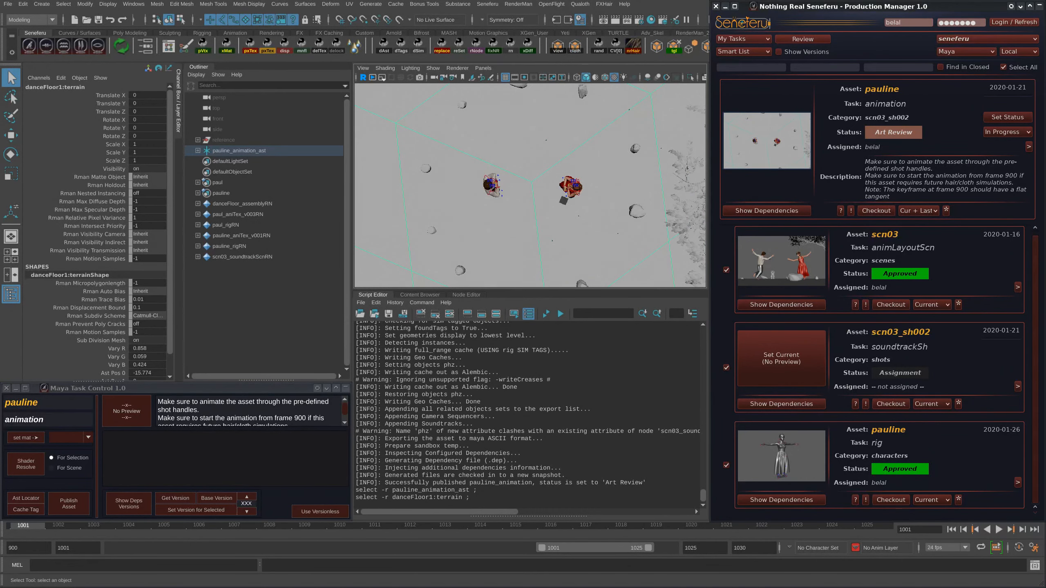
Step: Play the checked-in movie pauline_animation_v001.mov from the task preview and close the player
left_click(768, 153)
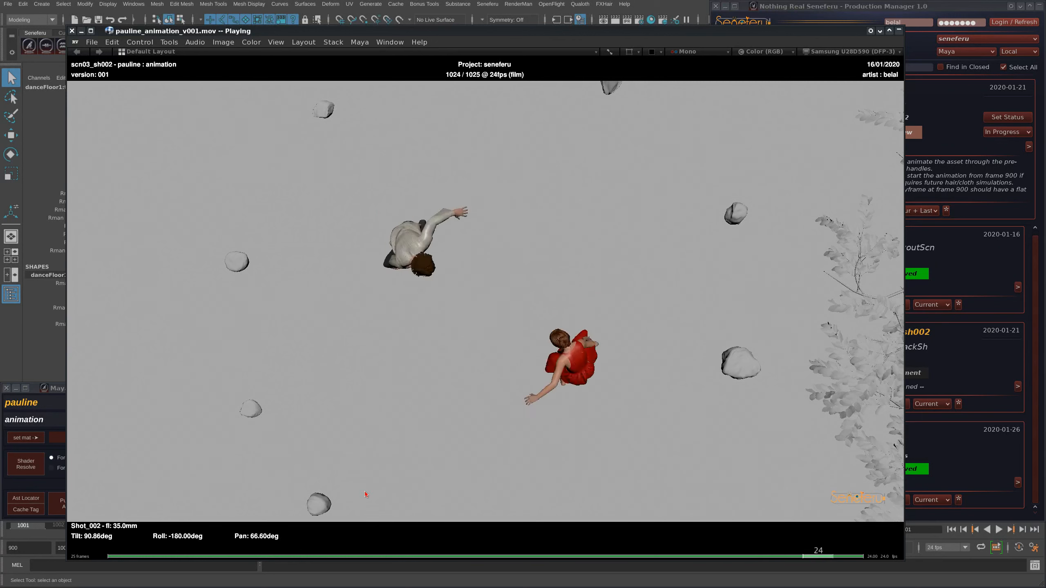
key("q")
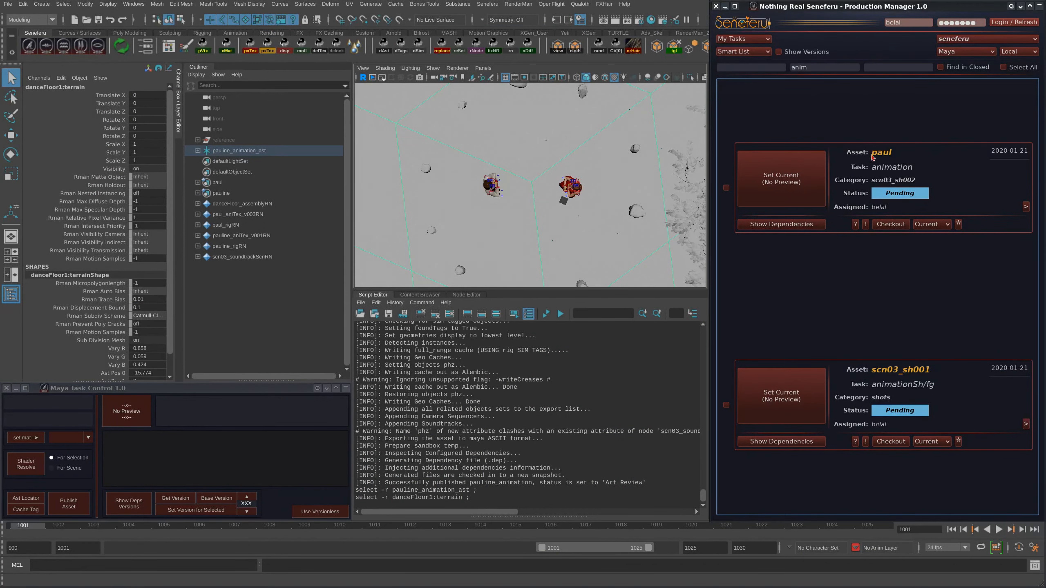
Step: Set paul's animation task in scn03_sh002 as the current task
left_click(781, 178)
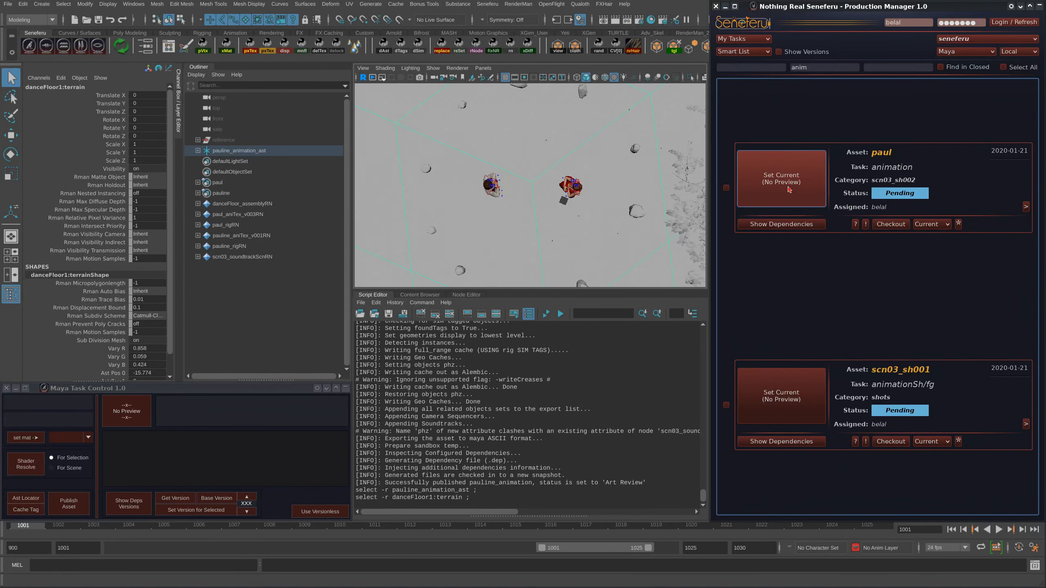
left_click(813, 198)
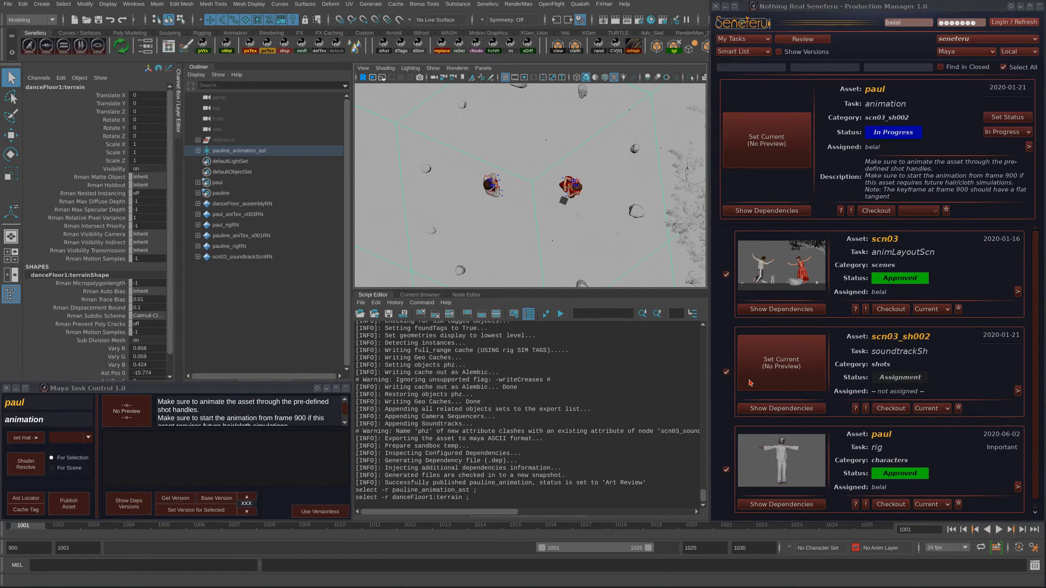
Step: Unparent scn03_animLayoutScn_ast from pauline_animation_ast to the world and delete the leftover pauline_animation_ast locator
left_click(198, 150)
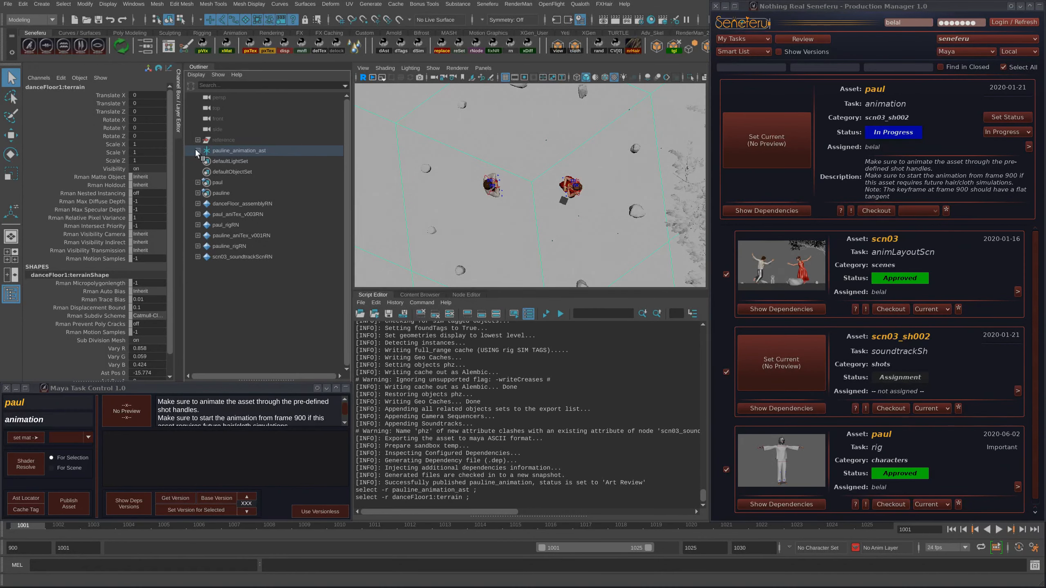
left_click(238, 173)
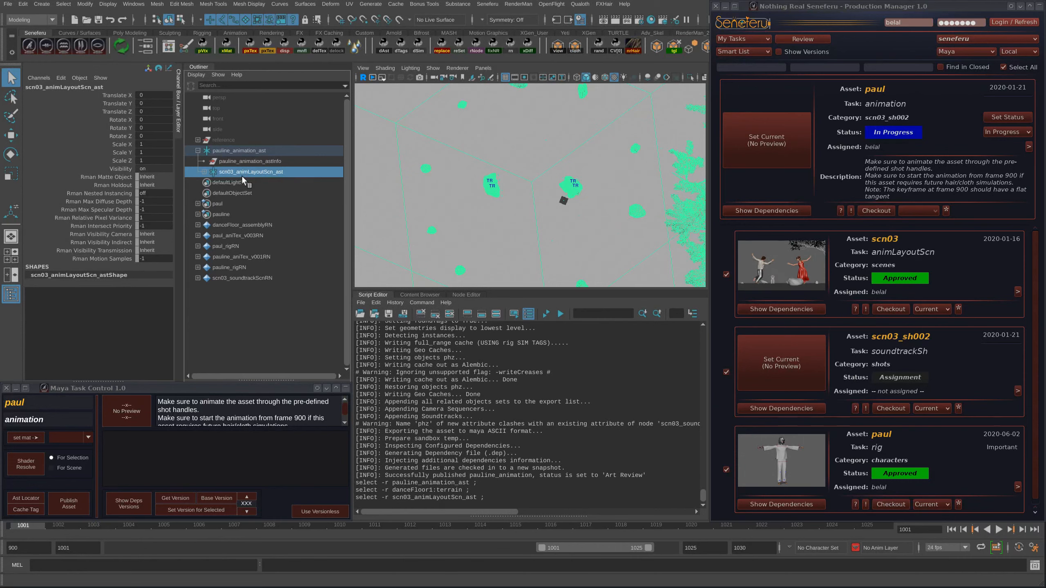
key("shift+p")
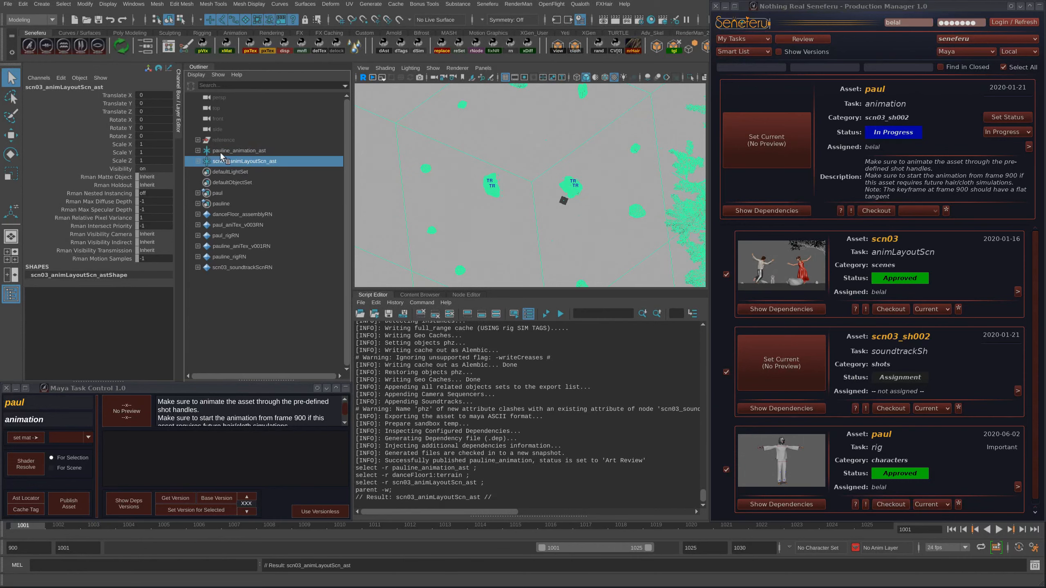
left_click(227, 152)
key("Delete")
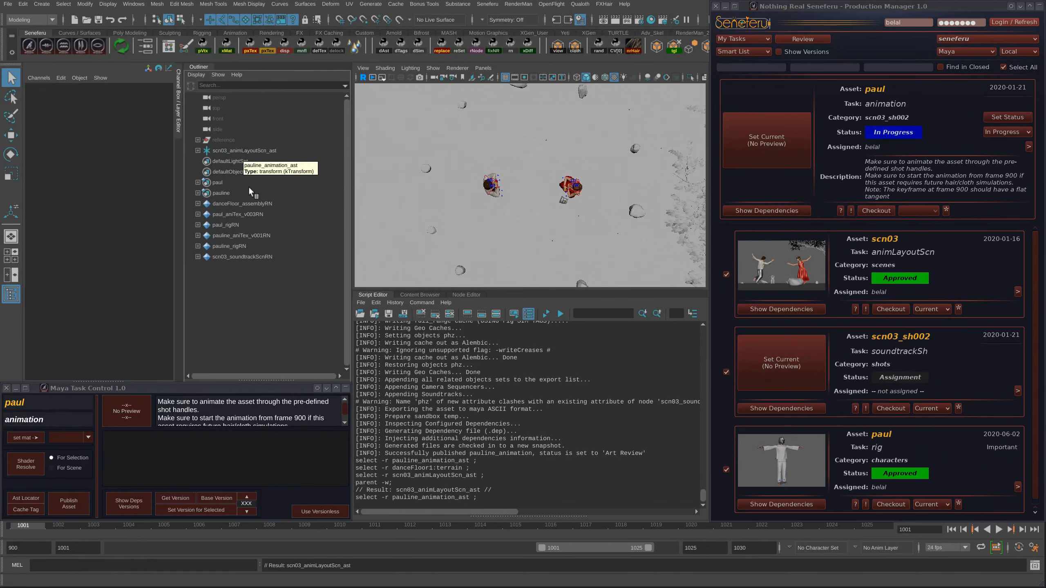
Step: Place scn03_animLayoutScn_ast under a new asset locator for paul's animation task
left_click(264, 150)
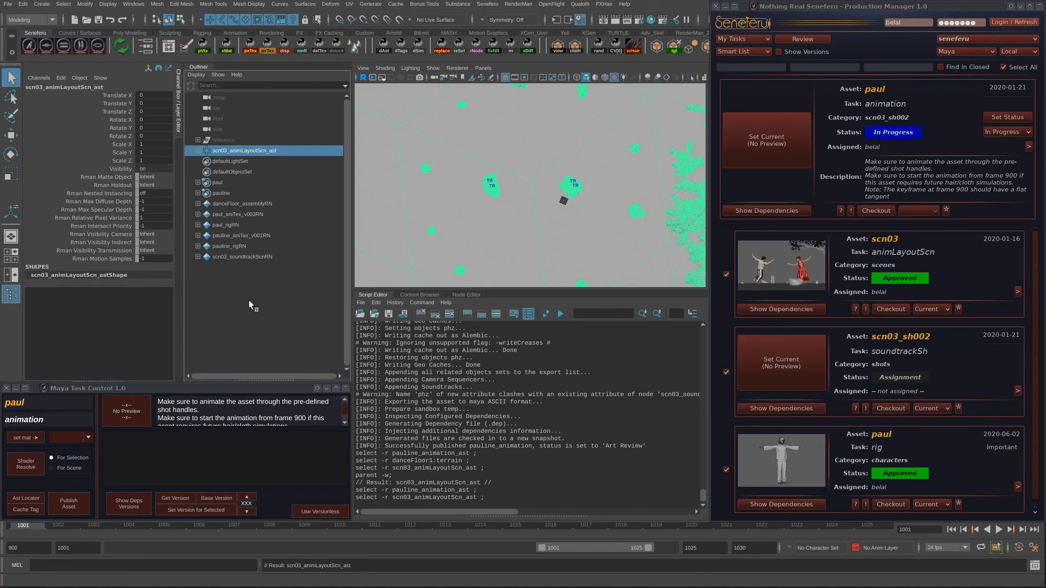
left_click(40, 499)
left_click(491, 356)
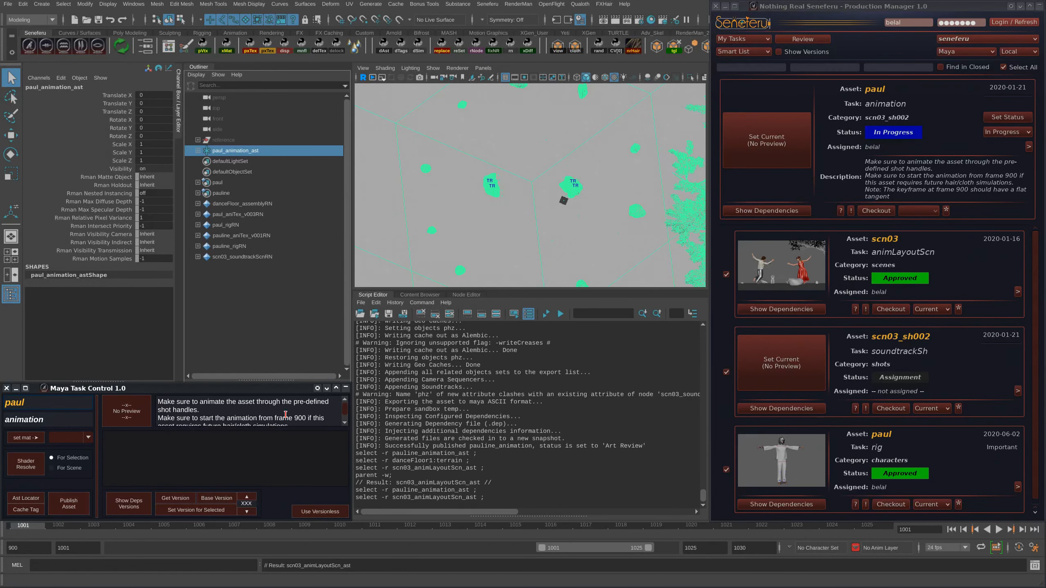
Step: Publish paul's animation asset despite the conflicting names, capture the full viewport as its preview, and set the task status to Art Review
left_click(449, 314)
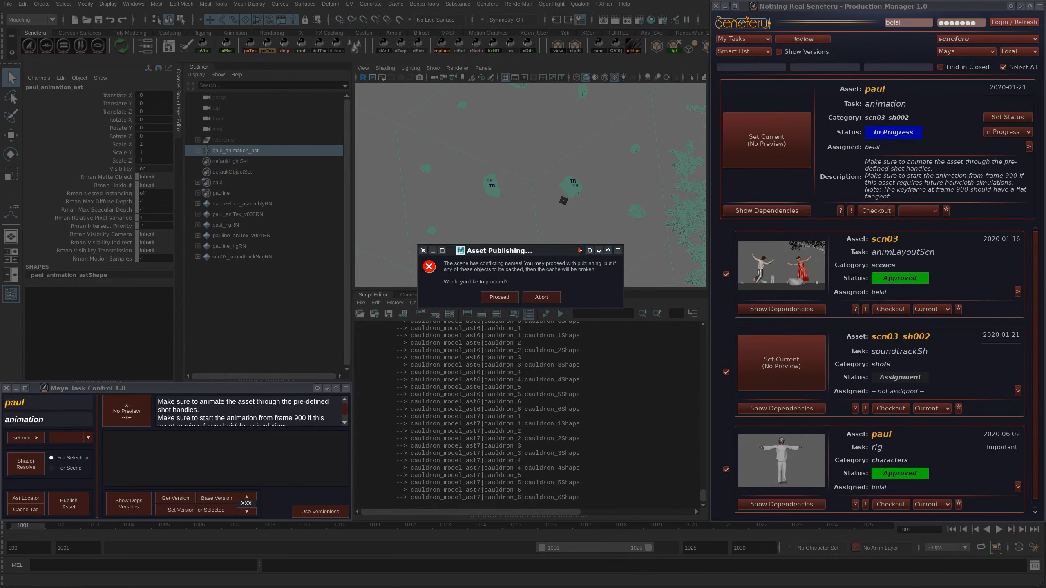
left_click(497, 297)
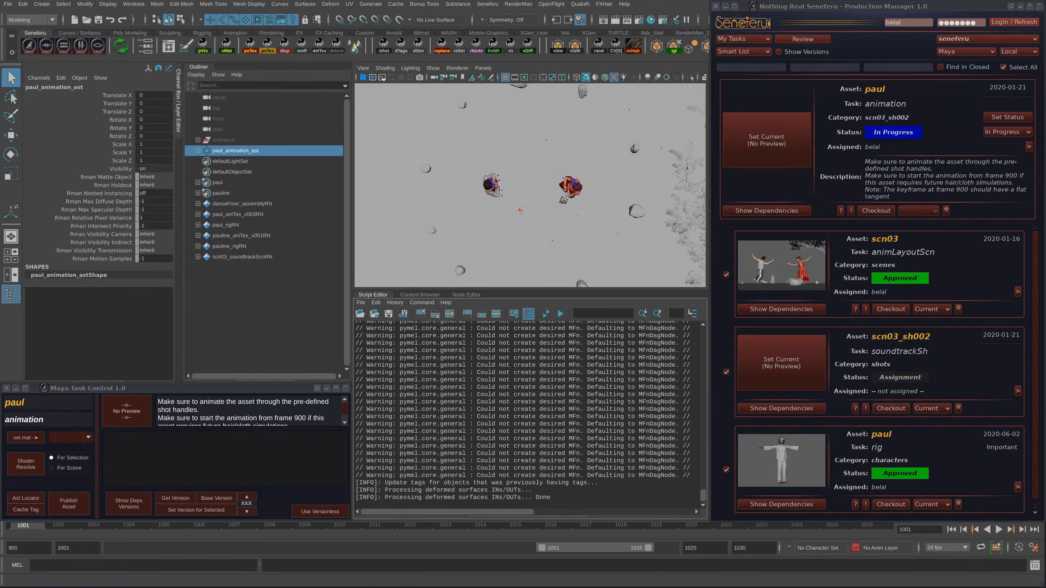
left_click_drag(362, 85, 701, 284)
key("Return")
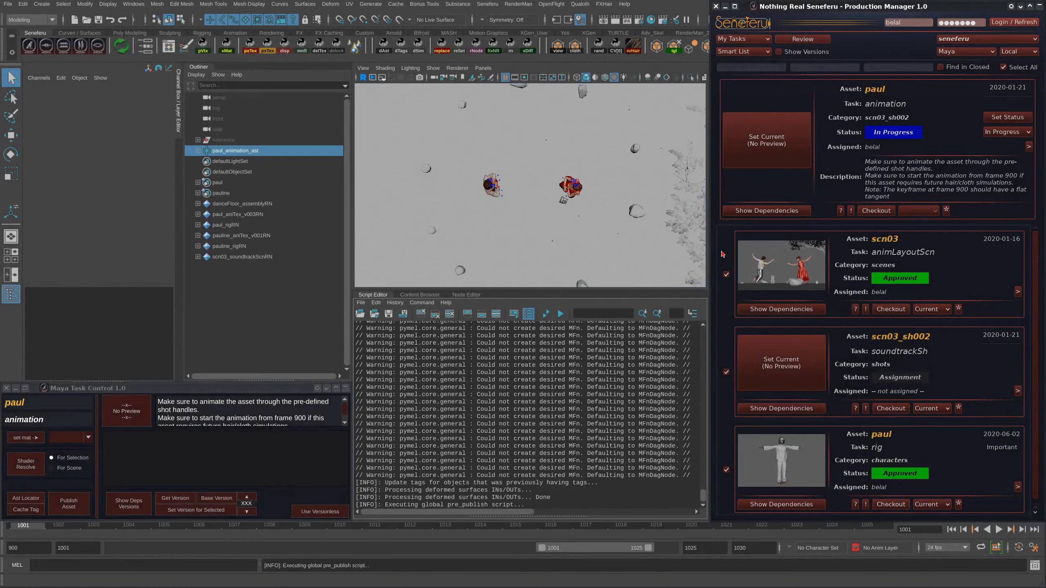
left_click(888, 464)
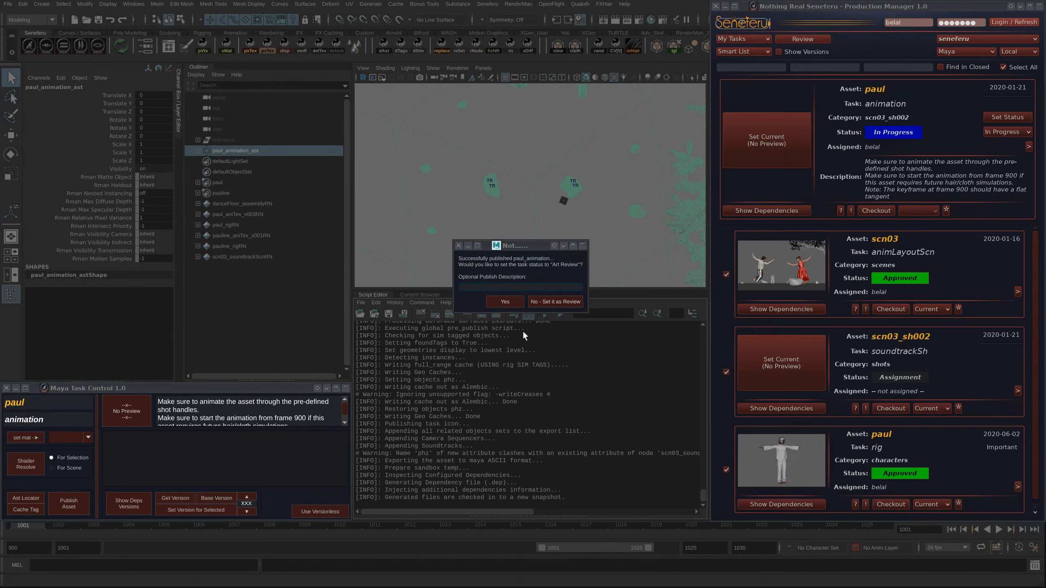
left_click(504, 301)
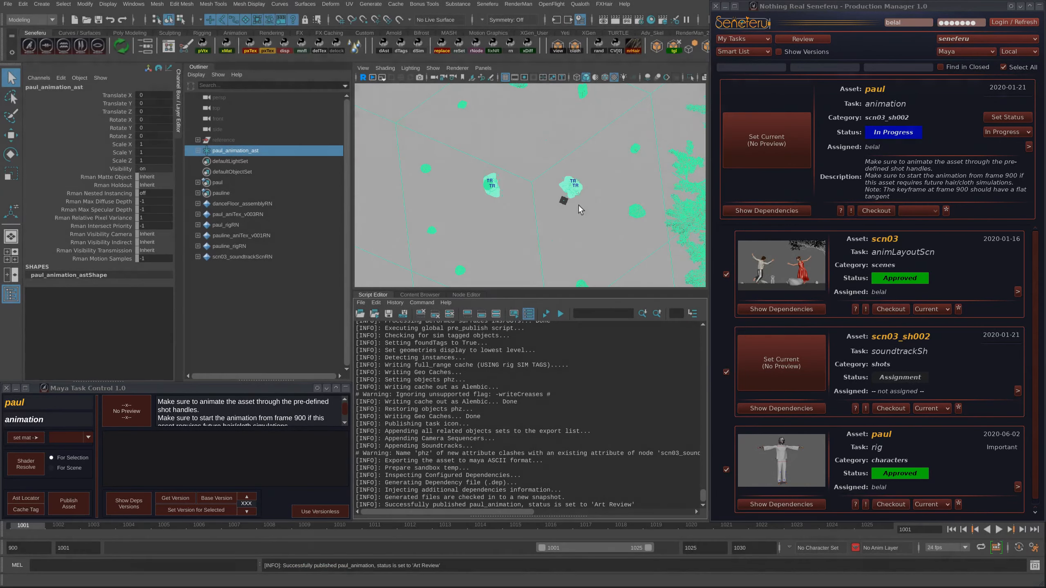
Step: Open the published cache paul_animation_v001.abc from the task preview, widen the viewer, and play it from frame 1001
left_click(803, 142)
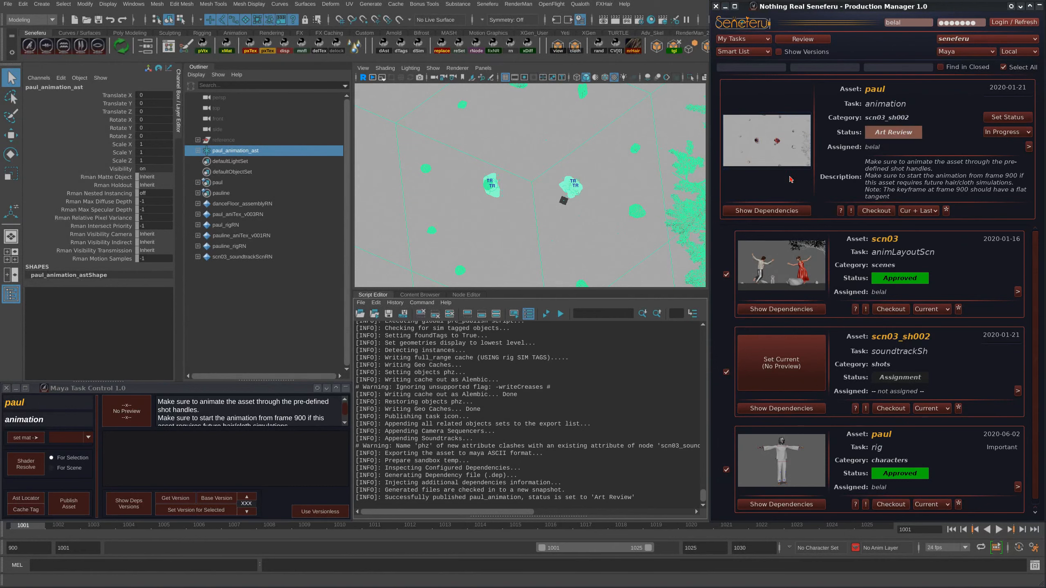
left_click(778, 147)
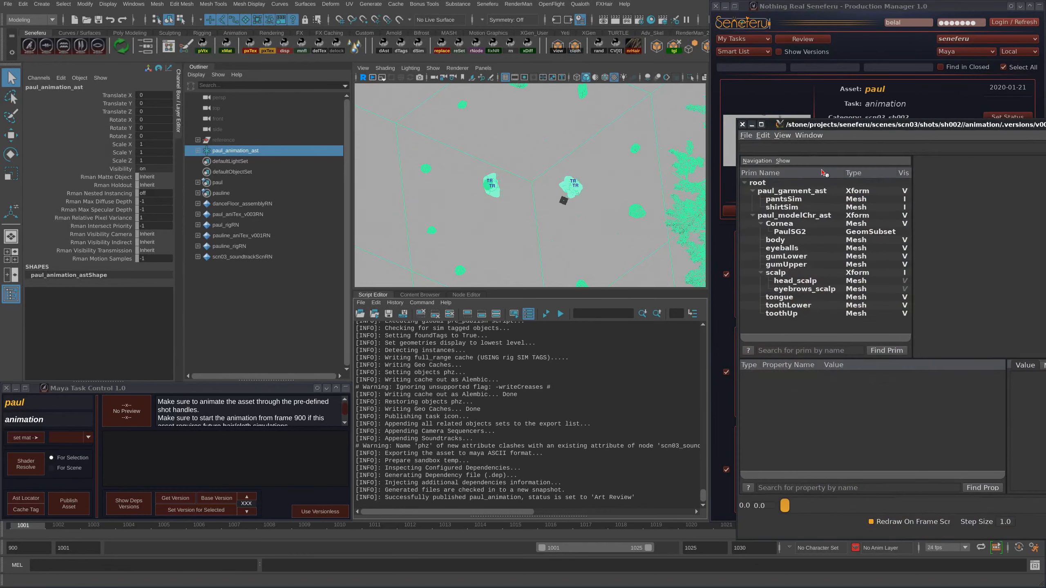
left_click_drag(907, 121, 214, 58)
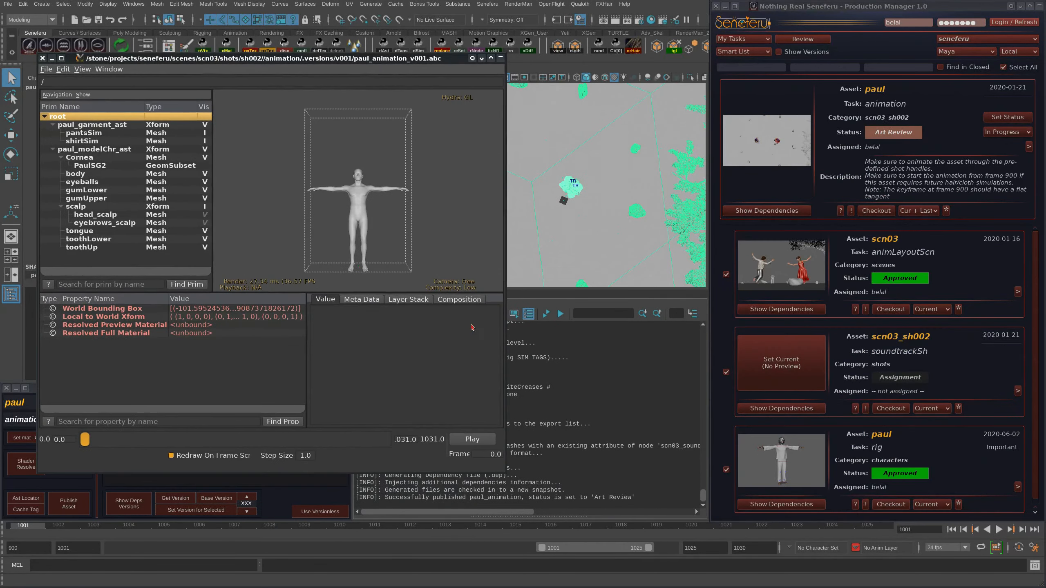
left_click_drag(506, 182, 701, 182)
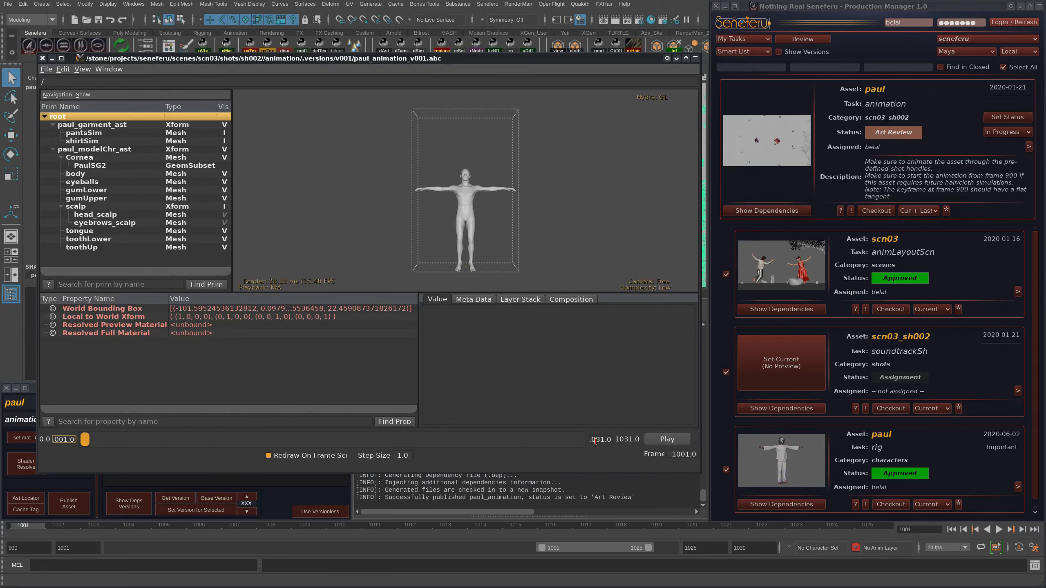
left_click(662, 438)
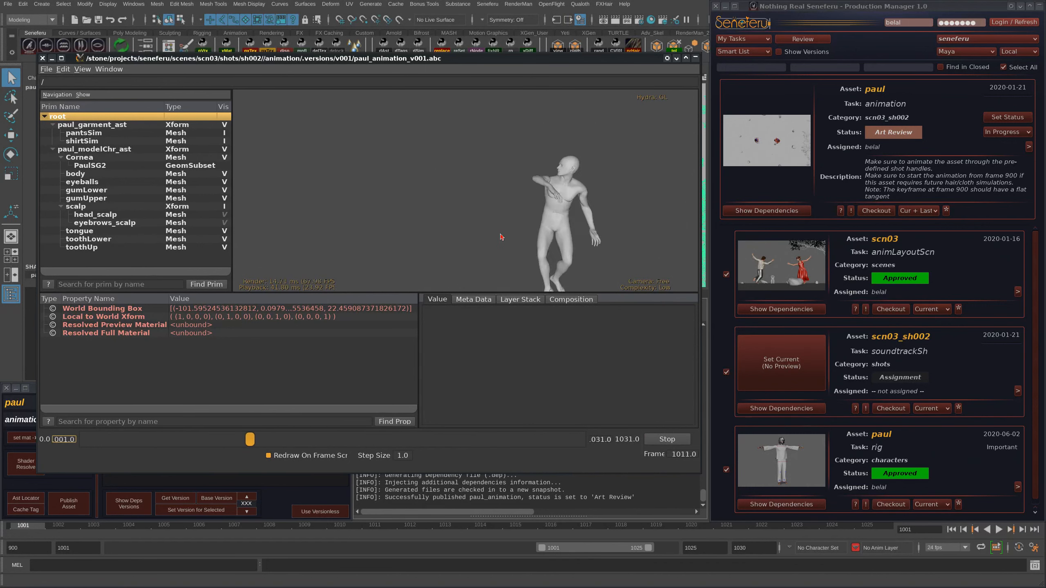
Step: Stop the playback and examine paul's cached body from several angles and distances at frames 1025 and 1028
left_click(651, 443)
mouse_move(500, 439)
left_mouse_down()
mouse_move(381, 439)
mouse_move(481, 439)
left_mouse_up()
left_click_drag(520, 213, 550, 188, "alt")
scroll(533, 227, "up", 5)
left_click_drag(533, 225, 492, 223, "alt")
scroll(493, 223, "down", 6)
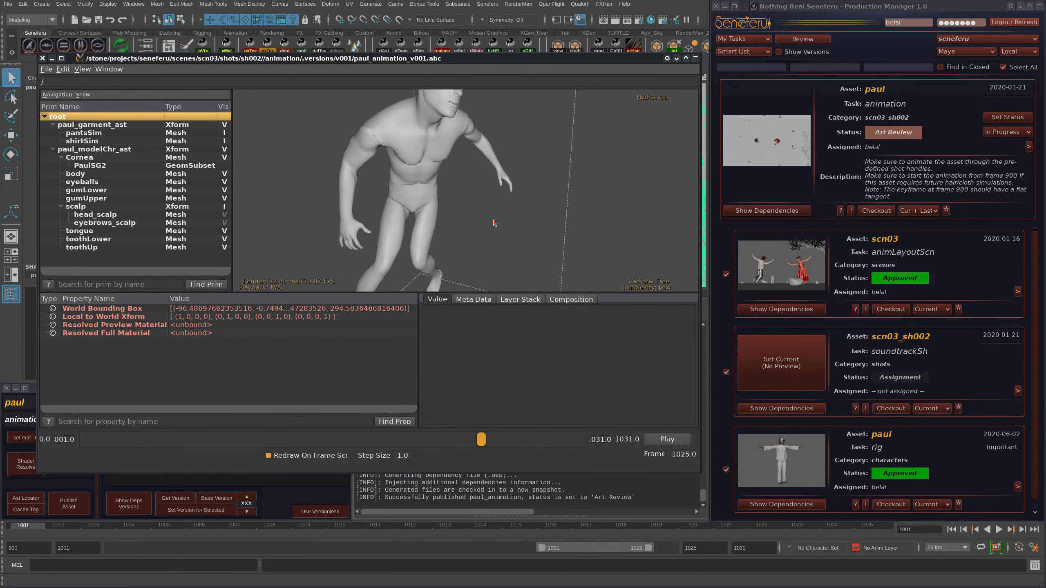
middle_click_drag(501, 224, 434, 240, "alt")
left_click_drag(434, 241, 476, 249, "alt")
left_click_drag(485, 444, 531, 449)
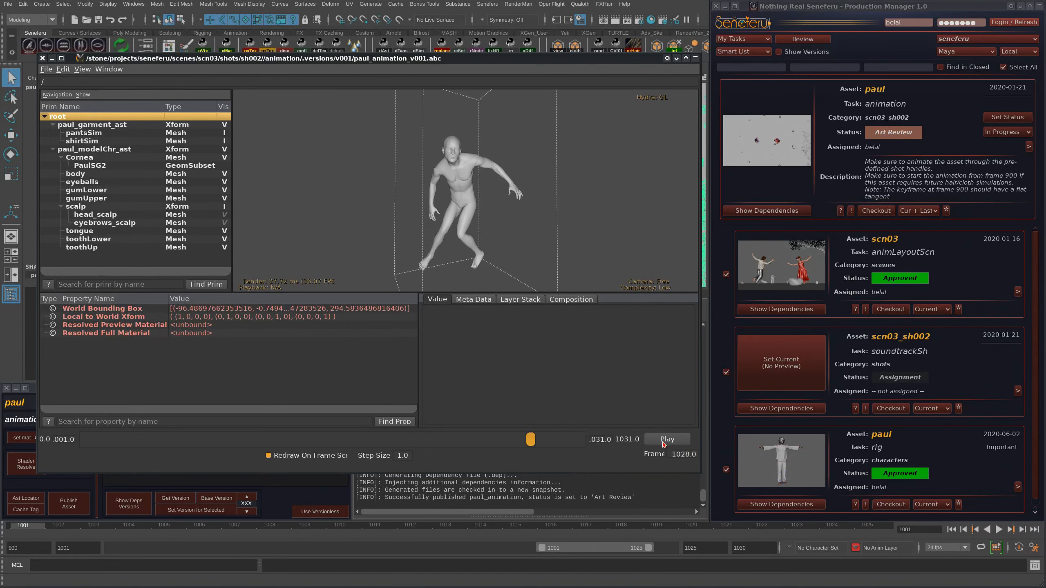
Step: Play the cached paul animation again and close the cache viewer
left_click(671, 442)
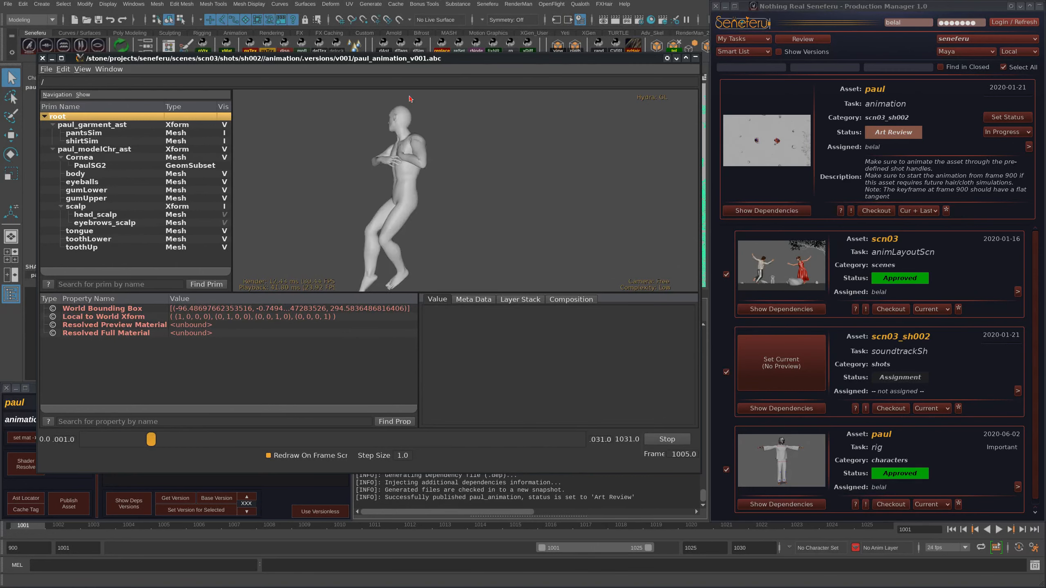
left_click_drag(445, 59, 440, 53)
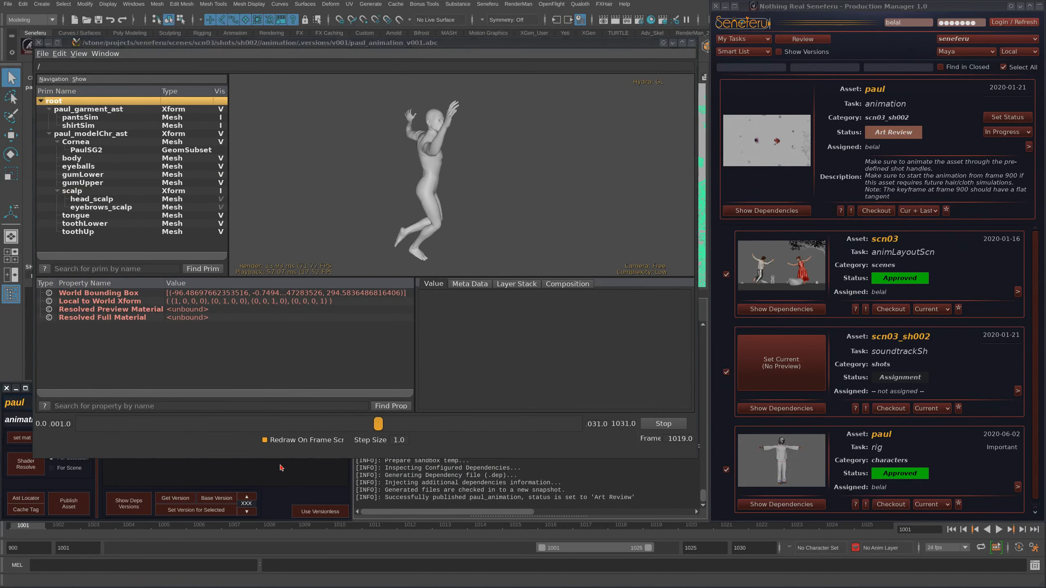
left_click(39, 43)
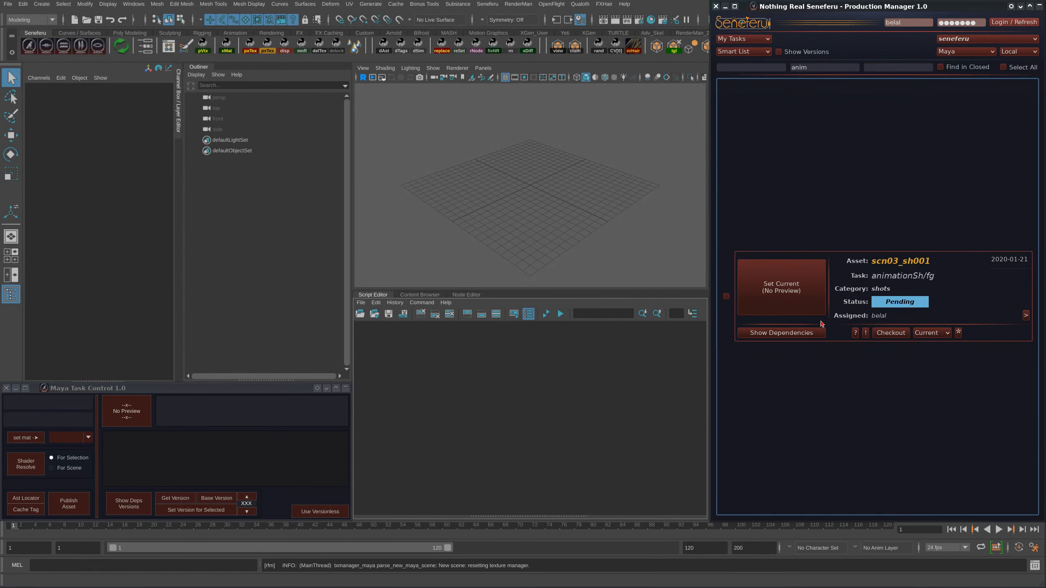
Step: Set the animationSh/fg task of scn03_sh001 as the current task and load its dependencies into the Maya scene
left_click(805, 275)
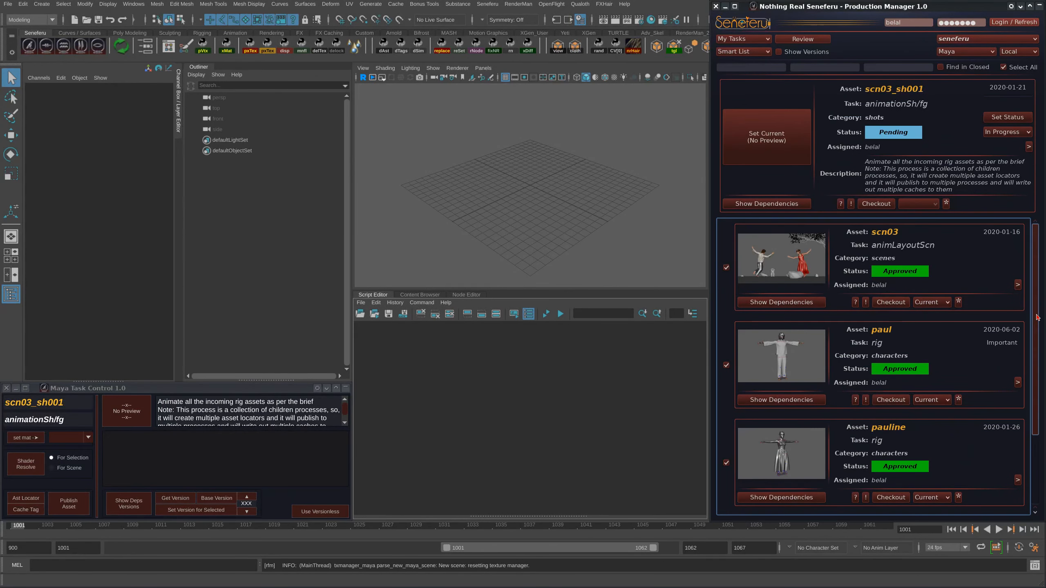
scroll(981, 357, "down", 2)
scroll(982, 357, "up", 2)
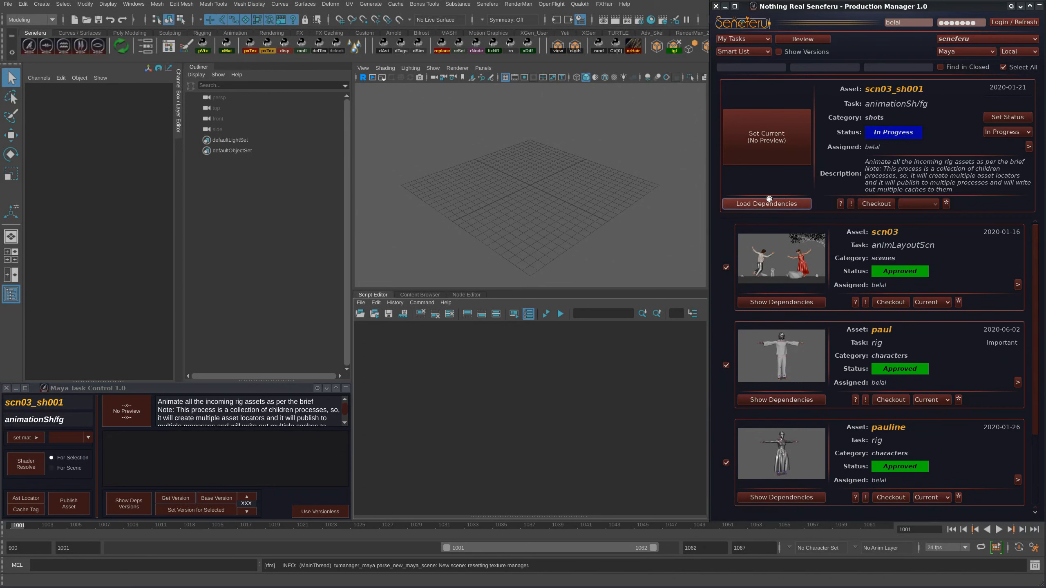
left_click(765, 202)
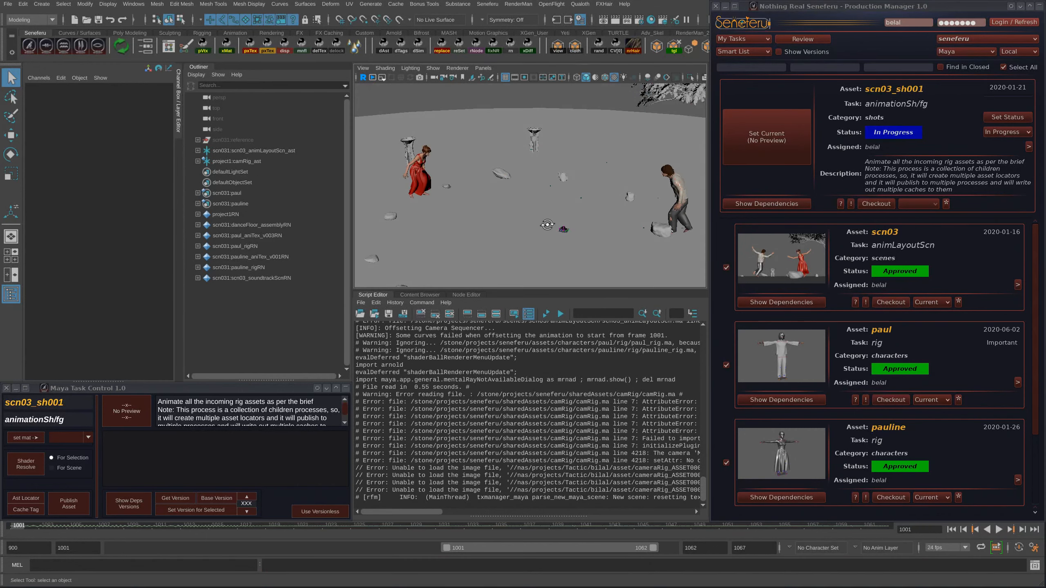
Step: Examine the two dancers and the dance floor from a higher perspective angle, and clear the Script Editor history
left_click_drag(547, 225, 540, 208, "alt")
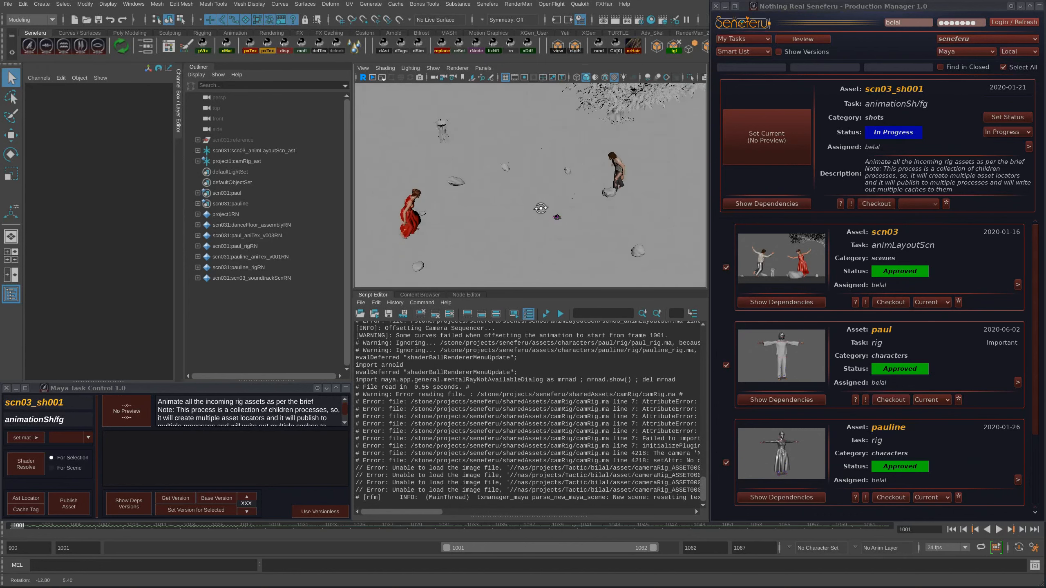
right_click_drag(540, 208, 572, 199, "alt")
middle_click_drag(572, 199, 587, 194, "alt")
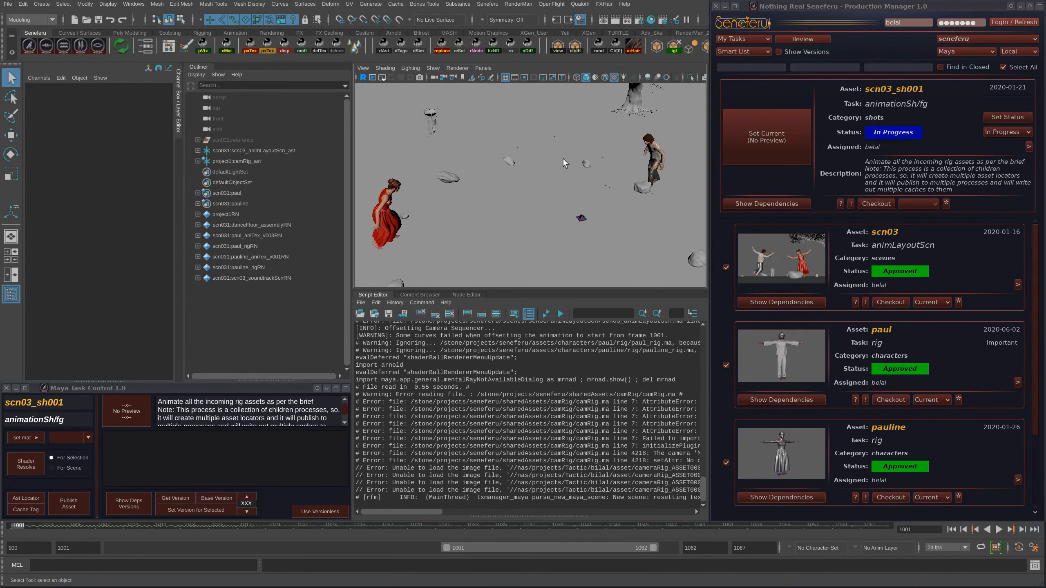
right_click_drag(619, 197, 589, 203, "alt")
left_click_drag(589, 203, 570, 212, "alt")
right_click_drag(570, 212, 552, 217, "alt")
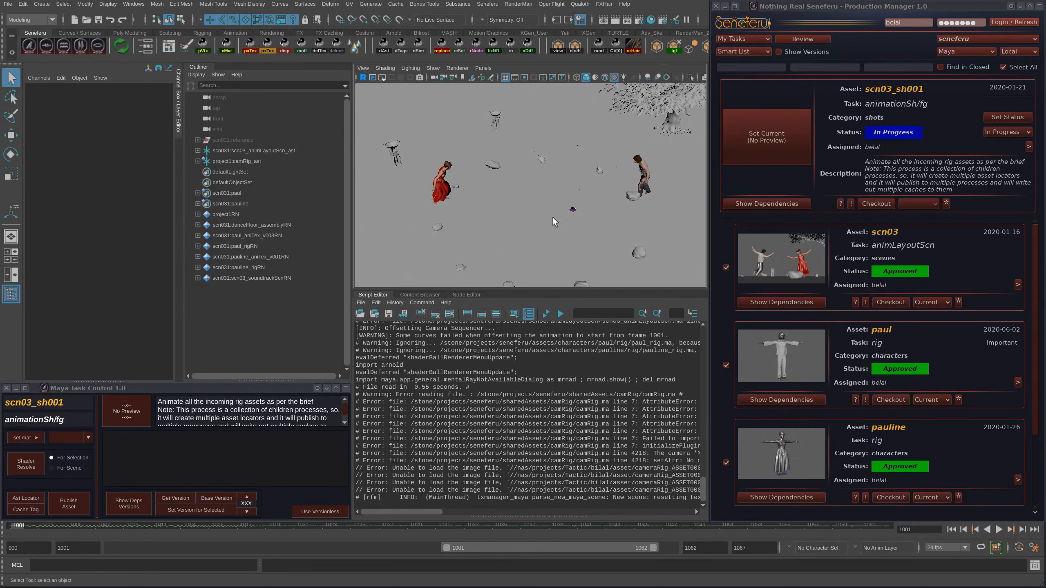
left_click(449, 314)
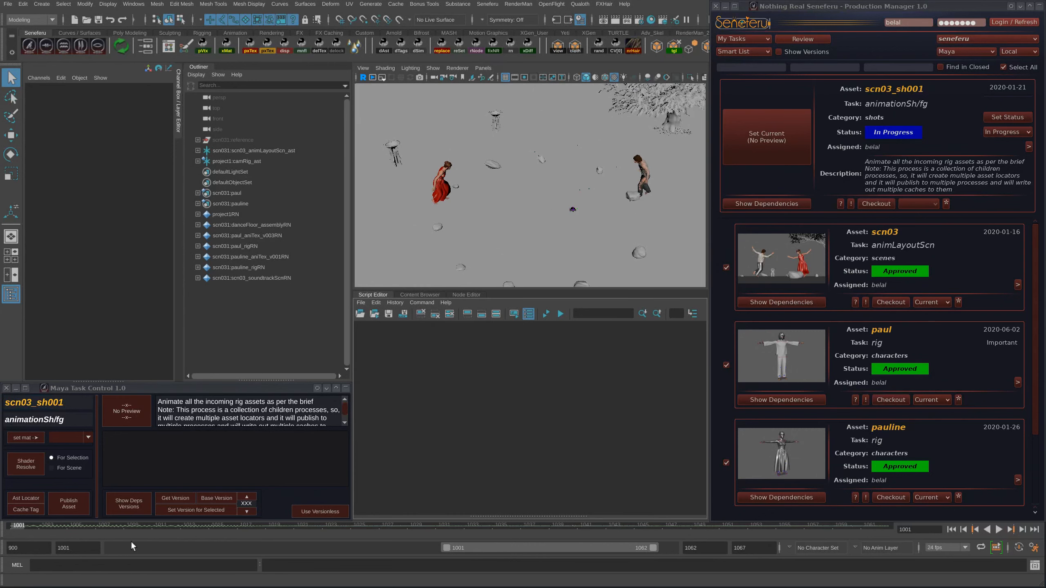
Step: Adjust the time slider's sound option and play the dance in perspective, stopping at frame 1020
right_click(389, 526)
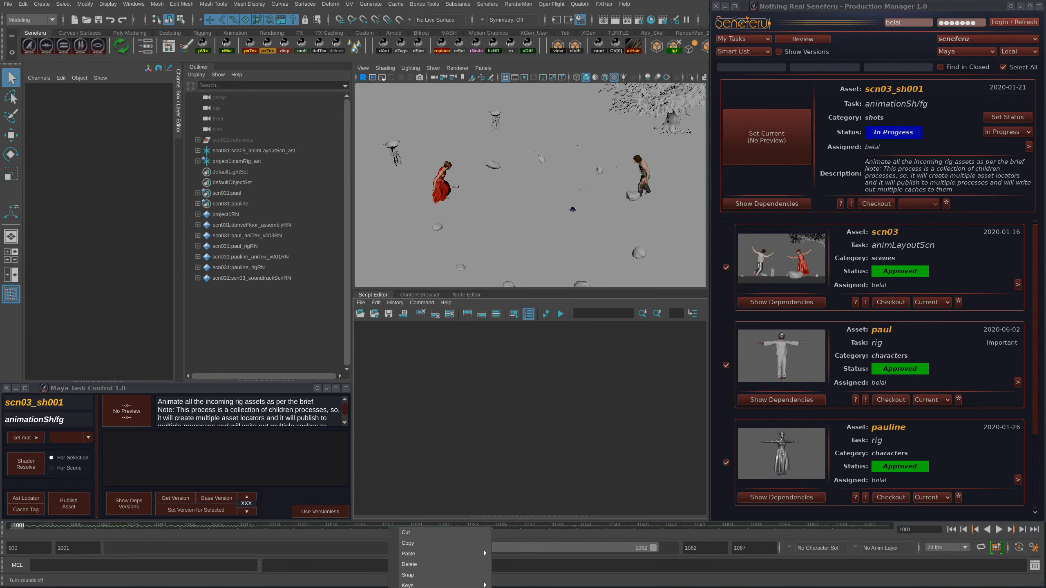
left_click(496, 587)
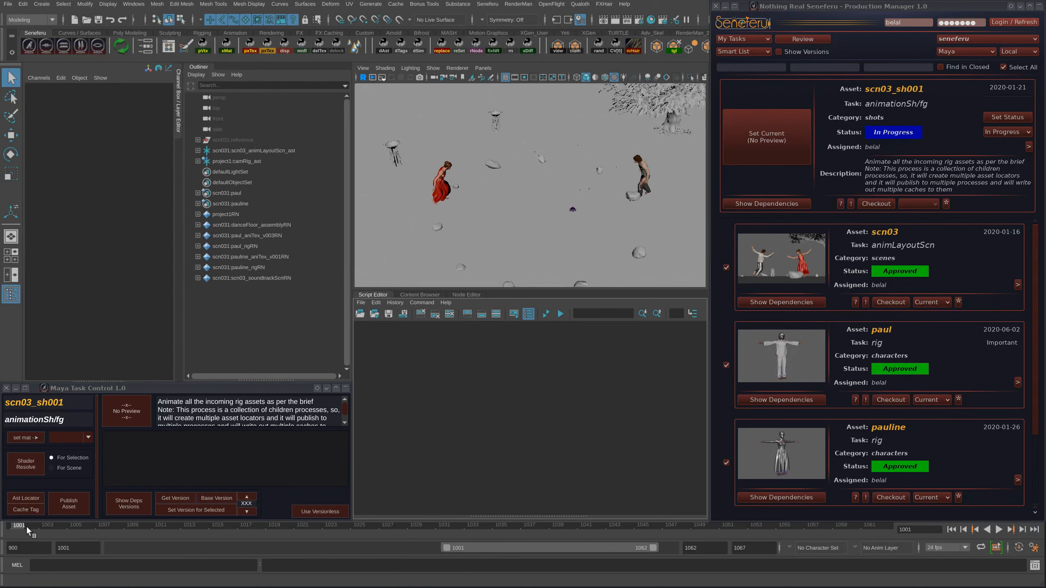
key("alt+v")
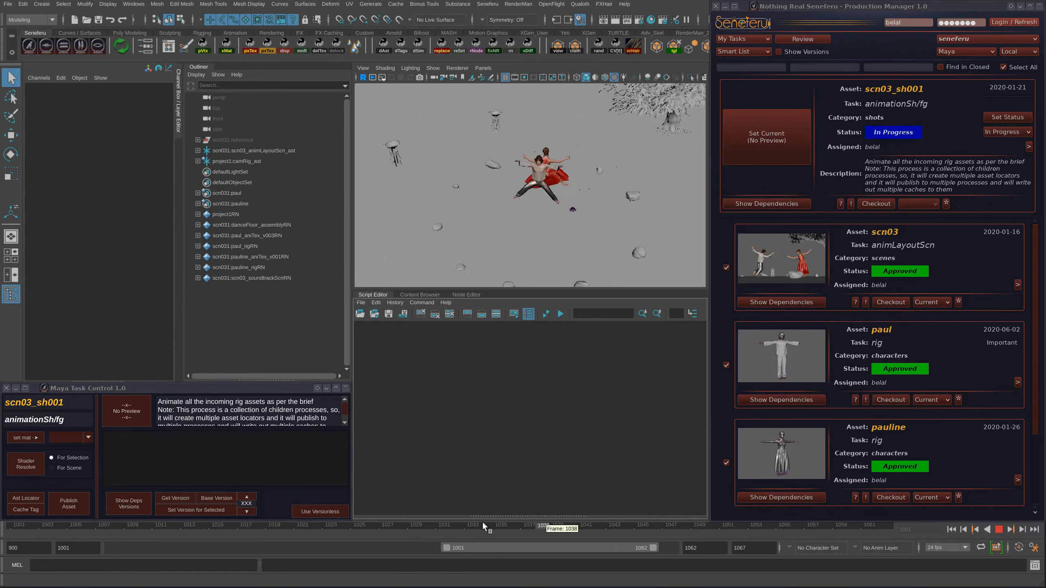
left_click(289, 526)
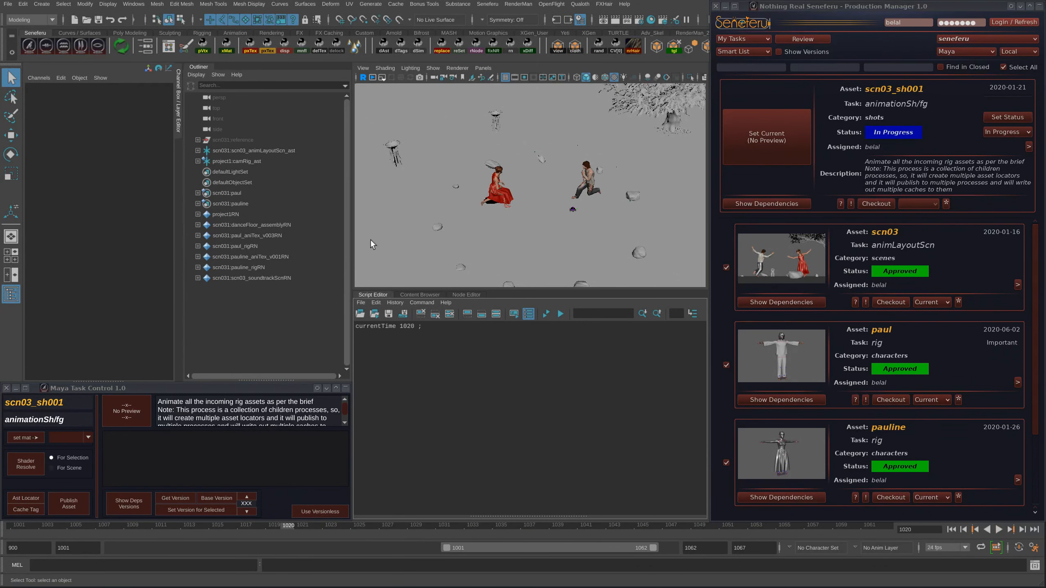
Step: Look through the scn031:Shot_001 camera in the viewport
left_click(483, 68)
mouse_move(507, 78)
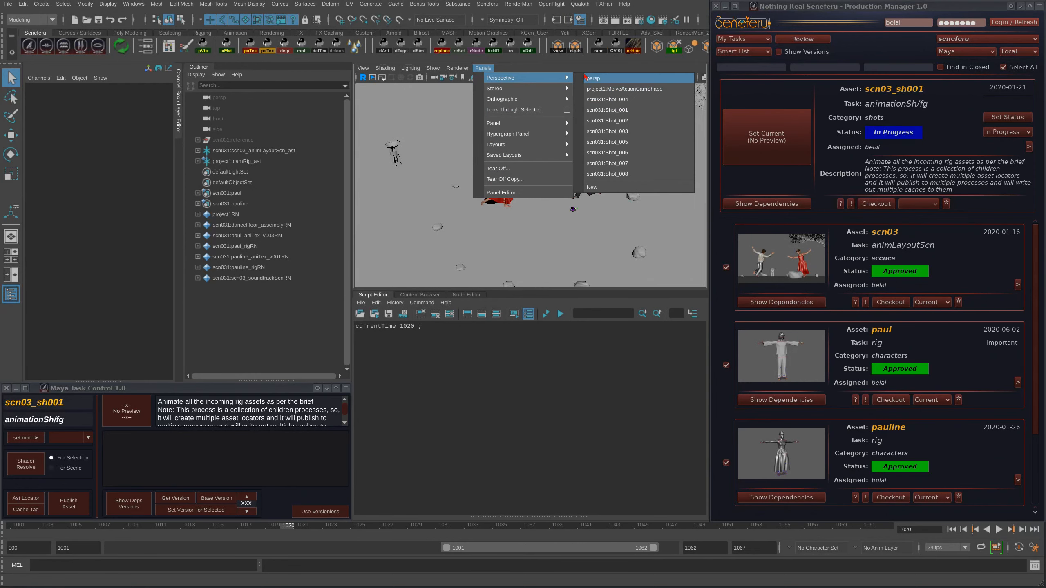
left_click(617, 110)
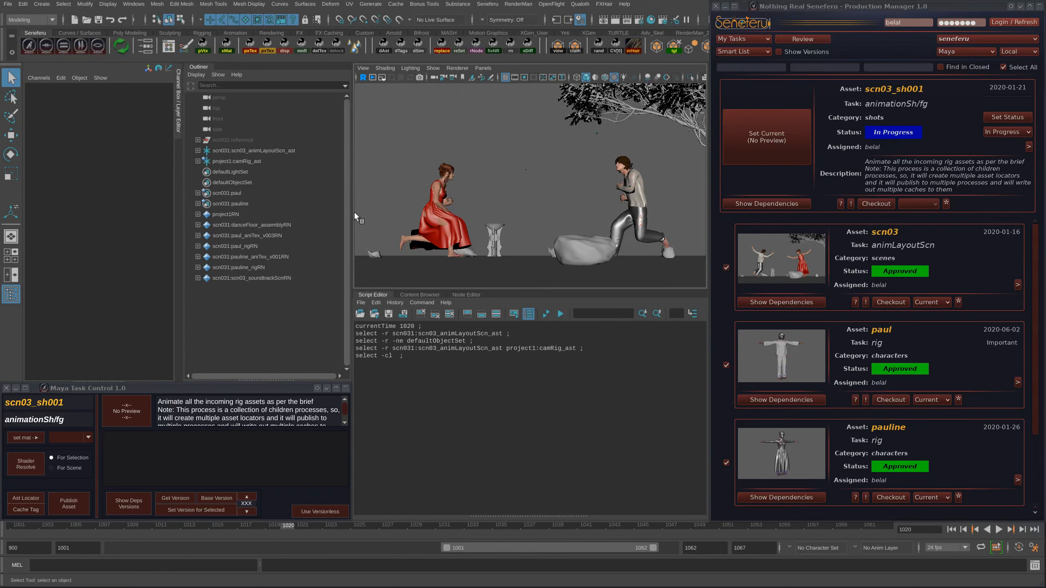
Step: Highlight pauline_rig_ast and paul_rig_ast inside scn031:scn03_animLayoutScn_ast, collapse the hierarchy and select scn031:scn03_animLayoutScn_ast itself
left_click(198, 150)
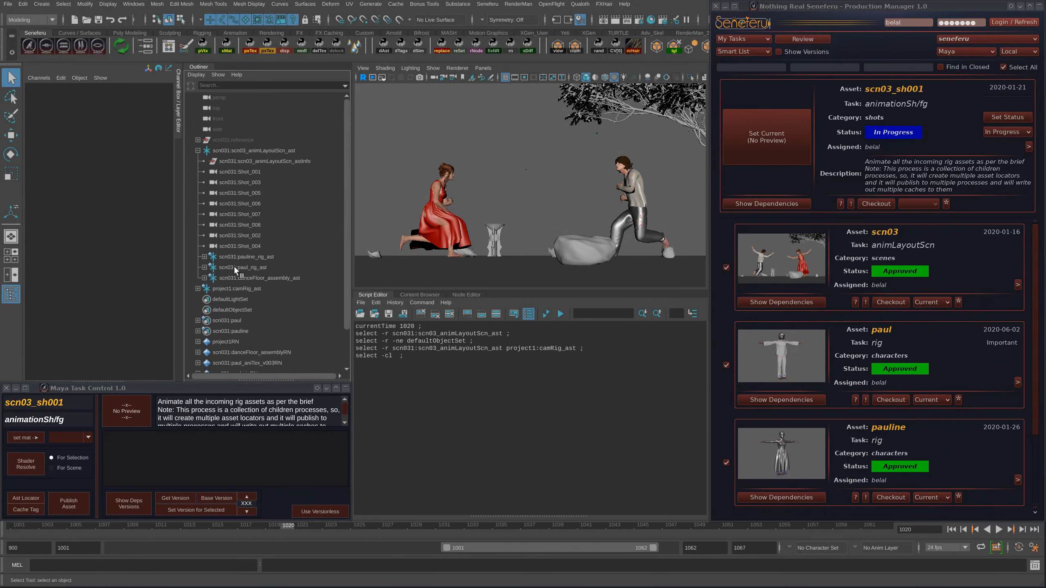
left_click_drag(247, 266, 247, 256)
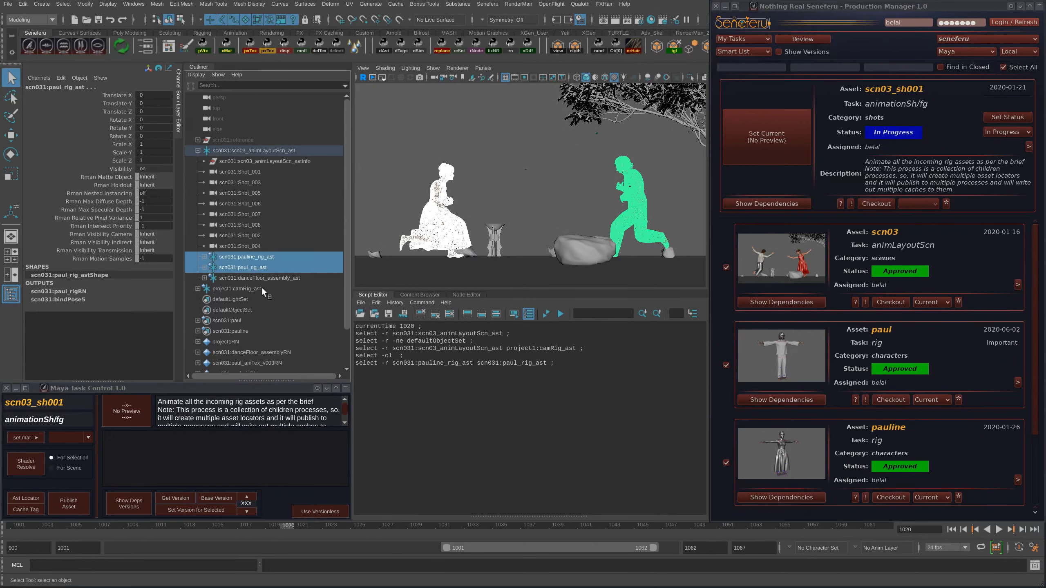
left_click(198, 150)
left_click(229, 151)
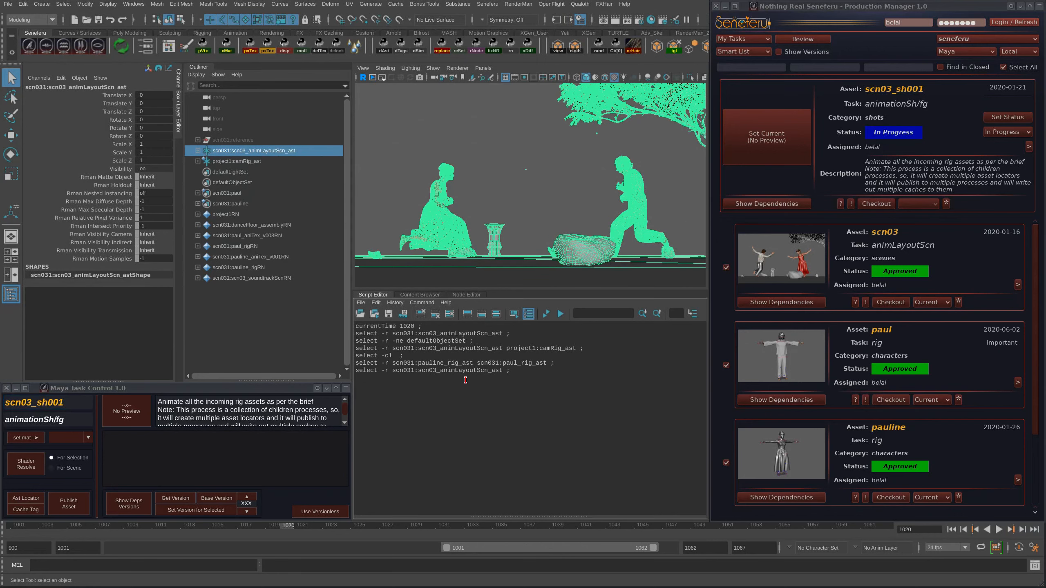
Step: Clear the Script Editor history and play the dance through the shot camera, restarting from frame 1001
left_click(450, 314)
left_click(75, 529)
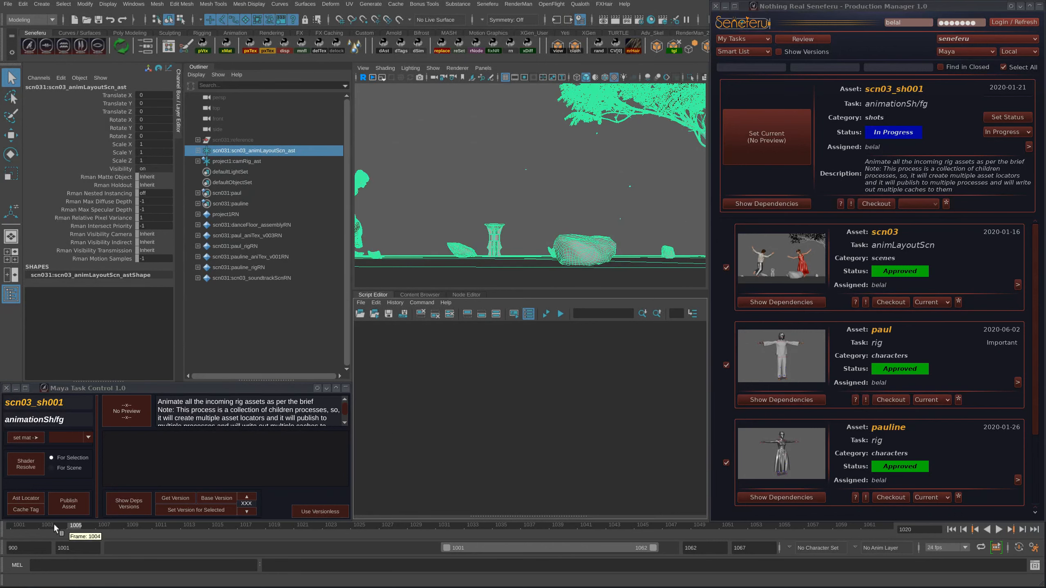
key("alt+v")
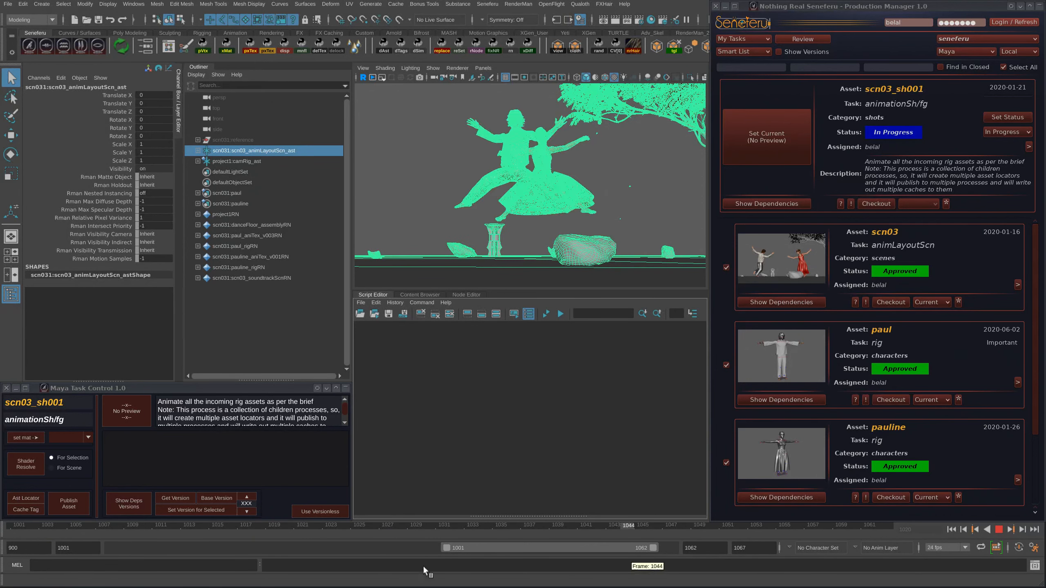
left_click(17, 533)
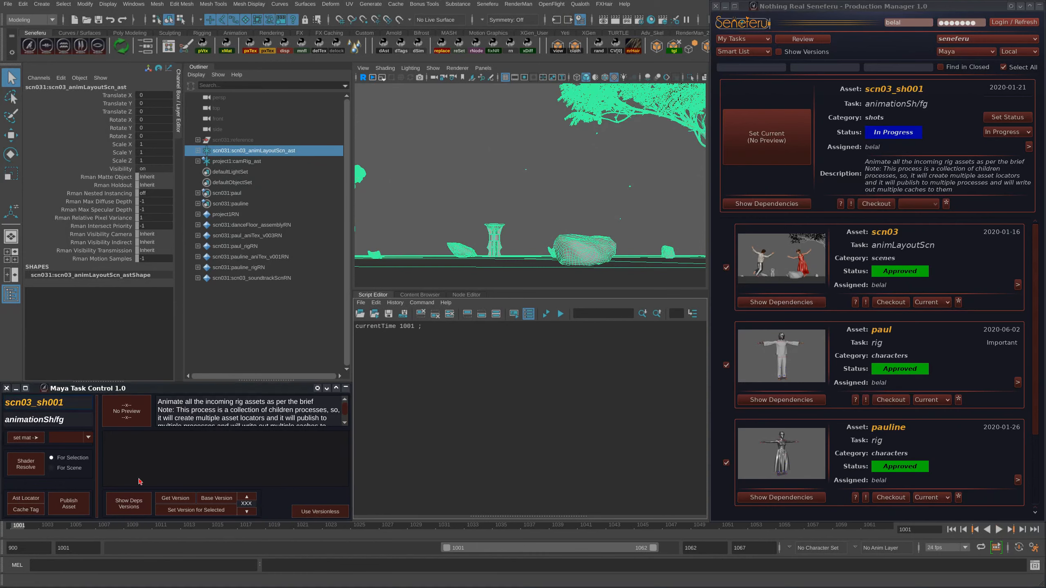
key("alt+v")
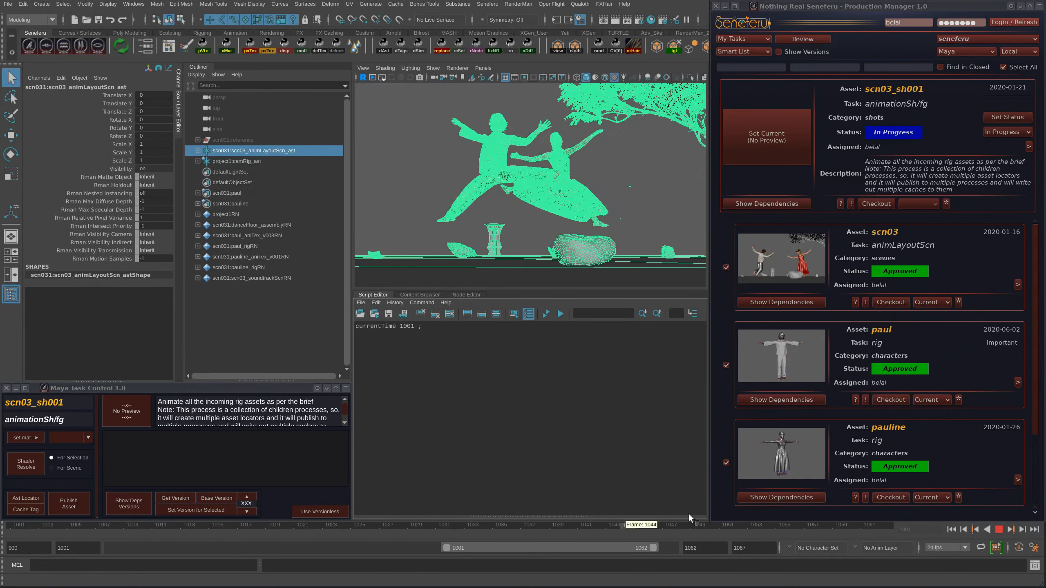
Step: Extend the end of the playback range to frame 1067 and replay the shot from frame 1001
key("alt+v")
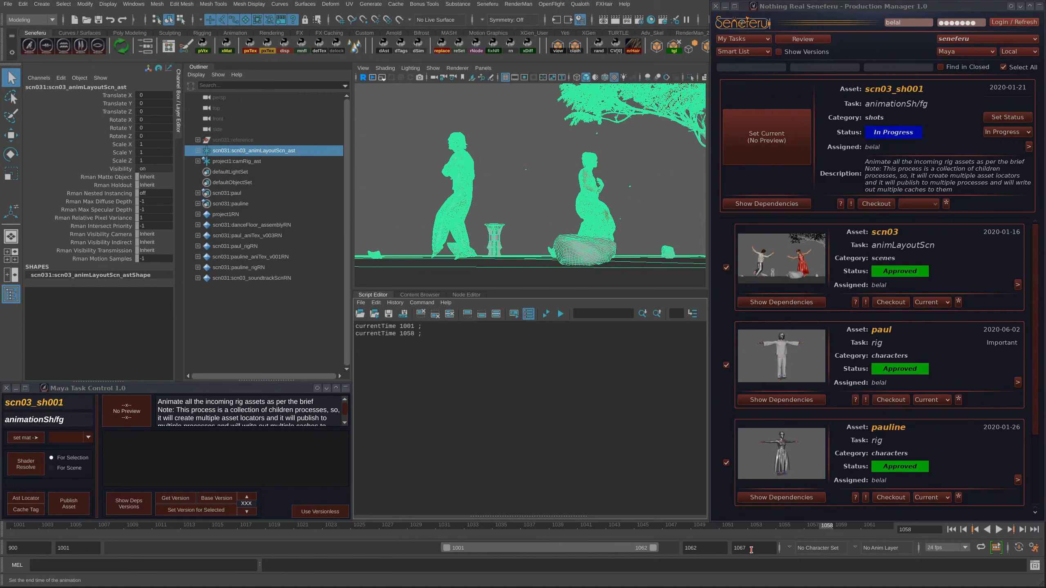
left_click_drag(652, 548, 684, 550)
left_click_drag(777, 528, 864, 525)
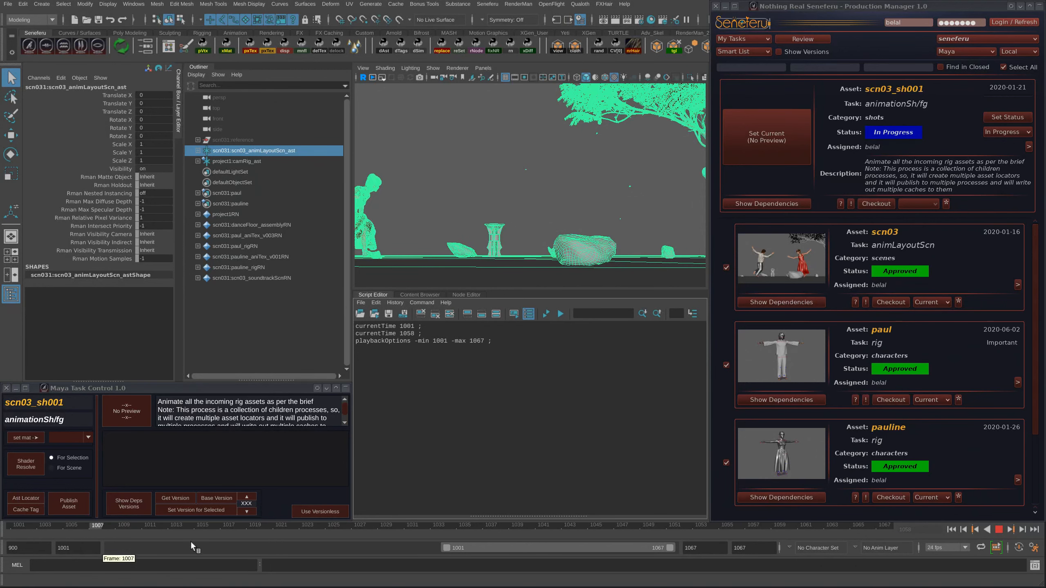
left_click_drag(305, 531, 19, 531)
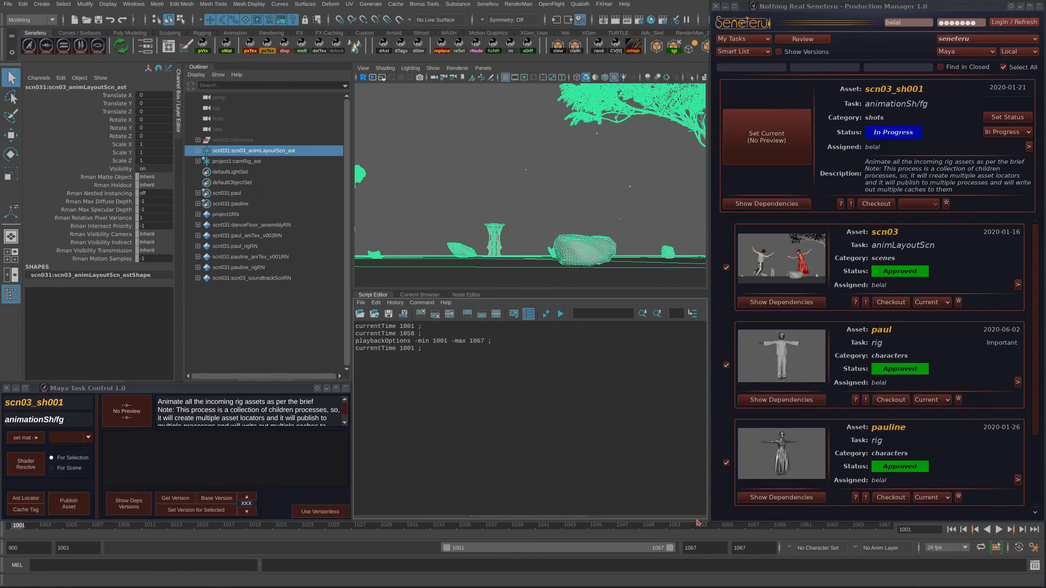
key("alt+v")
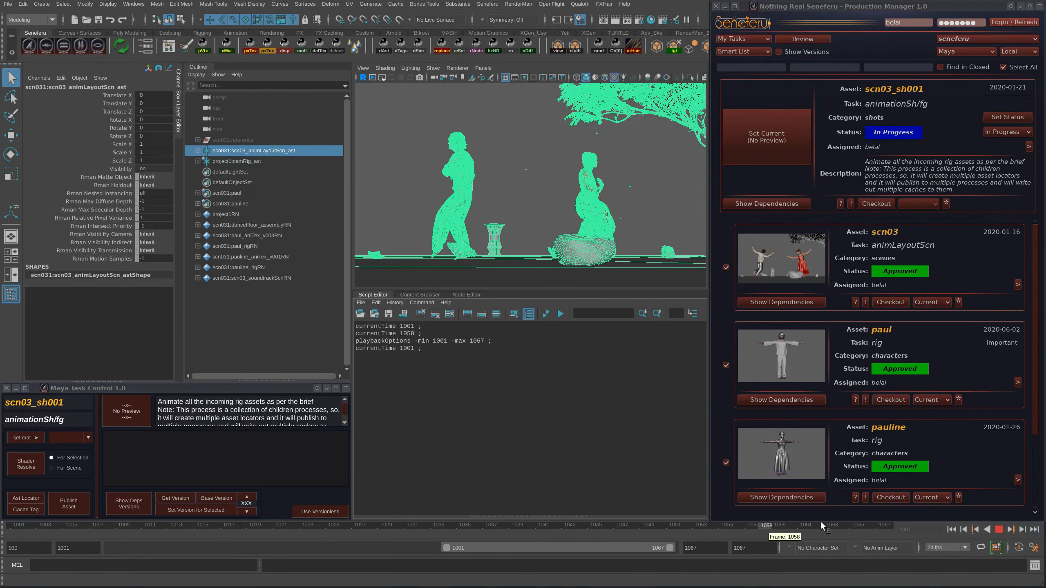
key("alt+v")
Step: Try other playback ranges for the shot, including 961 to 1039, 961 to 1067 and 922 to 1067
left_click_drag(666, 548, 578, 547)
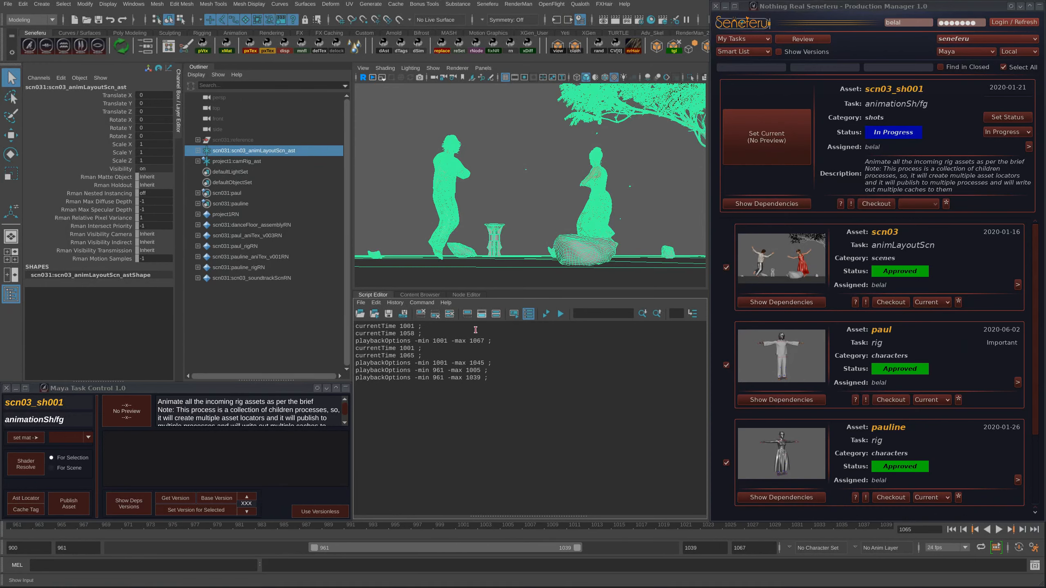
left_click_drag(577, 548, 670, 548)
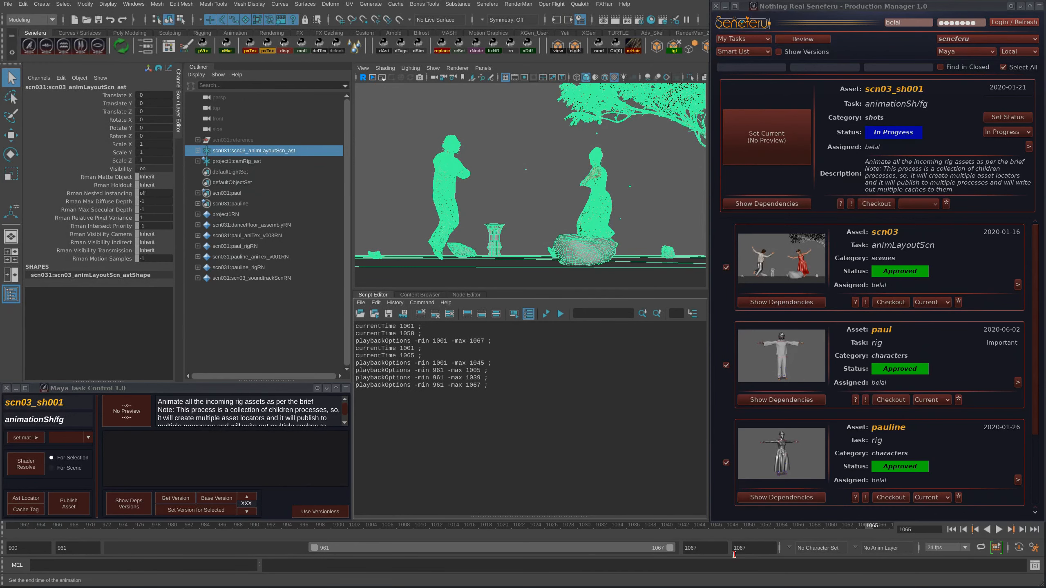
left_click_drag(314, 547, 122, 548)
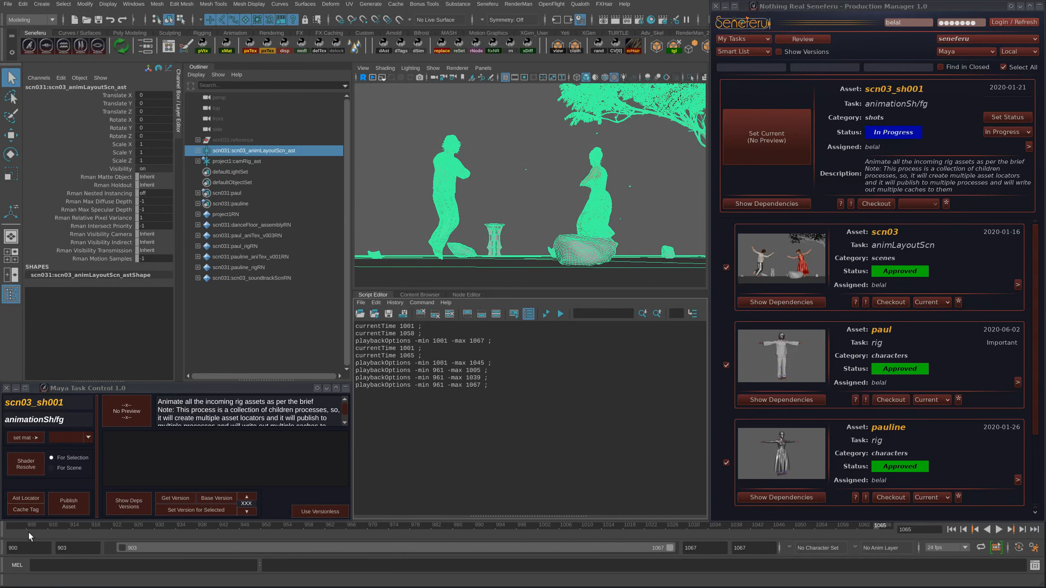
left_click_drag(29, 536, 185, 548)
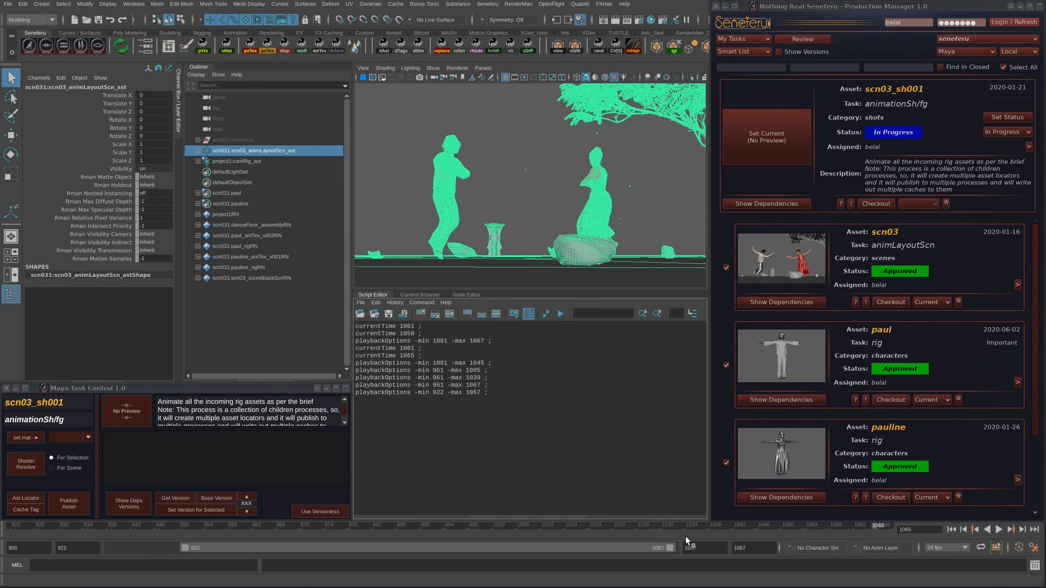
mouse_move(670, 548)
left_mouse_down()
mouse_move(654, 549)
mouse_move(670, 548)
left_mouse_up()
key("alt+v")
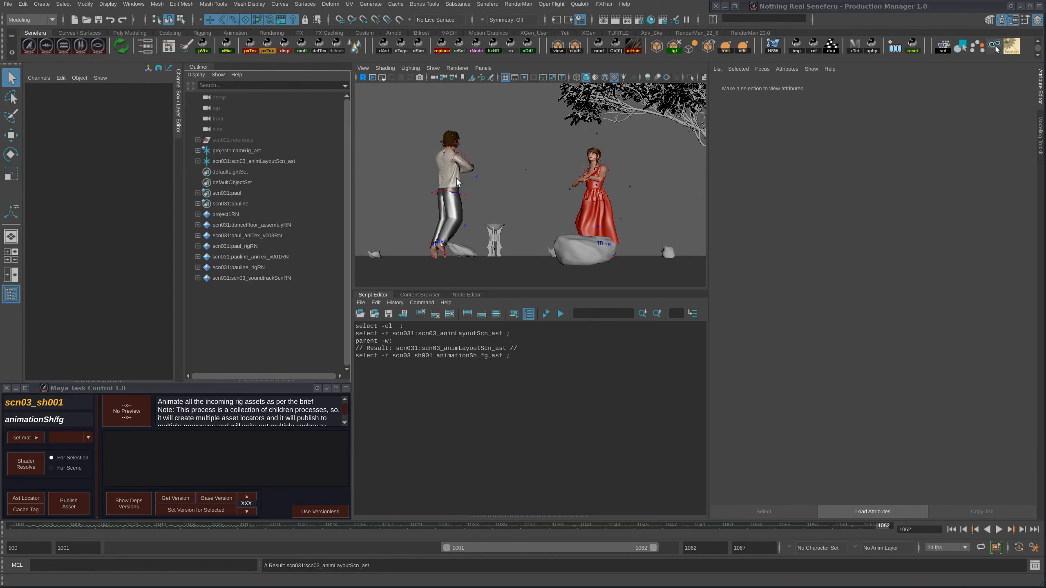
Step: Create the task's asset locators for scn031:pauline_rig_ast and scn031:paul_rig_ast inside scn031:scn03_animLayoutScn_ast
left_click(197, 161)
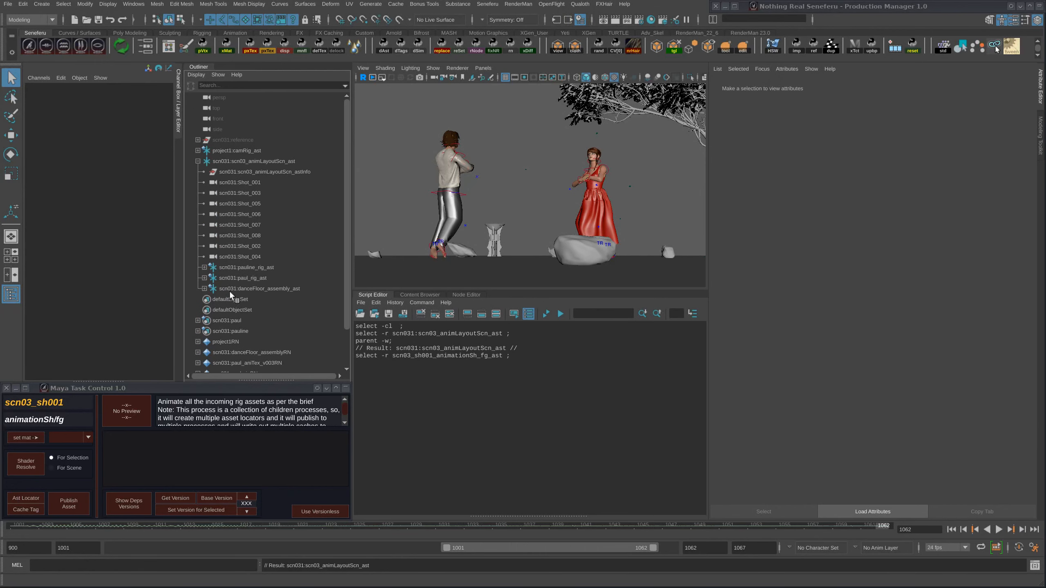
left_click_drag(264, 264, 267, 283)
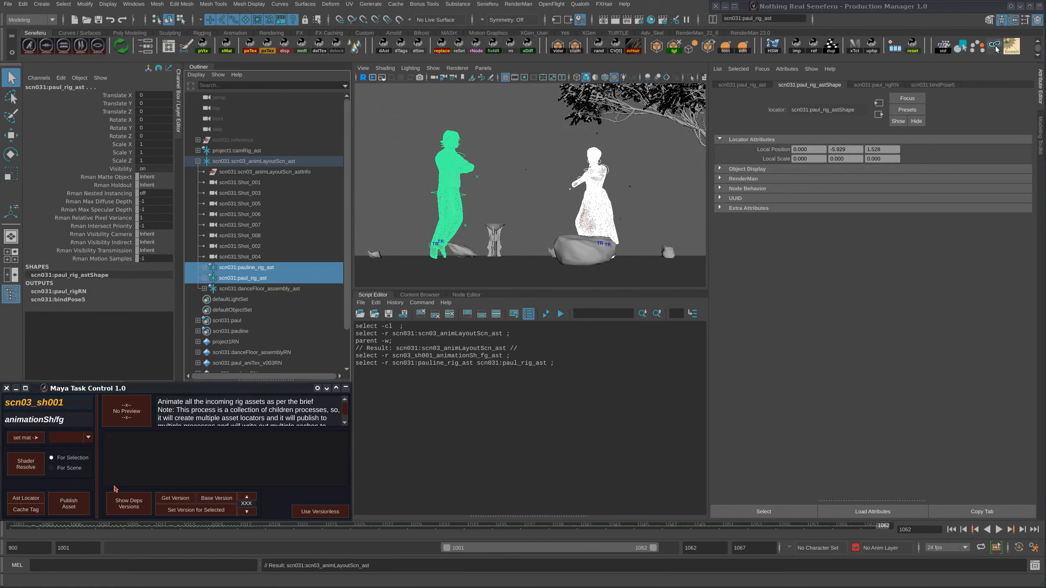
left_click(33, 499)
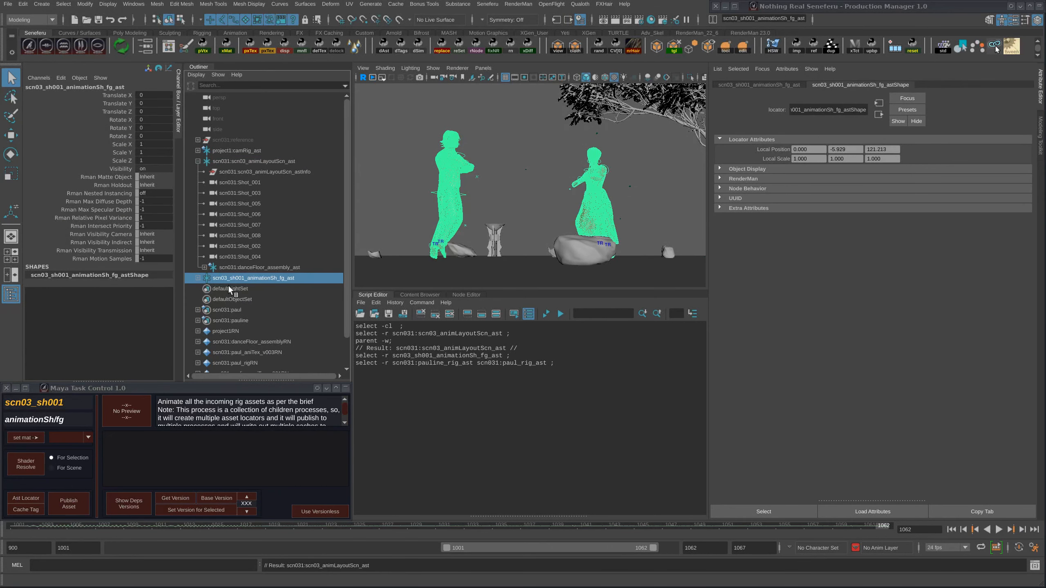
Step: Examine which character belongs to each of the pauline_animation_fg_ast and paul_animation_fg_ast locators under scn03_sh001_animationSh_fg_ast
left_click(197, 161)
left_click(197, 172)
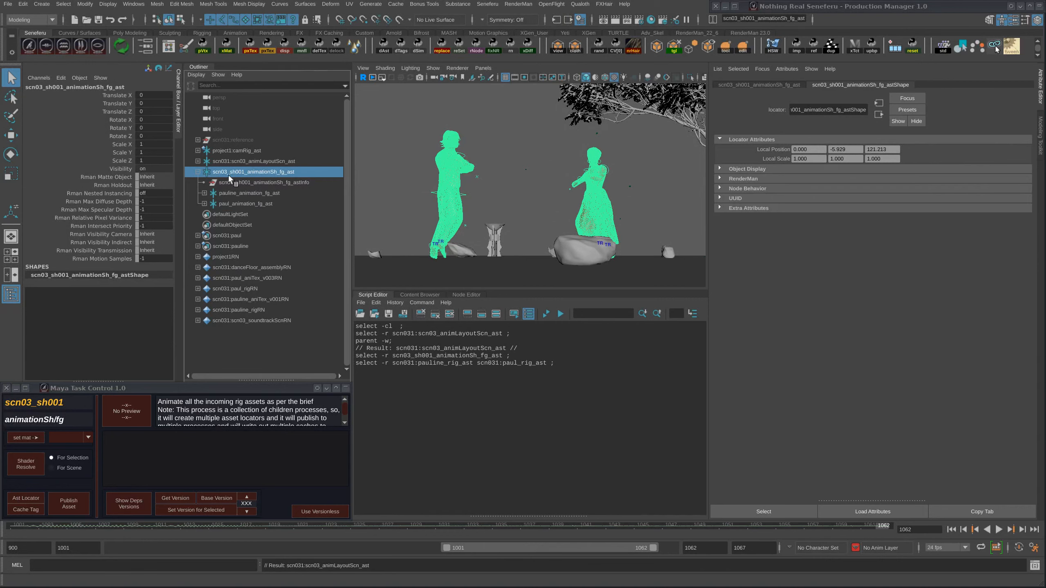
left_click(260, 193)
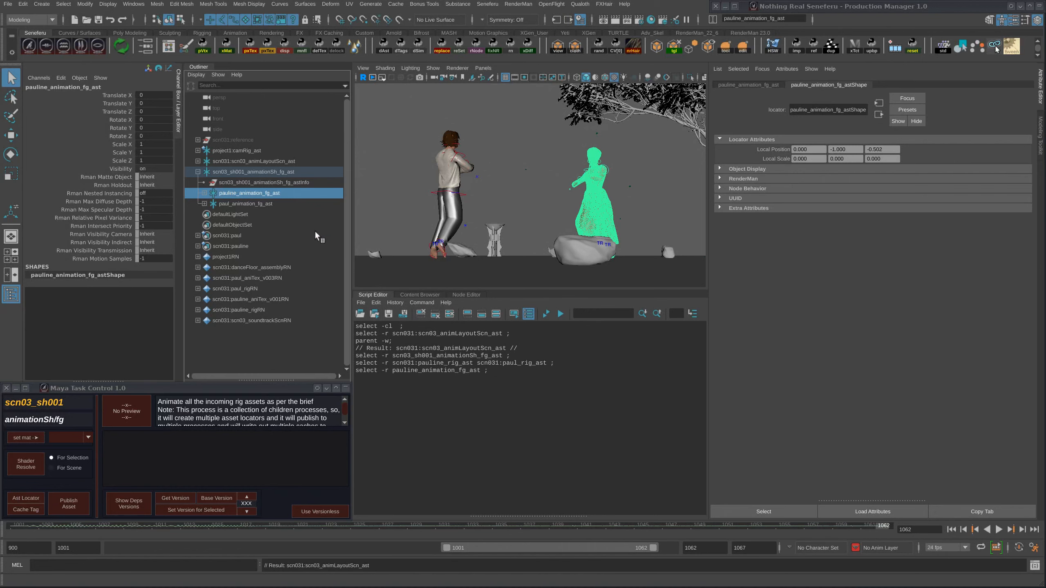
left_click(253, 204)
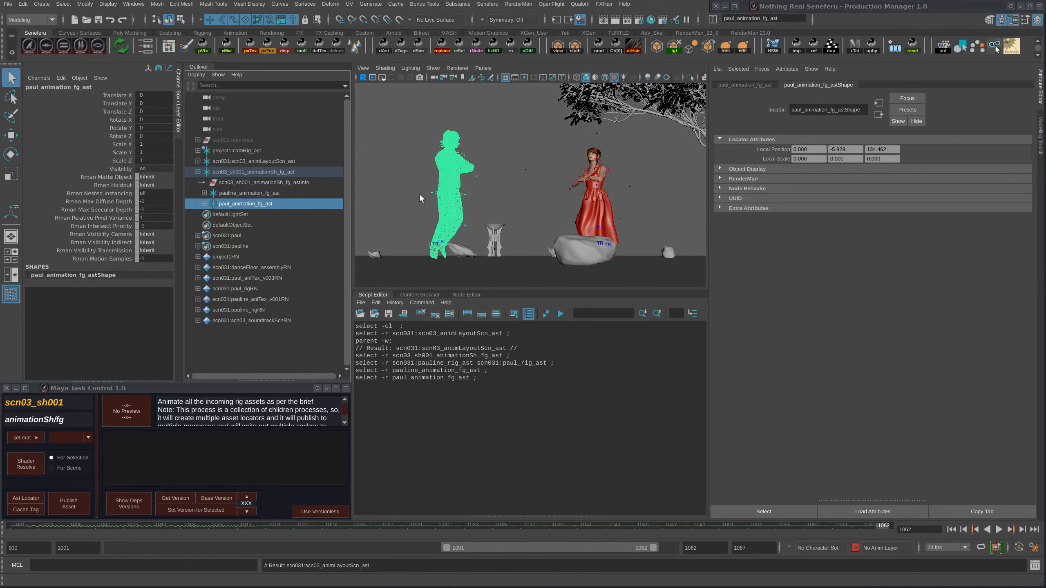
left_click(199, 171)
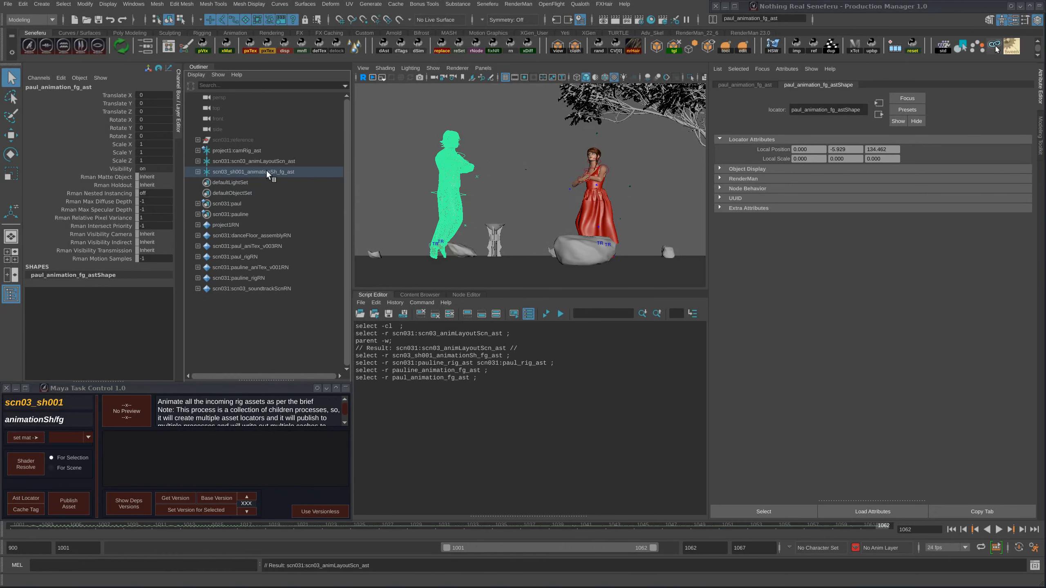
left_click(267, 172)
left_click(198, 172)
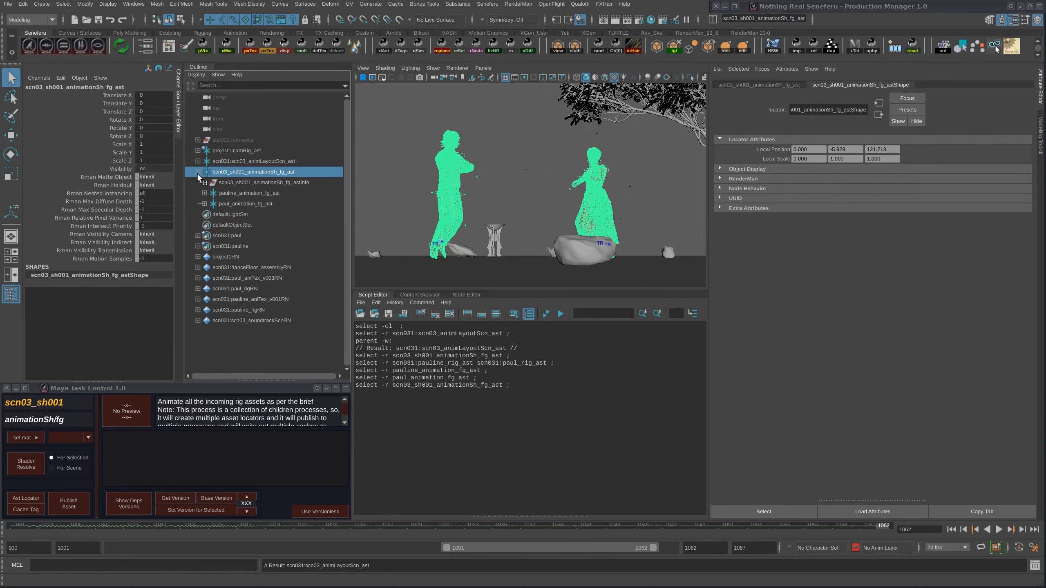
left_click(245, 193)
left_click(247, 203)
left_click(250, 194)
left_click(251, 202)
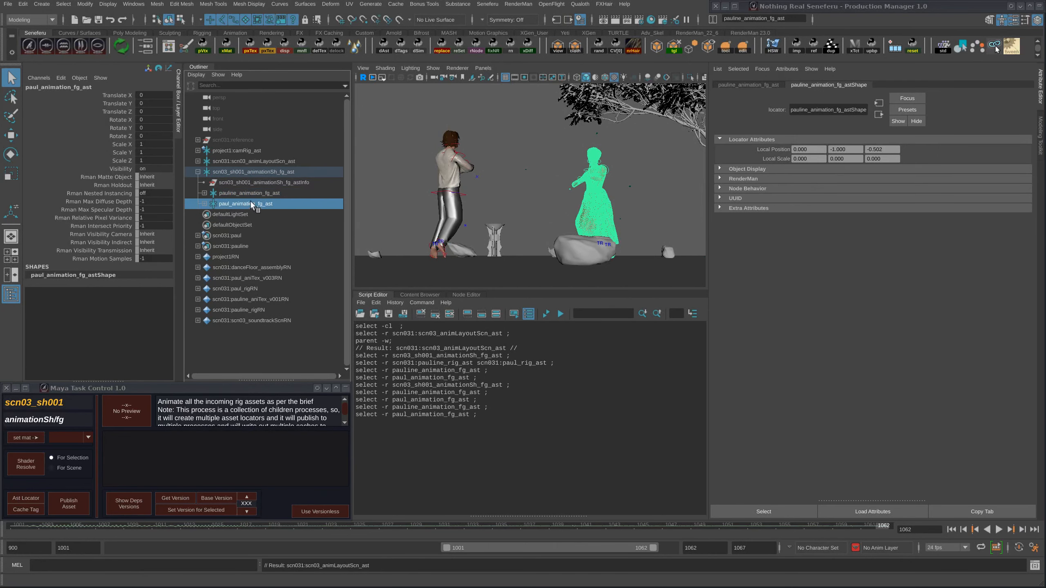
left_click(252, 196)
left_click(255, 202)
left_click(255, 196)
left_click(257, 201)
left_click(256, 197)
left_click(253, 197)
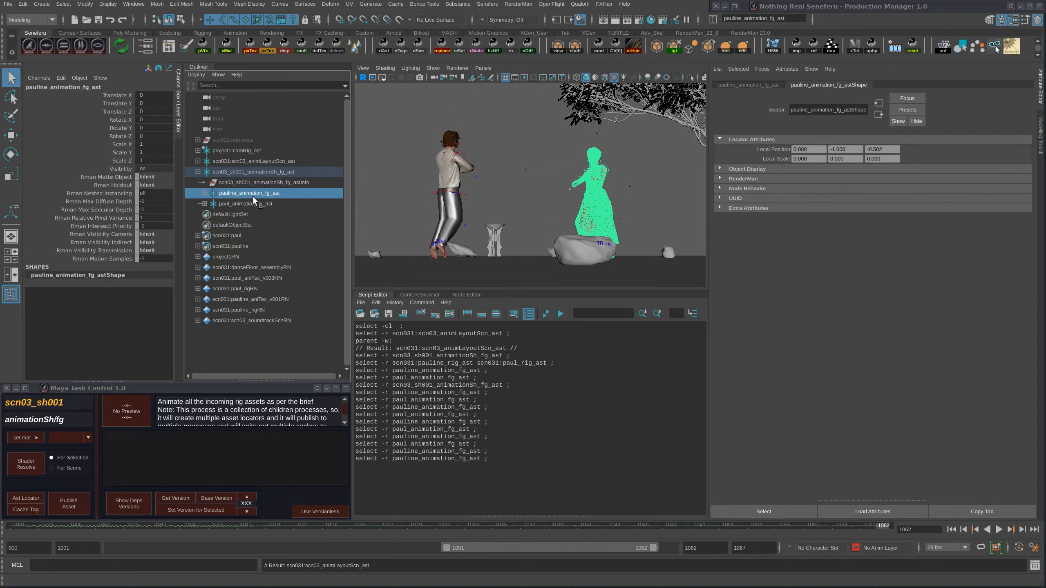
left_click(251, 203)
left_click(250, 193)
left_click(250, 202)
left_click(251, 193)
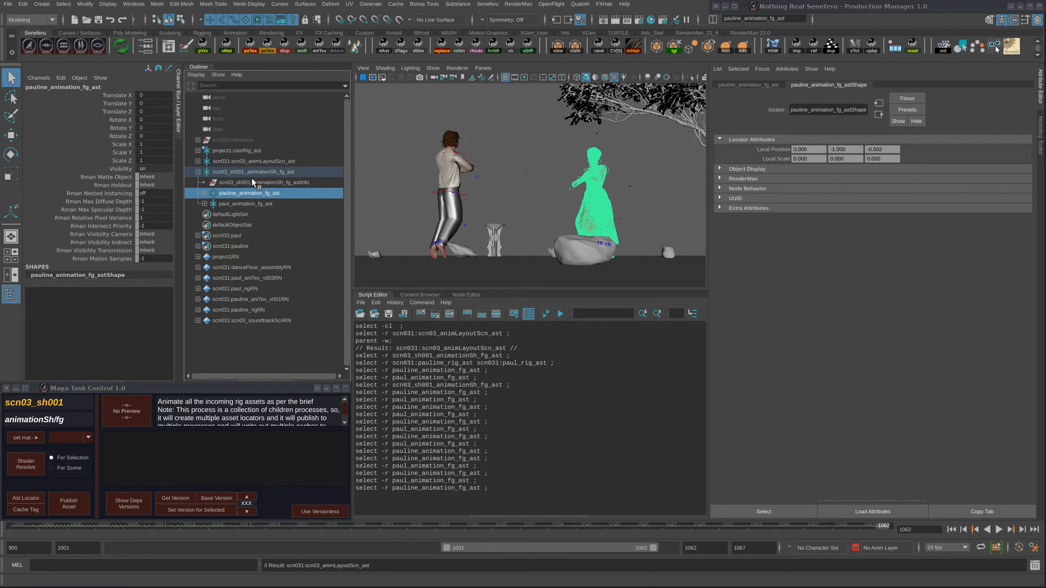
Step: Clear the Script Editor history and start publishing scn03_sh001_animationSh_fg_ast, capturing the whole viewport as its preview
left_click(198, 172)
left_click(227, 172)
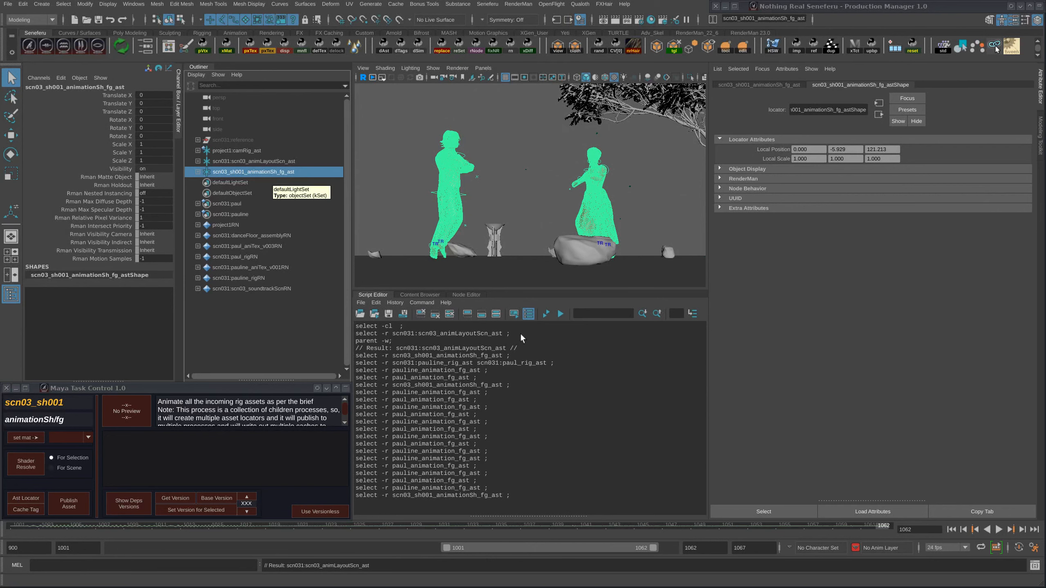
left_click(450, 315)
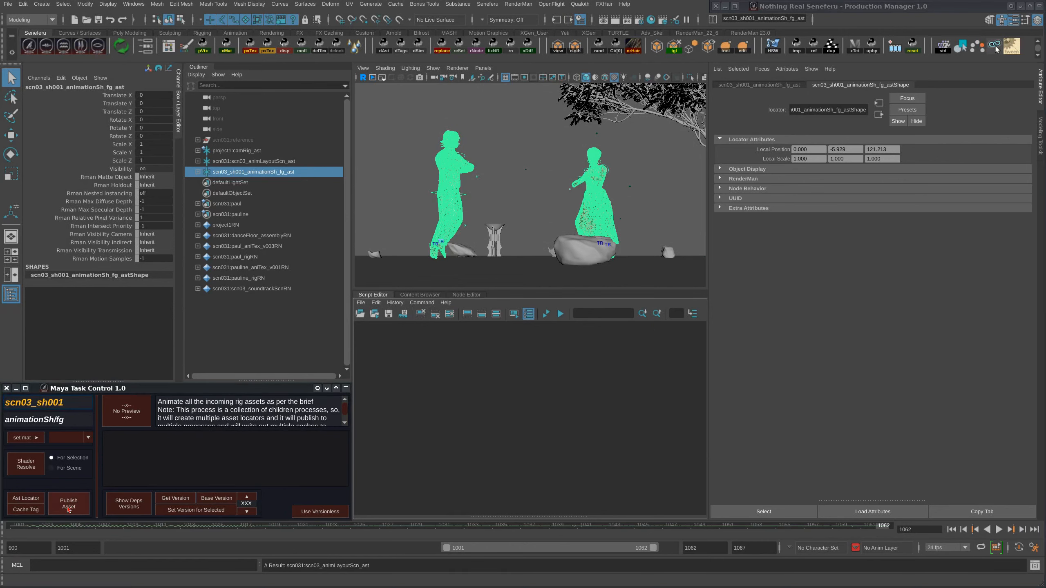
left_click(76, 503)
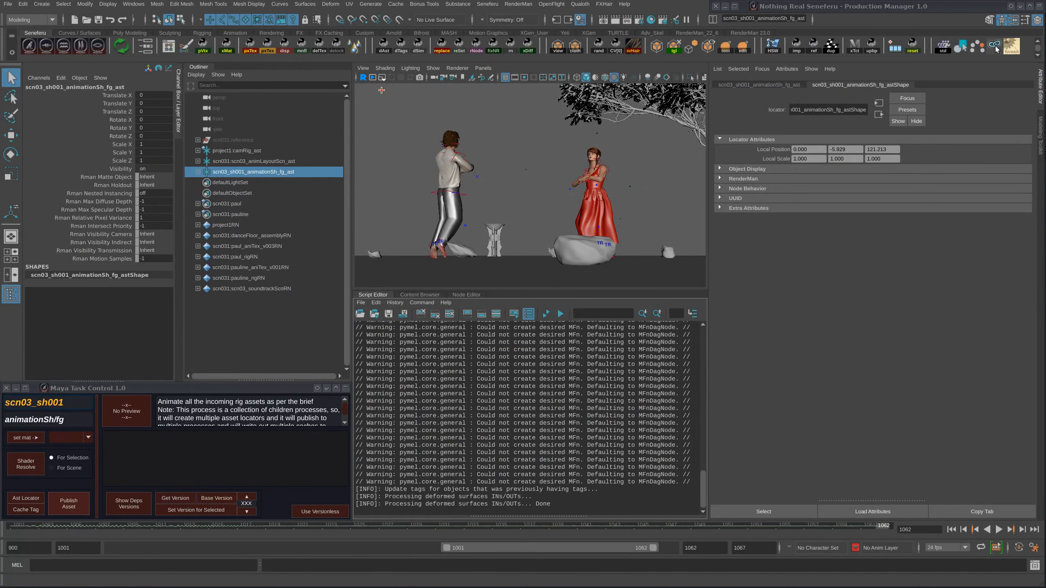
left_click_drag(360, 86, 701, 284)
double_click(685, 264)
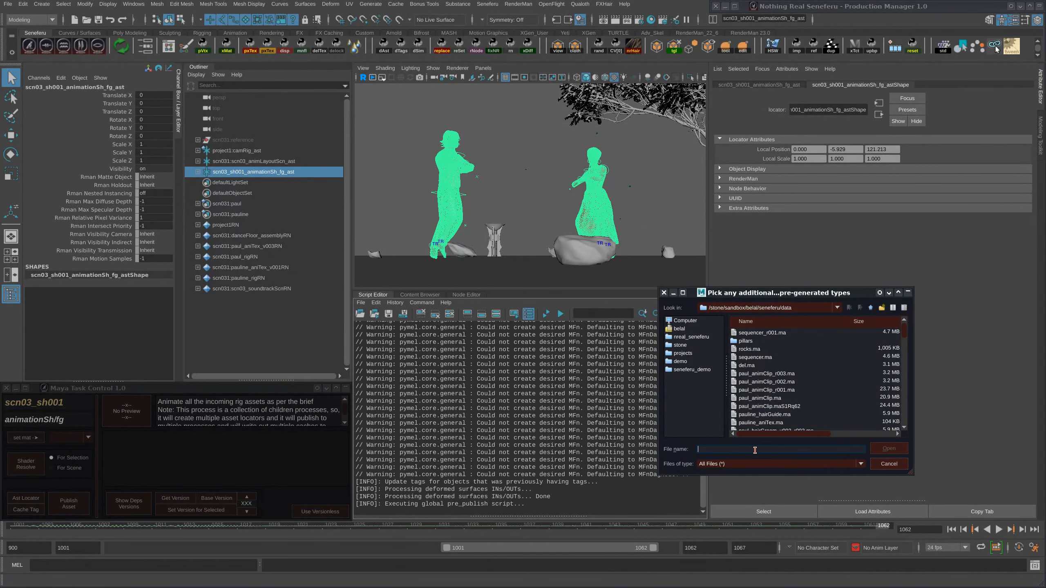
Step: Add the pre-generated movie scn03_sh001_animationSh_fg_v001.mov from the animationSh/fg/v001 folder to the publish
key("ctrl+v")
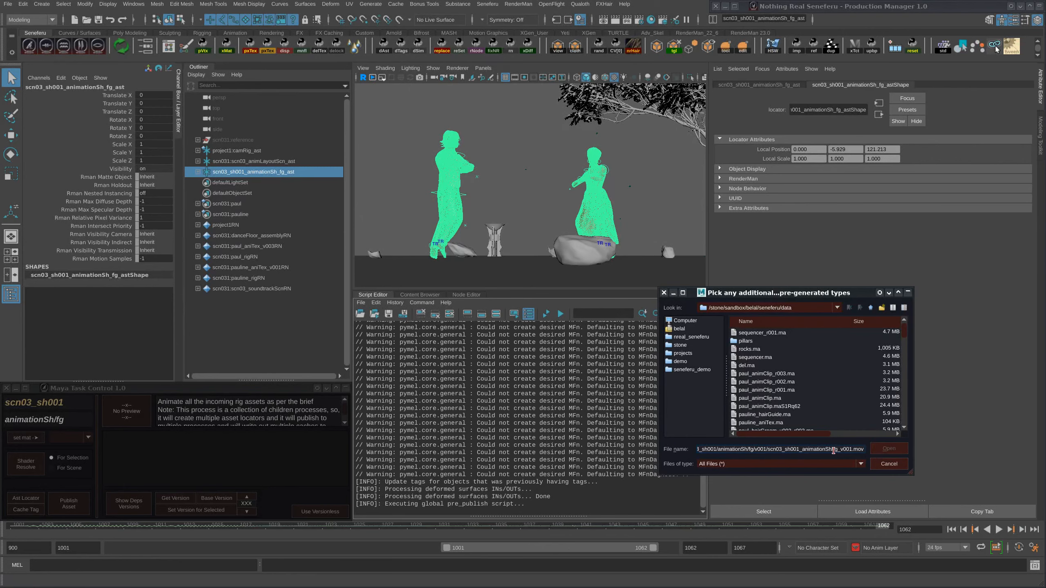
key("Home")
key("Return")
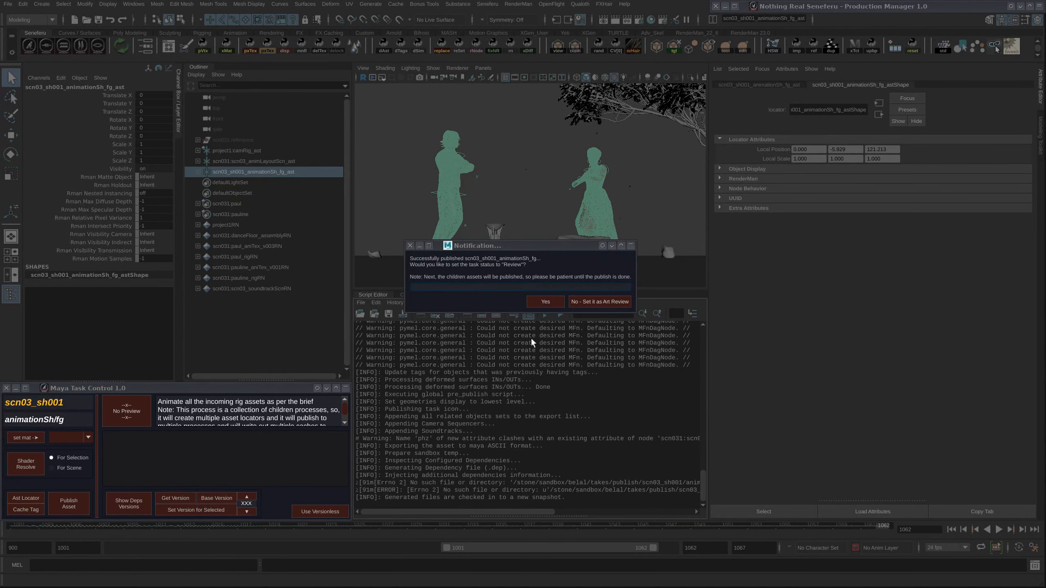
Step: Set the published scn03_sh001 animationSh/fg task to Review and acknowledge the completed multi-child publish
left_click(550, 302)
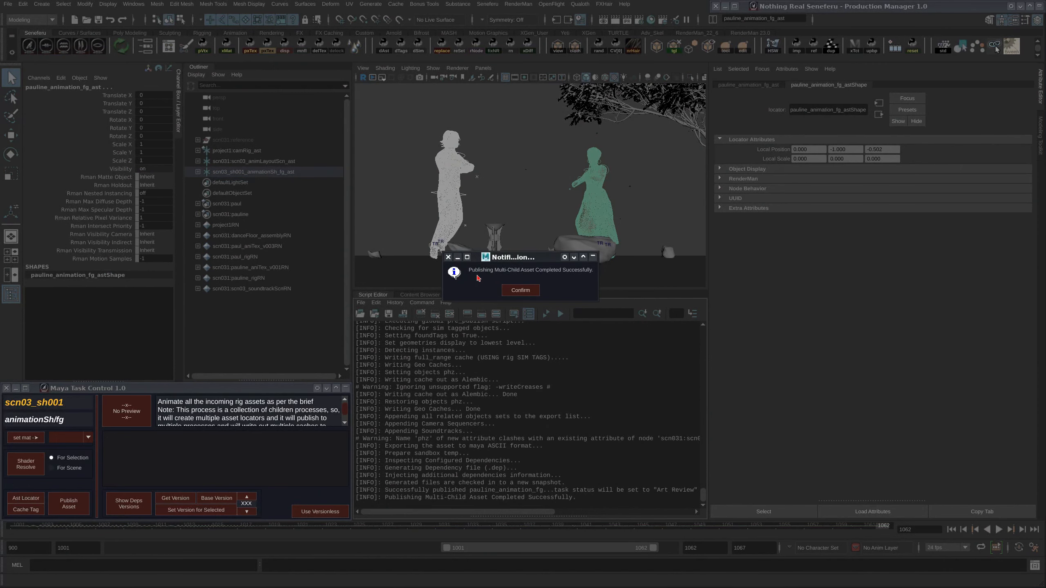
left_click_drag(520, 261, 508, 265)
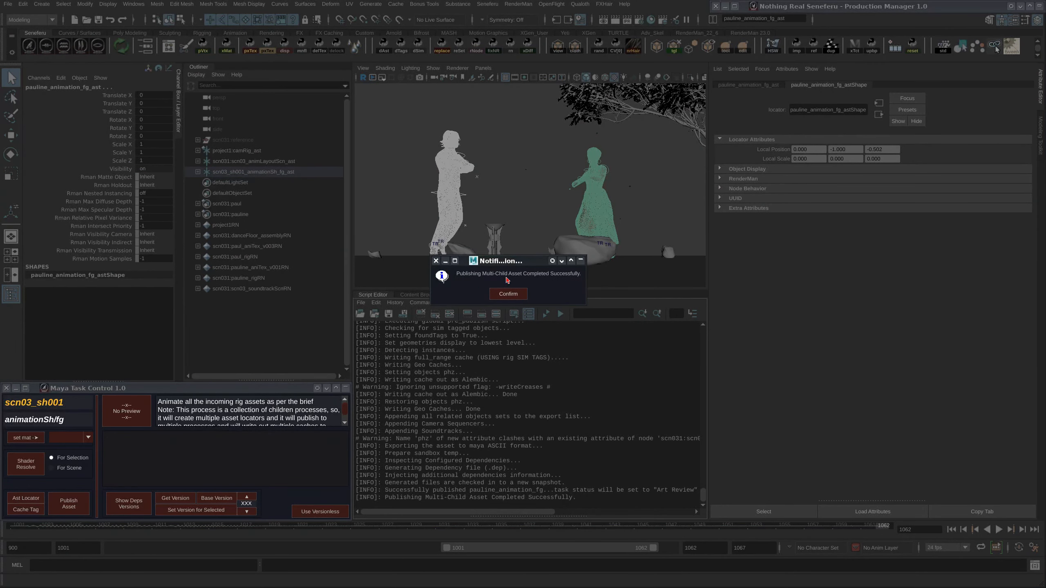
left_click(508, 294)
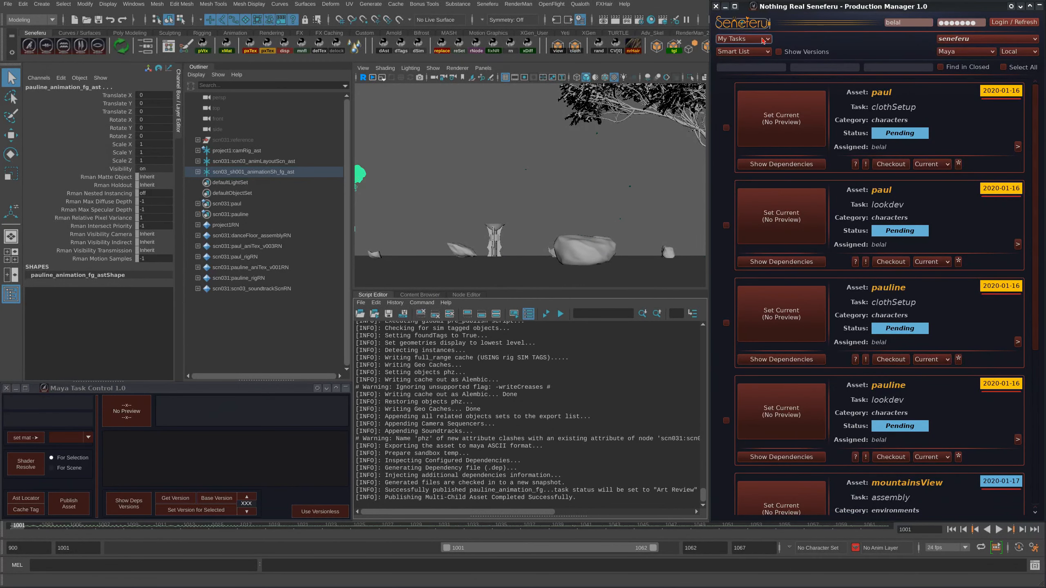
Step: Switch the production manager's task list to VFX/CG Sup and look through the status options of scn03_sh001 animationSh/fg
left_click(763, 40)
left_click(760, 83)
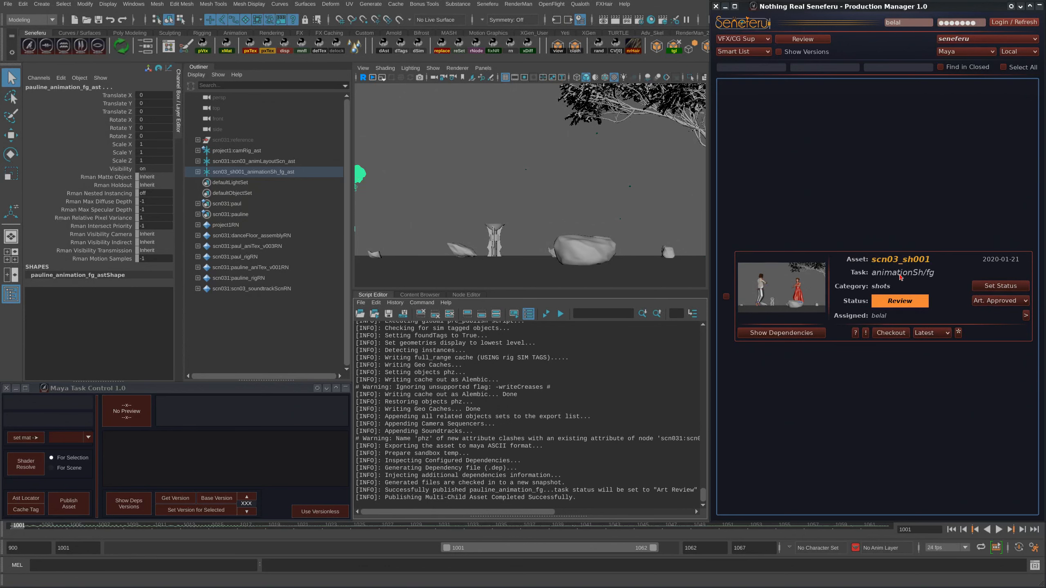
left_click(1000, 300)
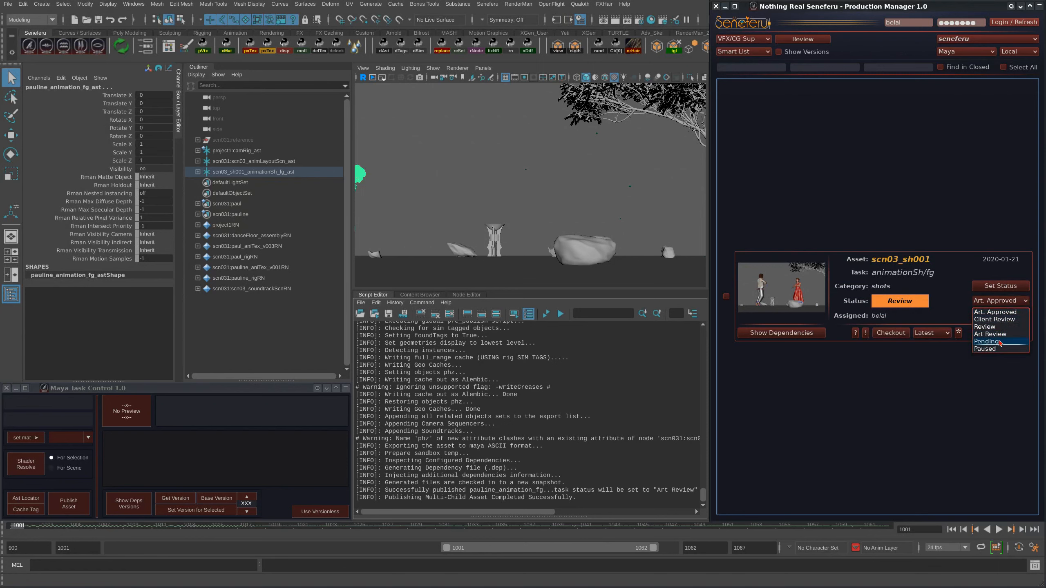
left_click(987, 378)
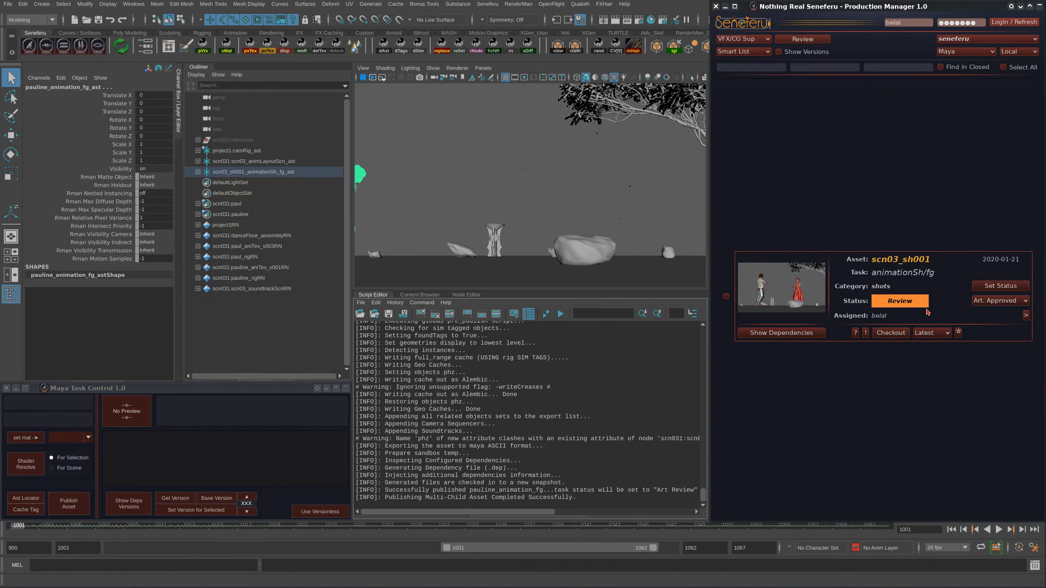
left_click(995, 304)
left_click(990, 396)
Step: Filter the supervisor's task list by task context "anim" and category "scn0"
left_click(853, 70)
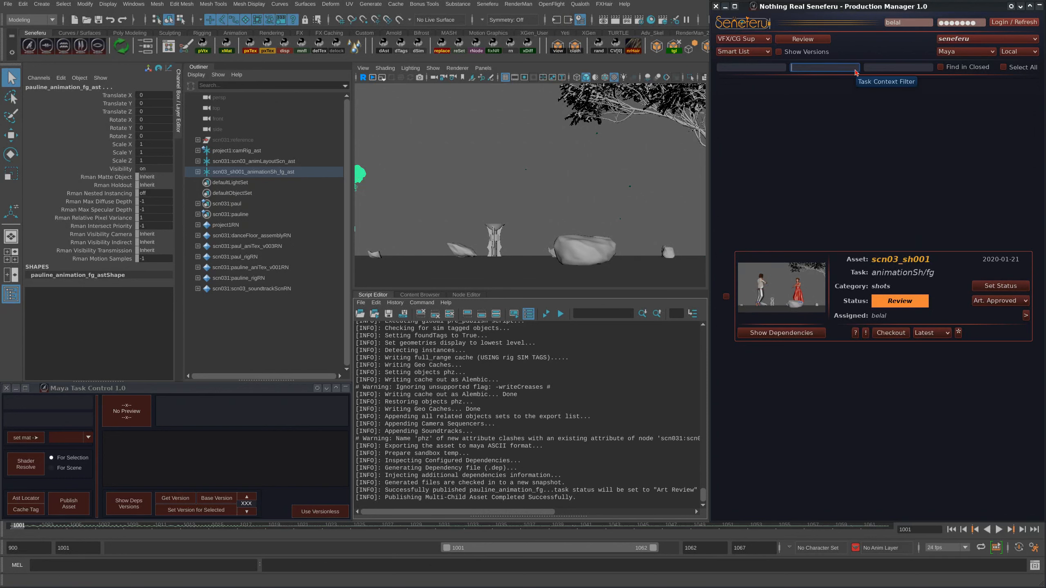
type("anim")
key("Tab")
type("na")
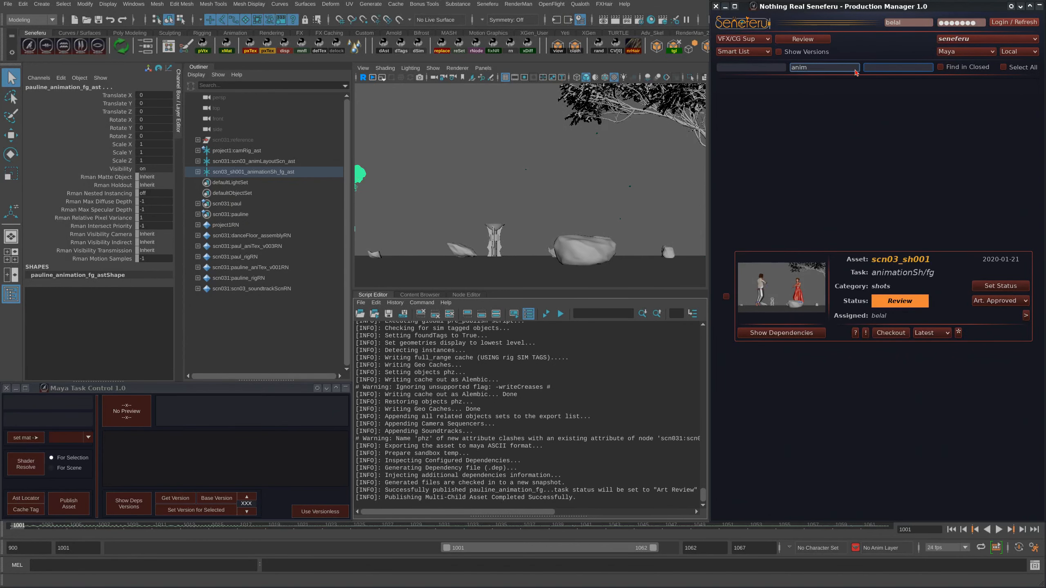
type("scn0")
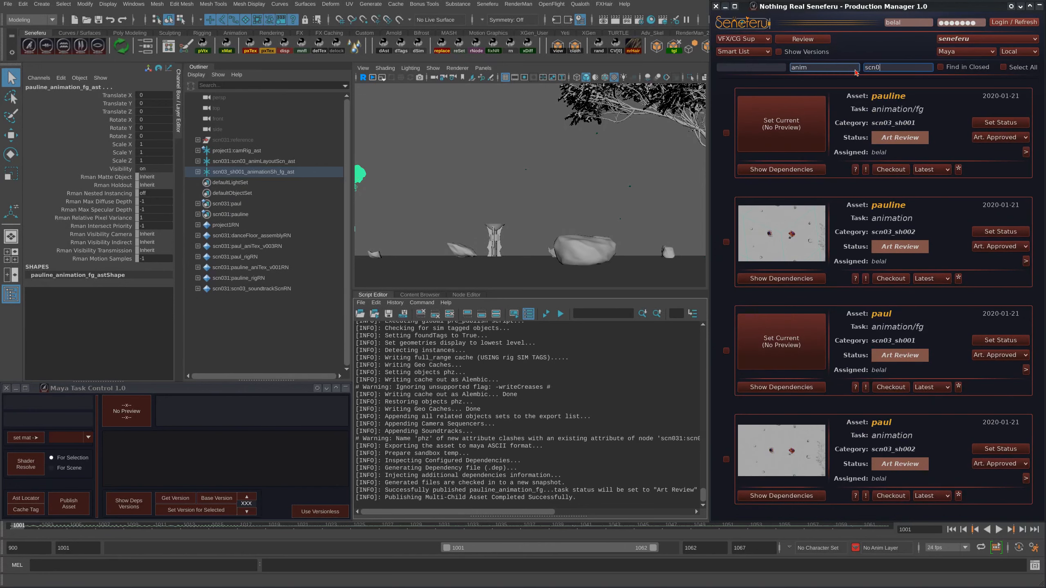
Step: Narrow the supervisor's task list to category "scn03" while keeping the "anim" task filter
type("0")
key("BackSpace")
type("3")
left_click(904, 339)
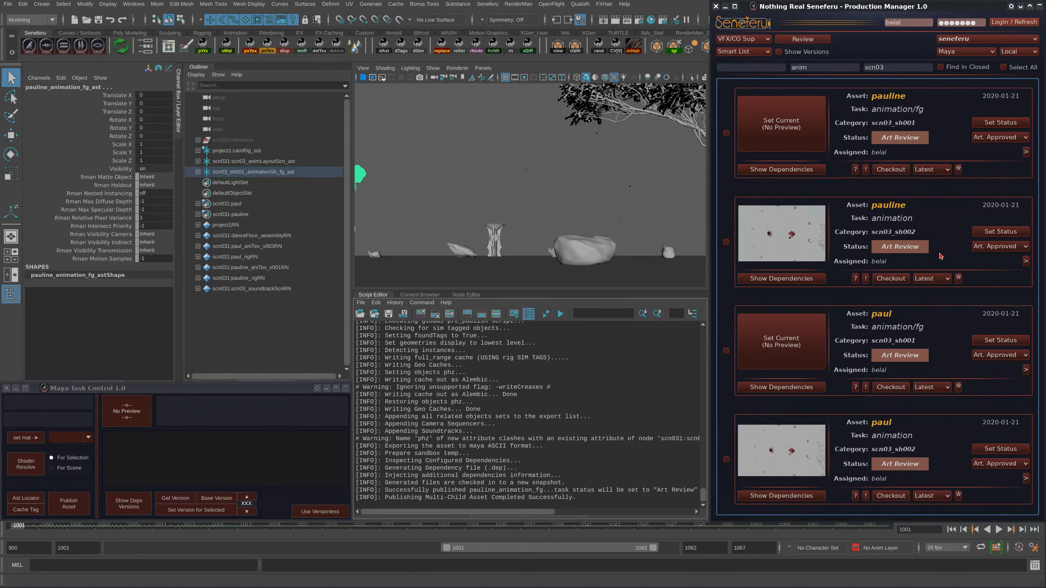
Step: Set the scn03_sh001 animation/fg tasks of pauline and paul to Art. Approved, followed by the final Approved status for both
left_click(998, 124)
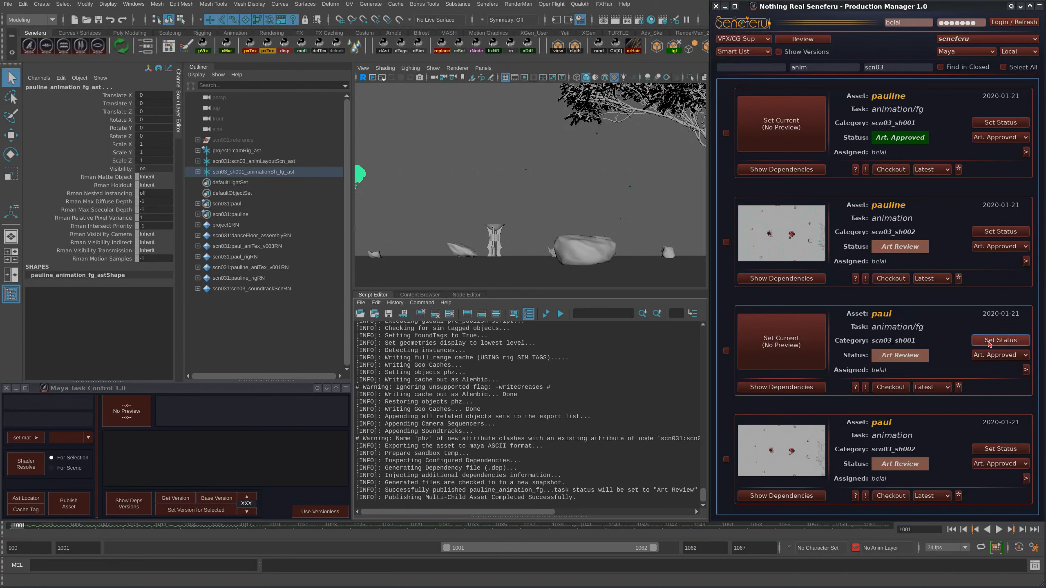
left_click(988, 340)
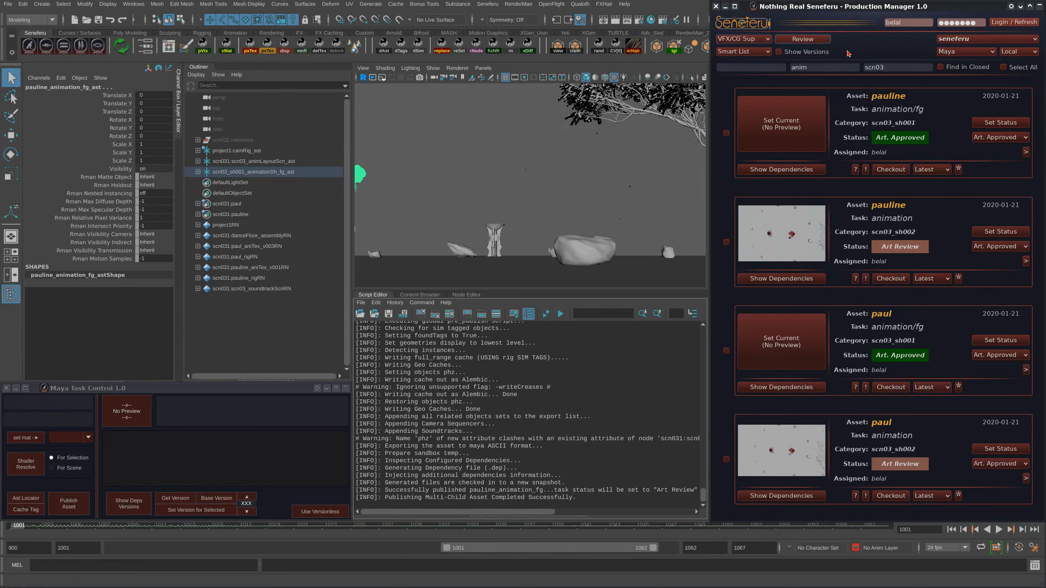
left_click(1001, 137)
left_click(998, 156)
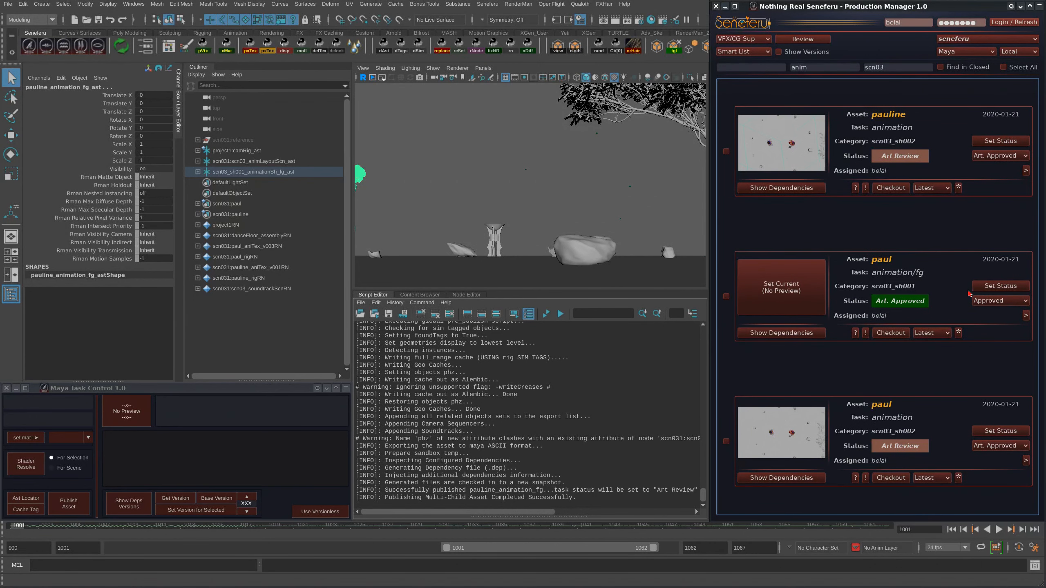
left_click(1000, 286)
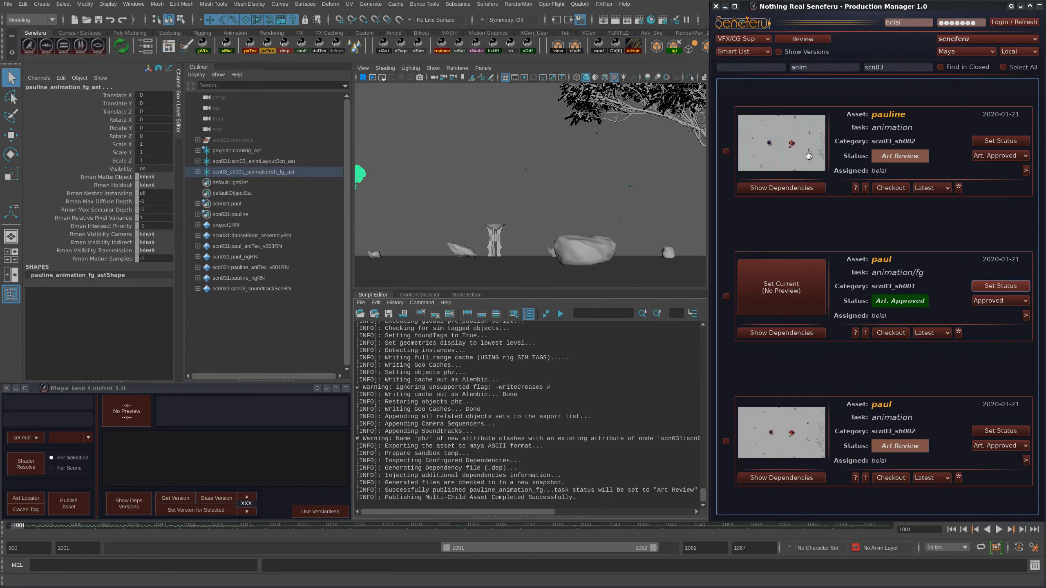
Step: Clear the category filter and search by asset "scn03" among closed tasks, keeping the VFX/CG Sup role
left_click_drag(894, 67, 844, 72)
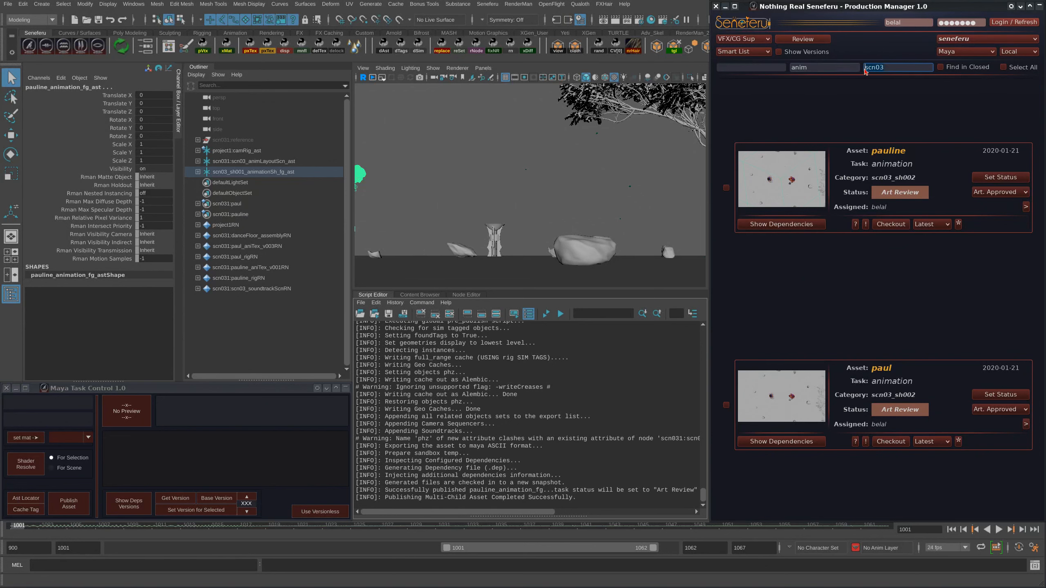
key("BackSpace")
key("Return")
left_click(779, 69)
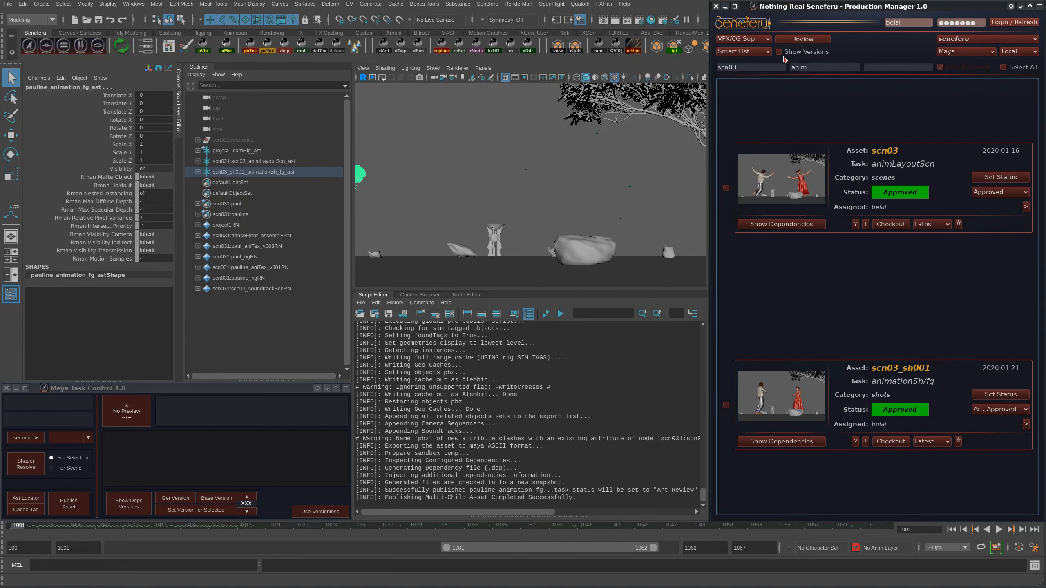
left_click(747, 39)
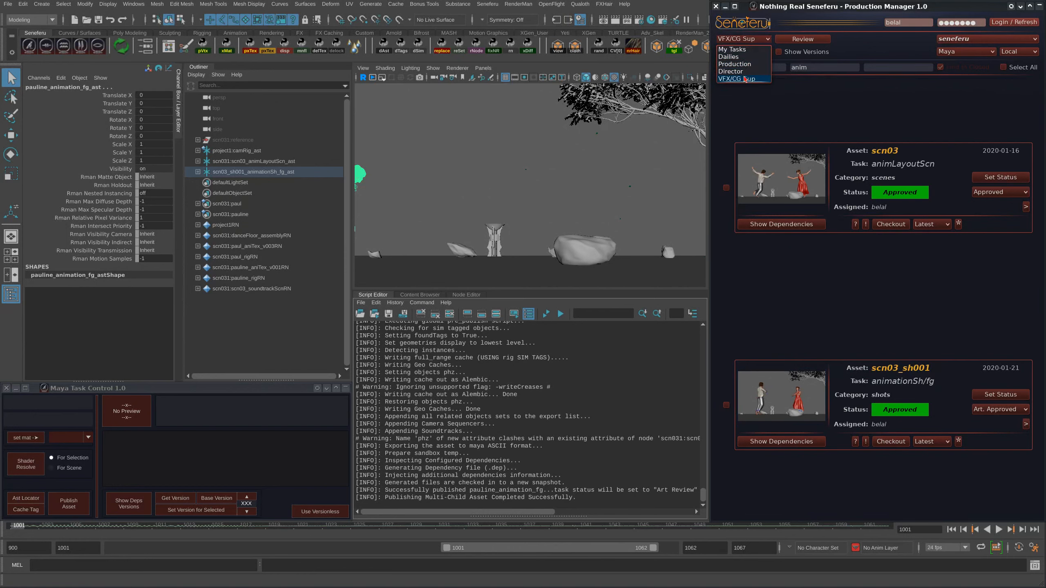
left_click(744, 80)
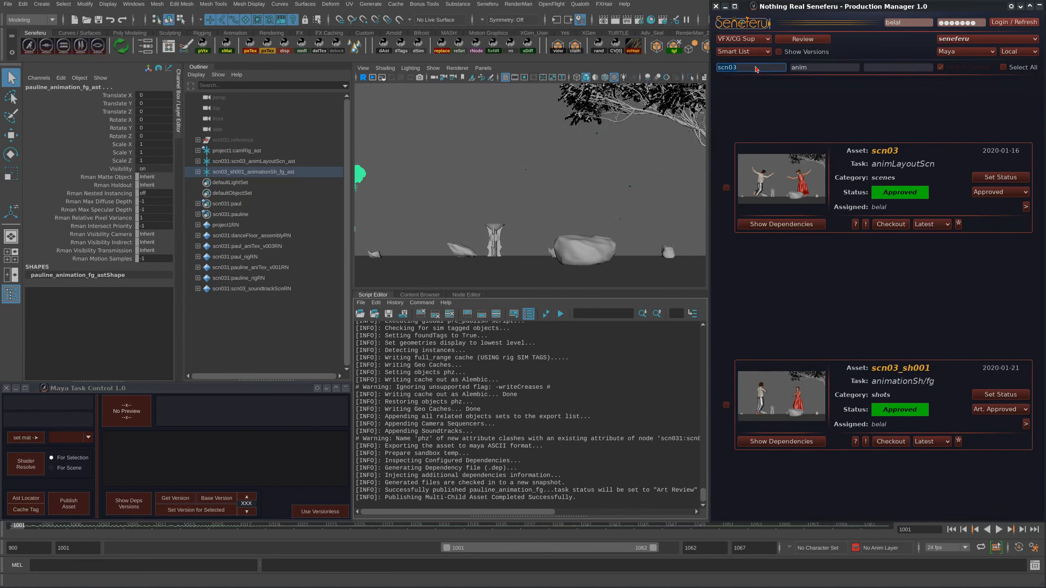
Step: Move the "scn03" filter text from the asset filter to the category filter
key("ctrl+x")
left_click(871, 69)
key("ctrl+v")
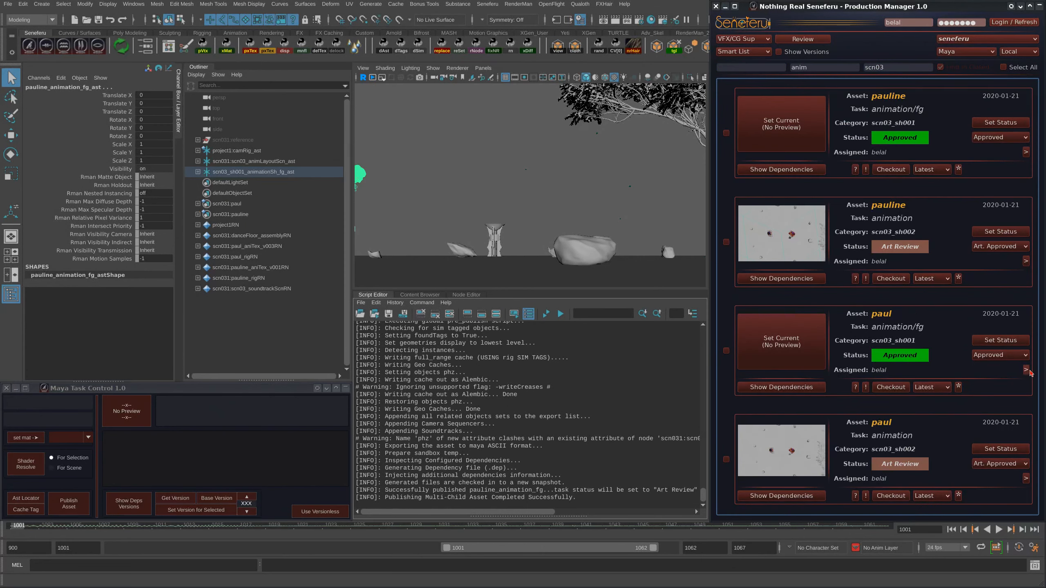
Step: Review the notes of paul's scn03_sh001 animation/fg task and look at the note entry form without adding a note
left_click(1026, 370)
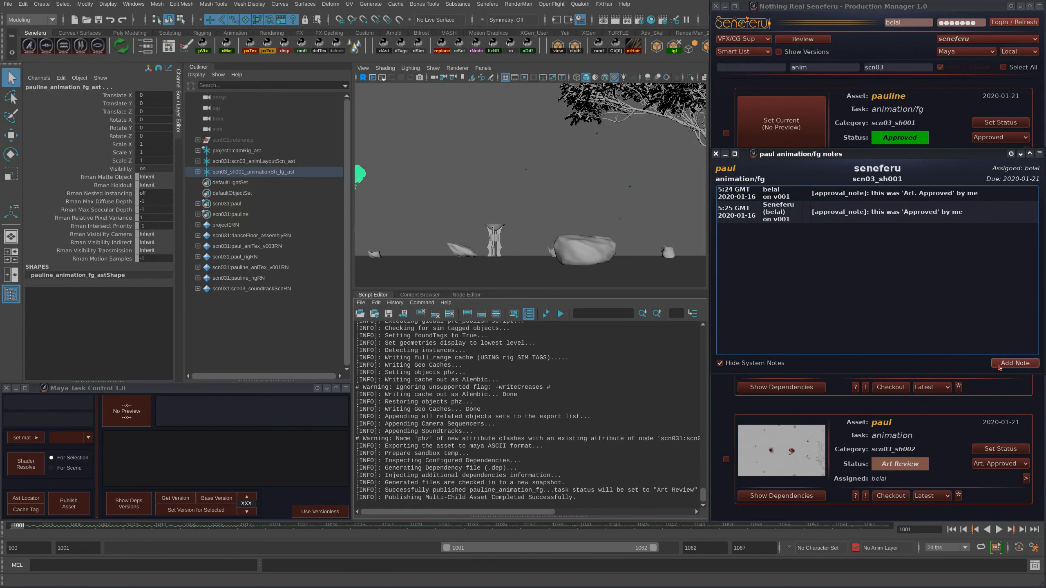
left_click(995, 363)
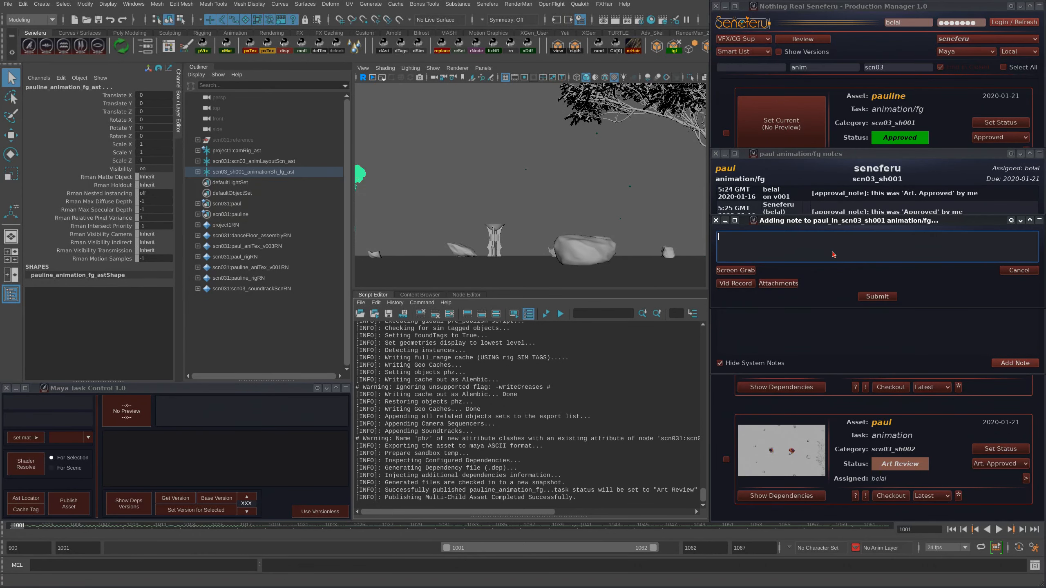
left_click(715, 221)
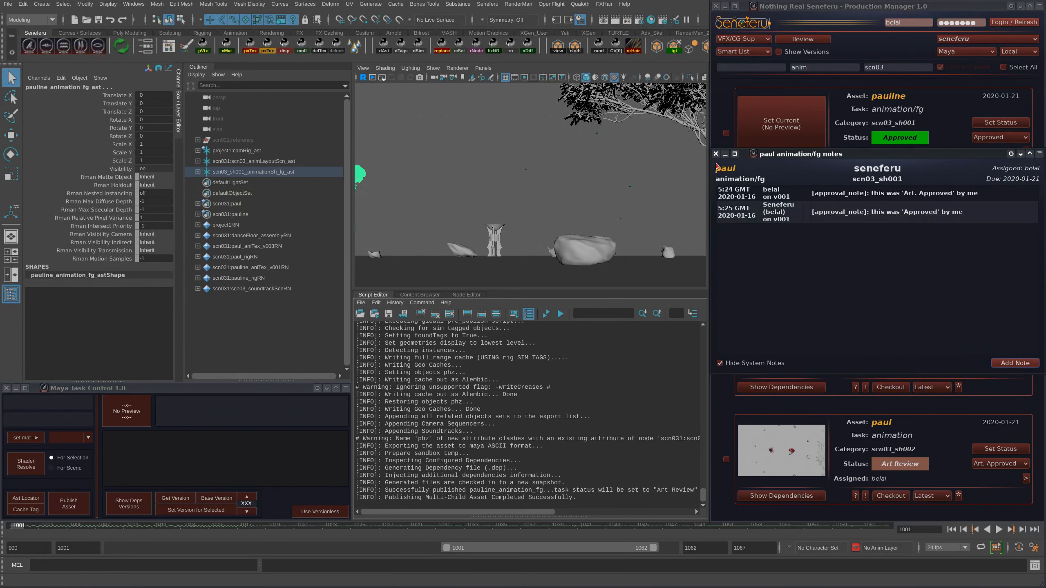
left_click(715, 154)
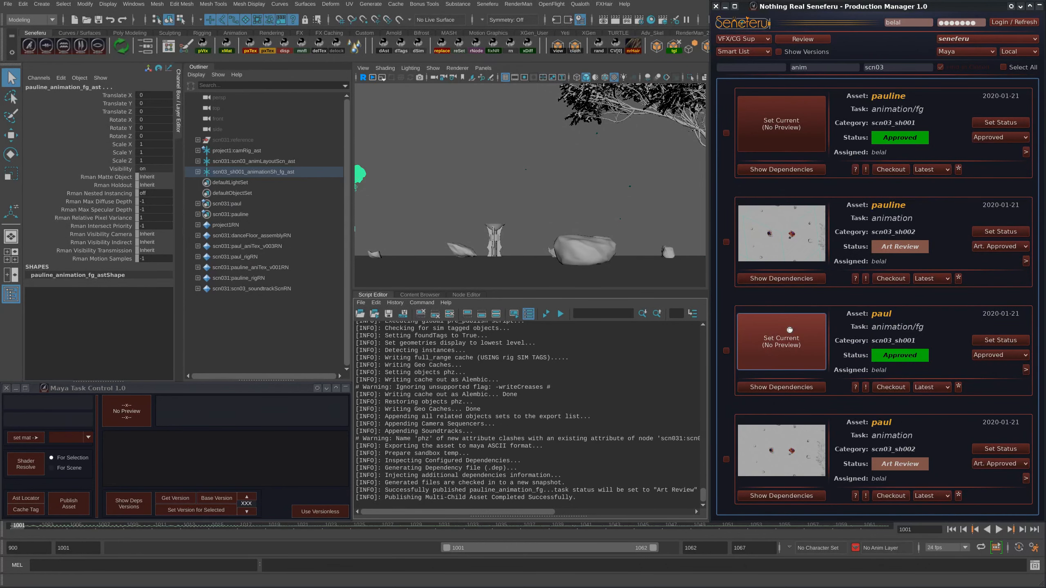
Step: Open paul's scn03_sh001 animation/fg task and load its scene in Maya, discarding the unsaved changes to the current scene
left_click(789, 329)
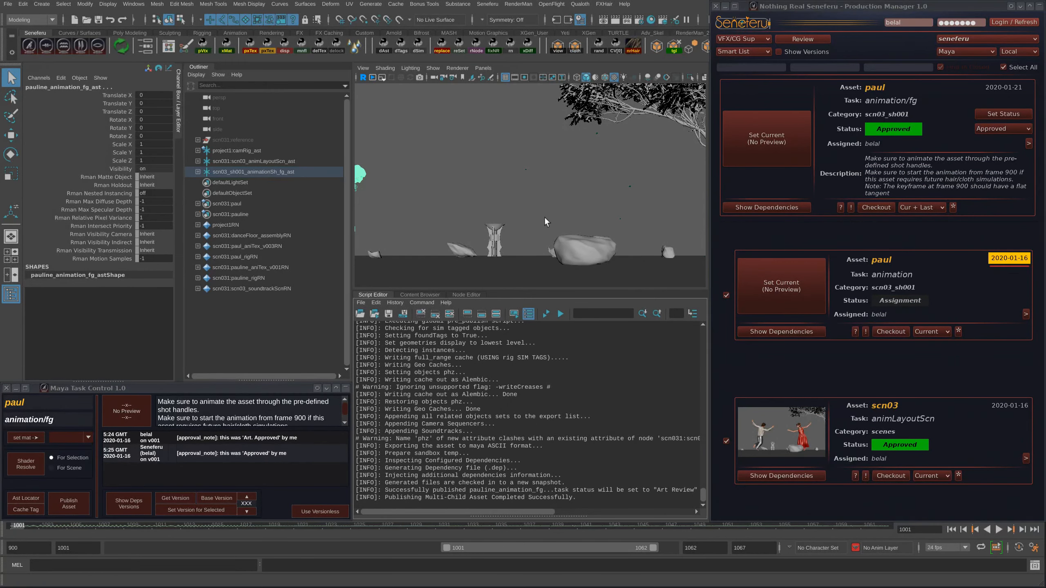
key("ctrl+n")
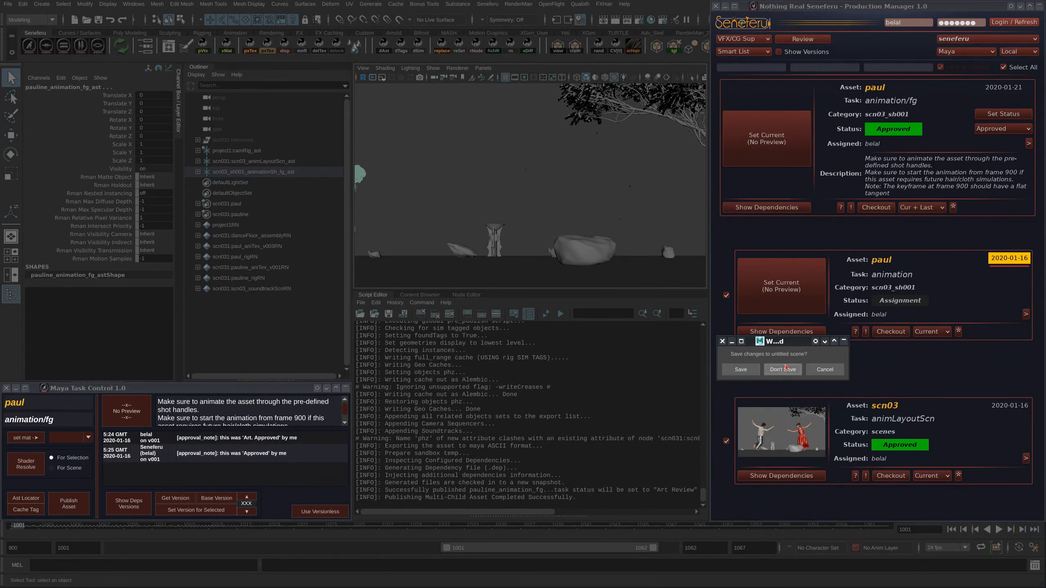
left_click(783, 369)
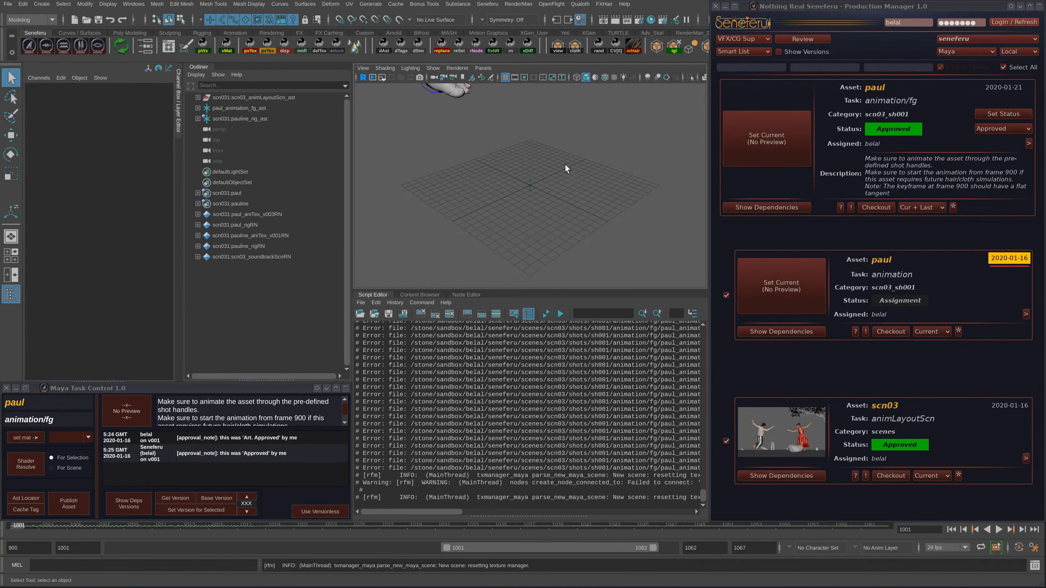
Step: Examine the paul and pauline characters in the loaded scene from several angles and clear the Script Editor history
middle_click_drag(632, 202, 641, 235, "alt")
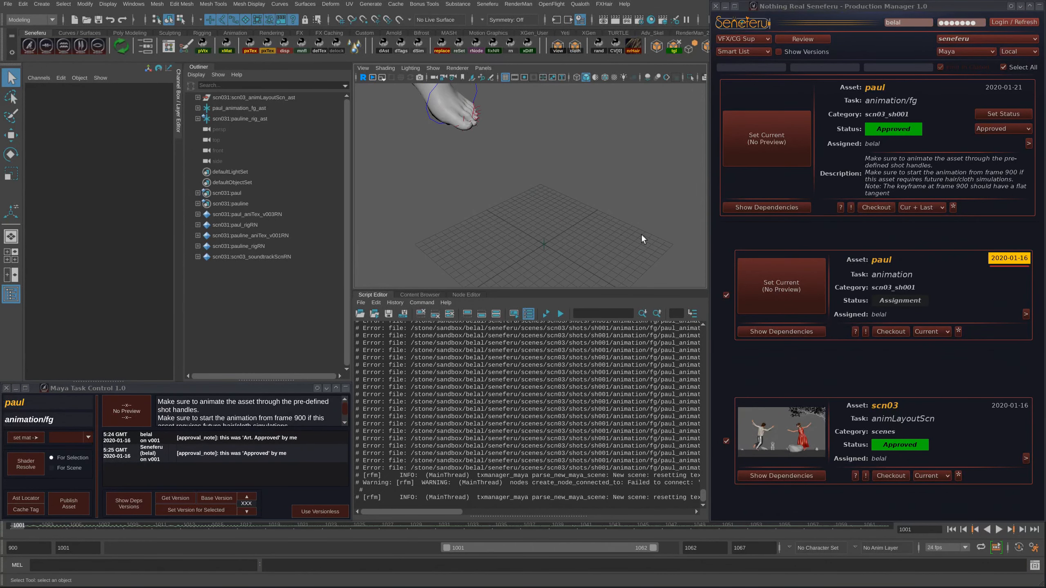
right_click_drag(640, 235, 449, 186, "alt")
middle_click_drag(540, 198, 550, 247, "alt")
right_click_drag(551, 247, 514, 218, "alt")
middle_click_drag(514, 218, 549, 233, "alt")
left_click_drag(548, 233, 585, 206, "alt")
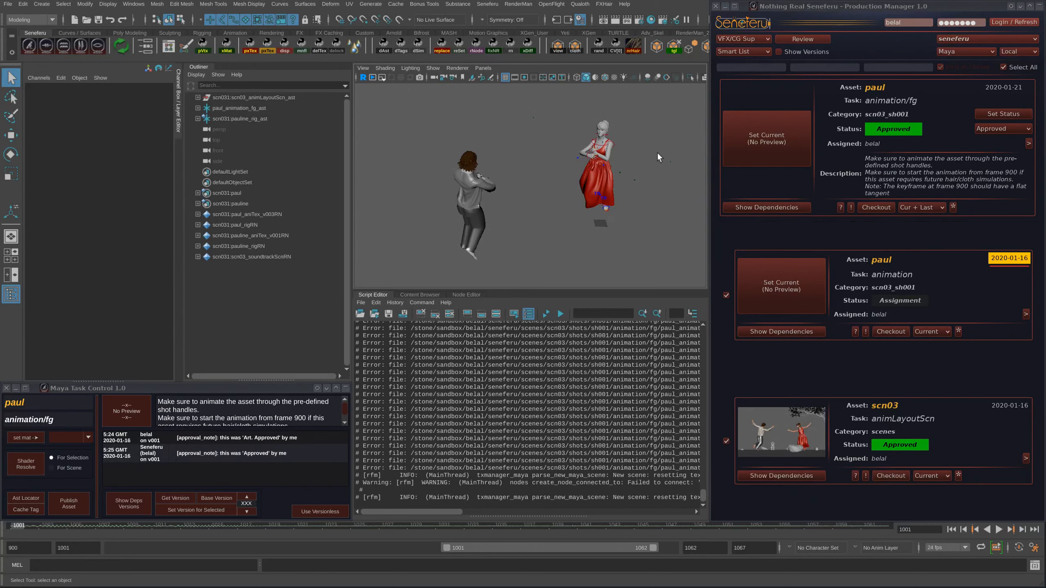
left_click(449, 316)
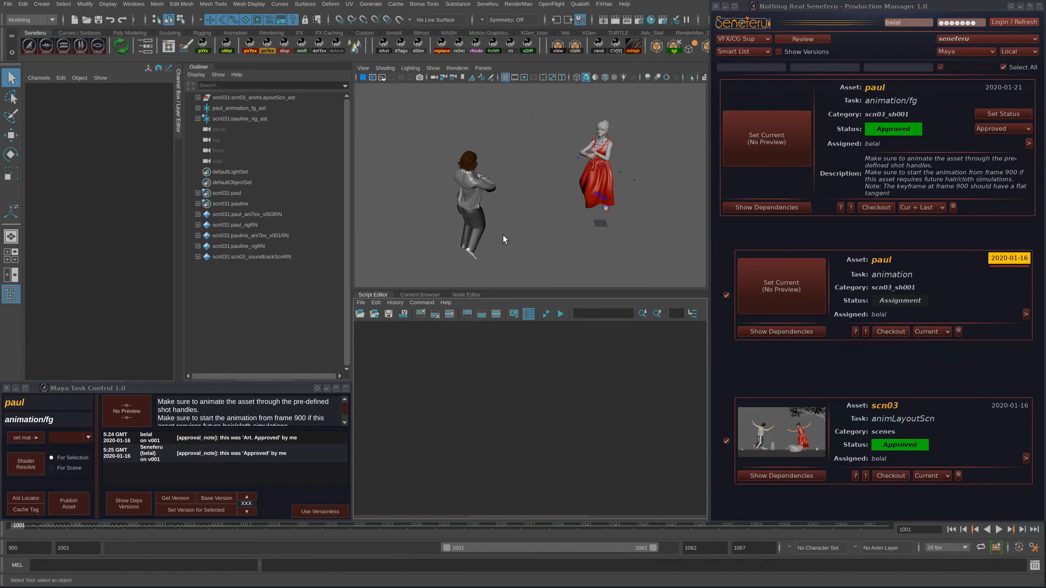
left_click_drag(502, 240, 538, 209, "alt")
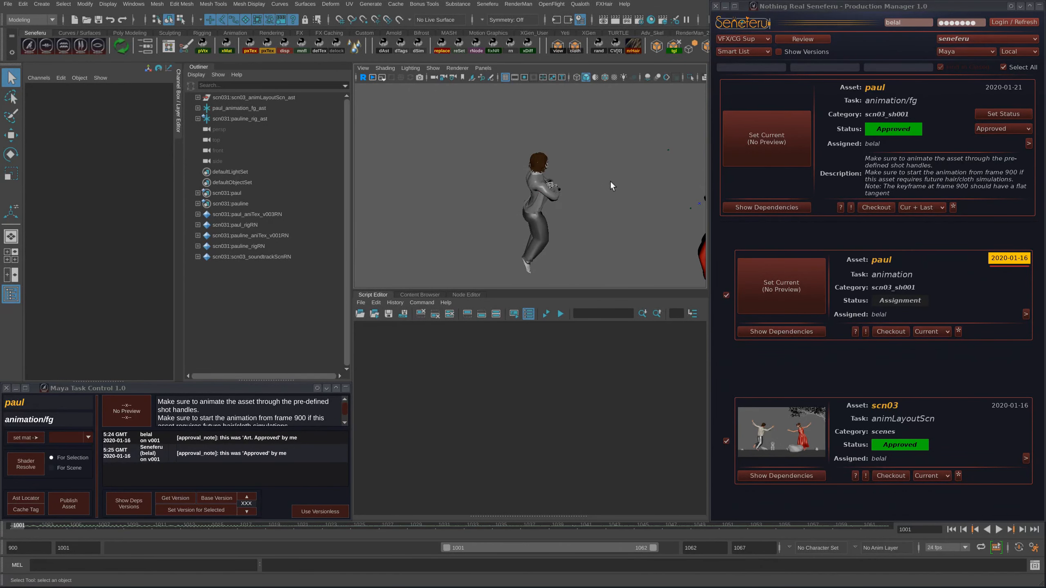
middle_click_drag(551, 224, 510, 243, "alt")
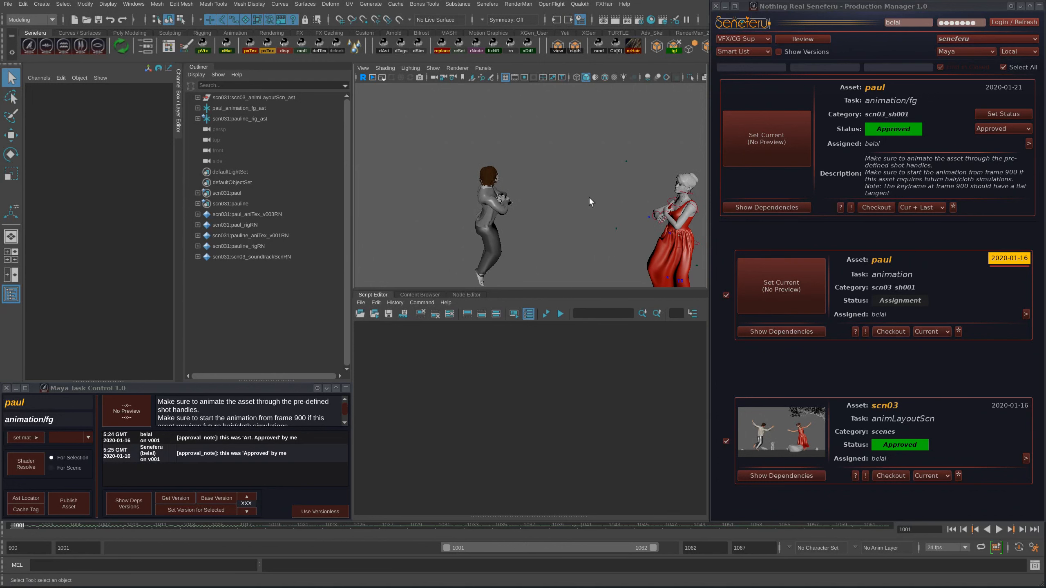
left_click_drag(591, 185, 516, 201, "alt")
scroll(516, 201, "up", 3)
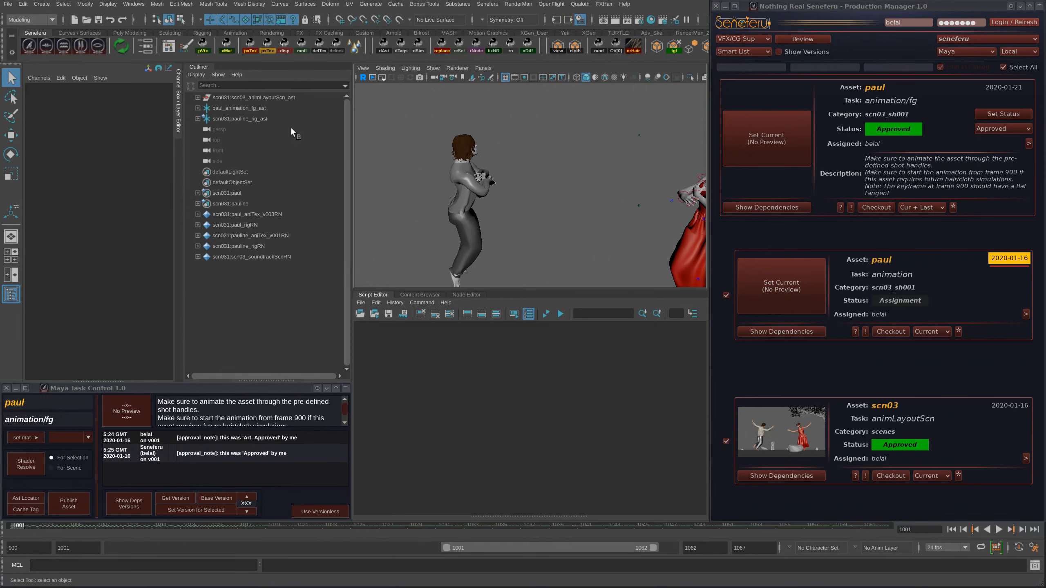
Step: Inspect pauline_rig_ast and paul_animation_fg_ast in the Outliner, including the info node and rig nested under paul_animation_fg_ast
left_click(253, 131)
left_click(264, 120)
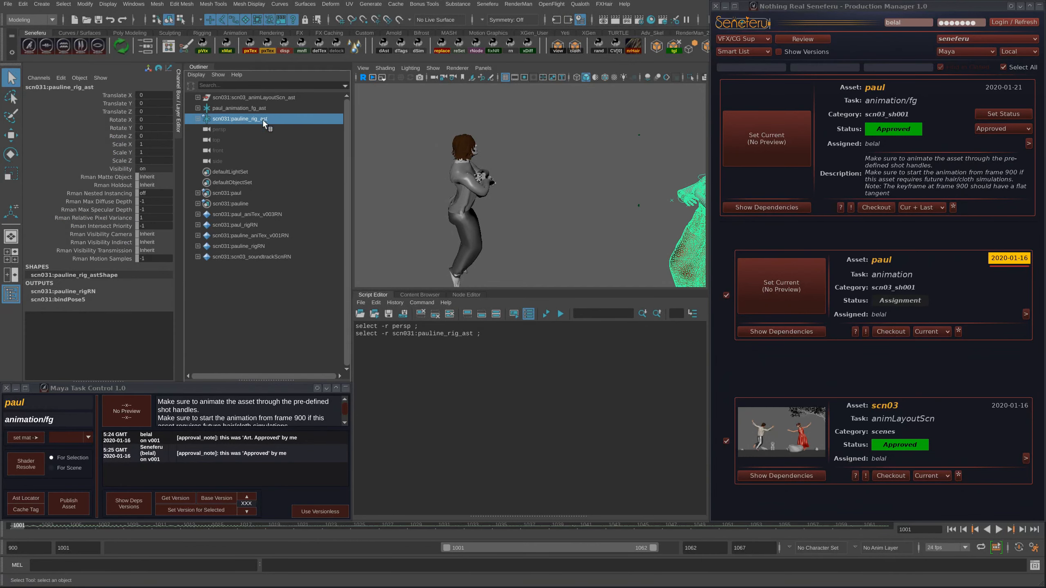
left_click(256, 109)
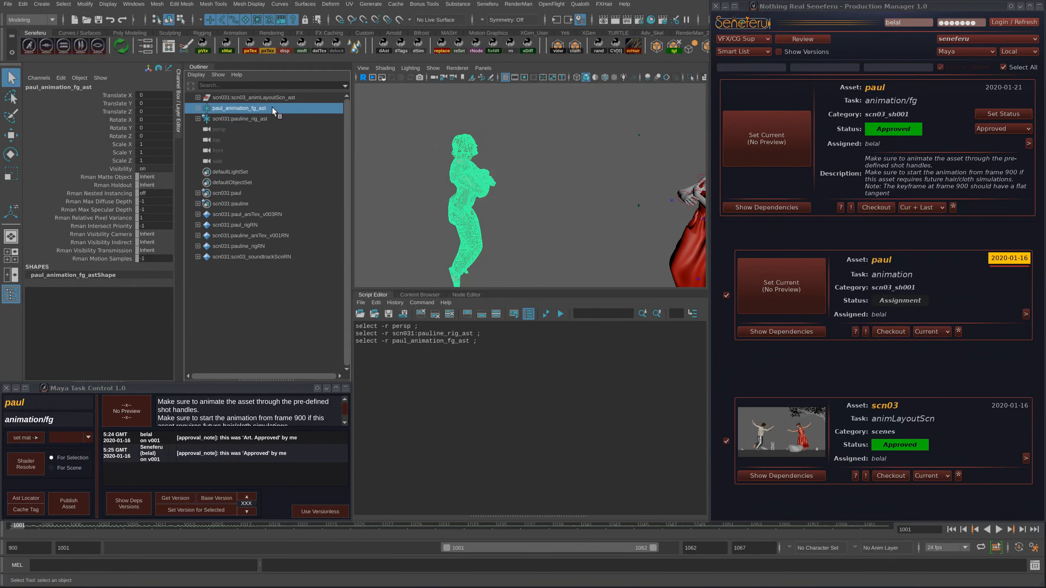
left_click(198, 108)
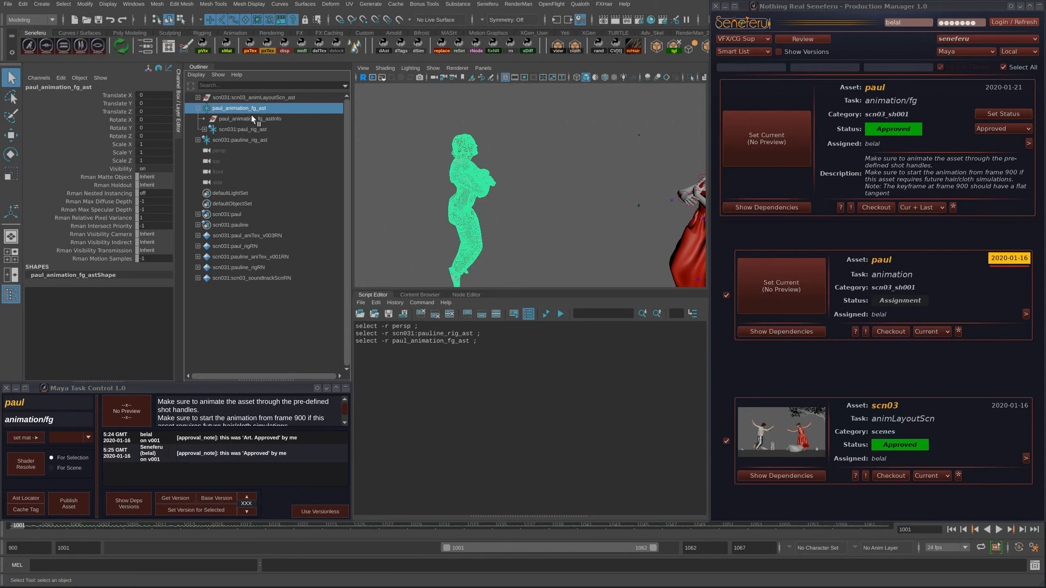
left_click(240, 110)
left_click(248, 119)
left_click(249, 110)
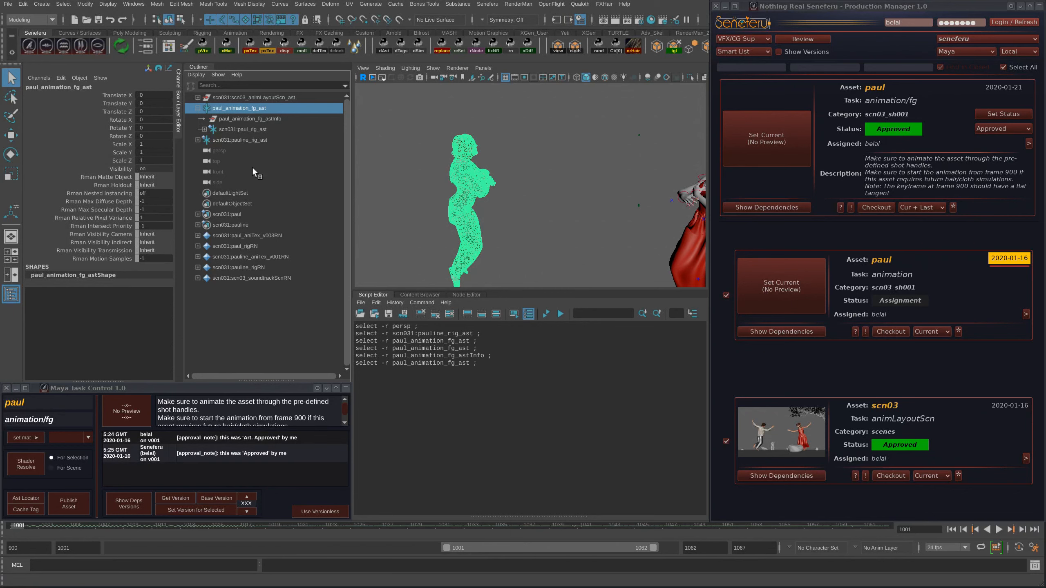
left_click(198, 109)
Step: Select scn031:pauline_rig_ast and examine it alongside paul in the viewport
left_click(232, 120)
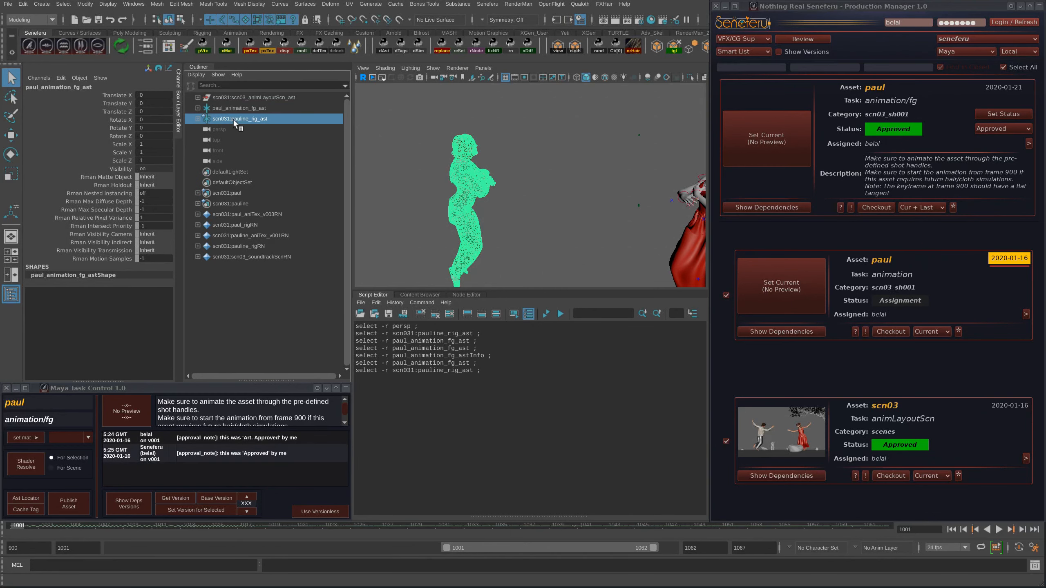
left_click_drag(573, 222, 552, 217, "alt")
right_click_drag(551, 218, 551, 208, "alt")
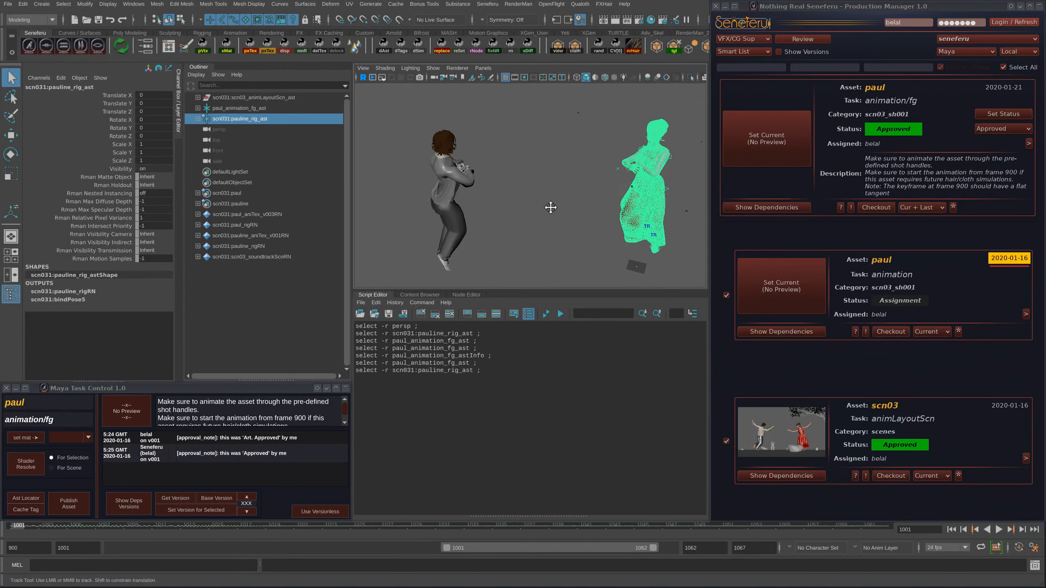
middle_click_drag(551, 208, 532, 209, "alt")
left_click_drag(531, 209, 546, 214, "alt")
middle_click_drag(547, 214, 525, 222, "alt")
left_click_drag(525, 223, 596, 169, "alt")
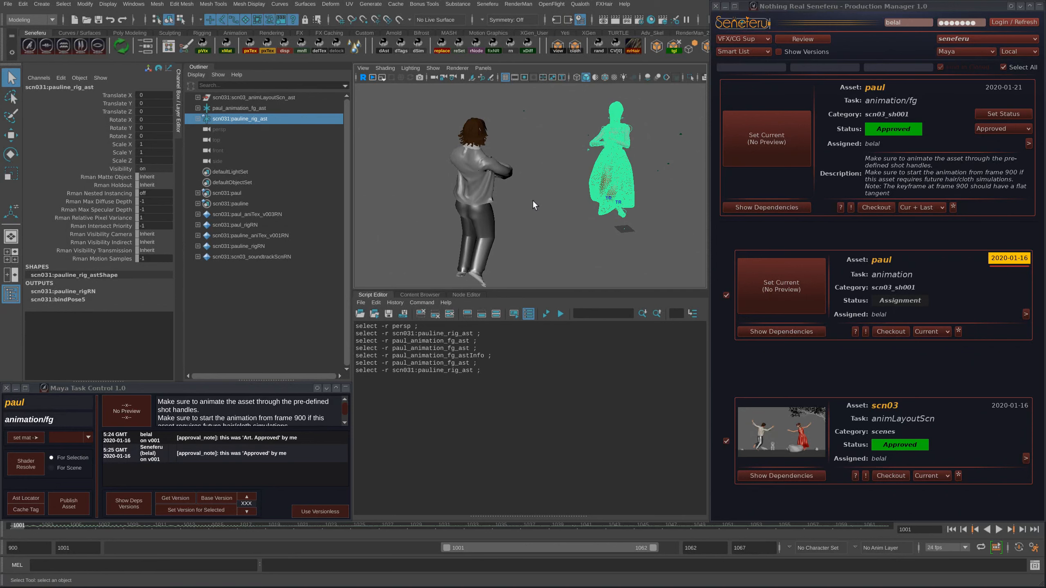
left_click_drag(532, 201, 482, 207, "alt")
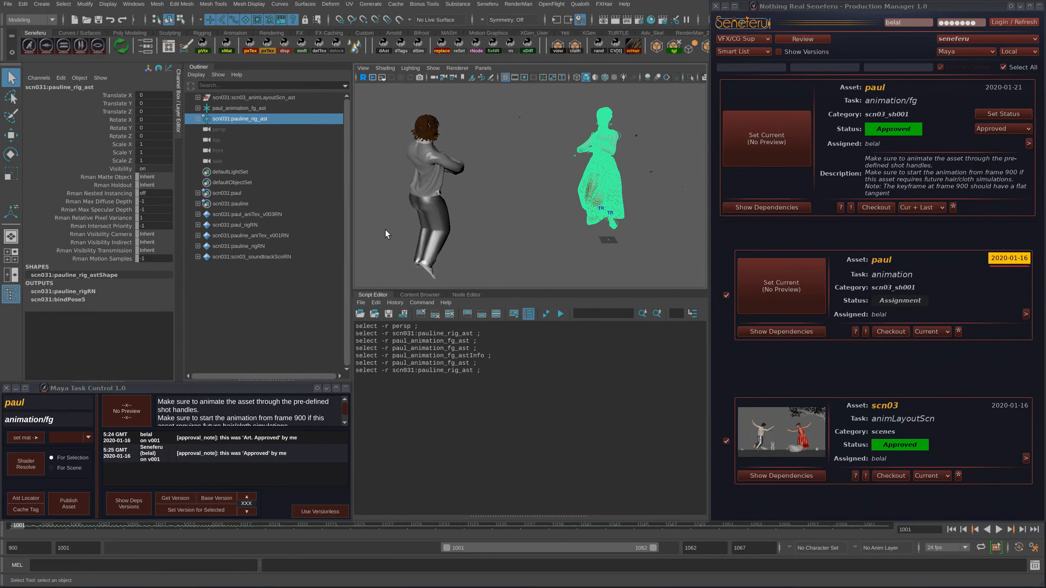
Step: Select paul_animation_fg_ast alone and frame it in the viewport for inspection
left_click(252, 109, "ctrl")
left_click(258, 108)
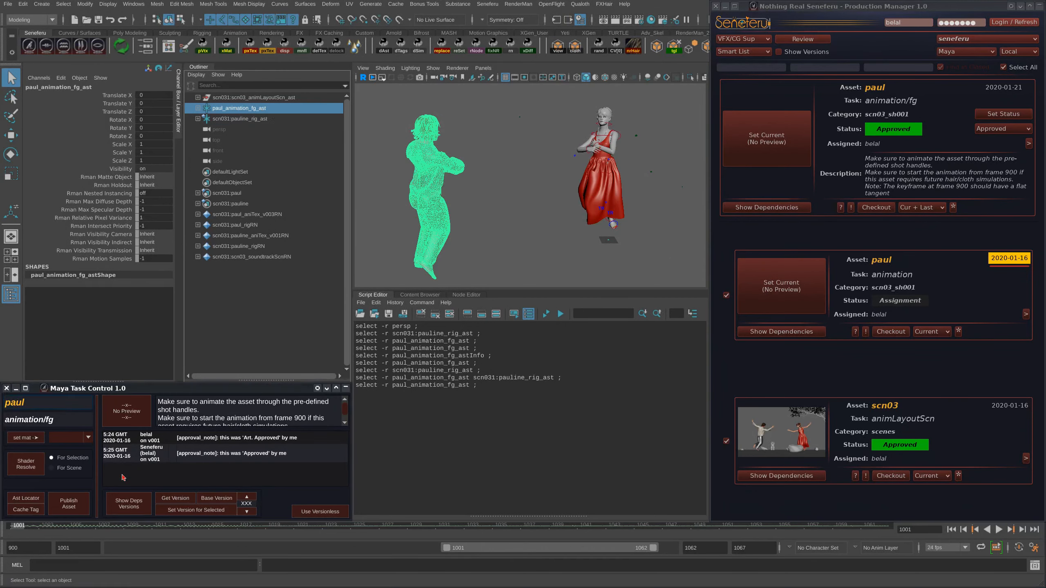
right_click_drag(558, 264, 572, 244, "alt")
key("f")
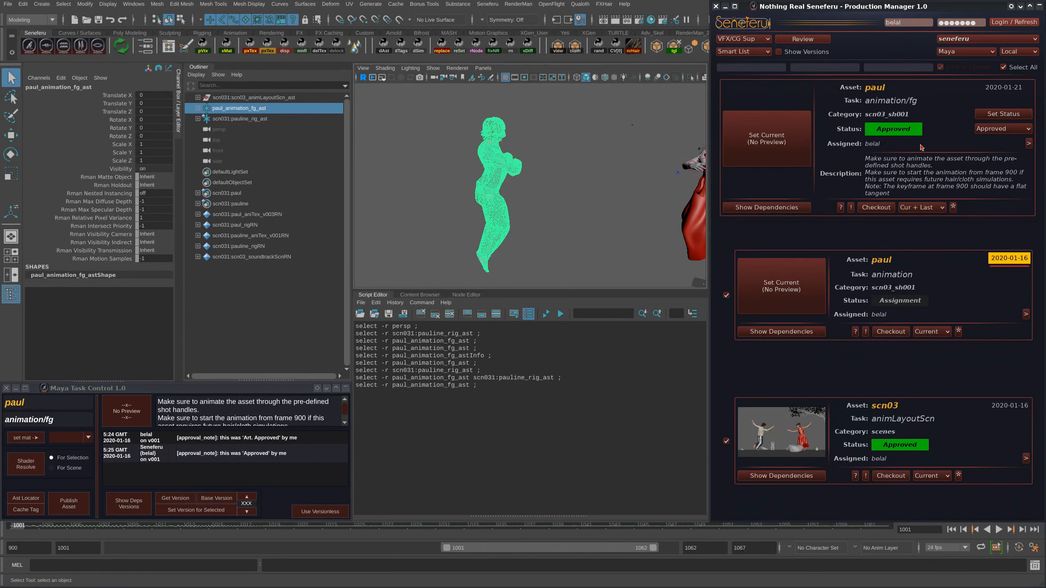
left_click_drag(467, 244, 760, 198, "alt")
Step: Return to the task list, clear the scn03 category filter and filter the assets by scn
left_click(769, 160)
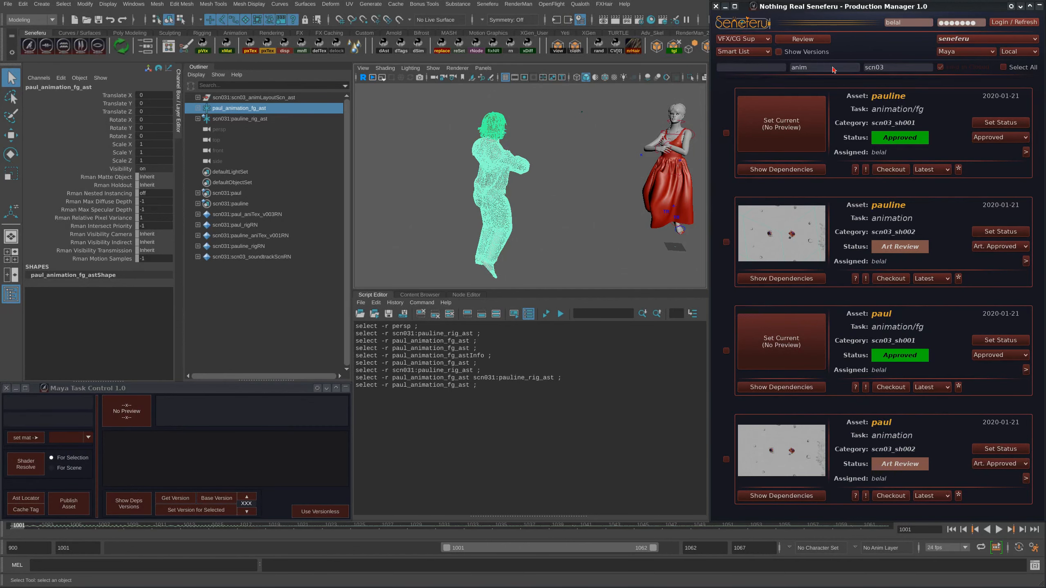
left_click_drag(891, 68, 855, 70)
key("BackSpace")
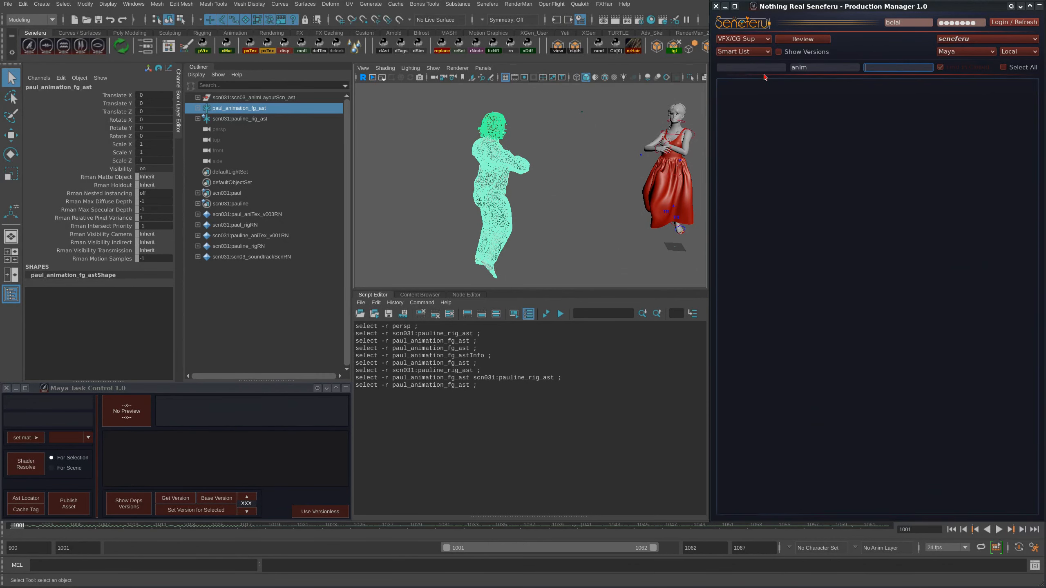
left_click(768, 68)
type("scn")
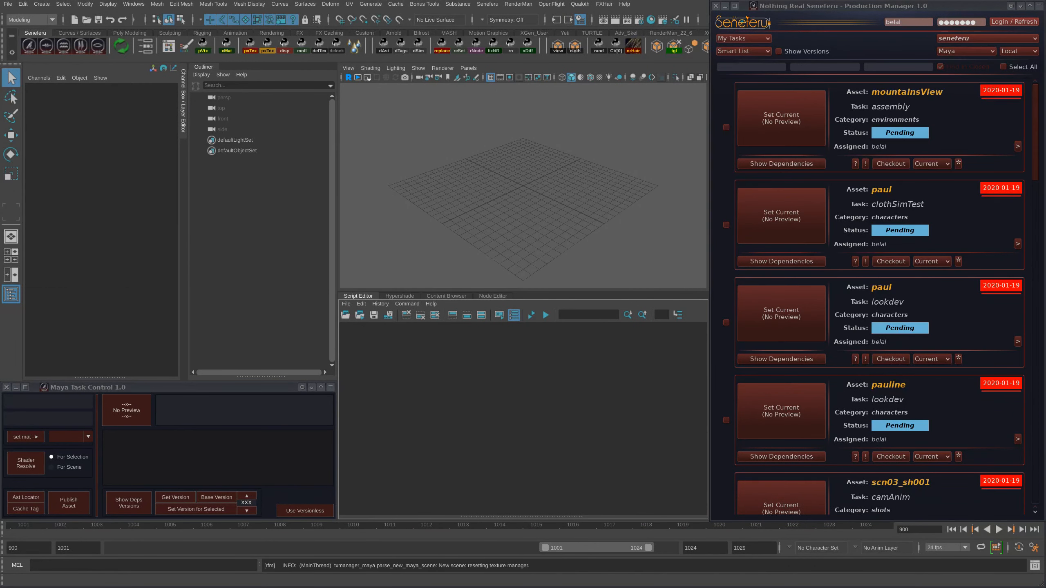
Step: Filter the My Tasks list to scn04 assets and open the scn04_sh001 animationSh task
left_click(746, 67)
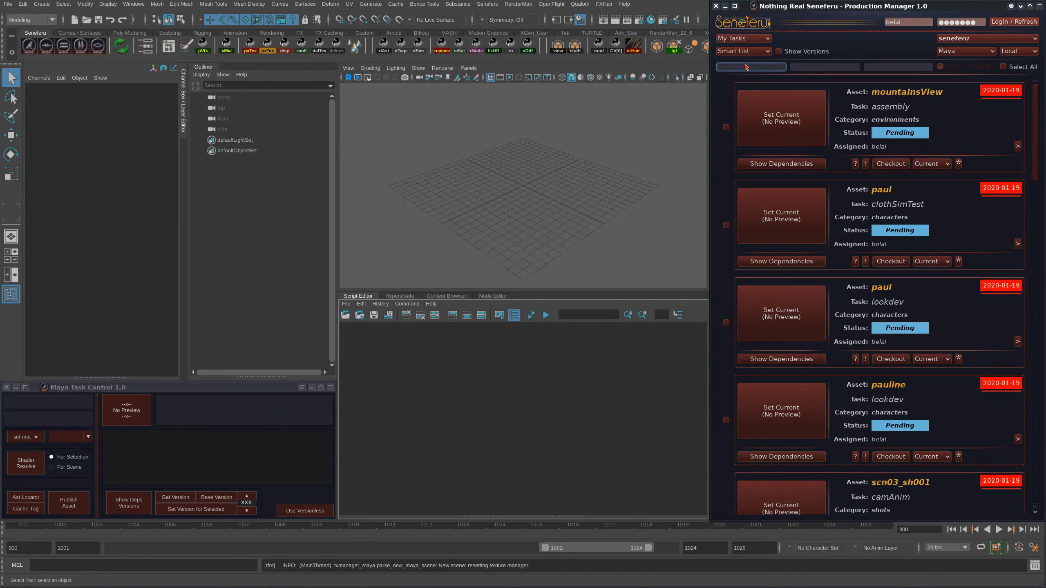
type("scn004")
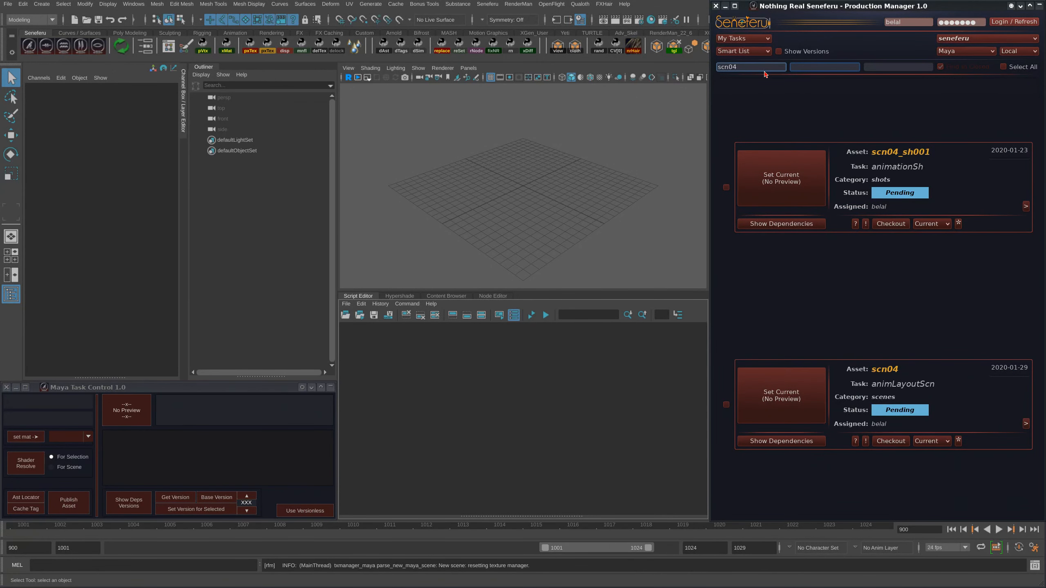
left_click(830, 296)
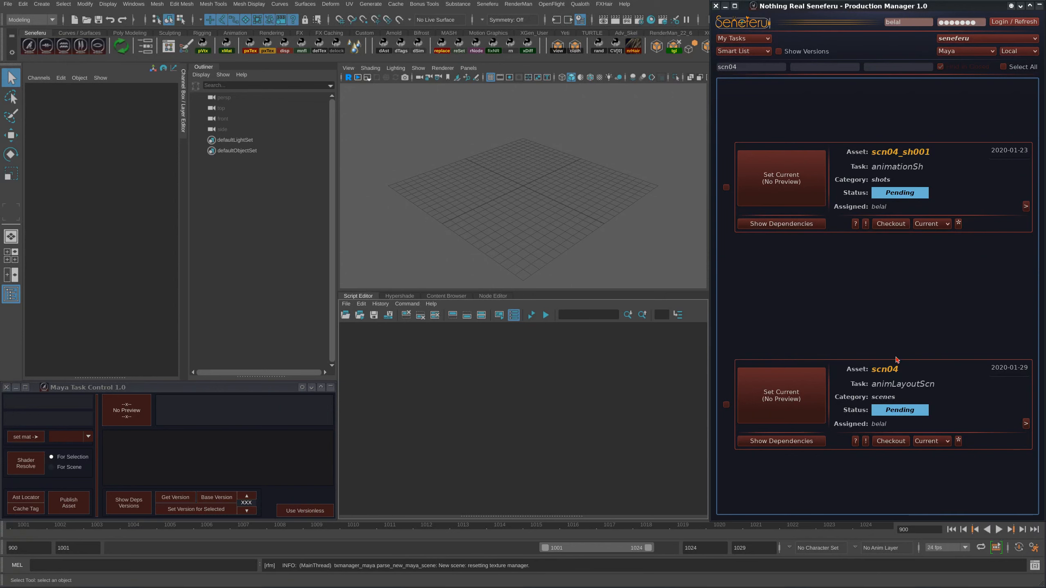
left_click(744, 185)
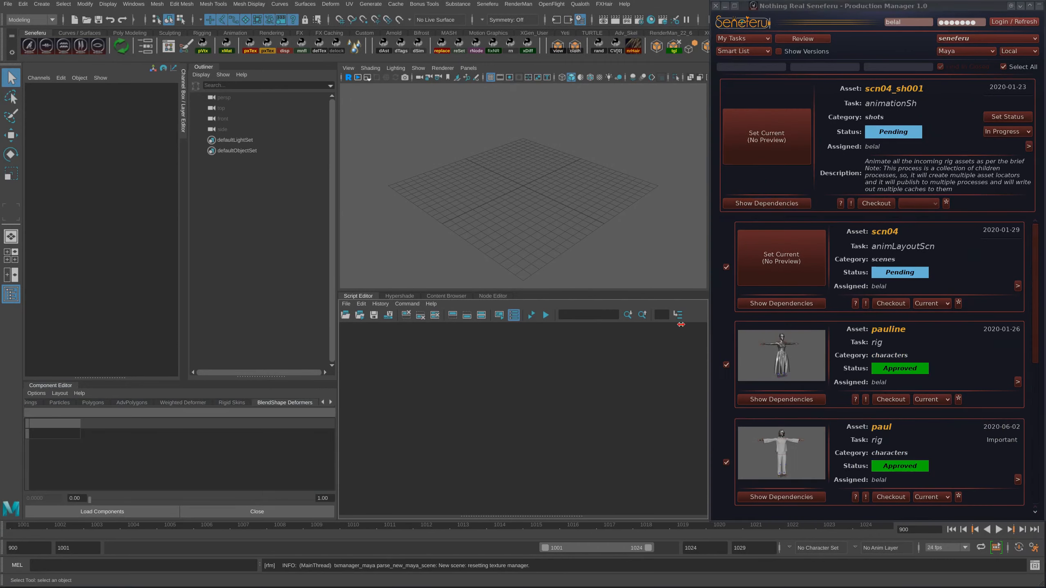
Step: Review the scn04_sh001 animationSh dependencies, set the task to In Progress, and load the dependencies into the Maya scene
scroll(1033, 293, "down", 3)
scroll(1032, 293, "up", 2)
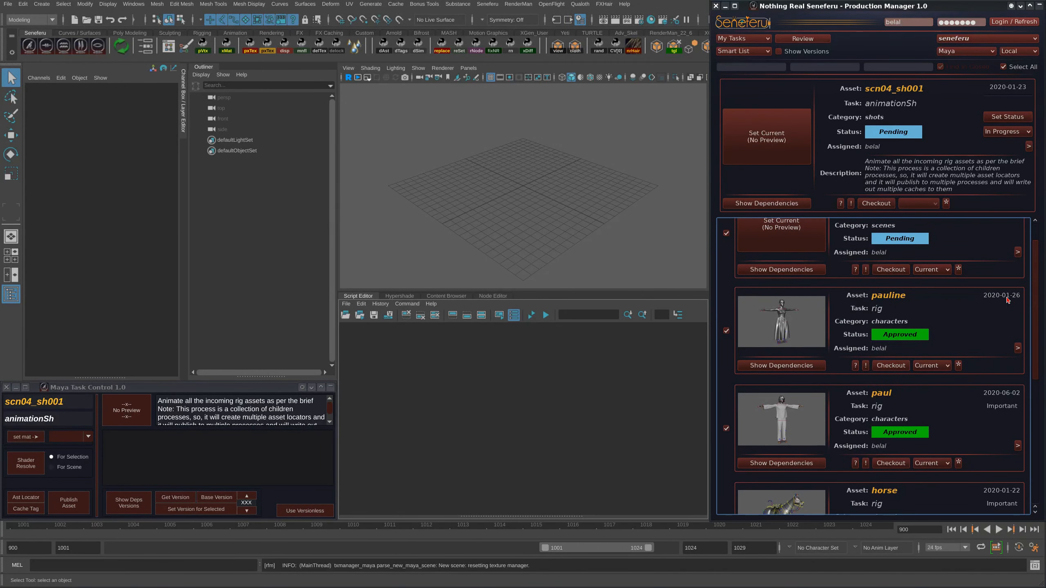
scroll(940, 358, "down", 3)
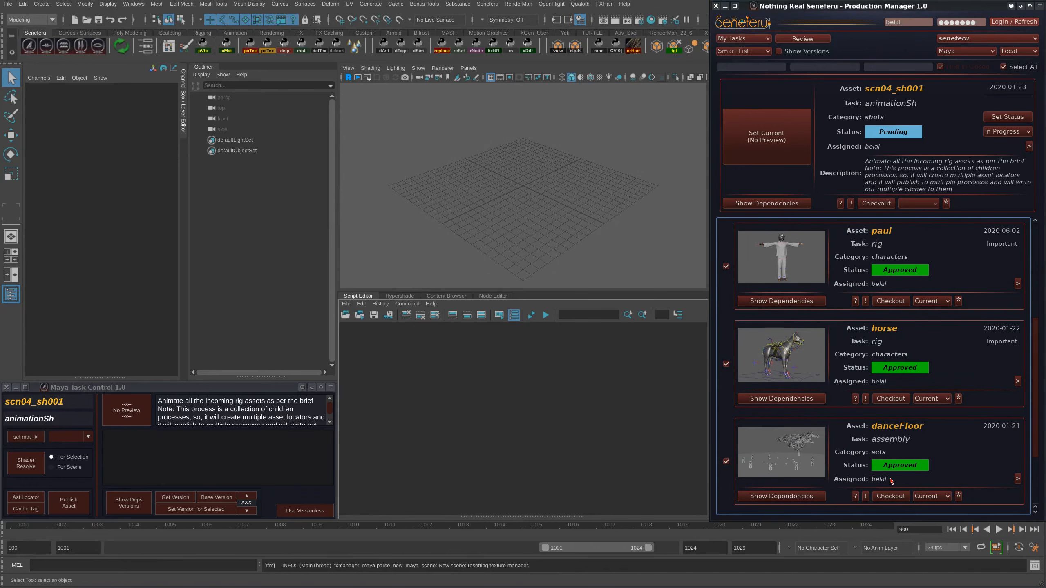
scroll(1028, 367, "down", 2)
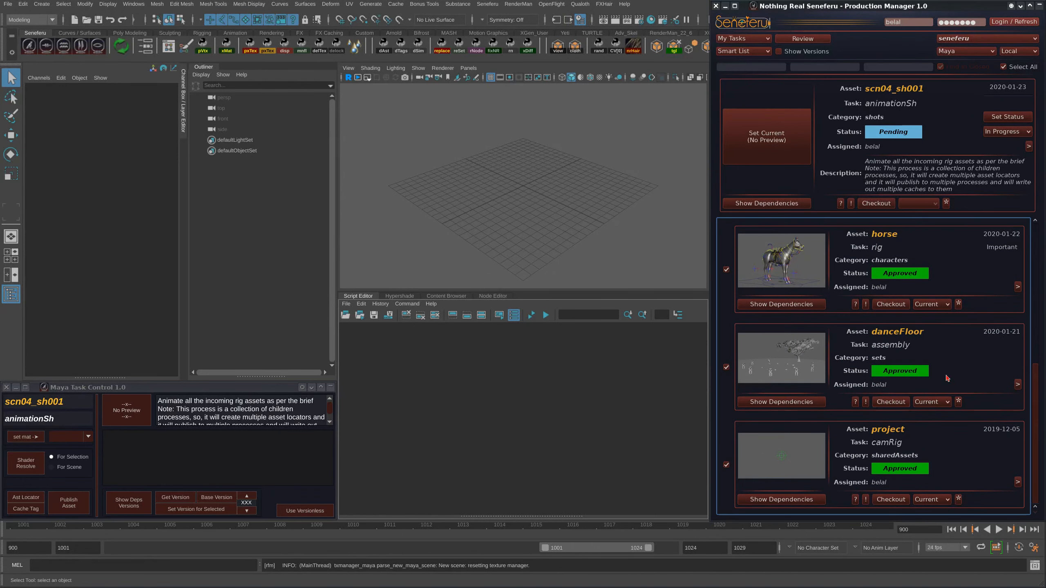
scroll(945, 377, "up", 4)
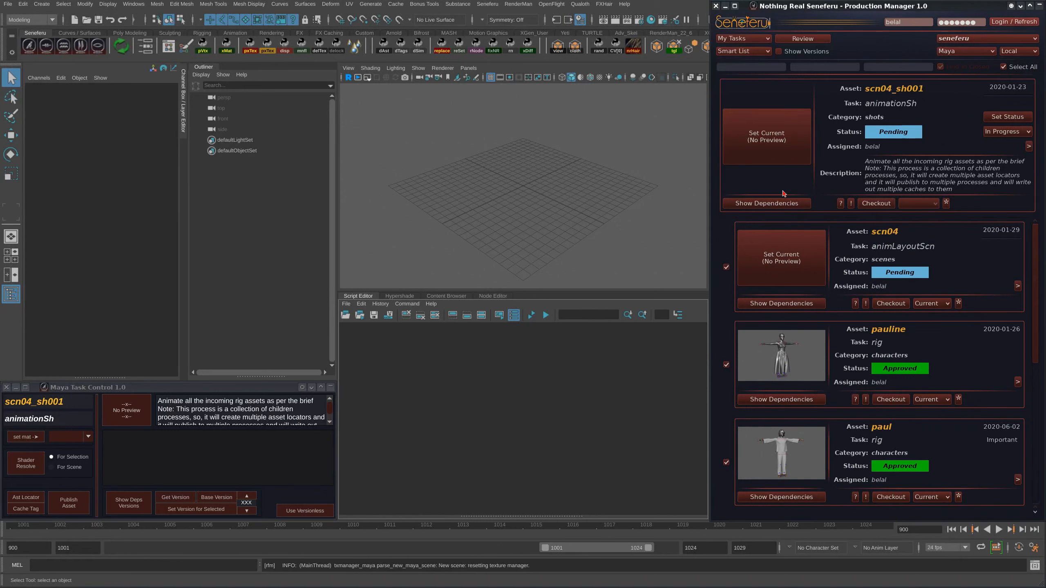
left_click(1004, 118)
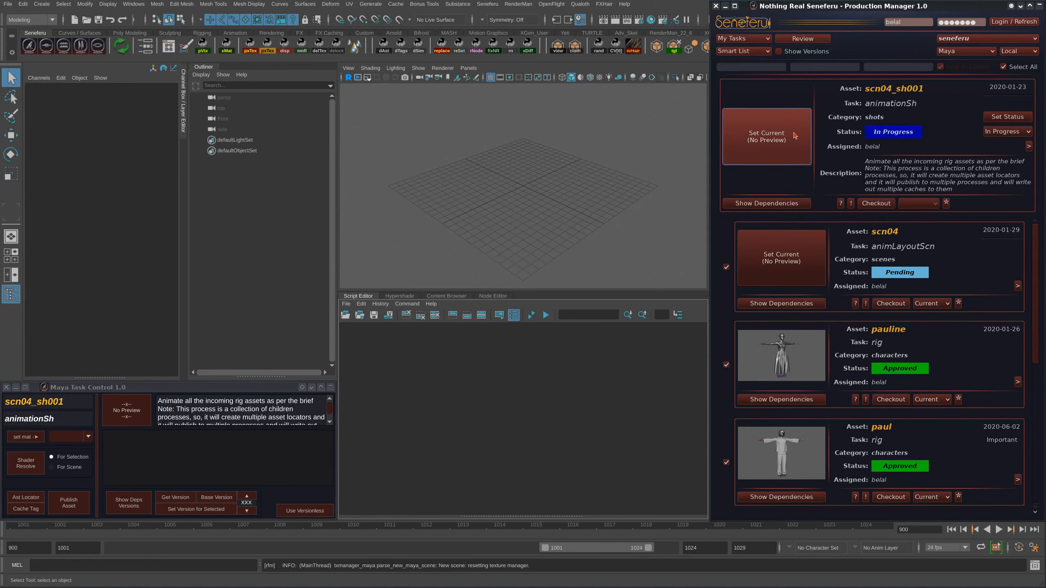
left_click(767, 201)
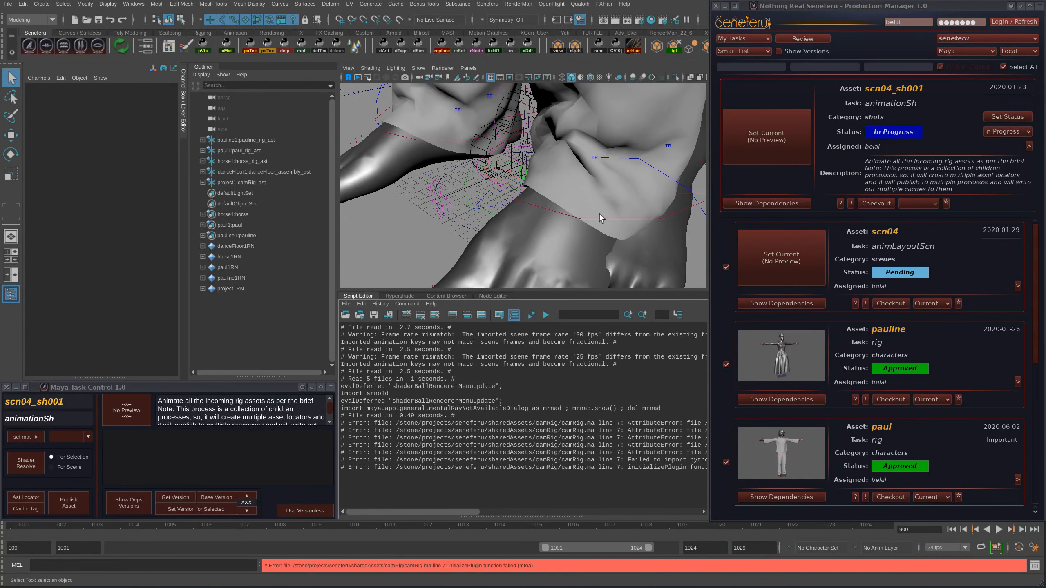
Step: Examine the loaded horse, character rigs and dance floor set in the viewport from several distances and angles
right_click_drag(598, 217, 534, 190, "alt")
middle_click_drag(534, 191, 535, 241, "alt")
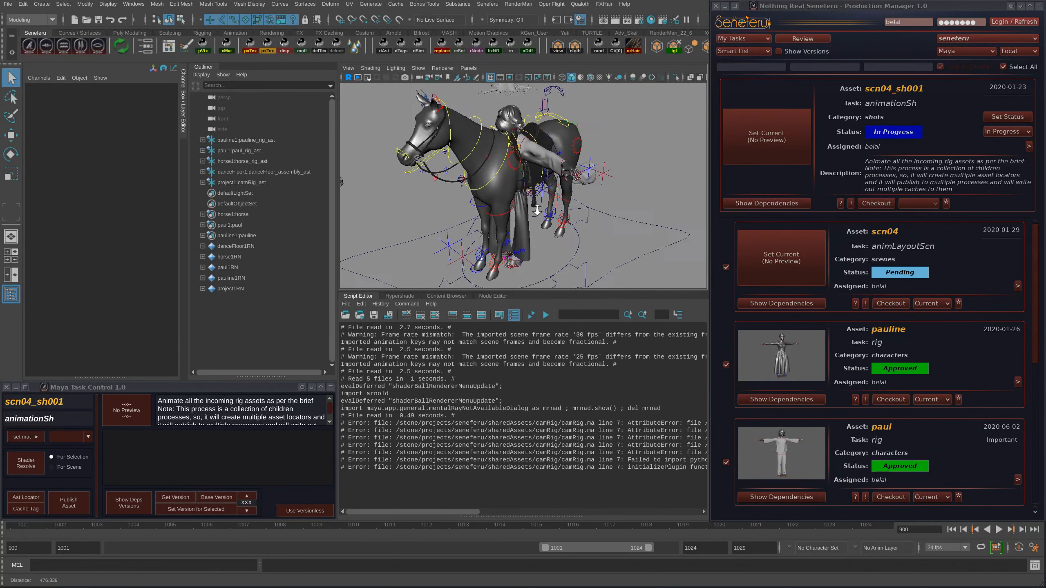
right_click_drag(535, 241, 493, 218, "alt")
left_click_drag(494, 218, 523, 214, "alt")
right_click_drag(523, 214, 507, 203, "alt")
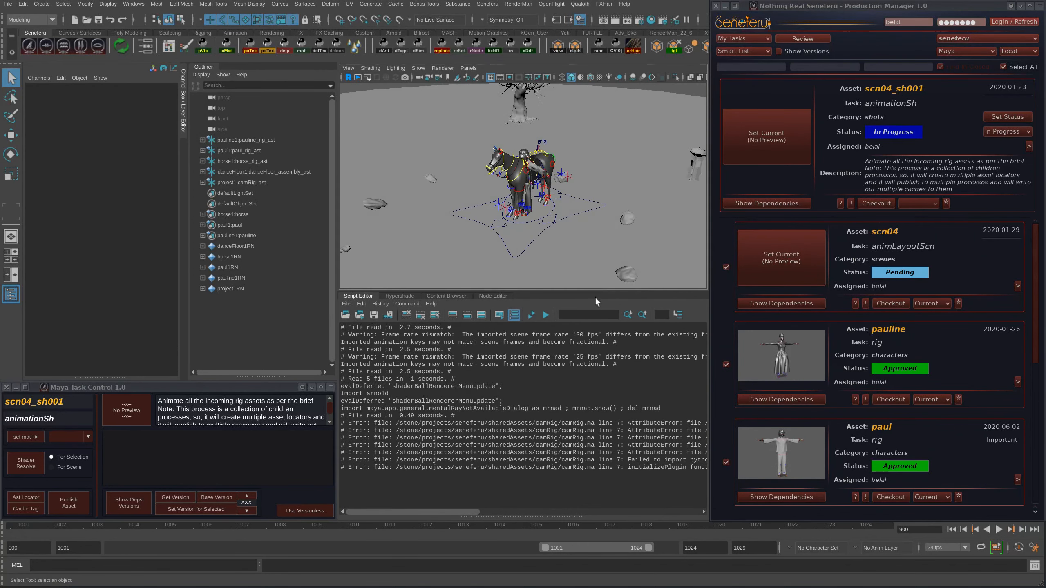
left_click_drag(506, 203, 487, 248, "alt")
right_click_drag(486, 248, 518, 181, "alt")
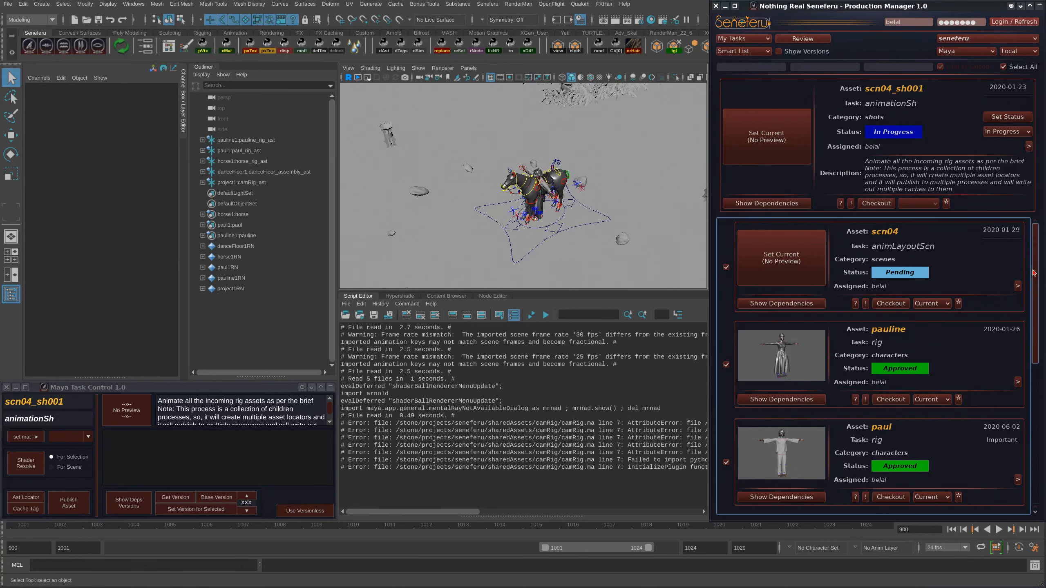
Step: Reference the current horse rig into the scene two more times
left_click_drag(1032, 265, 1033, 408)
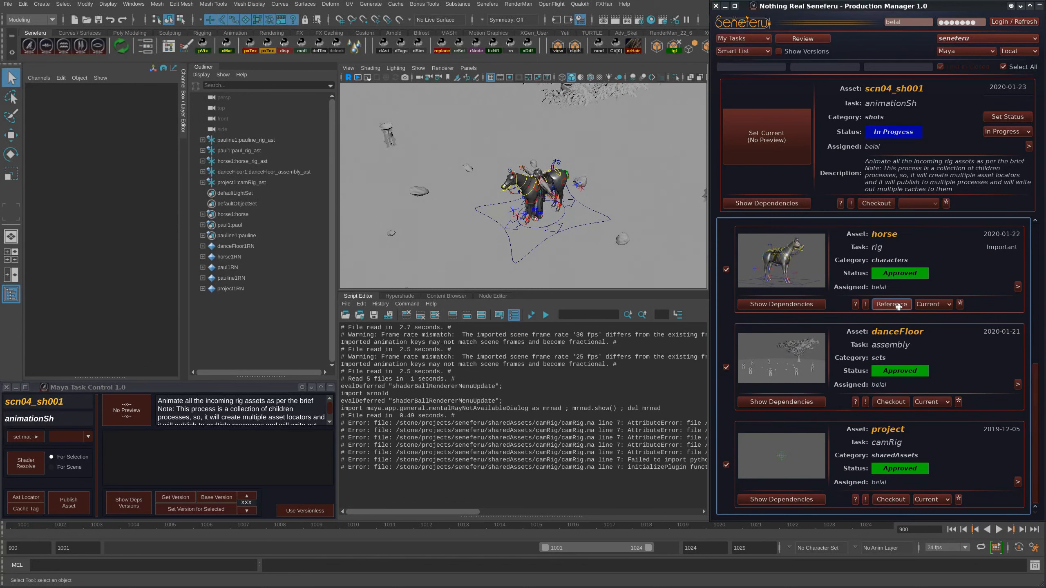
left_click(898, 305)
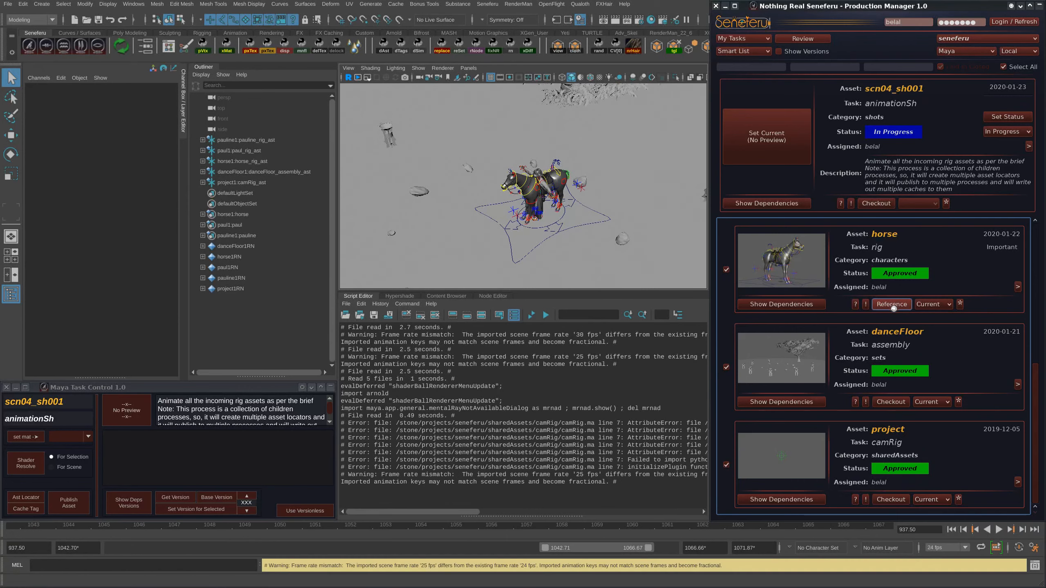
left_click(891, 304)
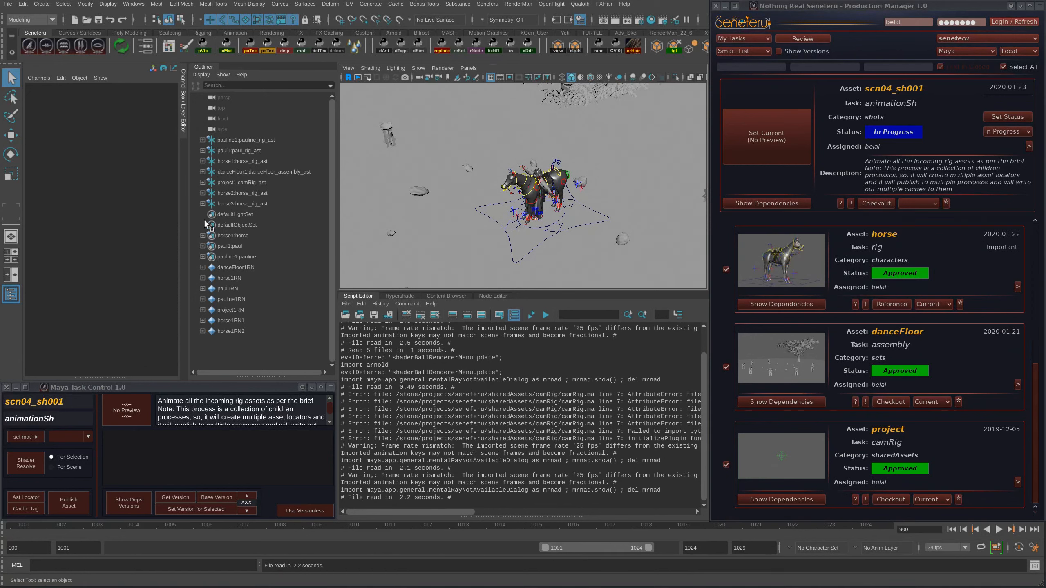
Step: Move the horse1:placer control away from the characters towards the tree and rotate it about -70.5 degrees around Y
left_click(591, 225)
key("w")
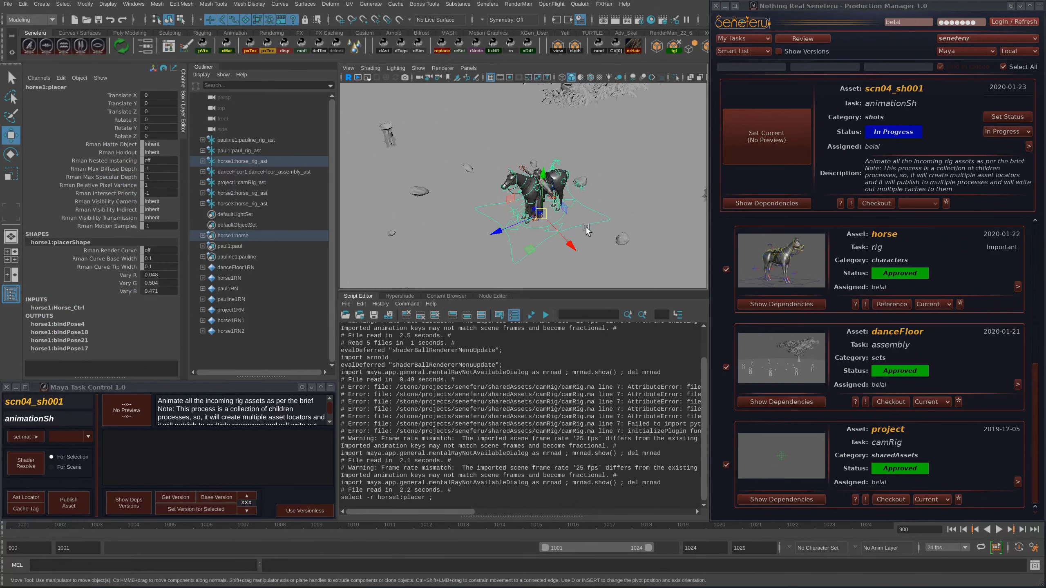
left_click_drag(529, 250, 437, 257)
middle_click_drag(432, 254, 495, 250, "alt")
left_click_drag(507, 256, 646, 159)
middle_click_drag(630, 157, 589, 170, "alt")
key("e")
left_click_drag(656, 178, 574, 126)
key("w")
left_click_drag(576, 129, 510, 88, "alt")
Step: Move the horse3:placer control to about X -427, Z -1015 and rotate it to about -38 degrees around Y
left_click(586, 255)
middle_click_drag(490, 147, 513, 231, "alt")
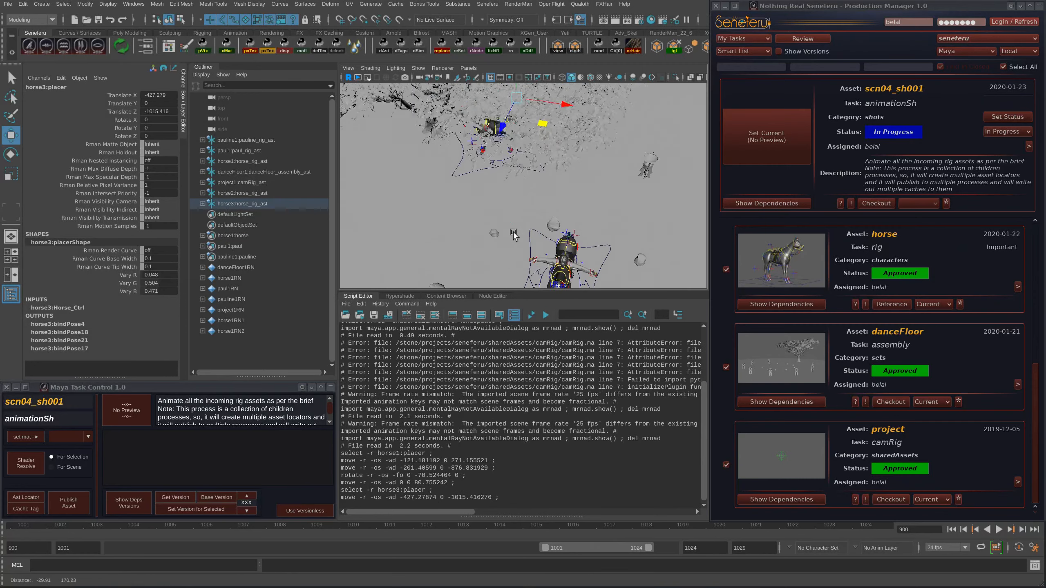
right_click_drag(513, 231, 548, 207, "alt")
left_click_drag(548, 208, 558, 186, "alt")
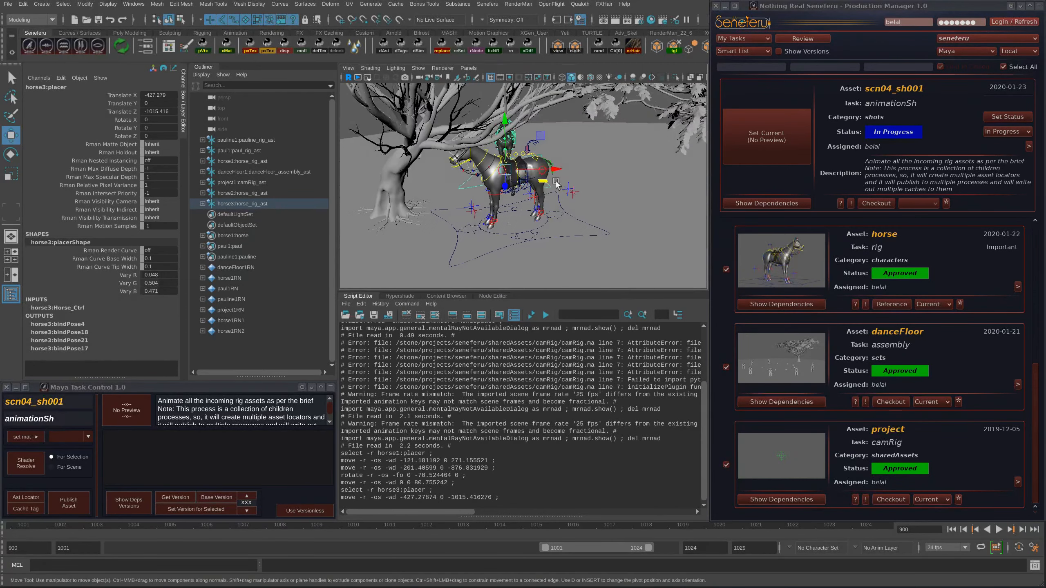
key("e")
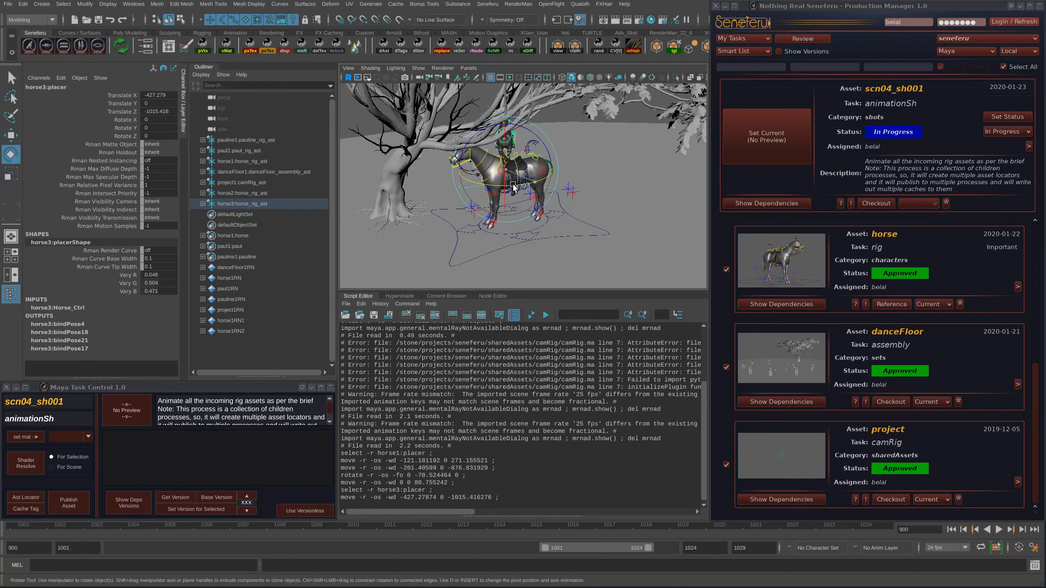
left_click_drag(515, 188, 512, 224)
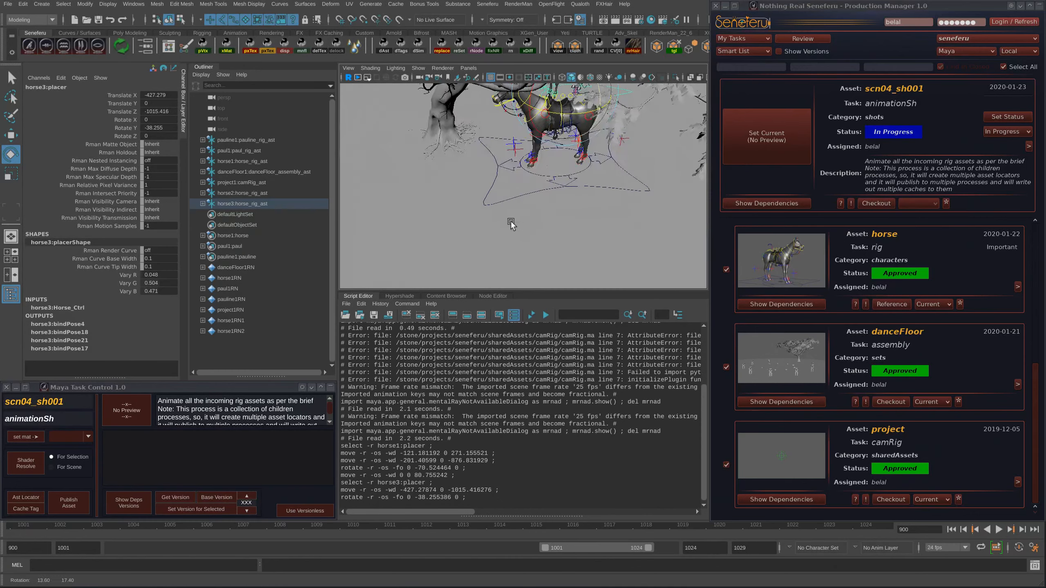
Step: Reposition the horse3:placer control beside the first horse at about X -457, Z -702
middle_click_drag(514, 140, 536, 184, "alt")
left_click_drag(536, 184, 598, 209, "alt")
middle_click_drag(598, 209, 611, 239, "alt")
left_click_drag(611, 239, 403, 247, "alt")
key("w")
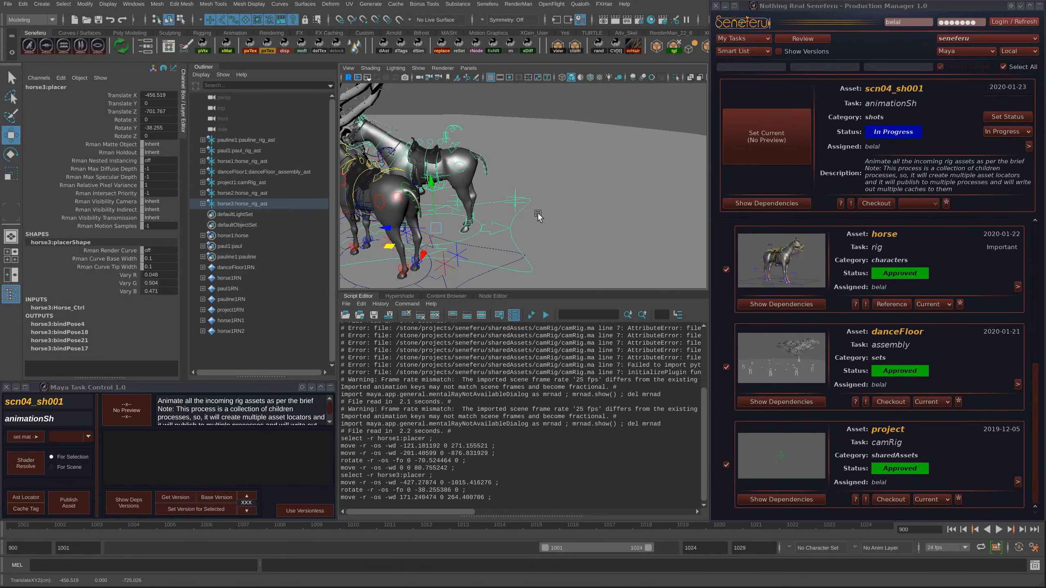
Step: Place the horse2:placer control near the tree at about X -923, Z -439, rotated to about 121 degrees around Y
scroll(514, 201, "down", 5)
left_click(572, 177)
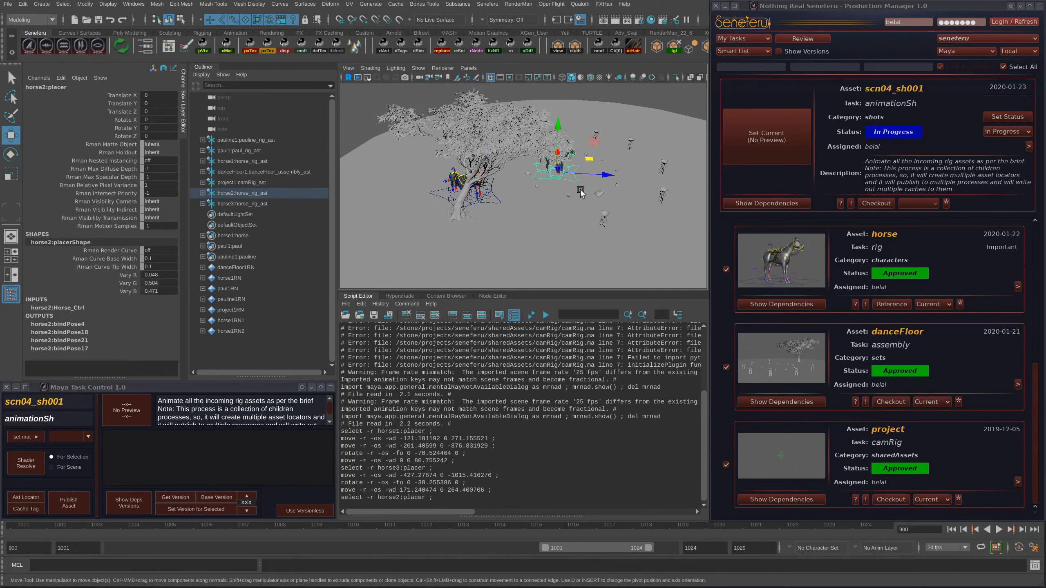
left_click_drag(590, 161, 542, 233)
key("e")
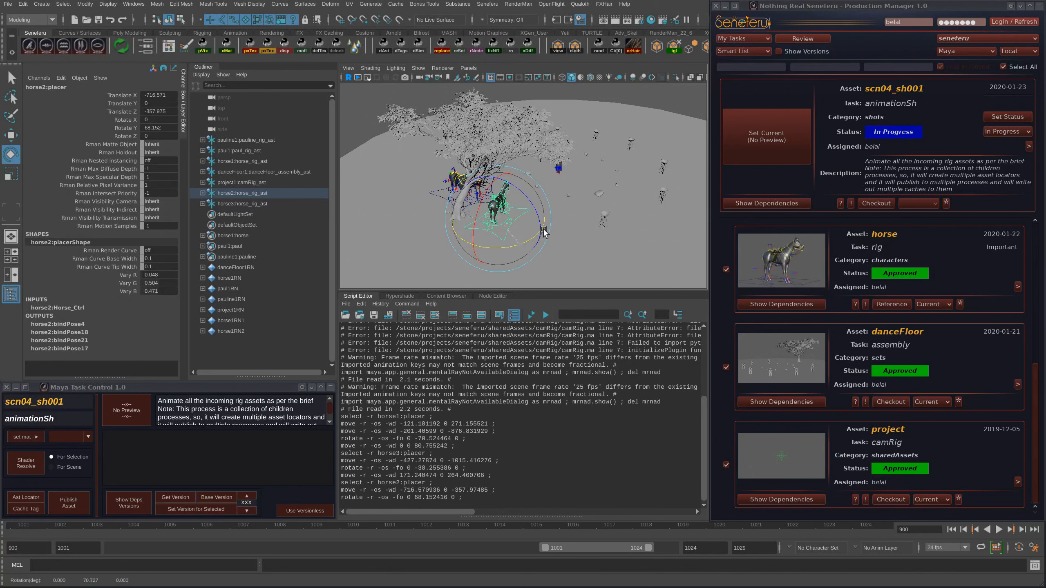
key("w")
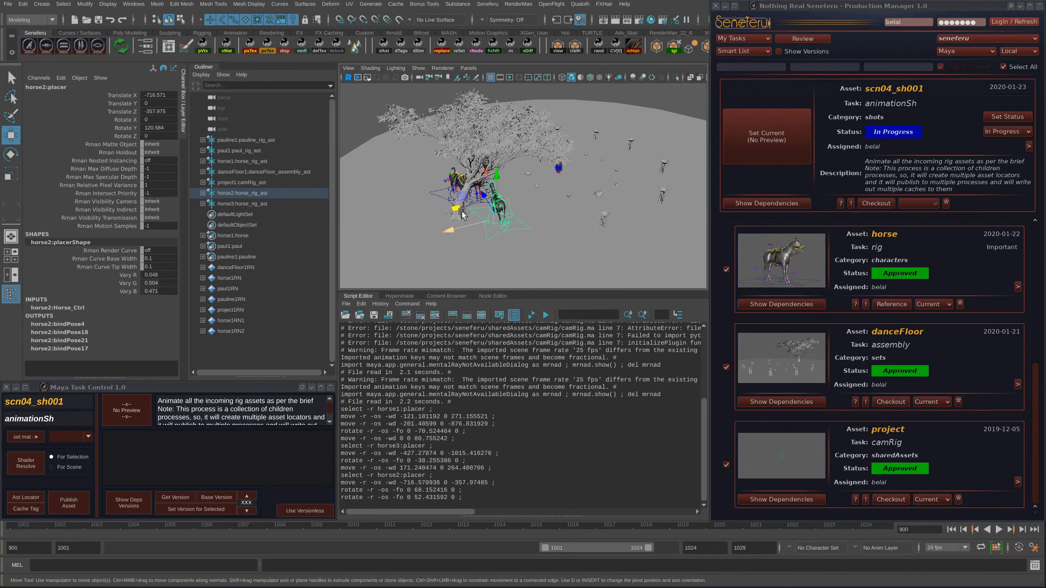
left_click_drag(481, 228, 520, 211)
left_click_drag(520, 210, 547, 181, "alt")
left_click_drag(473, 231, 490, 224)
Step: Roll up the Production Manager window and inspect the nodes nested under horse2:horse_rig_ast in the Outliner
double_click(843, 6)
left_click_drag(551, 209, 534, 226, "alt")
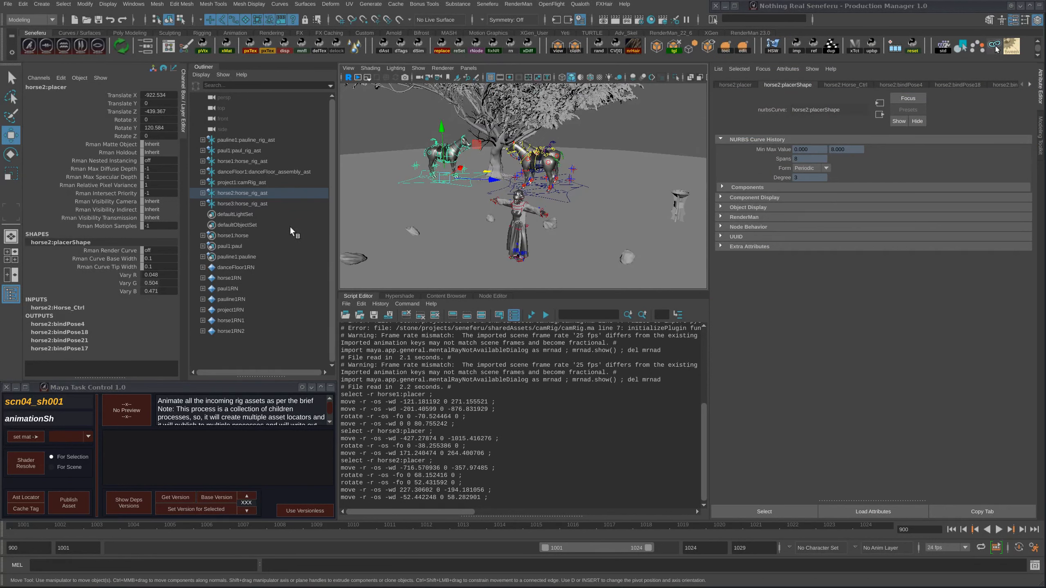
left_click(203, 193)
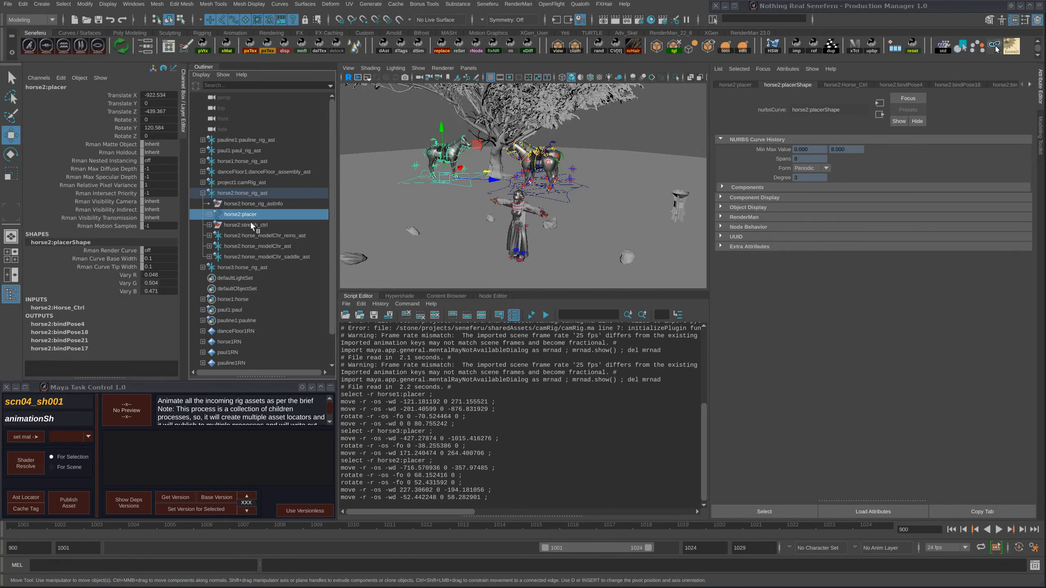
left_click(202, 193)
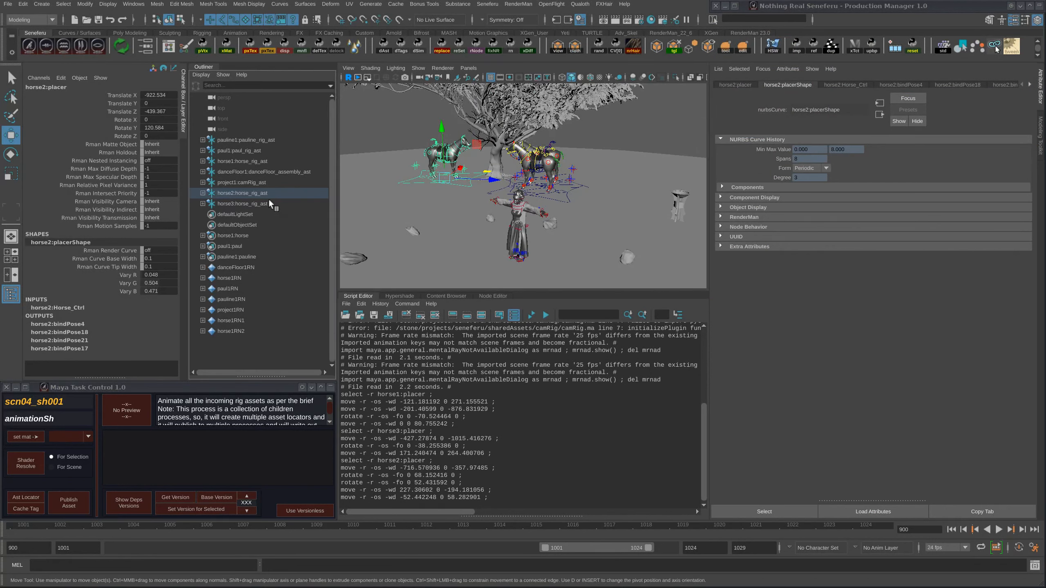
left_click_drag(490, 195, 539, 190, "alt")
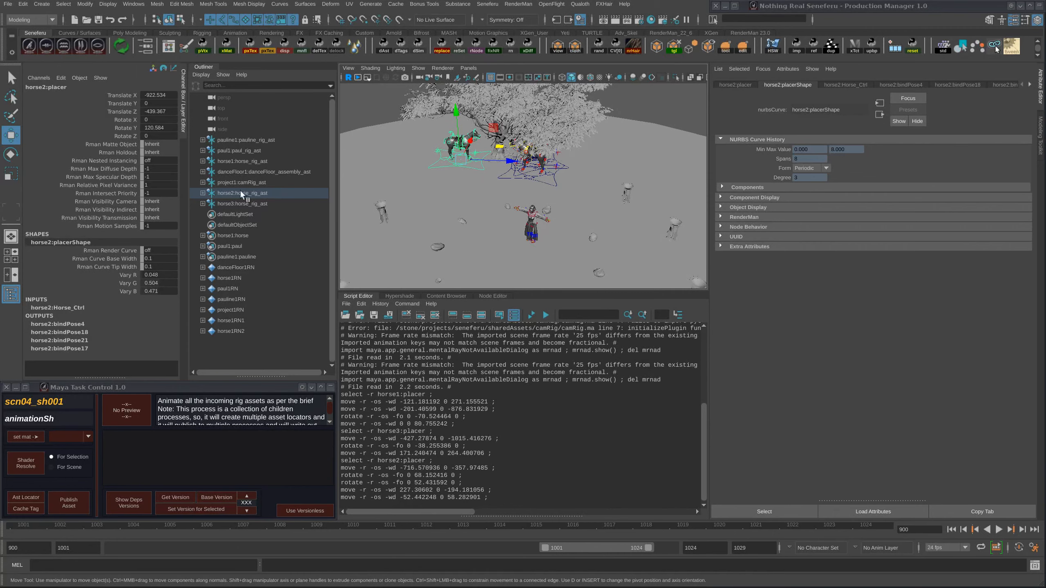
Step: Group the seven asset locators from pauline1:pauline_rig_ast to horse3:horse_rig_ast under an asset locator for the scn04_sh001 animationSh task
left_click_drag(251, 142, 252, 206)
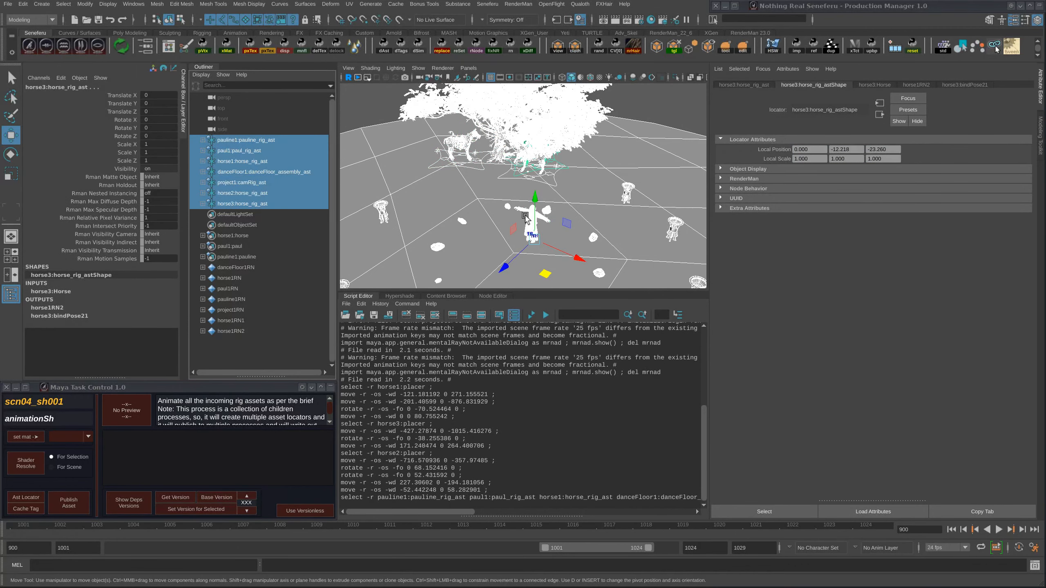
middle_click_drag(565, 242, 560, 254, "alt")
scroll(561, 258, "down", 5)
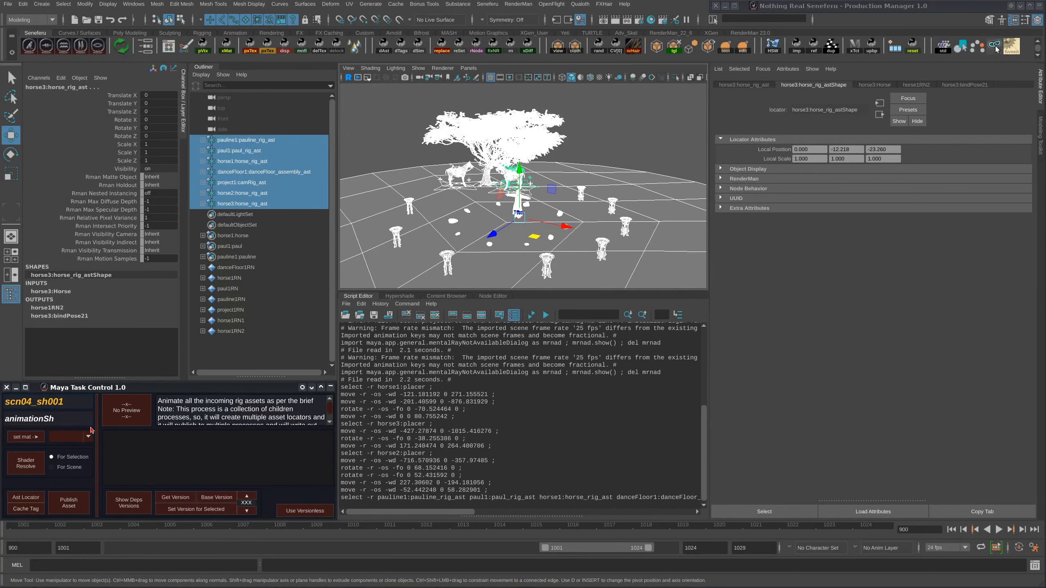
left_click(25, 497)
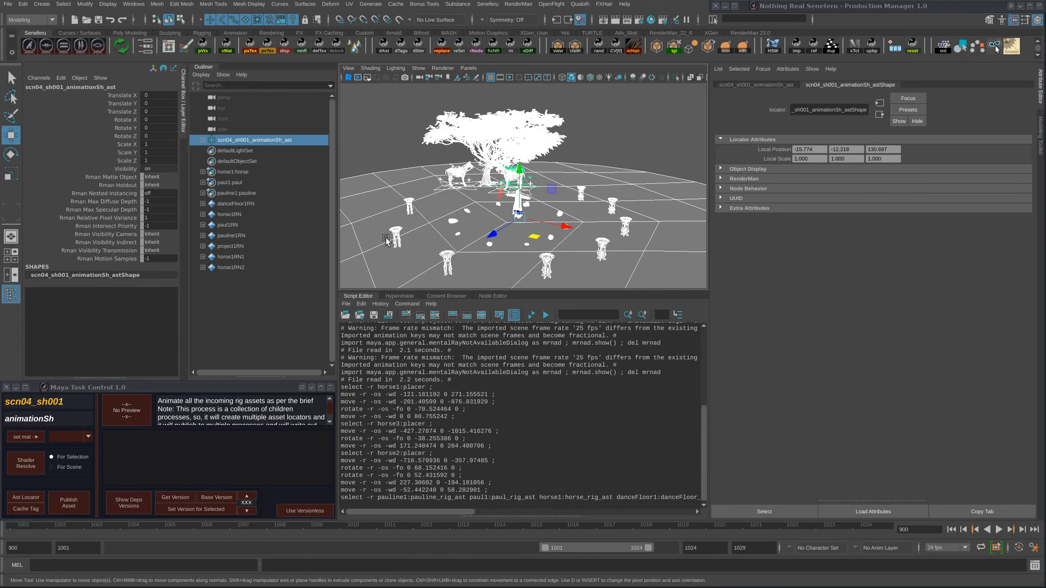
Step: Expand scn04_sh001_animationSh_ast in the Outliner and select its child locators one by one from pauline_animation_ast to scn04_sh001_camAnim_ast
left_click(202, 140)
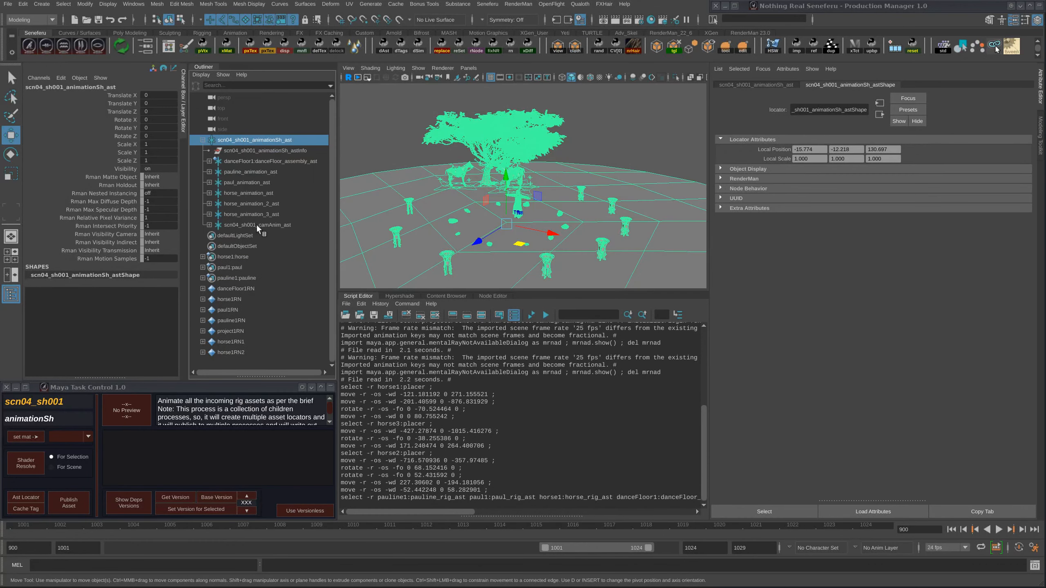
left_click(269, 173)
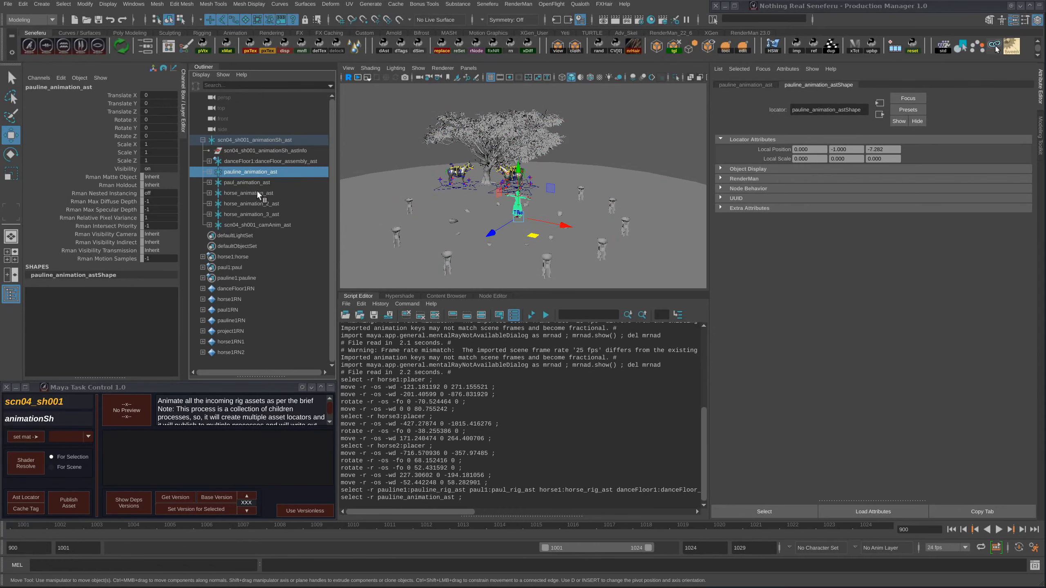
left_click(263, 182)
left_click(259, 194)
left_click(263, 203)
left_click(269, 214)
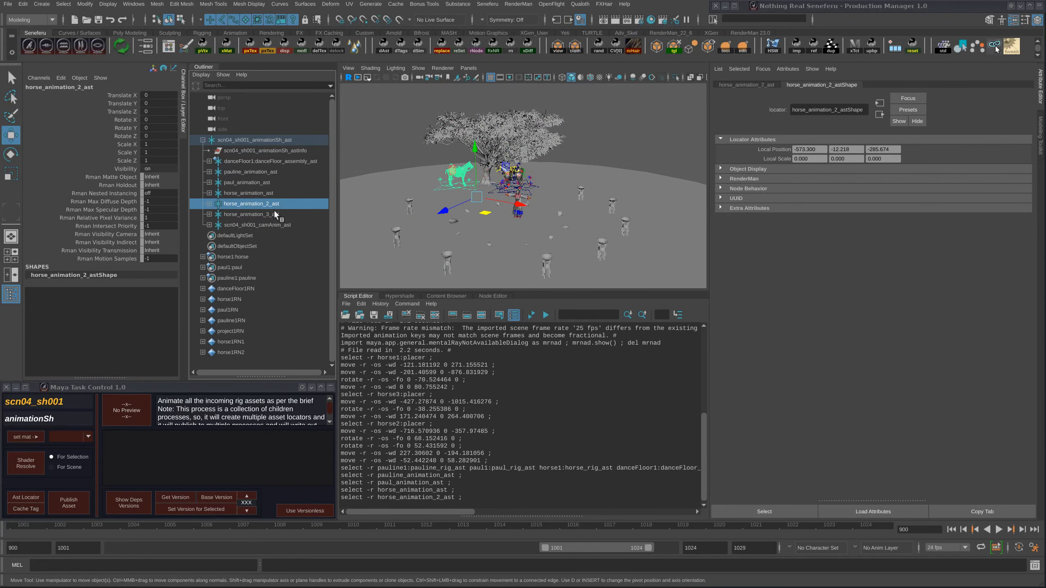
left_click(271, 223)
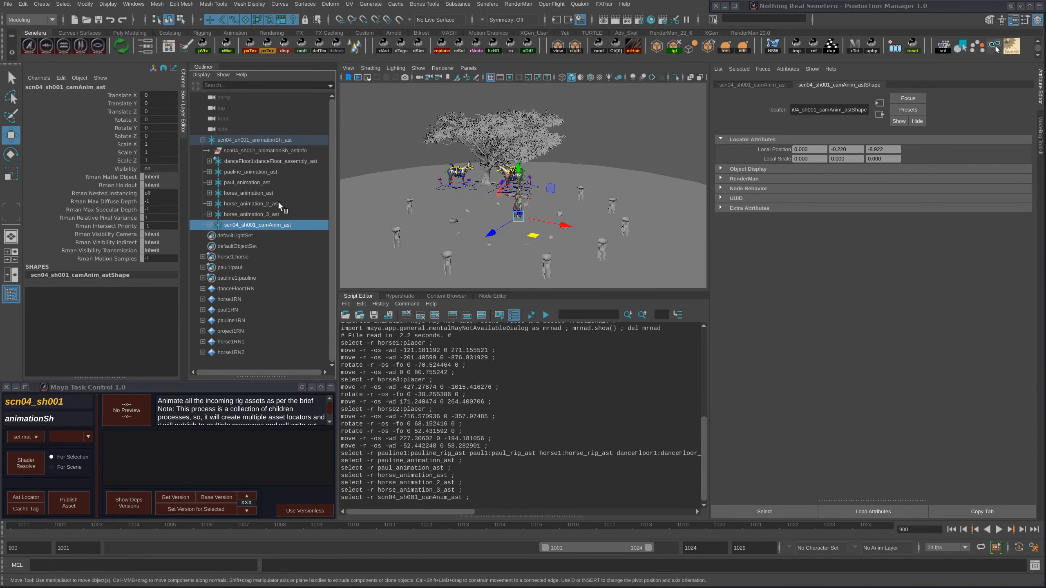
Step: Select the three horse animation locators, view the horses near the tree up close, and check the contents of horse_animation_ast
left_click_drag(271, 193, 277, 213)
scroll(506, 181, "up", 5)
left_click_drag(506, 181, 547, 173, "alt")
left_click(249, 193)
left_click(209, 194)
left_click(209, 194)
Step: Compare the horse animation locators individually in the viewport, finishing with horse_animation_2_ast and horse_animation_3_ast selected together
left_click(250, 195)
left_click(257, 203)
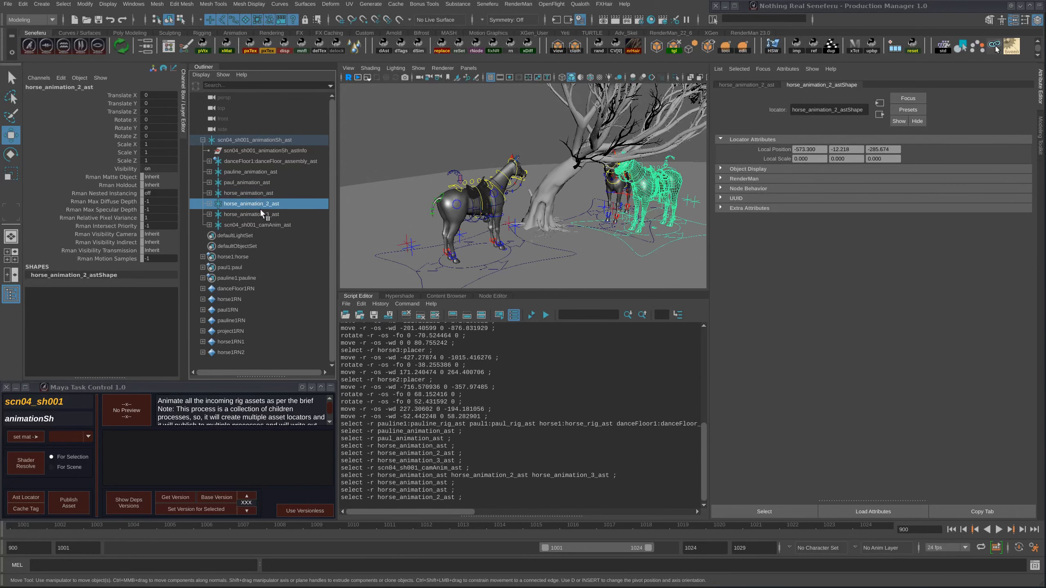
left_click(263, 214)
left_click(267, 224)
left_click(265, 212)
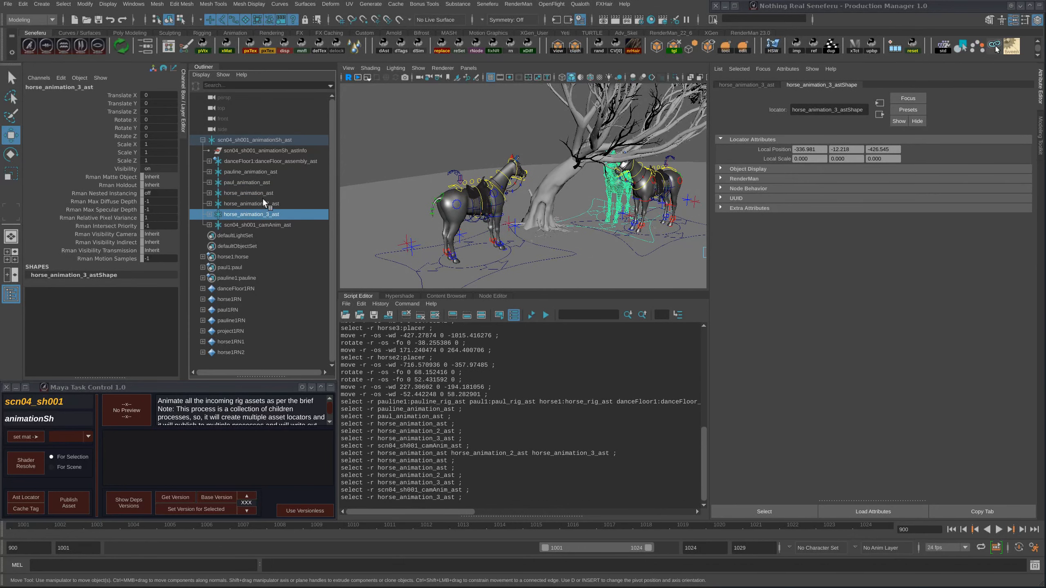
left_click(253, 192)
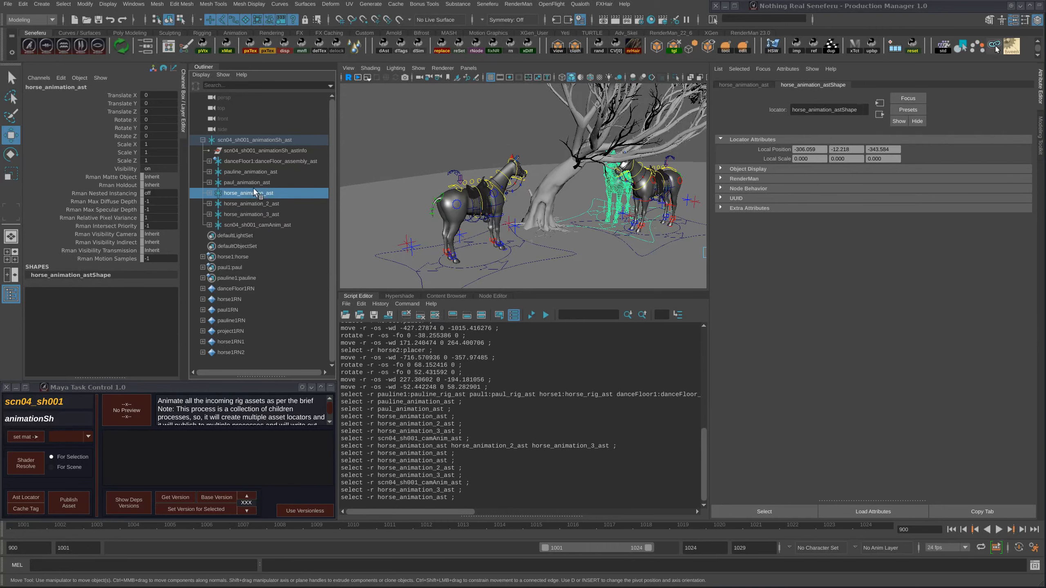
left_click_drag(594, 229, 510, 186, "alt")
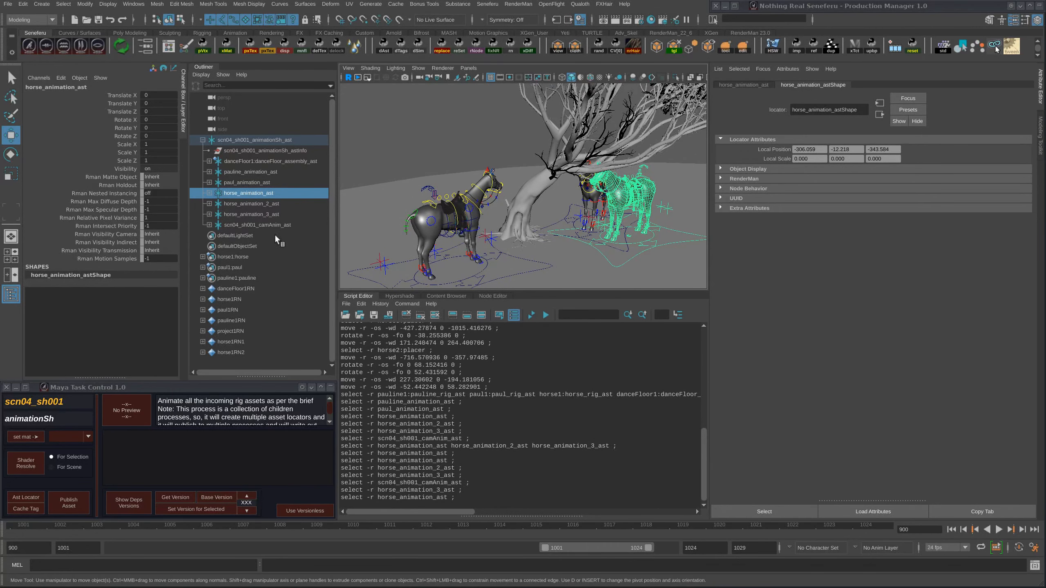
left_click_drag(273, 205, 273, 215)
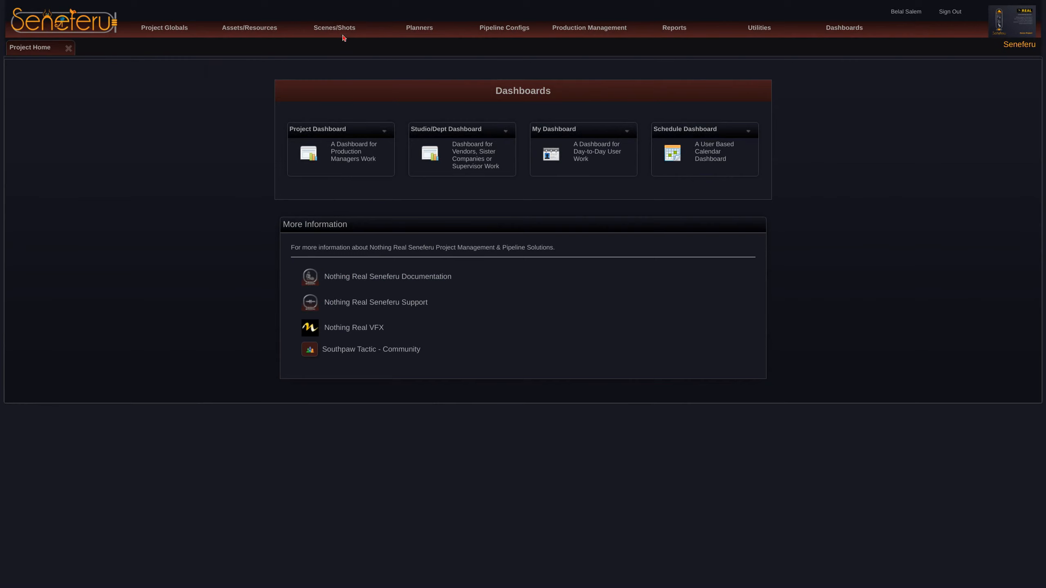
Step: Switch to the Seneferu web app, open shot sh001 of scene scn04, and expand the horse asset's tasks
mouse_move(342, 37)
left_click(334, 71)
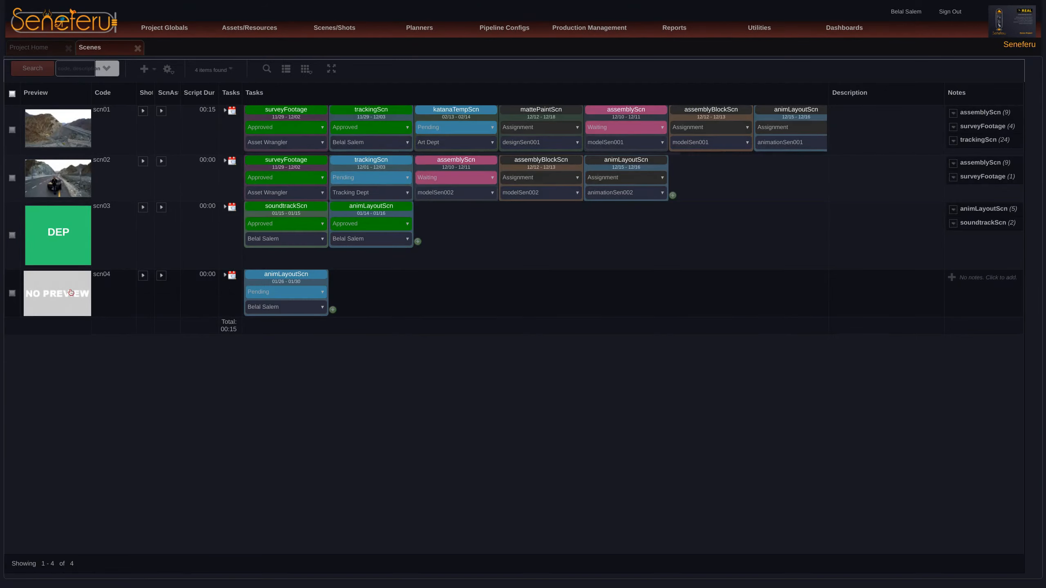
left_click(77, 294)
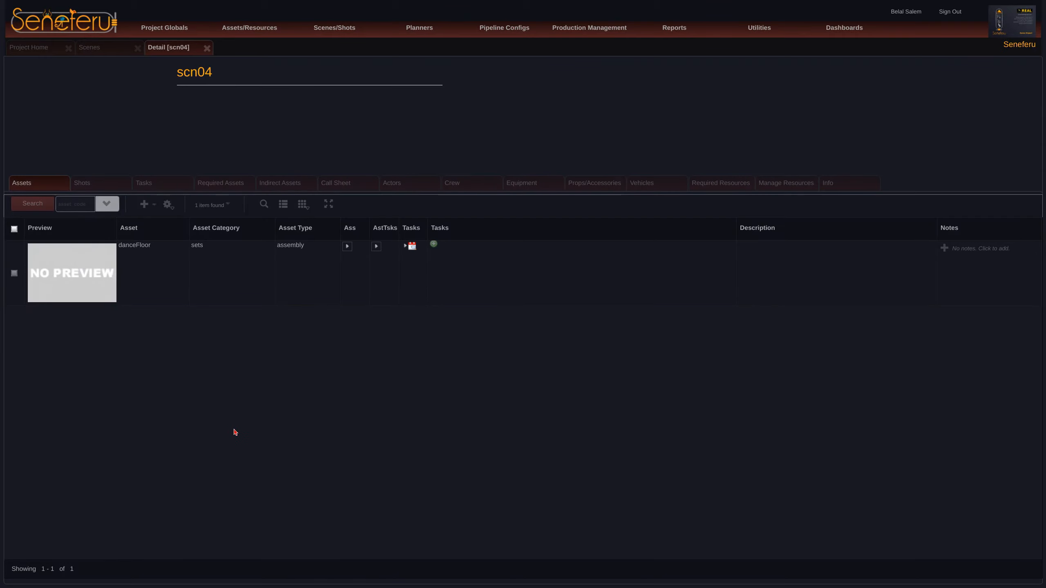
left_click(101, 183)
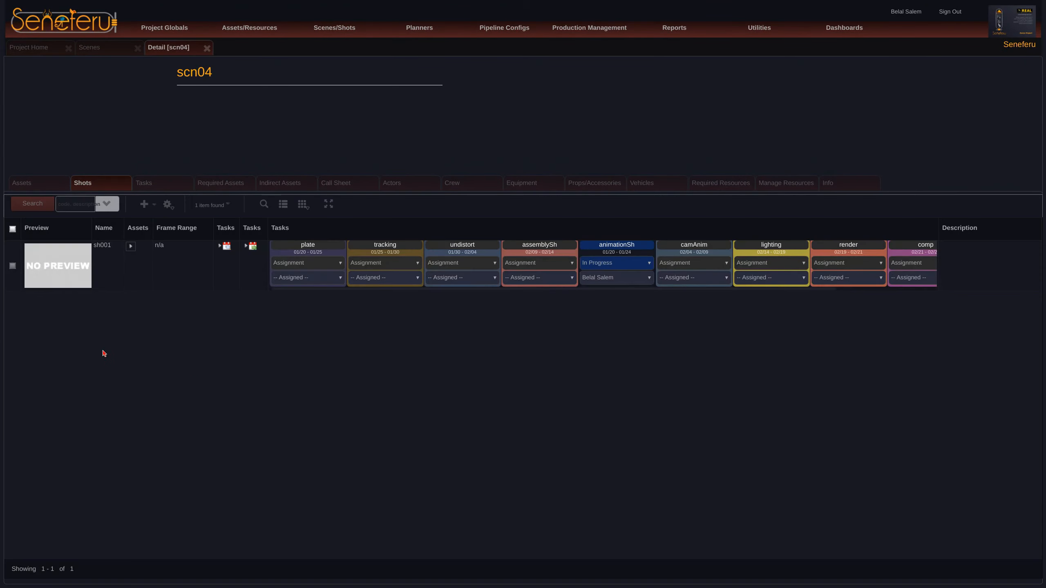
left_click(75, 280)
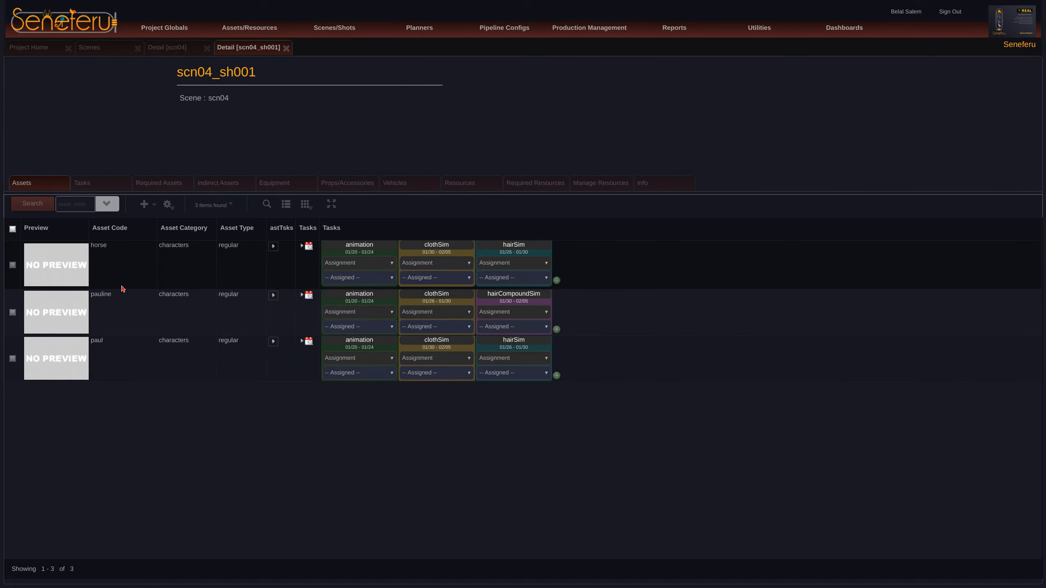
left_click(33, 203)
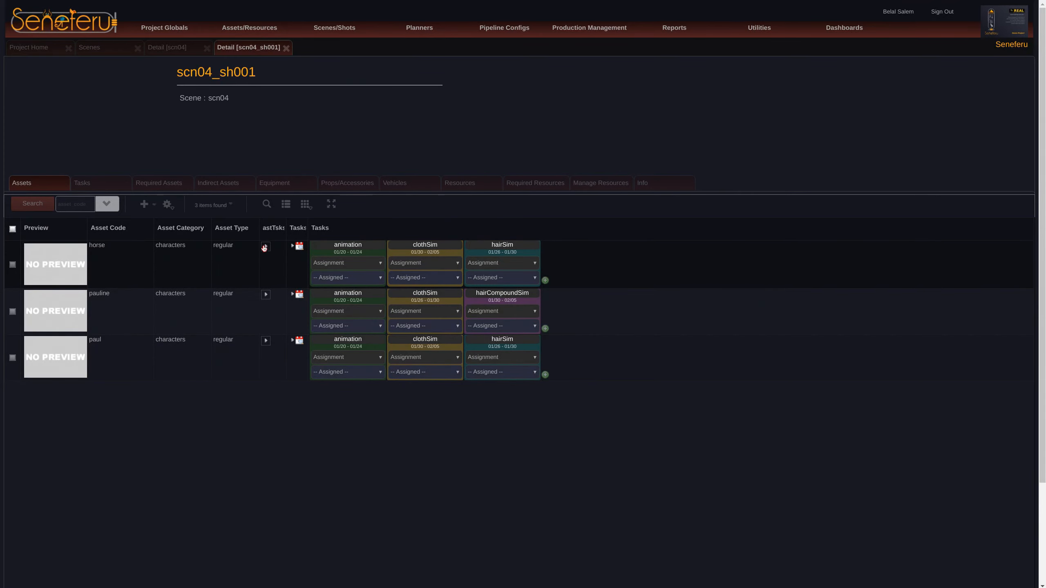
left_click(266, 247)
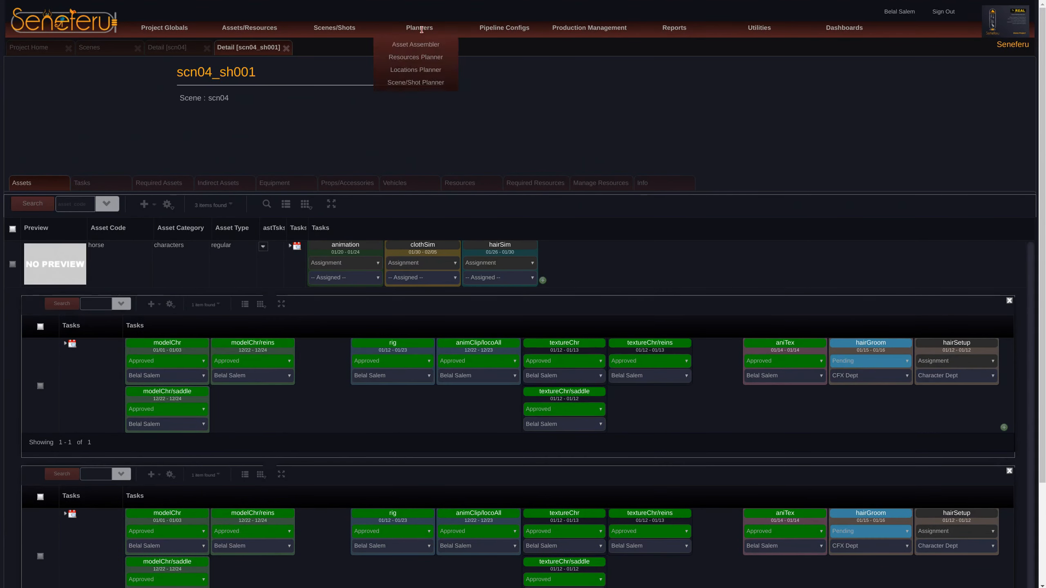
Step: Examine the CG resources assigned to scn04's shots in the Scene/Shot Planner, then close the planner and the scn04_sh001 details
left_click(424, 82)
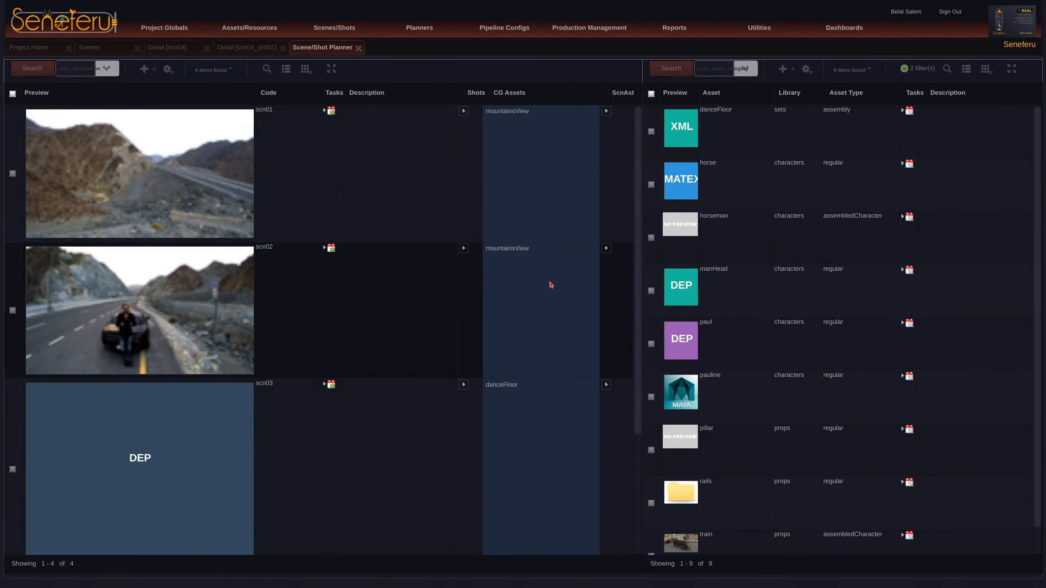
middle_click_drag(550, 279, 520, 420)
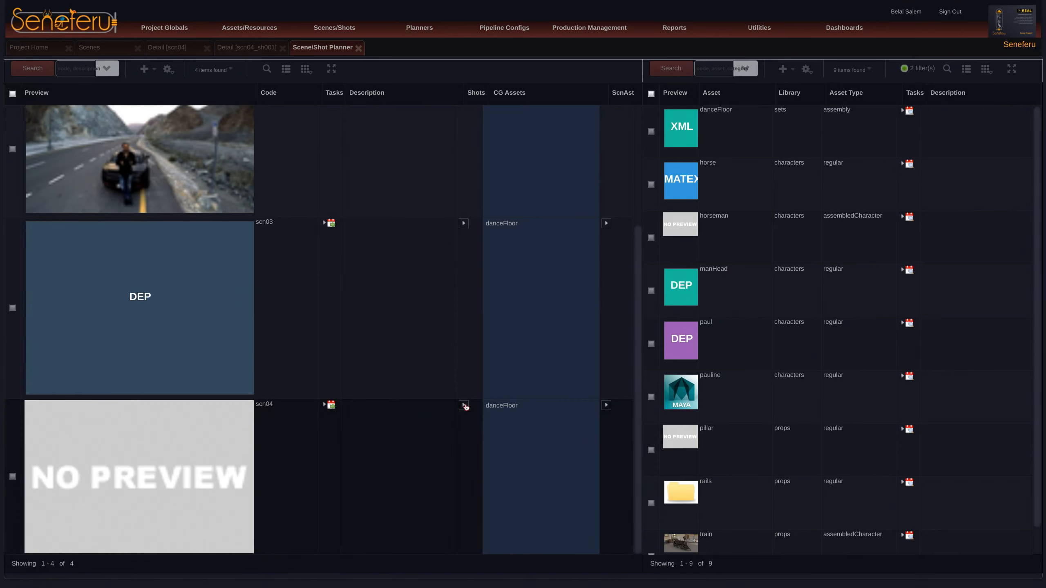
left_click(464, 406)
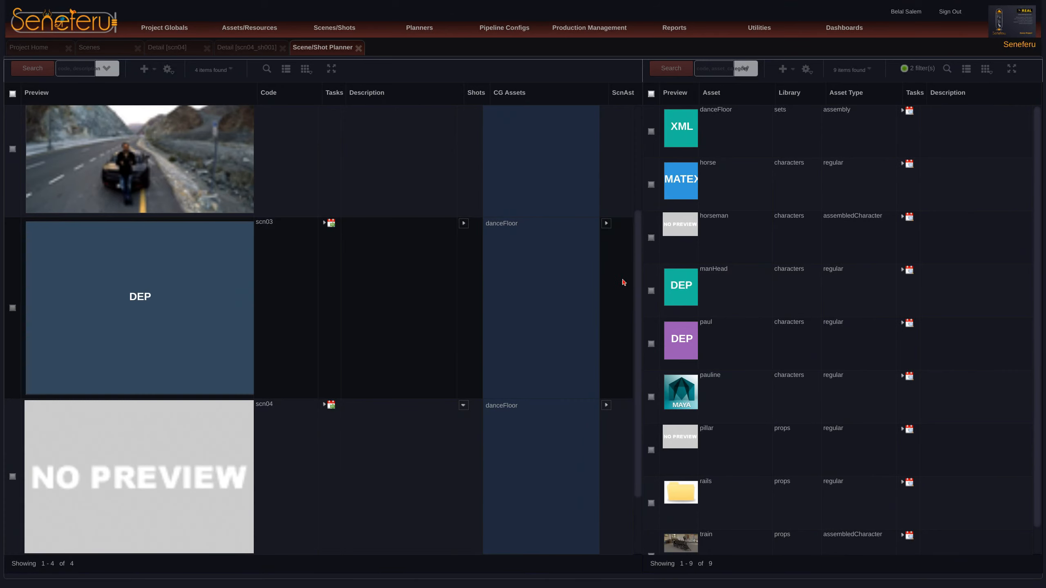
middle_click_drag(482, 311, 476, 432)
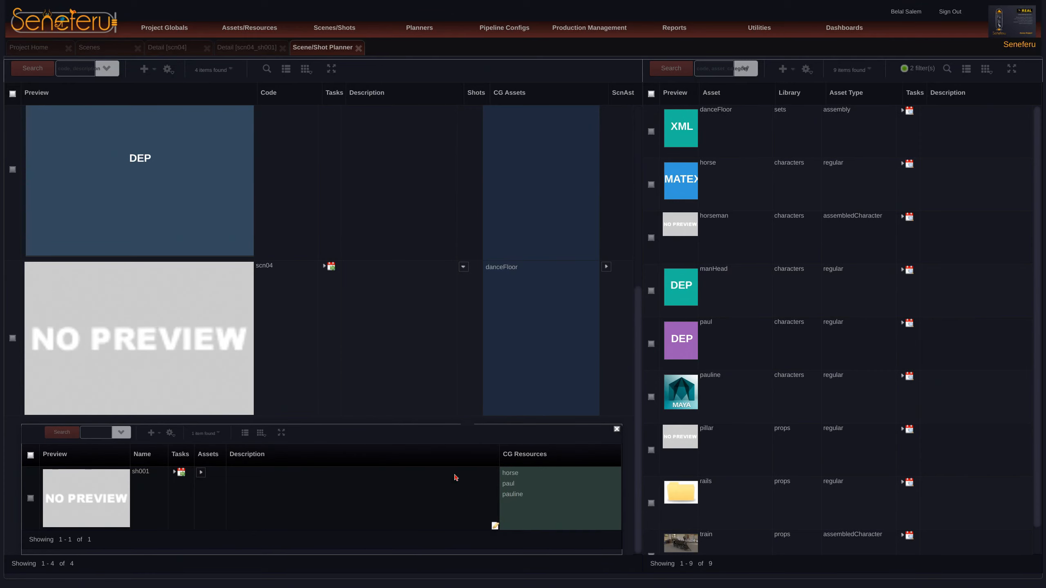
left_click(463, 266)
middle_click_drag(610, 338, 596, 166)
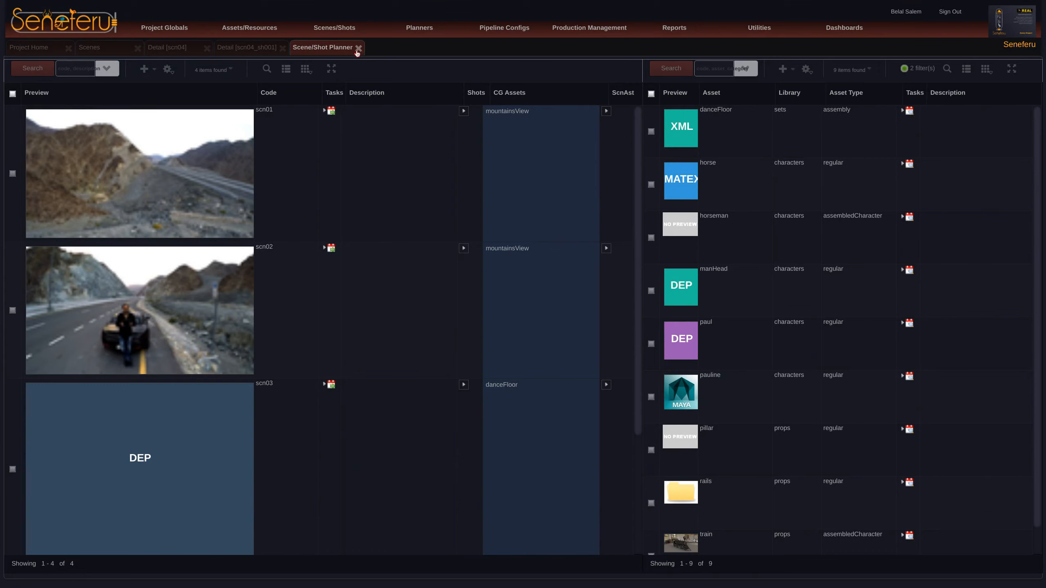
left_click(358, 48)
left_click(285, 49)
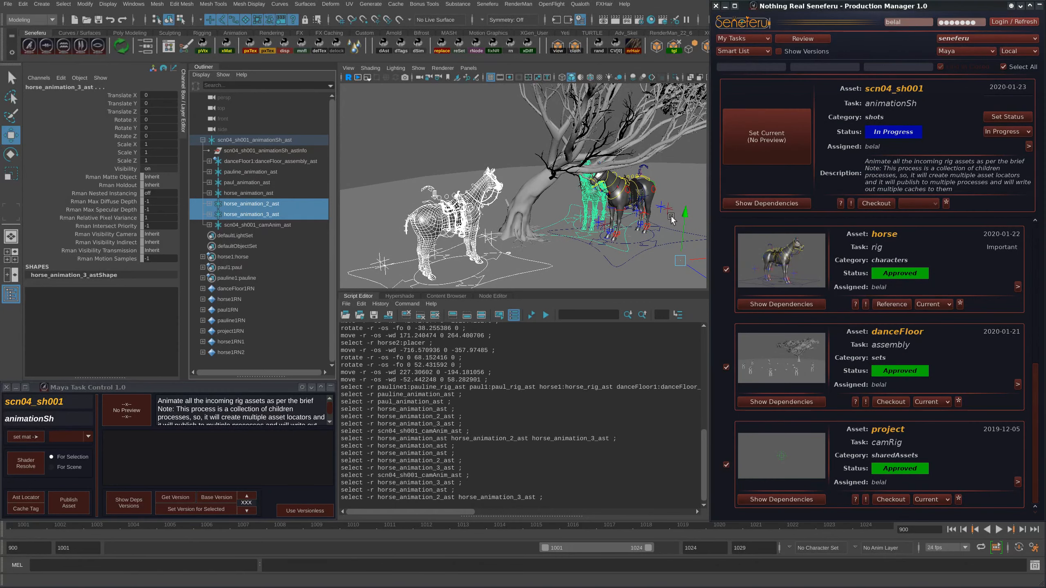
Step: Back in Maya, frame the horses and select horse_animation_ast, horse_animation_2_ast and horse_animation_3_ast together in the Outliner
scroll(577, 196, "down", 5)
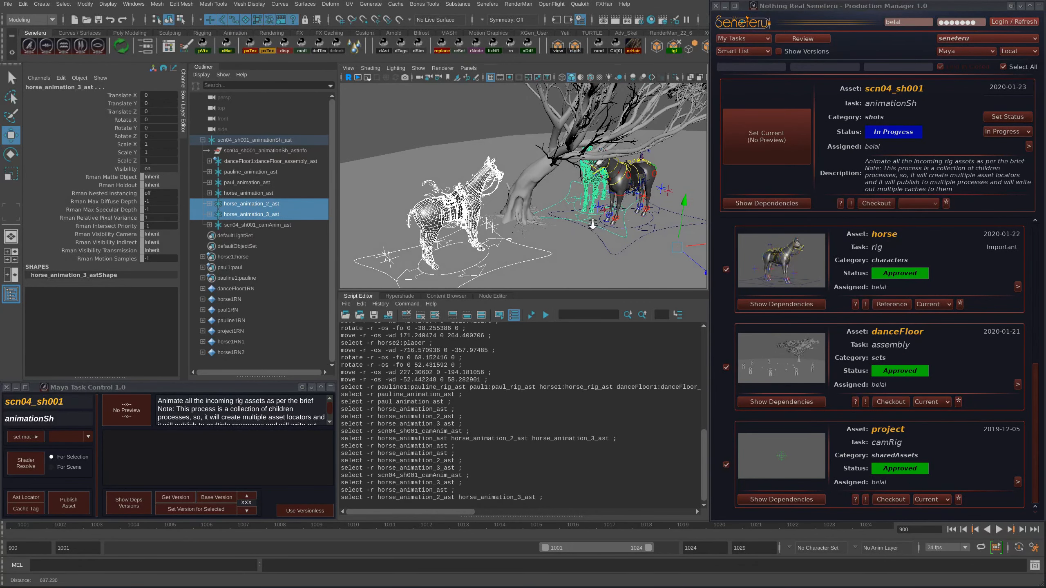
scroll(542, 189, "up", 1)
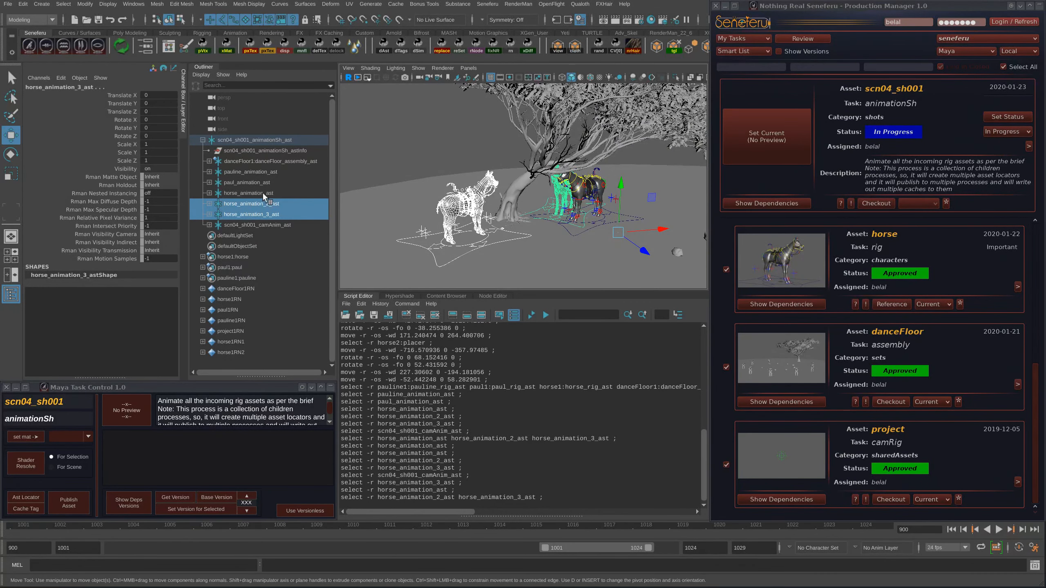
left_click_drag(262, 193, 267, 217)
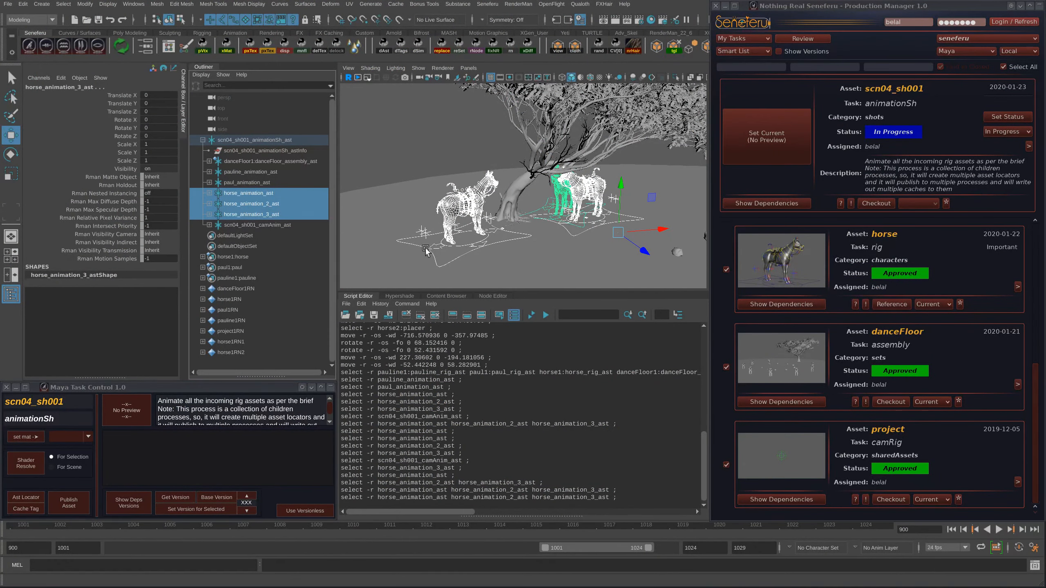
left_click_drag(275, 196, 282, 218)
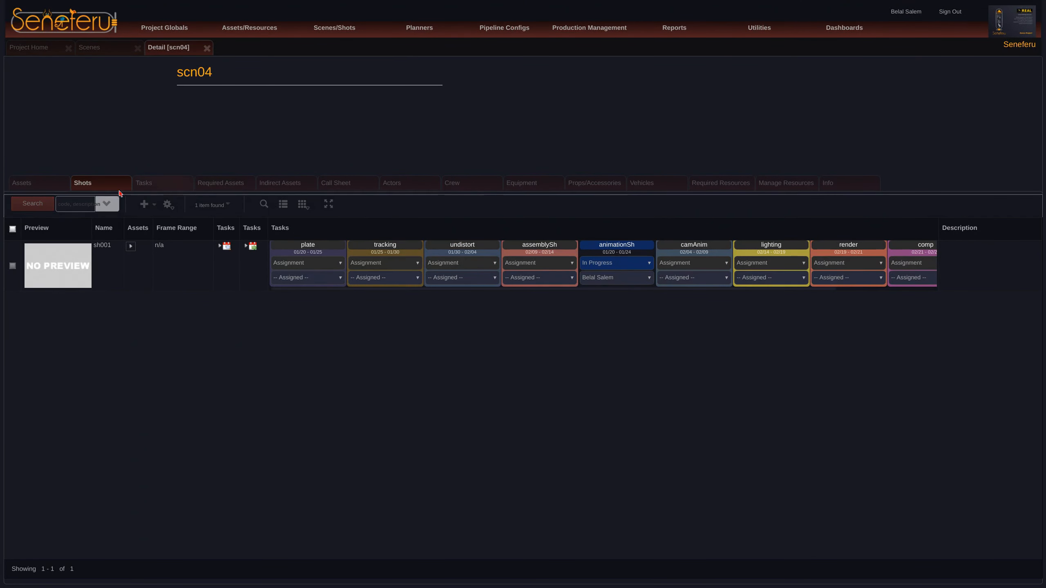
Step: In the Seneferu web app, review scn04's assets and the scene list, and open shot sh001 from scn04's shots
left_click(43, 184)
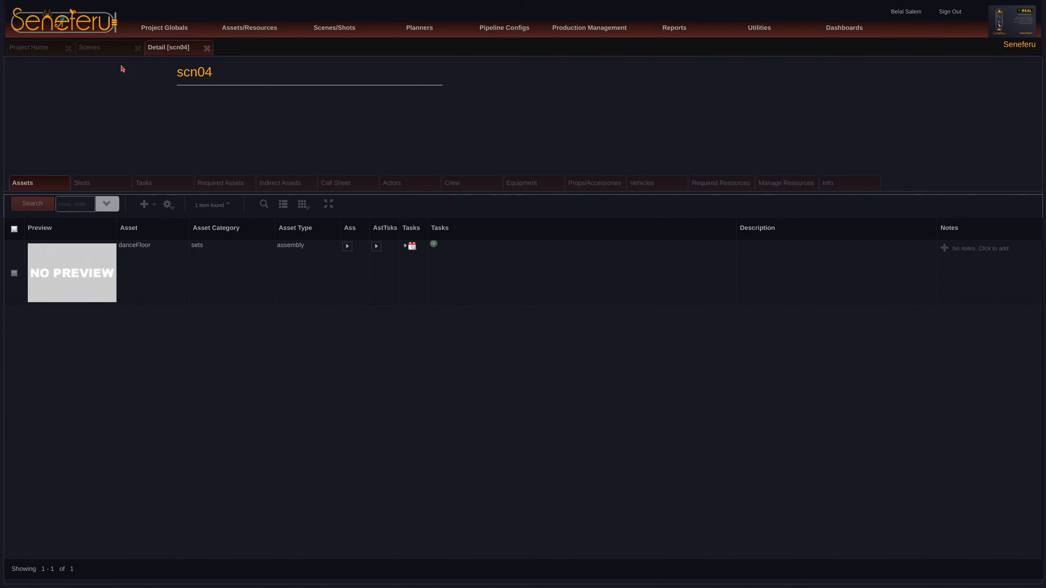
left_click(122, 52)
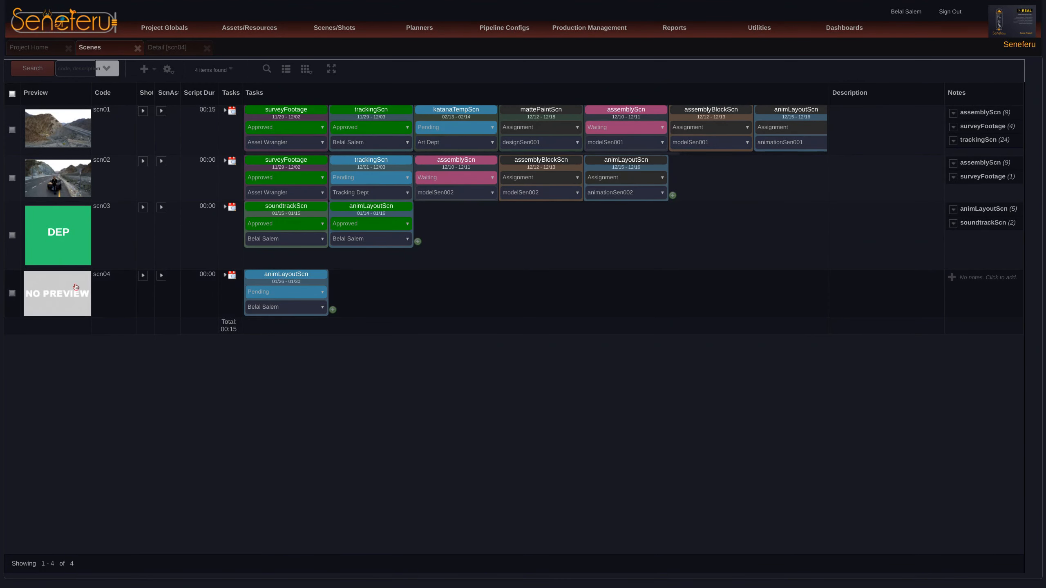
left_click(177, 48)
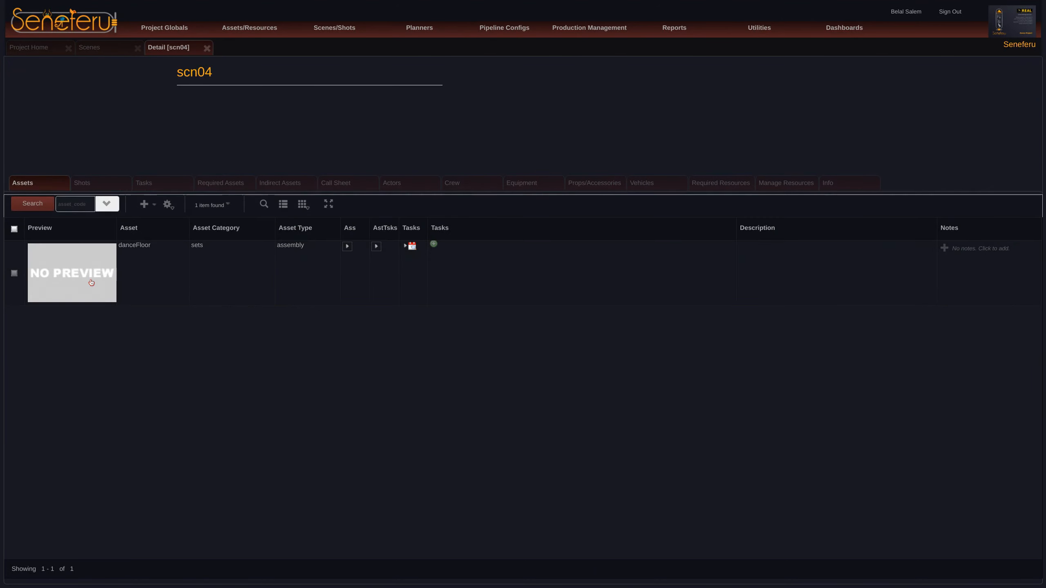
left_click(99, 183)
left_click(66, 267)
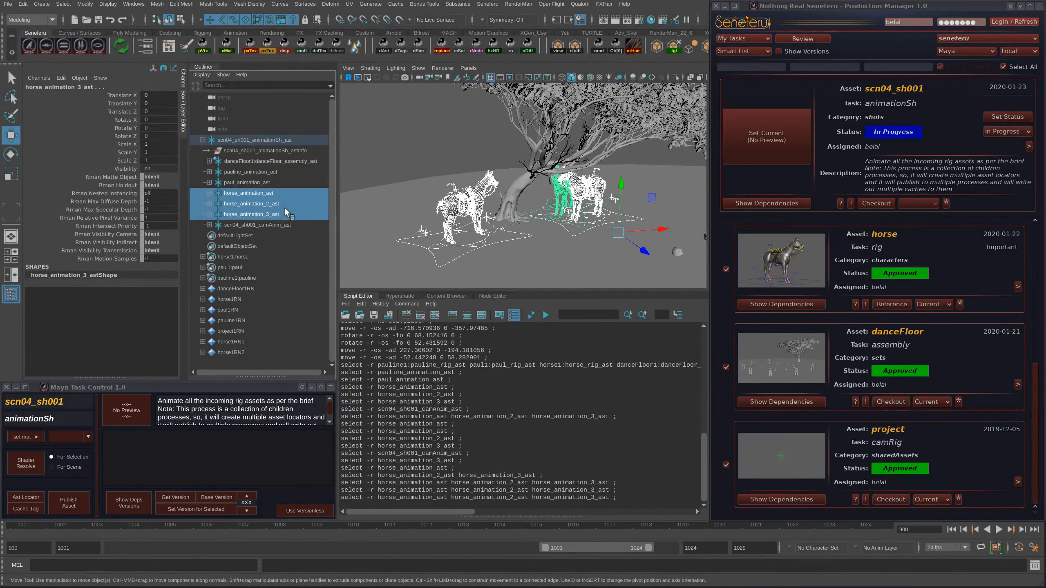
Step: In Maya, select horse_animation_2_ast and horse_animation_3_ast, roll up the Production Manager, and inspect horse_animation_3_ast's transform and extra attributes
left_click_drag(251, 204, 276, 207)
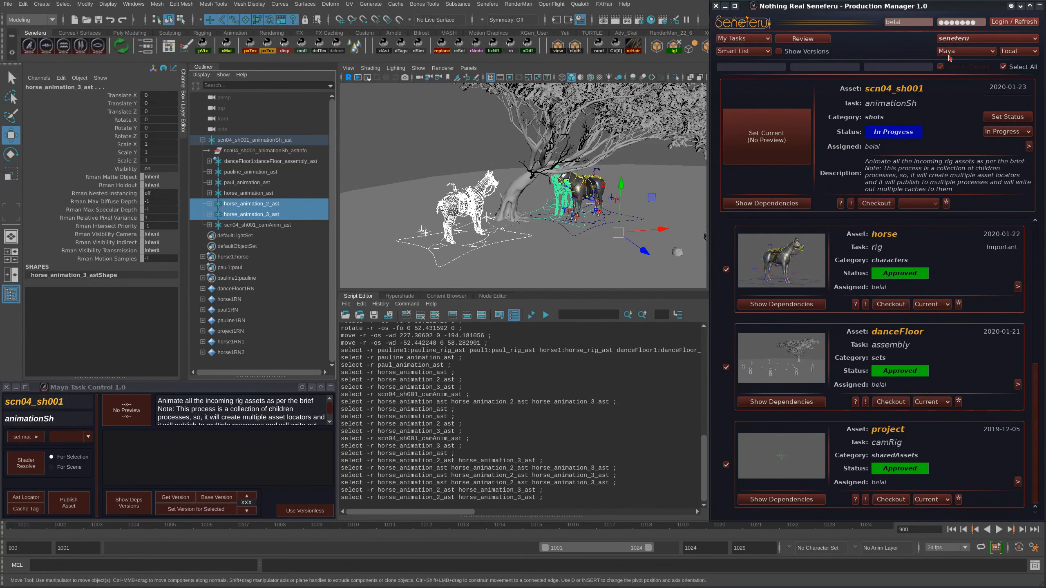
left_click(1039, 6)
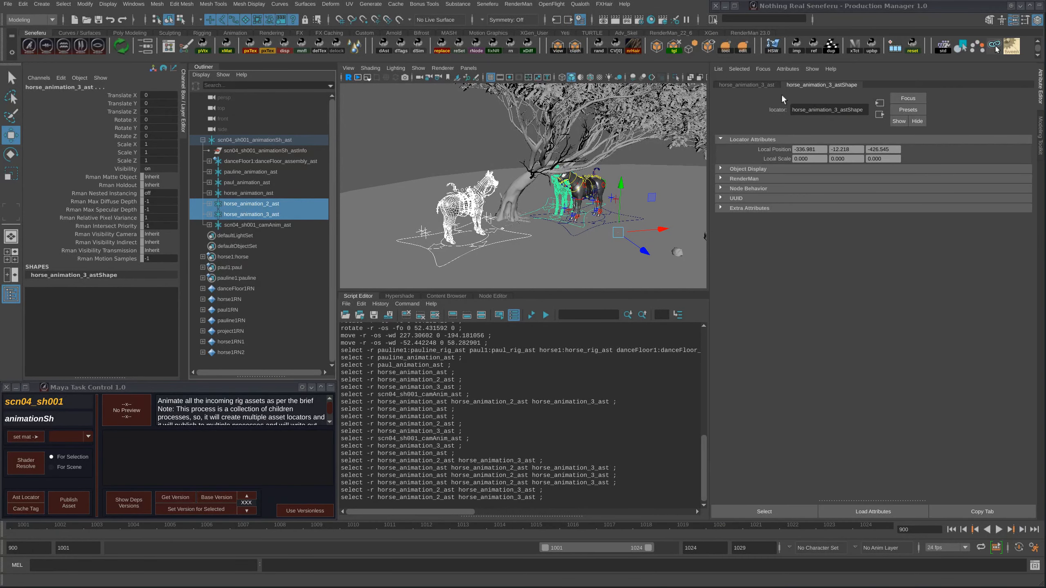
left_click(762, 84)
middle_click_drag(497, 218, 507, 223, "alt")
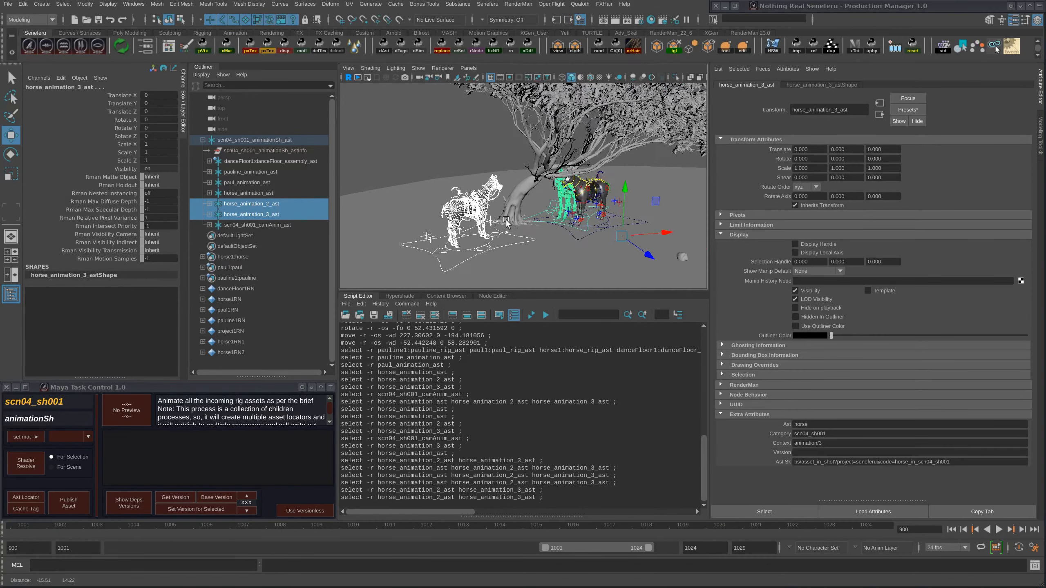
right_click_drag(506, 223, 695, 218, "alt")
key("q")
left_click_drag(554, 231, 603, 244, "alt")
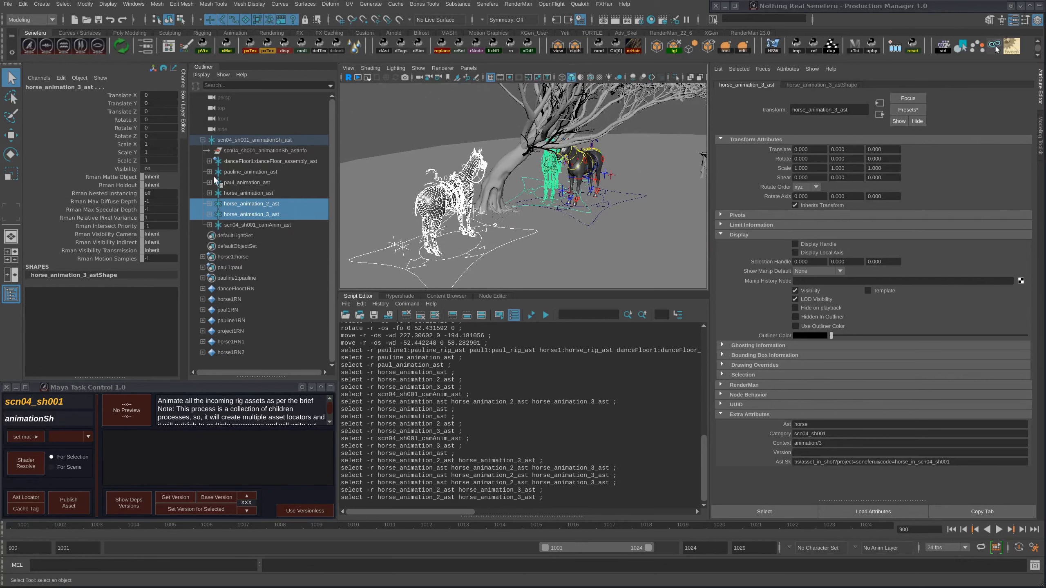
Step: Select all three horse animation locators and expand horse_animation_ast to inspect its nested rig while viewing the horses
left_click(264, 214, "shift")
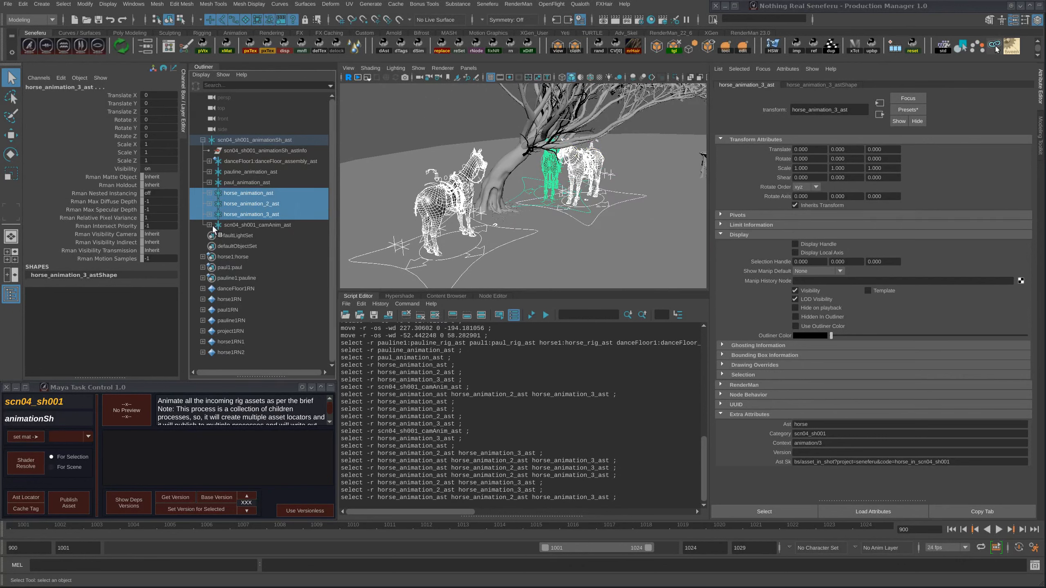
left_click(210, 214)
left_click(209, 214)
left_click(210, 193)
left_click_drag(582, 212, 539, 207, "alt")
mouse_move(539, 207)
right_mouse_down("alt")
mouse_move(577, 209)
mouse_move(546, 210)
right_mouse_up("alt")
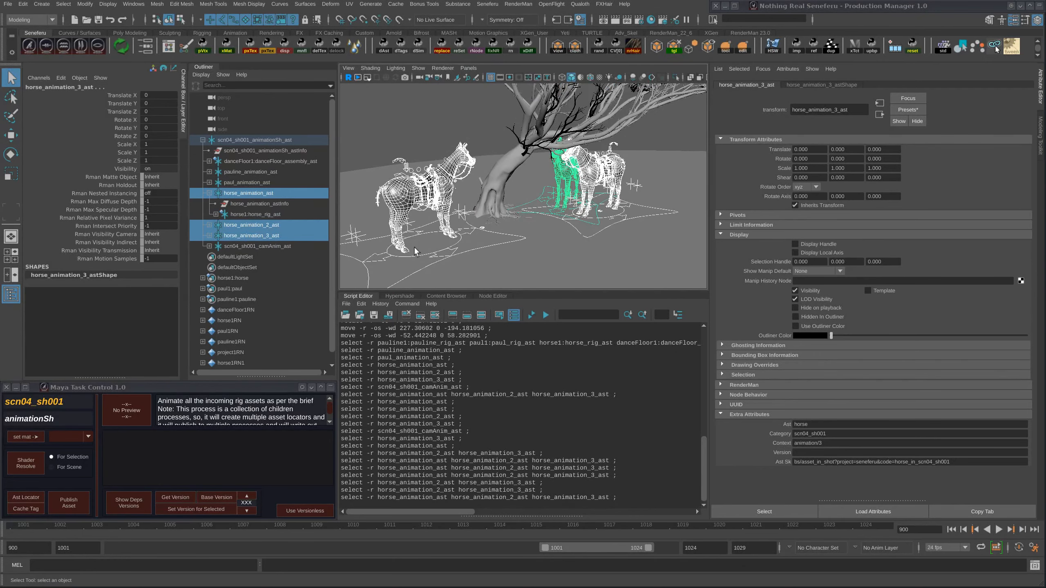
Step: Expand horse_animation_3_ast in the Outliner and resolve the shaders for the whole scene with Shader Resolve
left_click(209, 235)
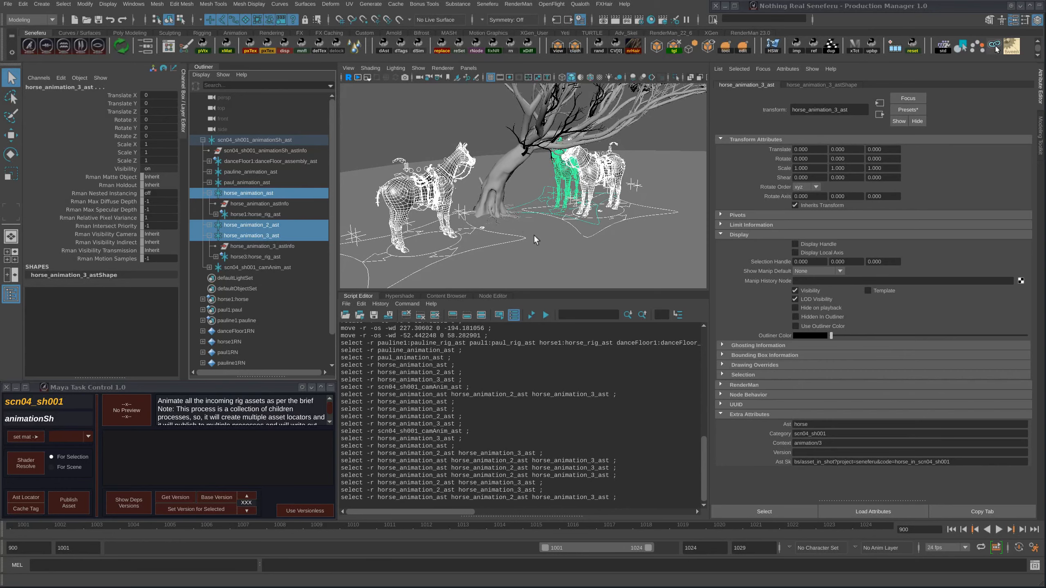
left_click_drag(534, 235, 514, 230, "alt")
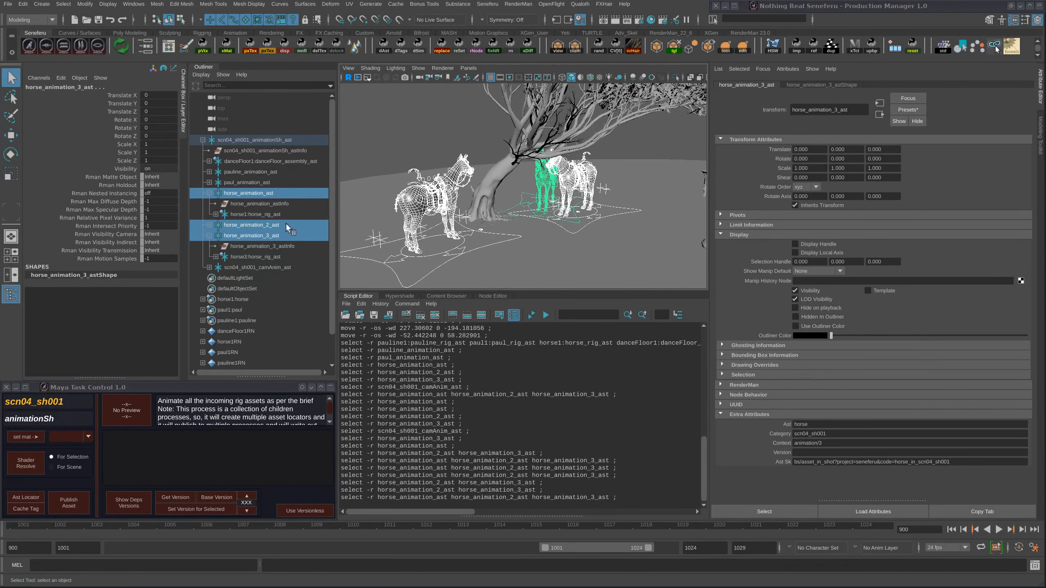
left_click(36, 460)
left_click_drag(500, 206, 382, 257)
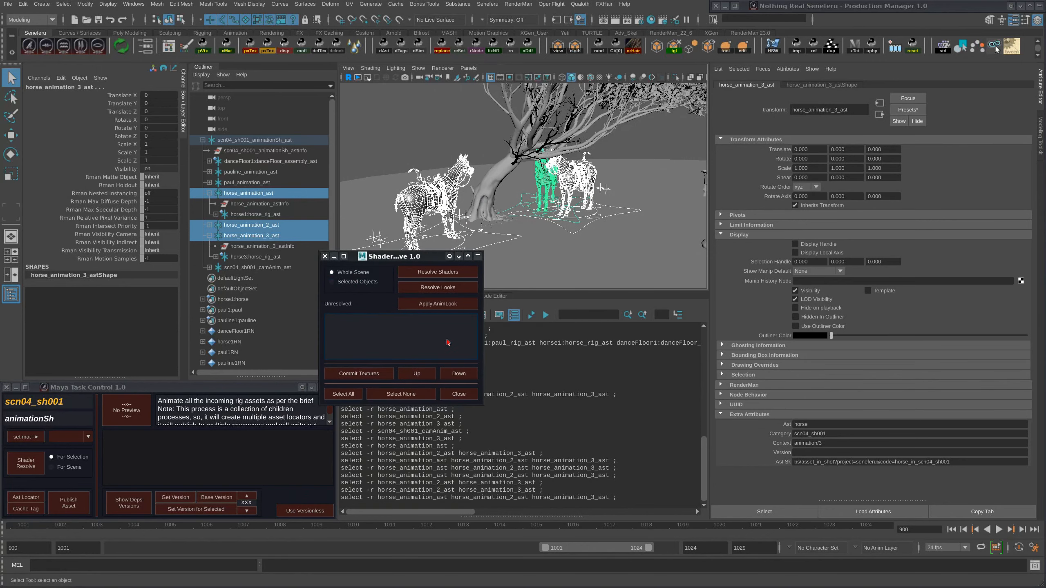
left_click(452, 273)
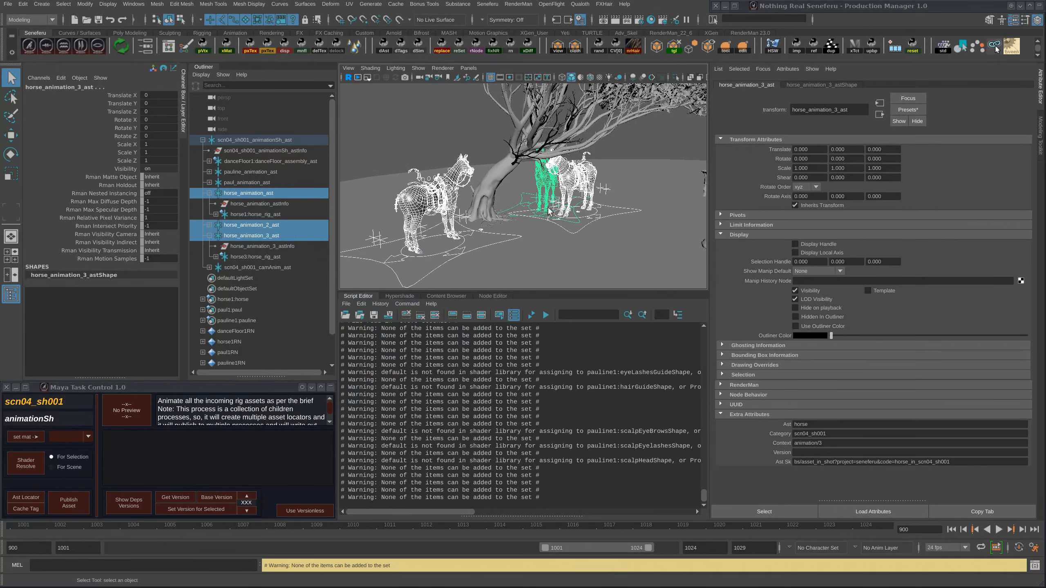
Step: Select the horses' body meshes to inspect their shading, clear the selection and view the whole set
left_click(483, 243)
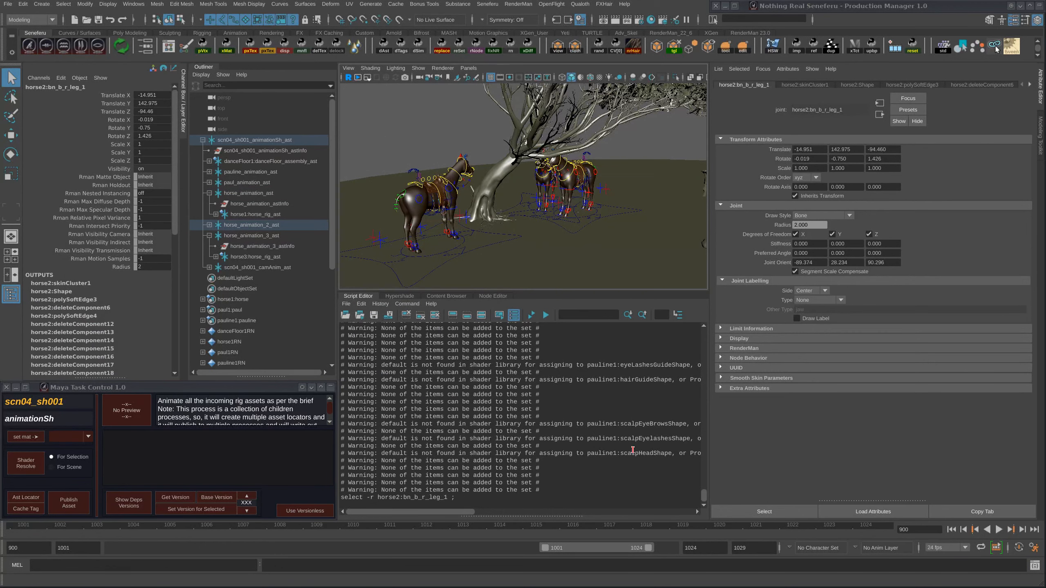
left_click(413, 226)
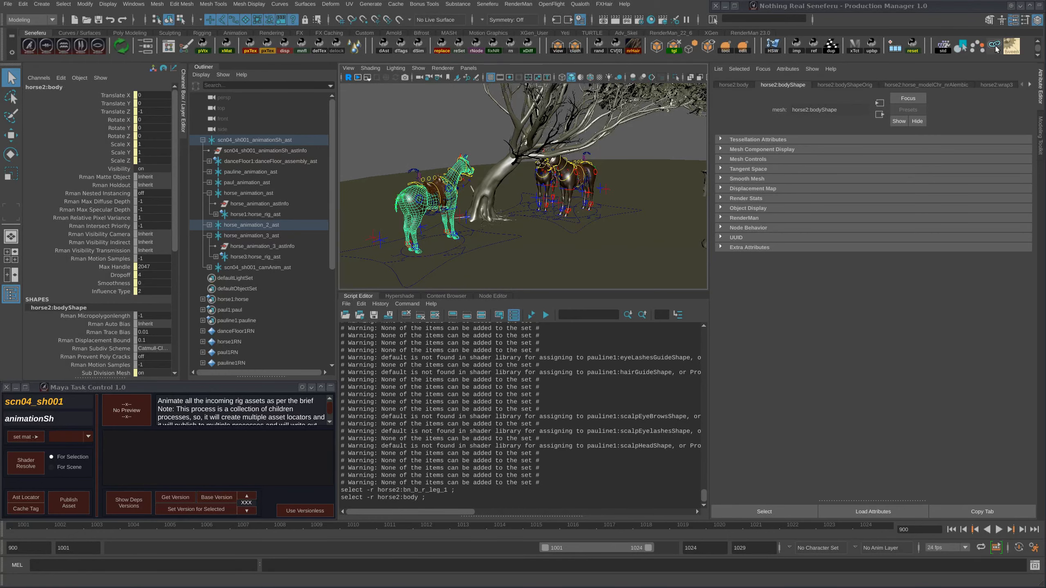
left_click(536, 223)
key("a")
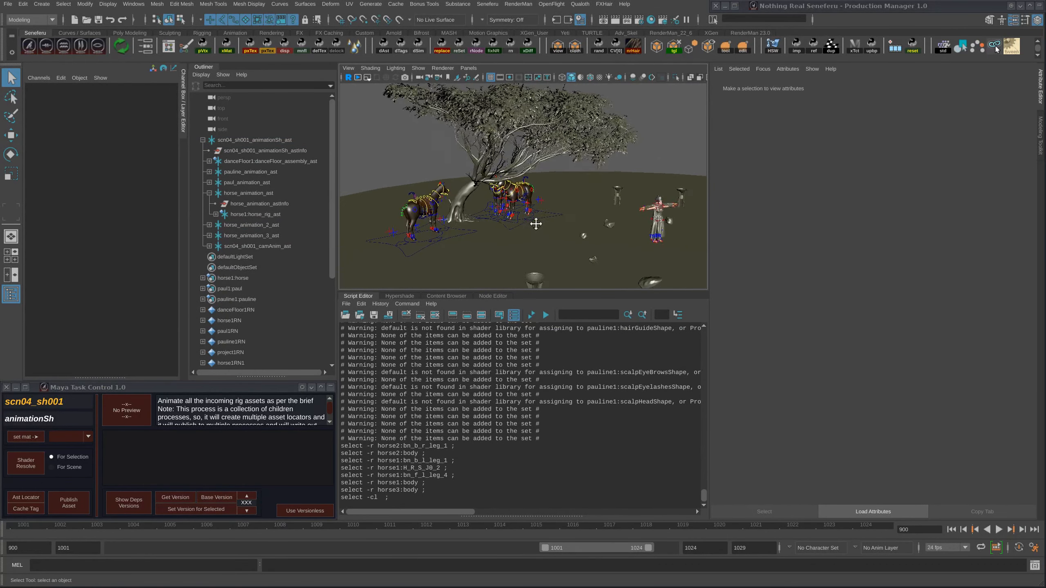
mouse_move(535, 224)
left_mouse_down("alt")
mouse_move(538, 212)
mouse_move(529, 237)
left_mouse_up("alt")
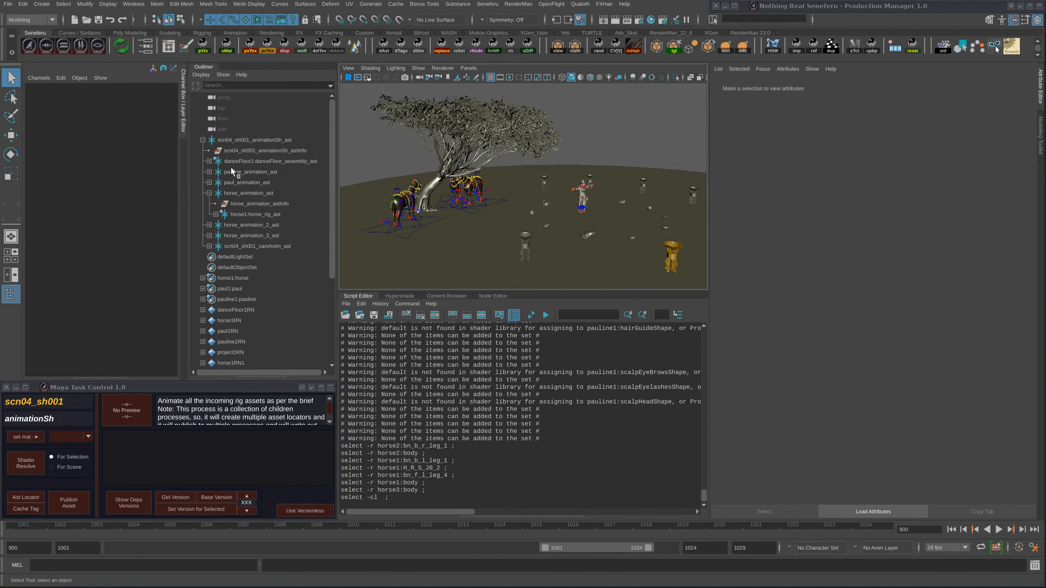
Step: Publish the scn04_sh001_animationSh_ast locator with a captured viewport area as its preview and no additional pre-generated files
left_click(202, 139)
left_click(242, 139)
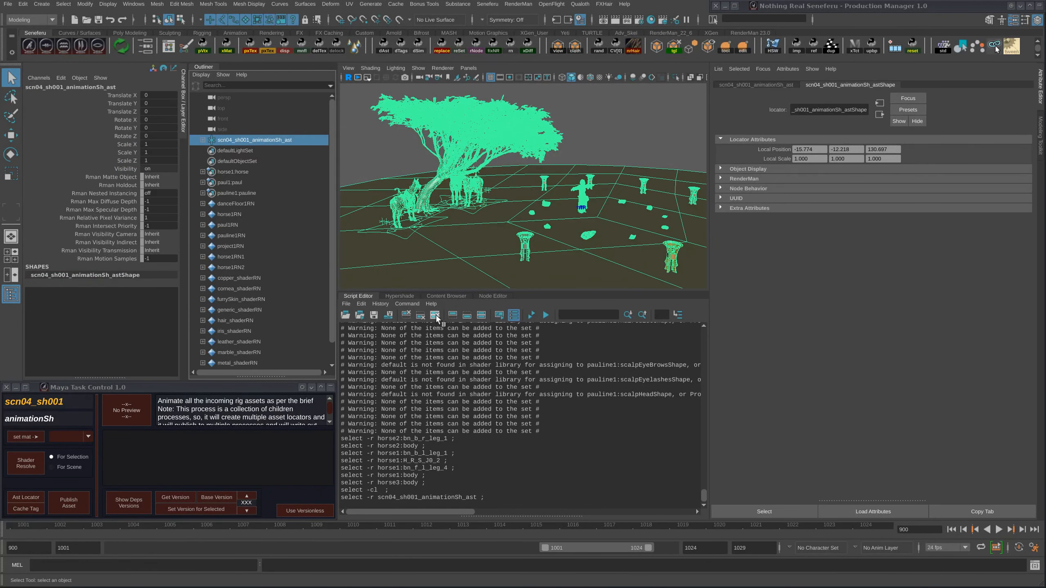
left_click(434, 315)
left_click(69, 504)
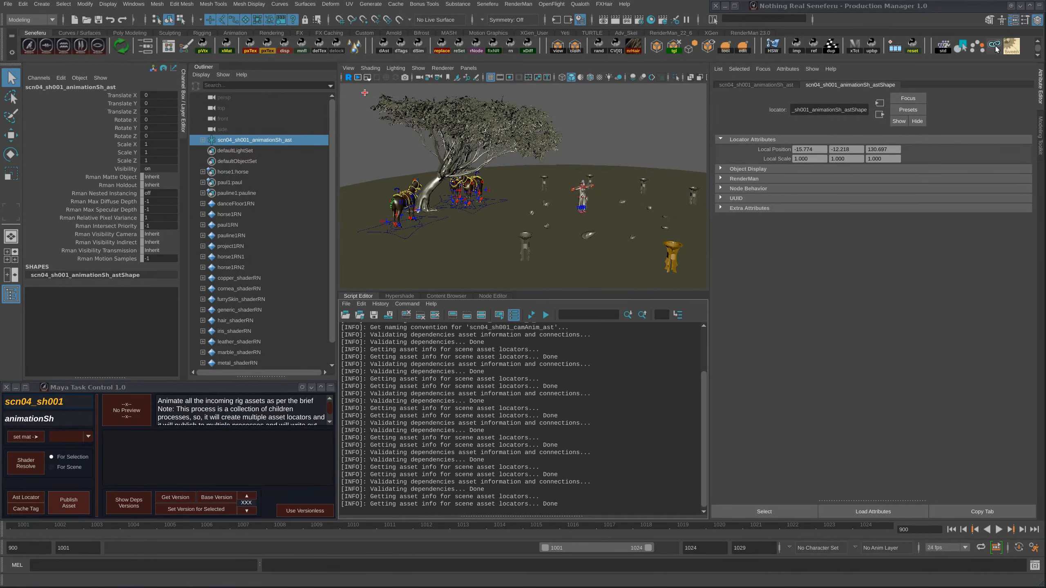
left_click_drag(352, 88, 690, 282)
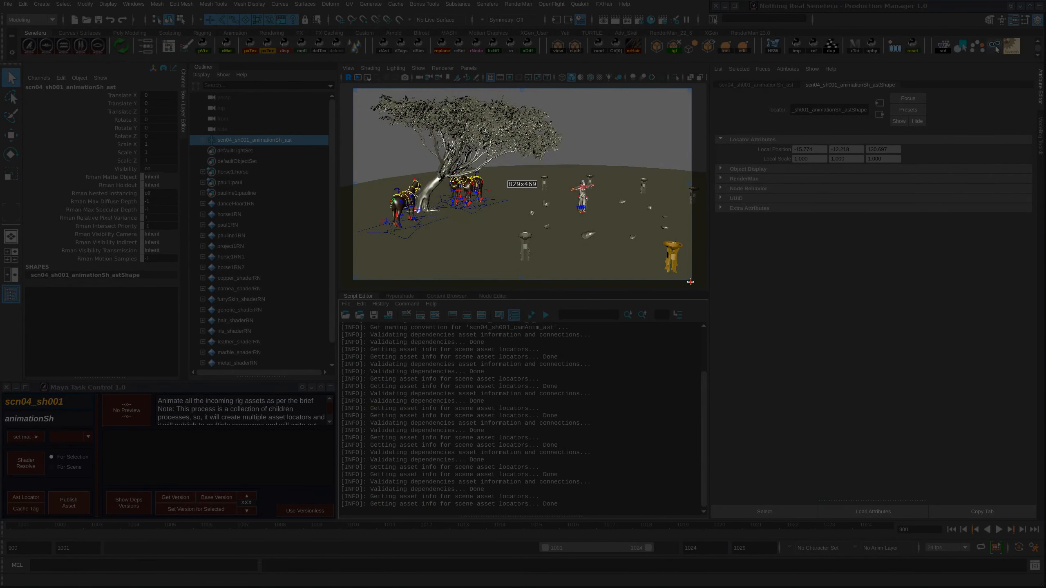
double_click(673, 264)
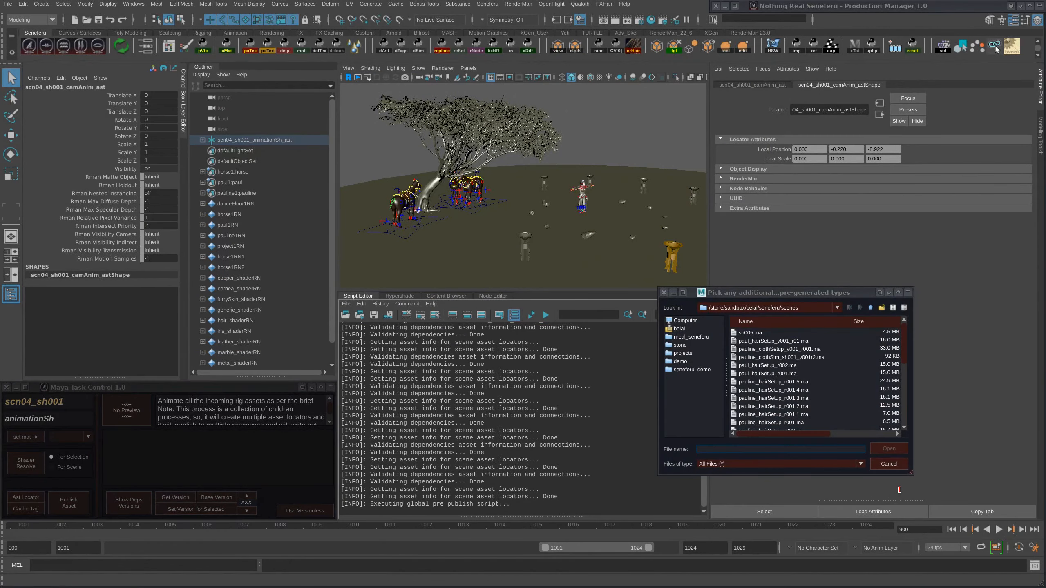
left_click(893, 464)
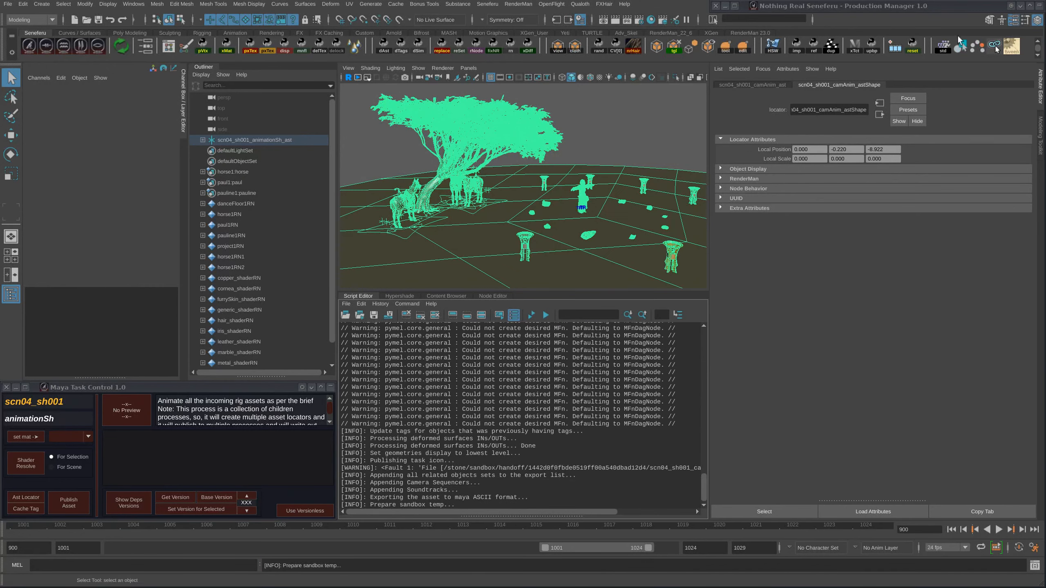
Step: Set the published animationSh task to Review, publish its children, and refresh scn04_sh001's asset list in the Seneferu web app
left_click(1029, 6)
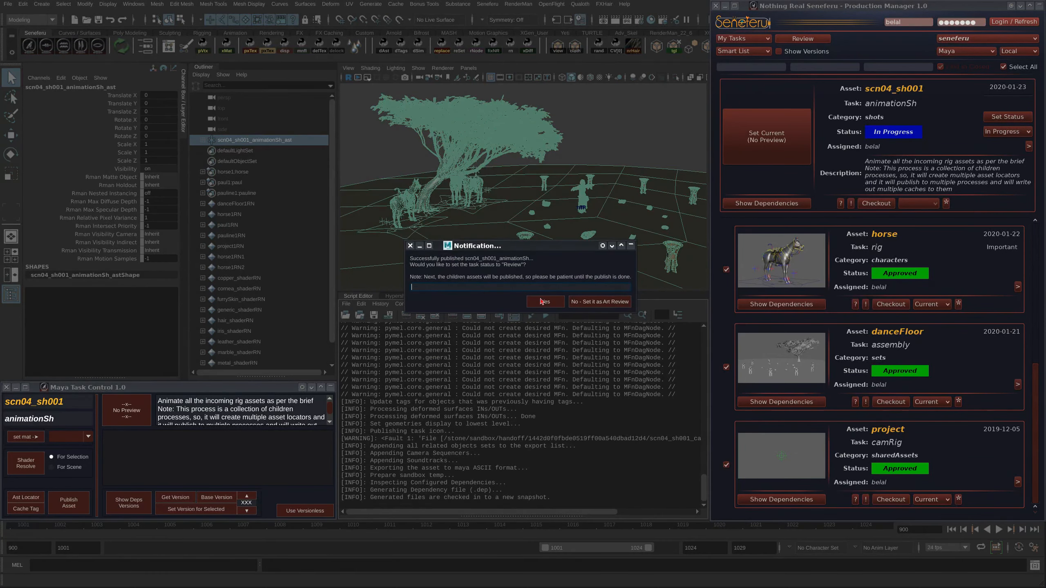
left_click(547, 304)
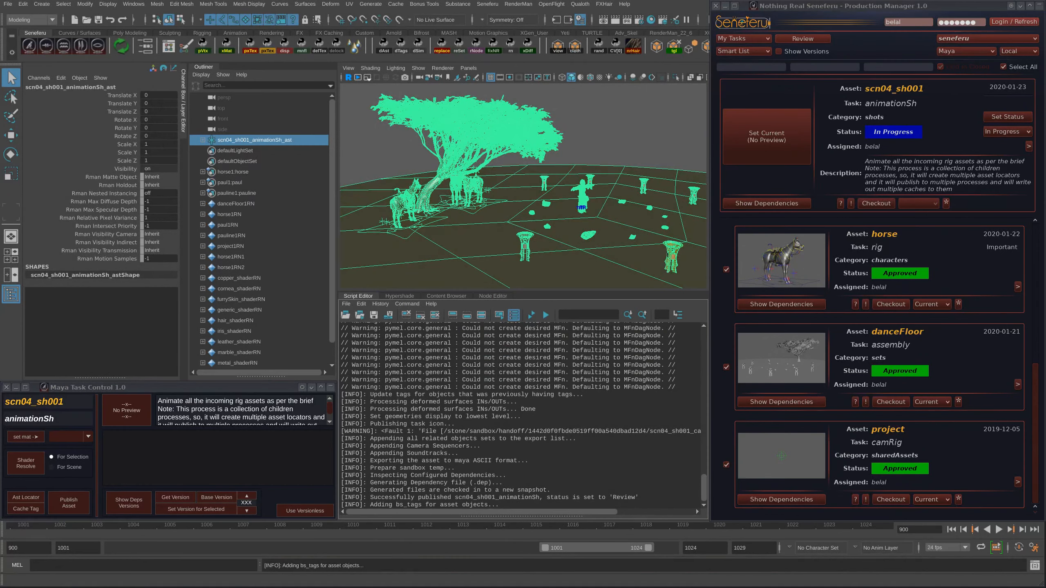
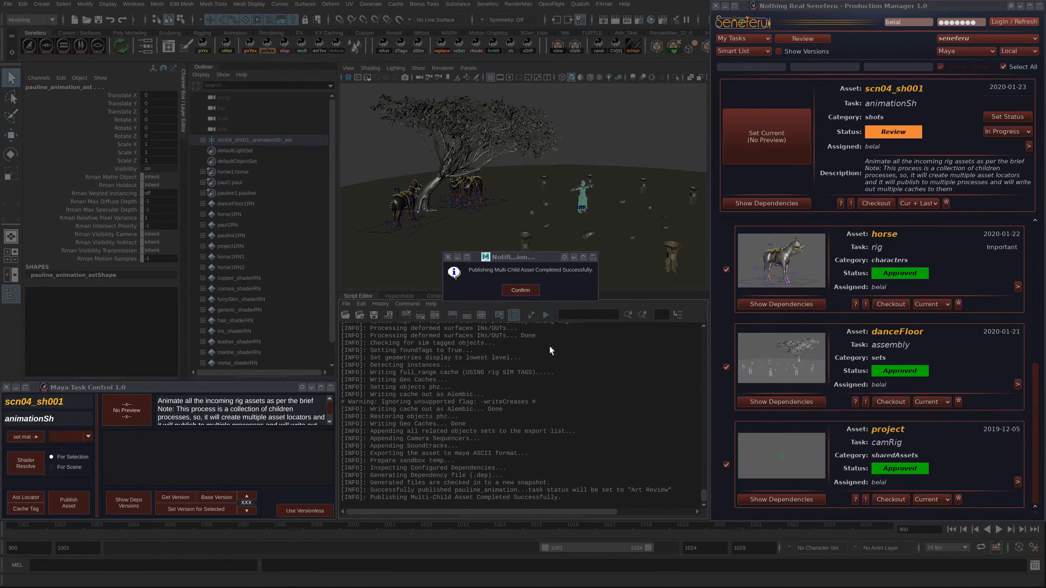
left_click(520, 296)
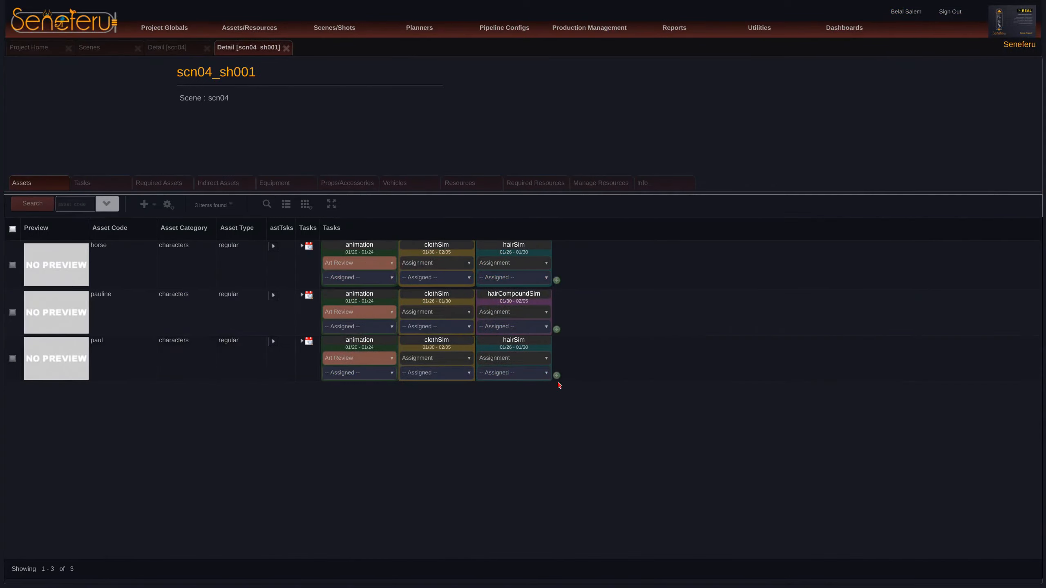
left_click(37, 203)
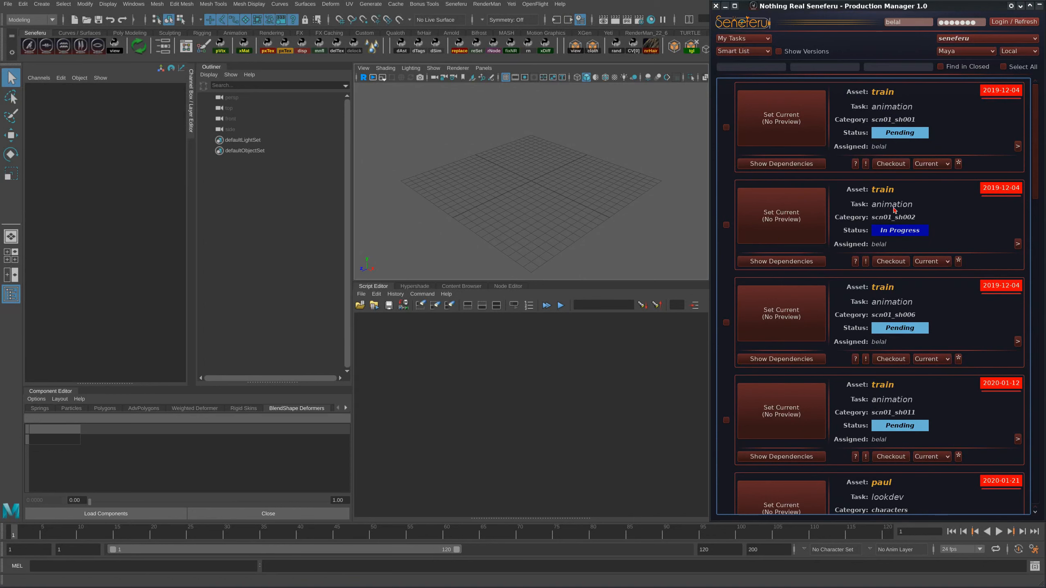
Step: In Maya, make scn01_sh002's train animation task current and load its dependencies without the undistort task
left_click(792, 217)
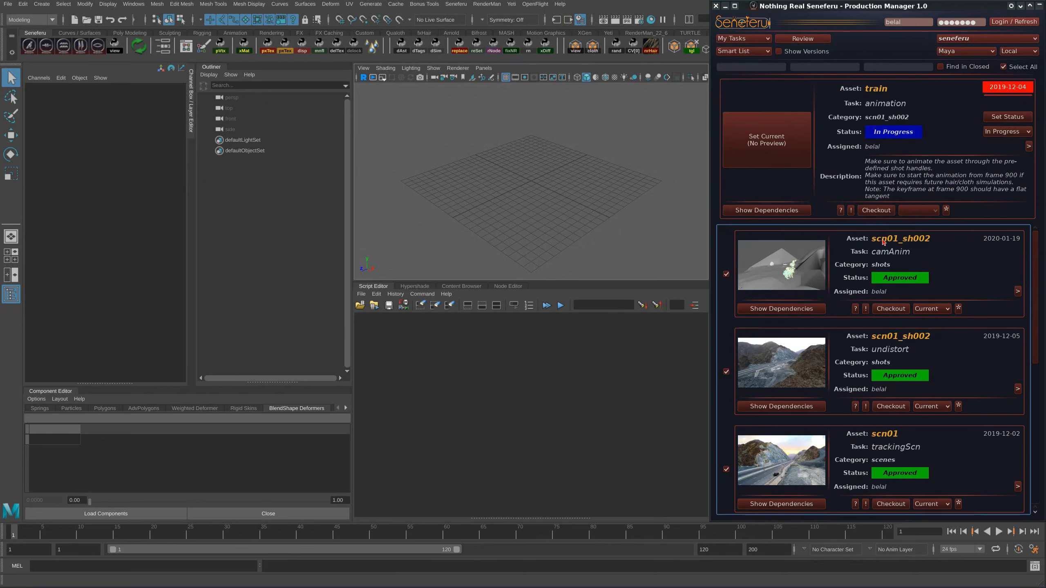
left_click(782, 214)
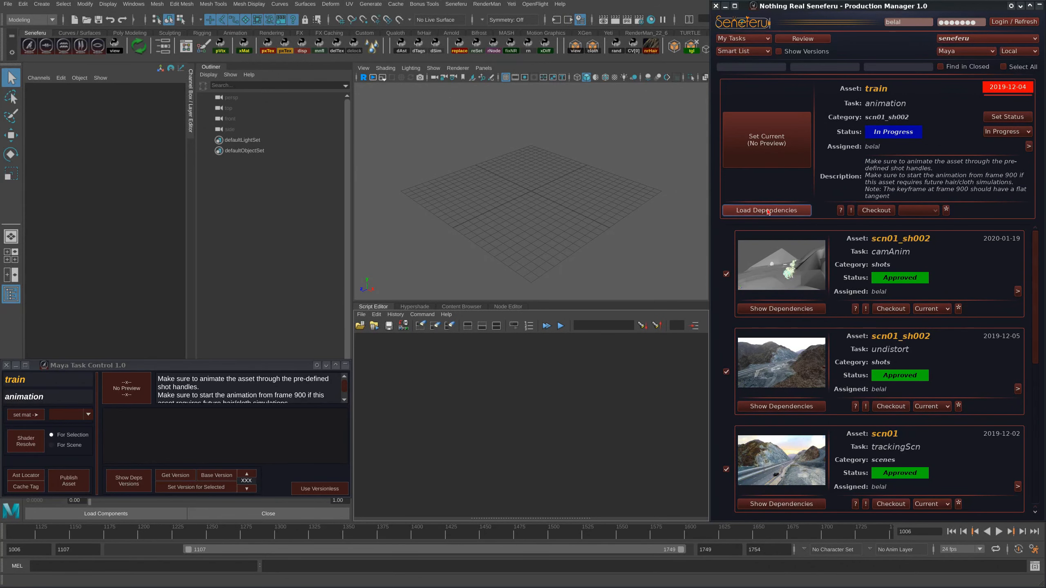
left_click(726, 371)
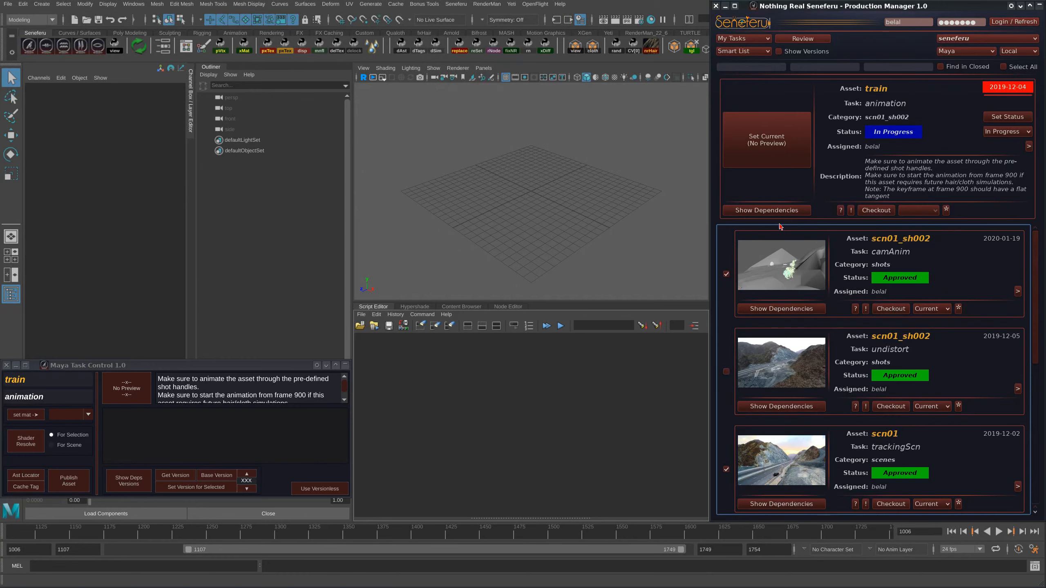
left_click(762, 211)
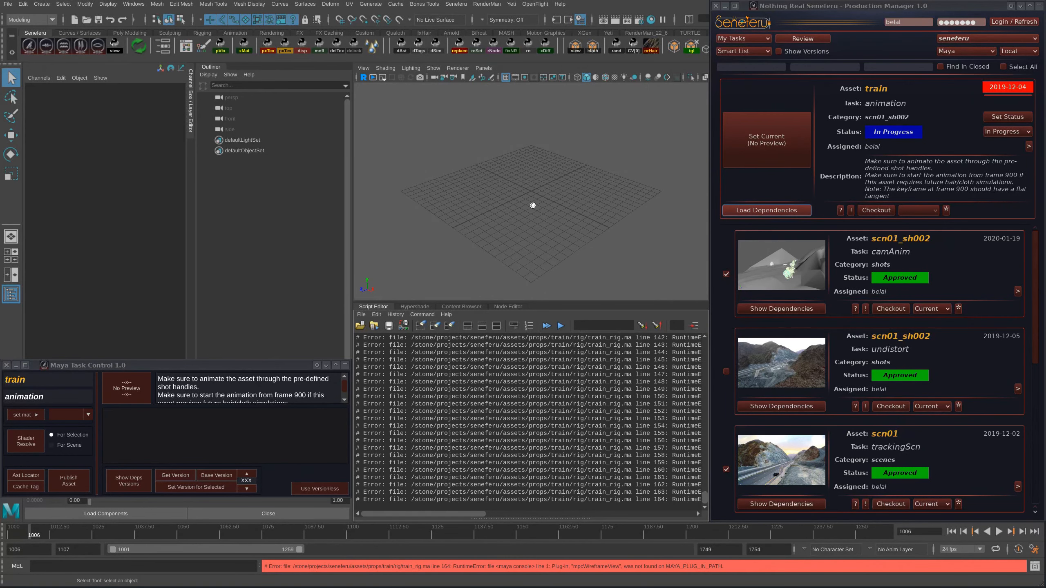
left_click(252, 368)
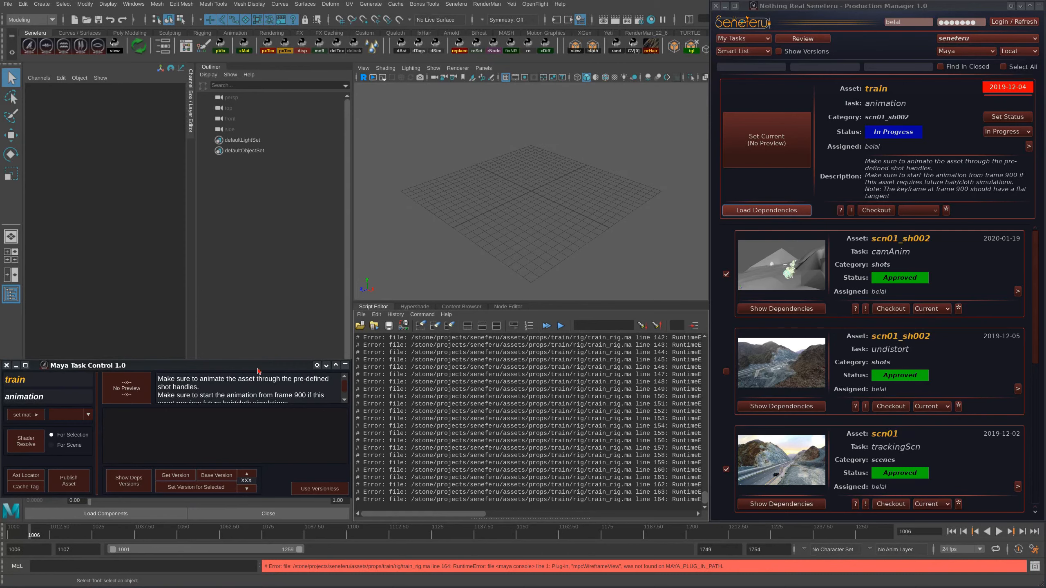
left_click_drag(261, 366, 260, 389)
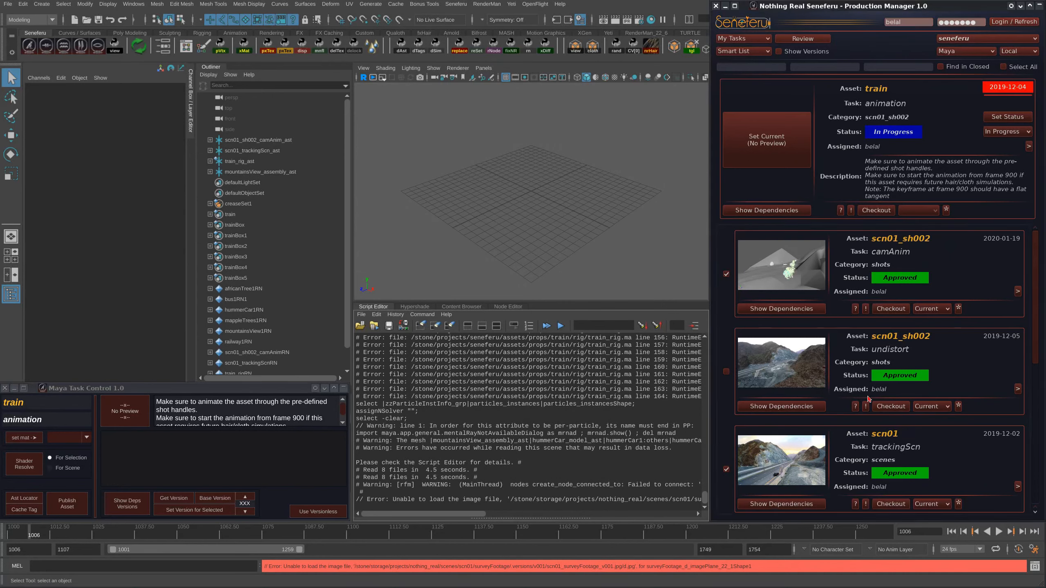
Step: Examine the train task's dependency list and the loaded train, tracks and mountain environment in the perspective view
scroll(1032, 258, "down", 6)
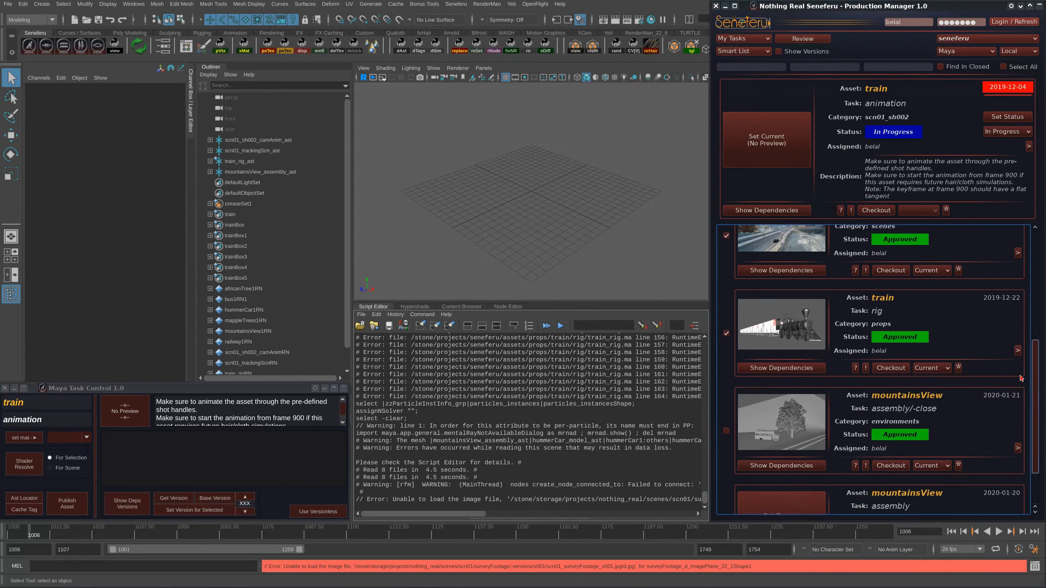
scroll(1027, 411, "up", 2)
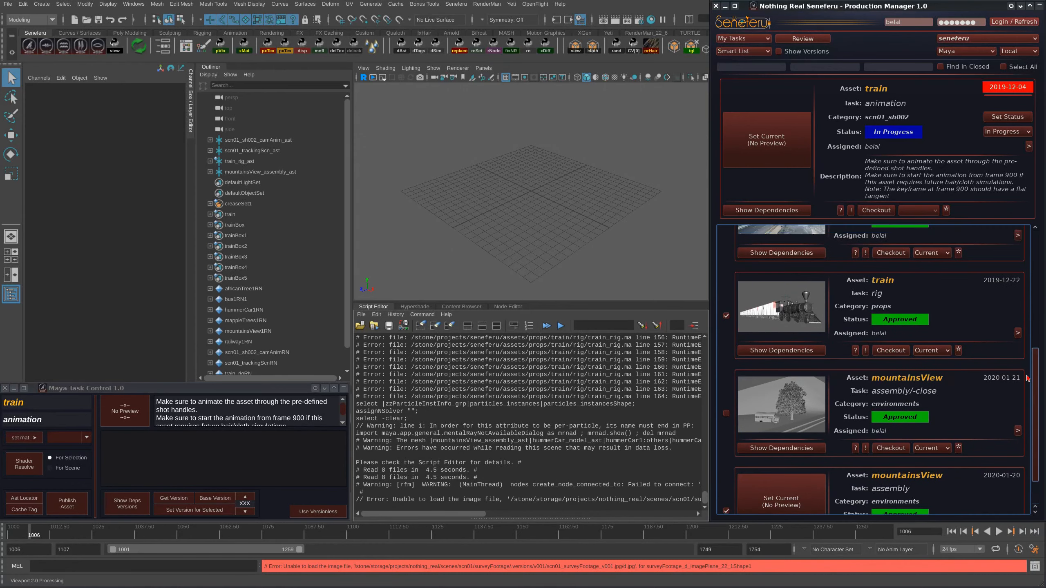
scroll(1028, 411, "down", 2)
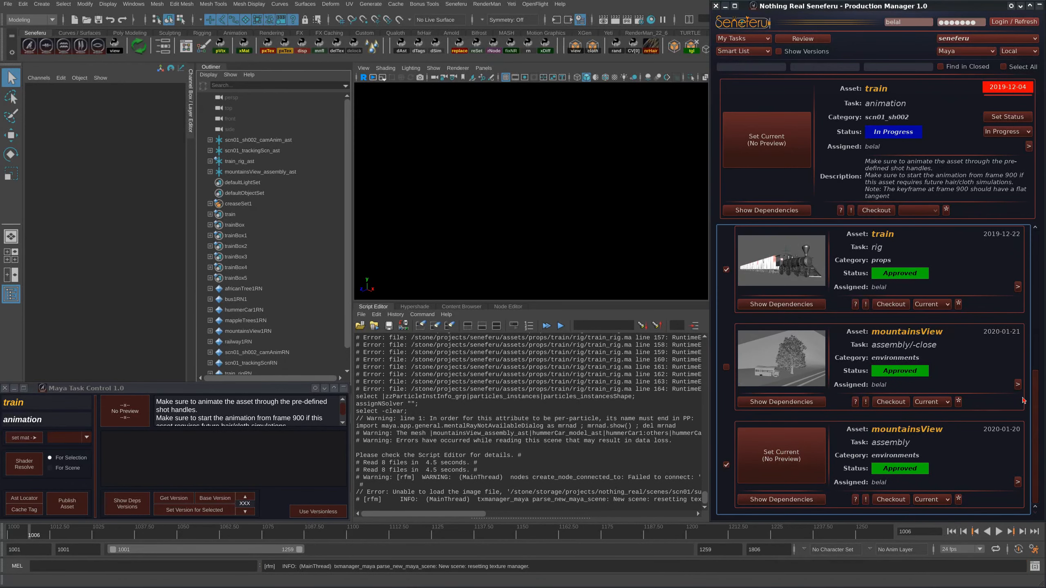
left_click_drag(1035, 403, 1034, 247)
right_click_drag(494, 178, 449, 168, "alt")
right_click_drag(583, 211, 422, 167, "alt")
left_click_drag(525, 205, 554, 186, "alt")
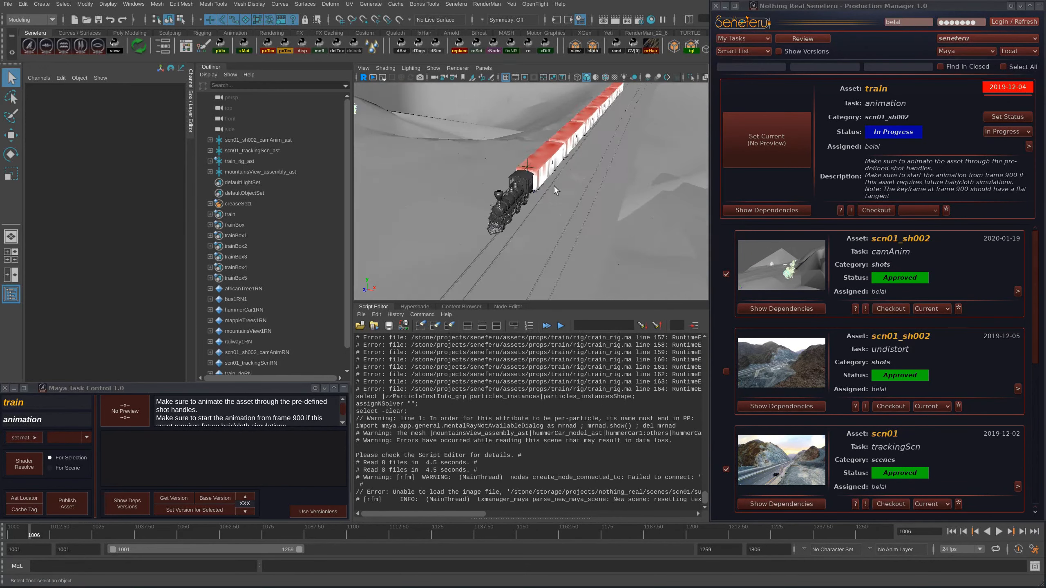
middle_click_drag(554, 187, 574, 241, "alt")
left_click_drag(574, 240, 531, 214, "alt")
right_click_drag(531, 214, 570, 227, "alt")
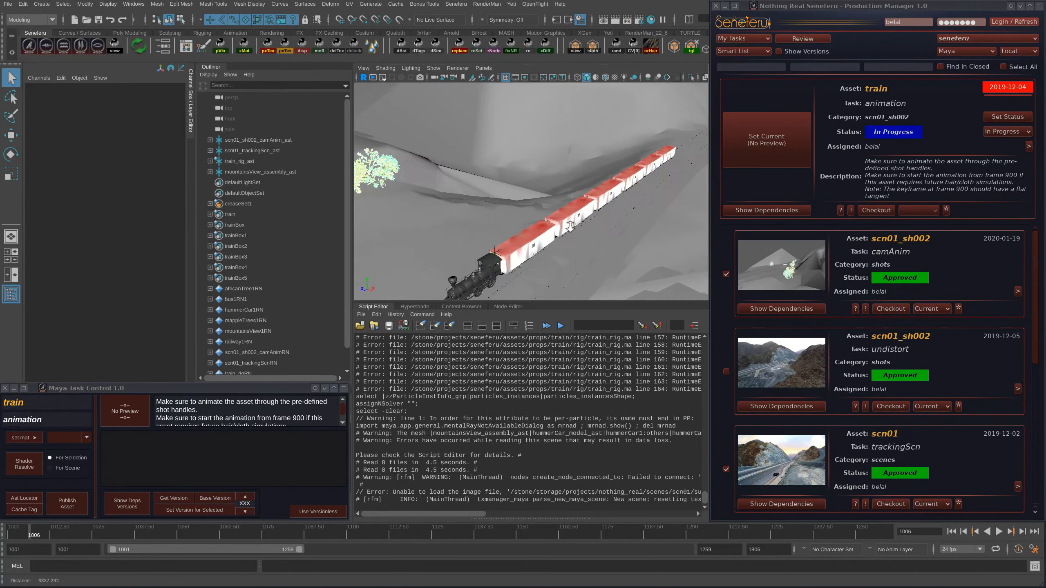
mouse_move(570, 227)
left_mouse_down("alt")
mouse_move(531, 221)
mouse_move(560, 224)
left_mouse_up("alt")
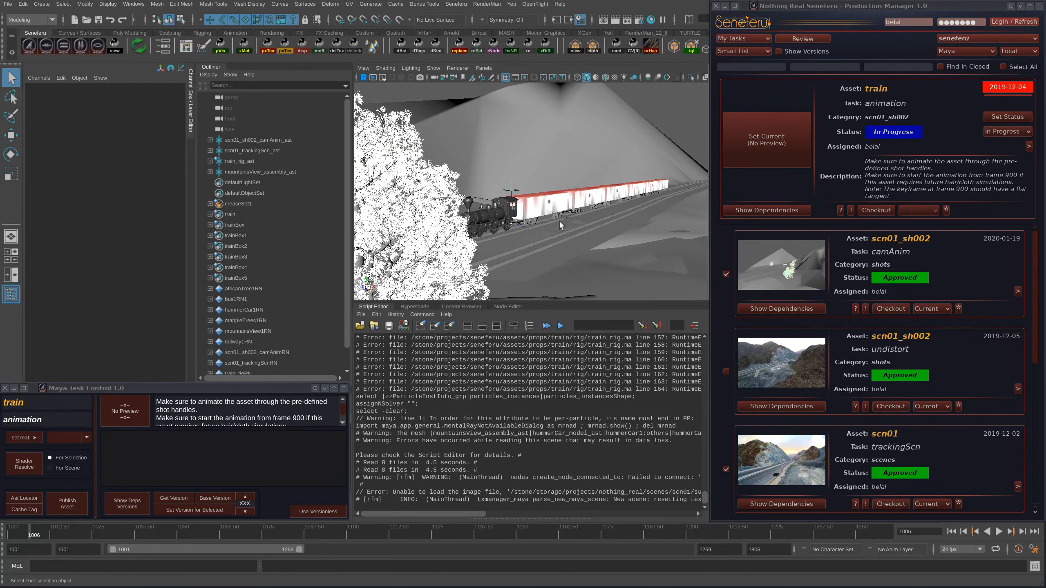
scroll(762, 304, "down", 3)
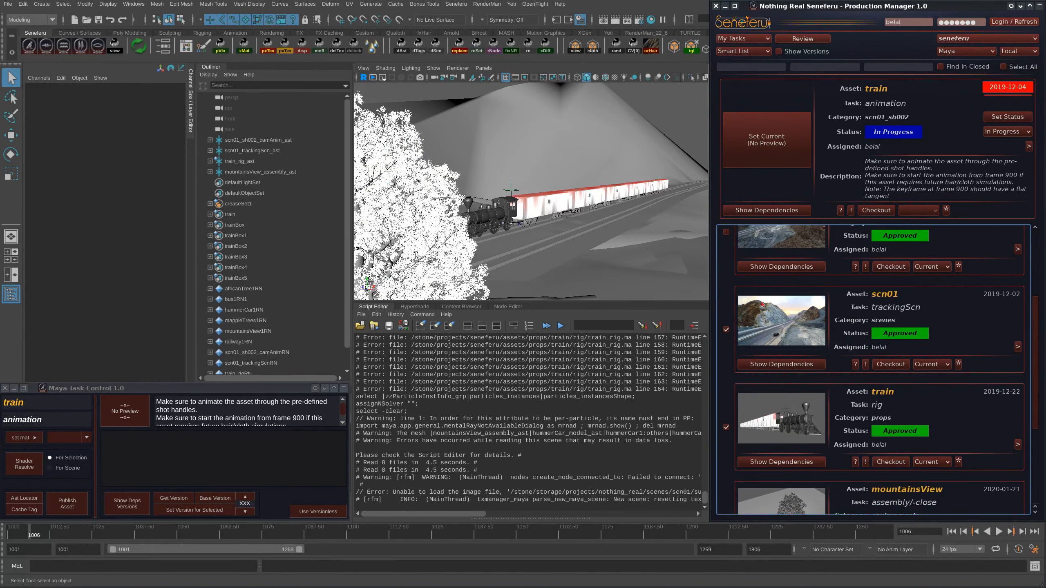
Step: Look through the scn01_sh002_plate_1_1 camera in the viewport
left_click(483, 67)
mouse_move(536, 78)
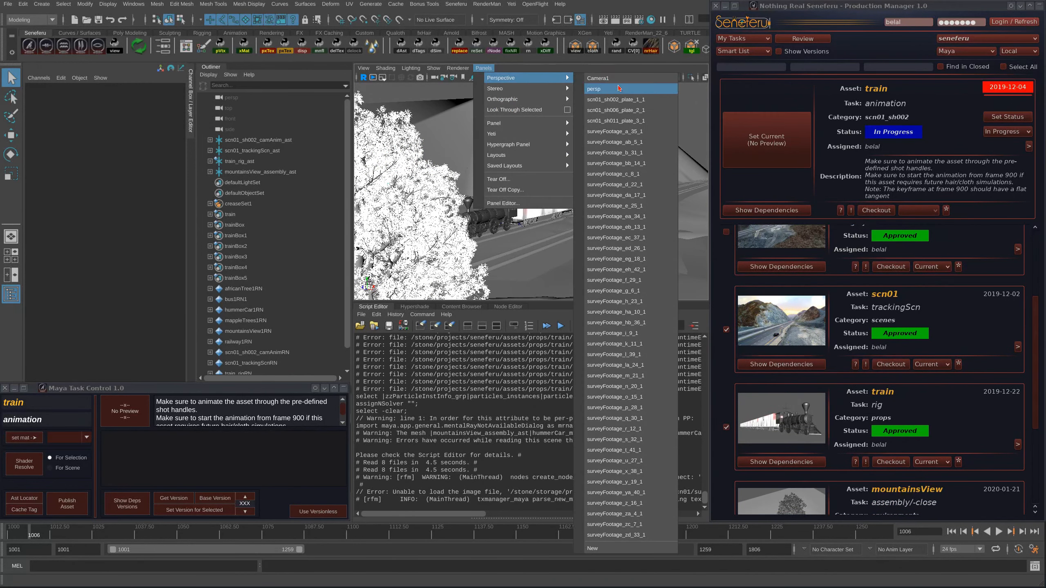
left_click(644, 99)
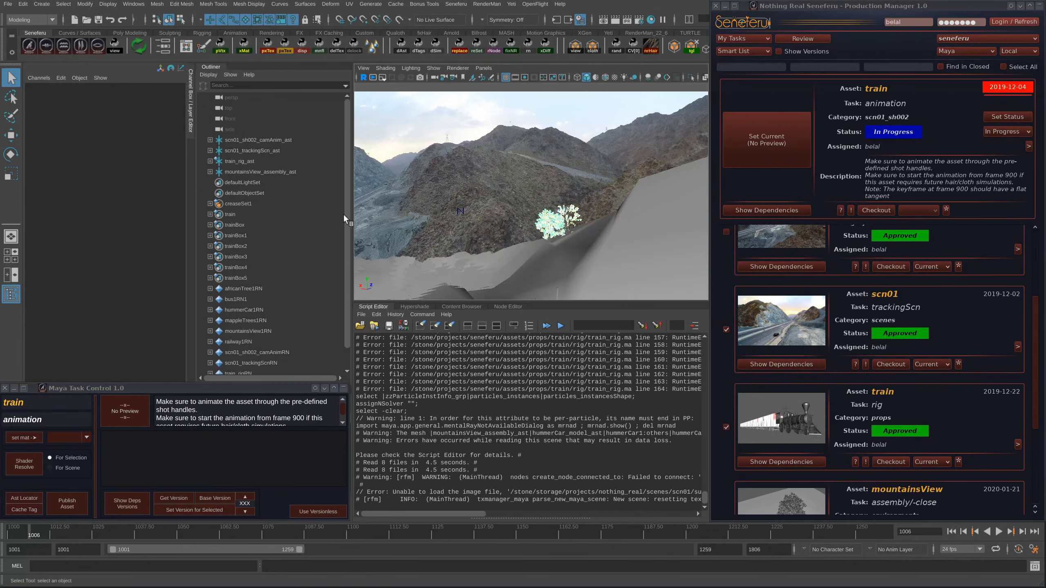
Step: Expand scn01_sh002_camAnim_ast and scn01_trackingScn_ast in the Outliner and examine the nested survey footage cameras
left_click(210, 140)
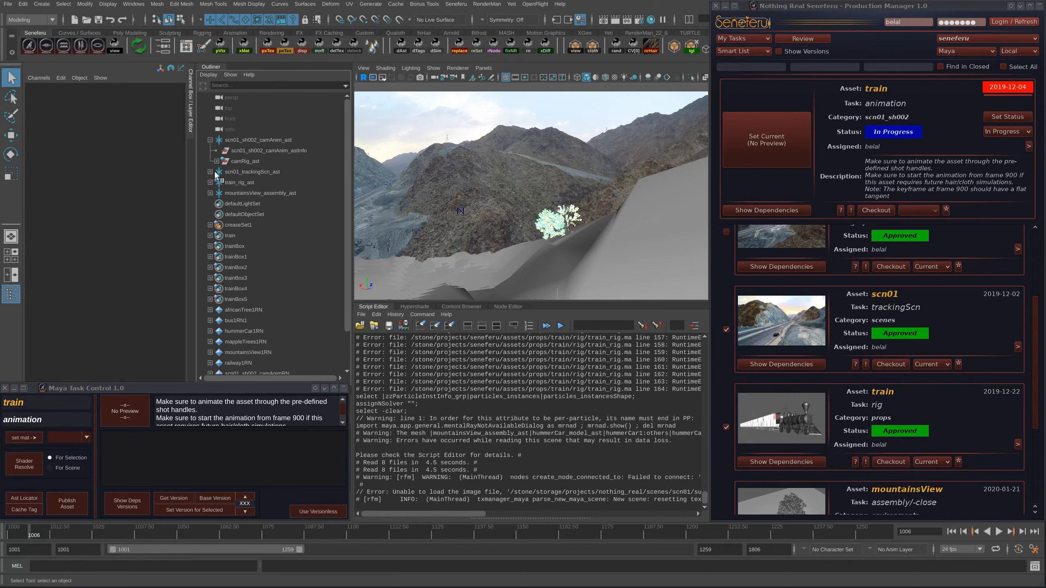
left_click(210, 172)
left_click(216, 182)
scroll(343, 207, "down", 10)
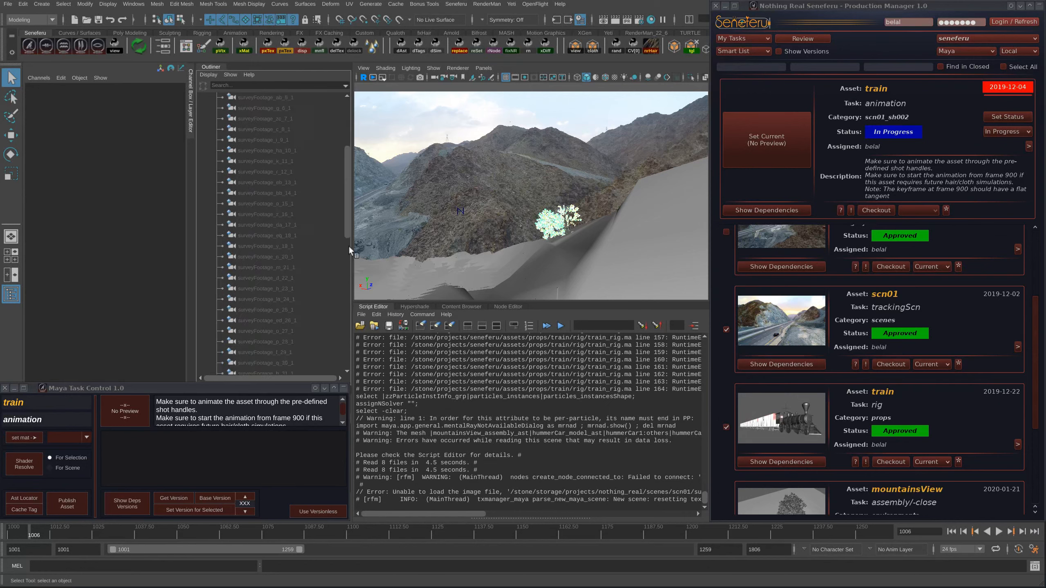
Step: Hide the tracking scene's cameraPGroup_pgroup_1_1 and Point_Mesh
left_click(263, 236)
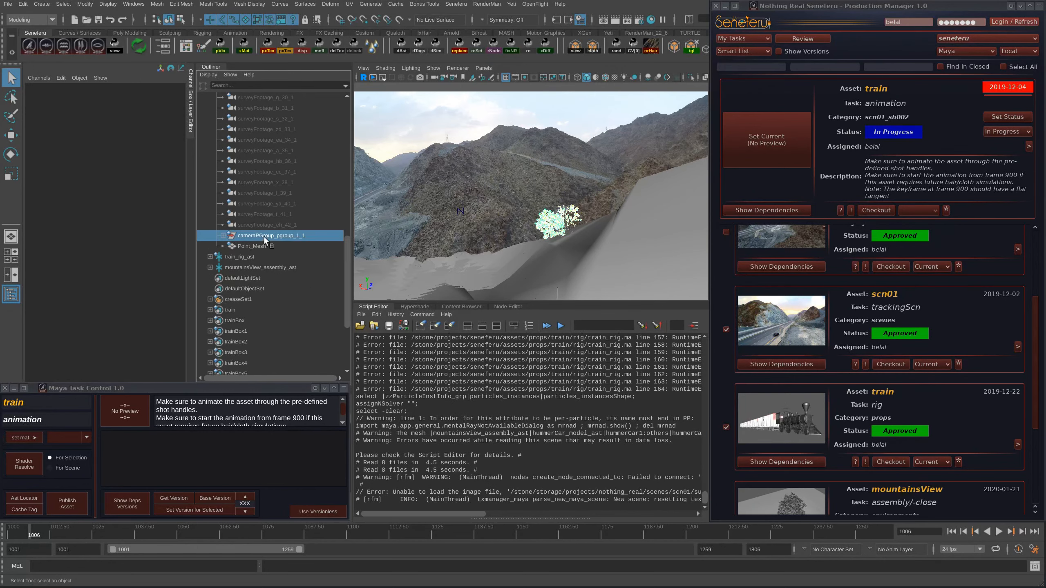
left_click(264, 246, "shift")
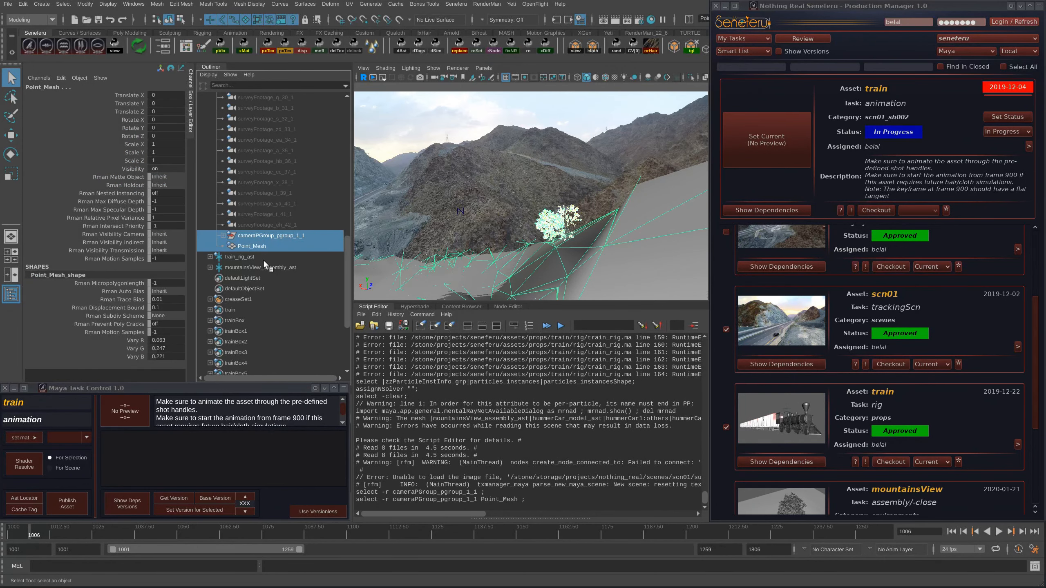
key("ctrl+h")
Step: Hide mountainsView_model_ast and instancer1 inside mountainsView_assembly_ast, and collapse the assembly's hierarchy
left_click(221, 270)
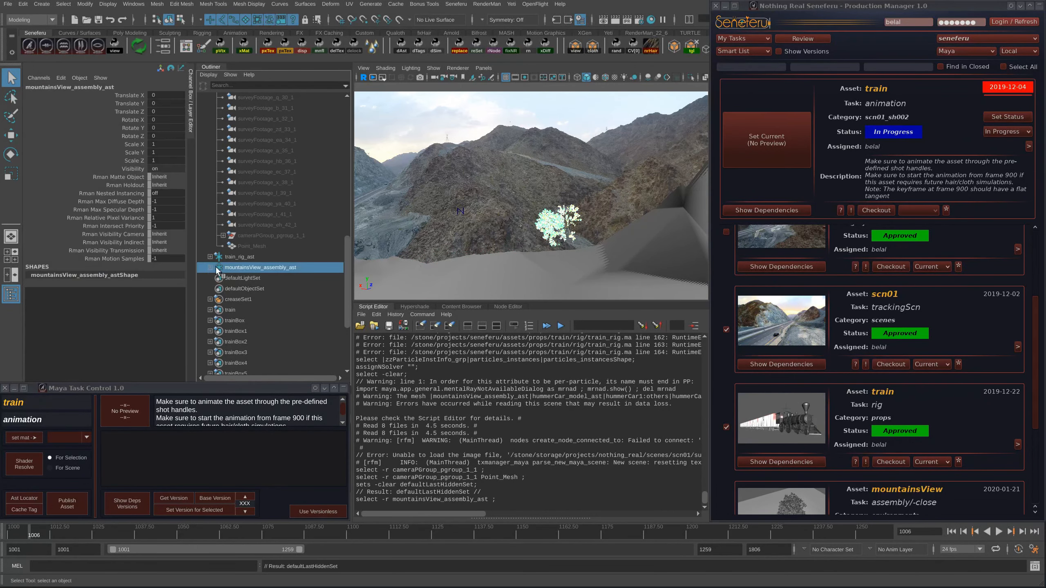
left_click(210, 267)
scroll(339, 256, "down", 5)
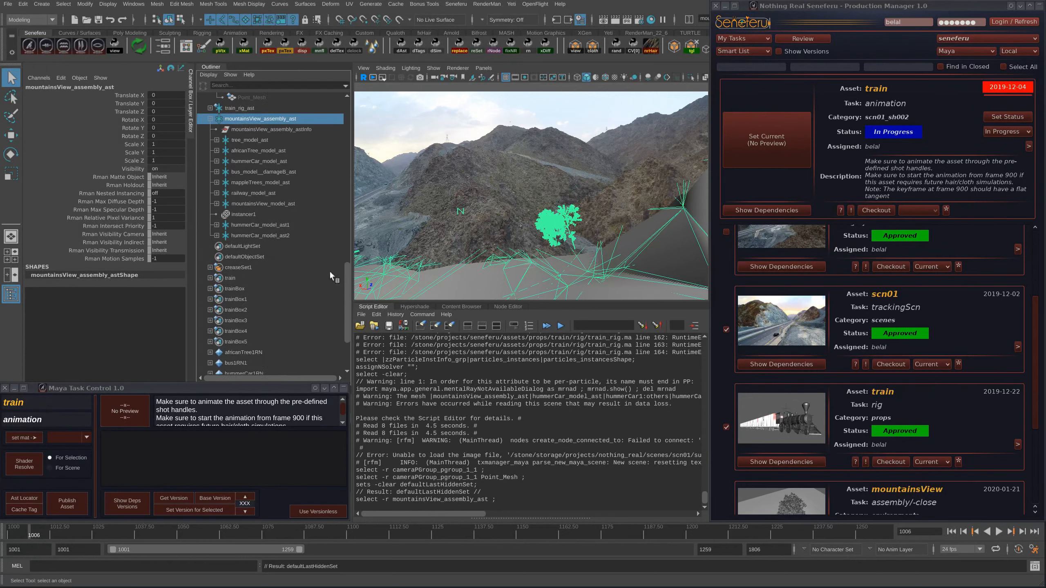
left_click(282, 205)
left_click(283, 212, "shift")
left_click(286, 211, "ctrl")
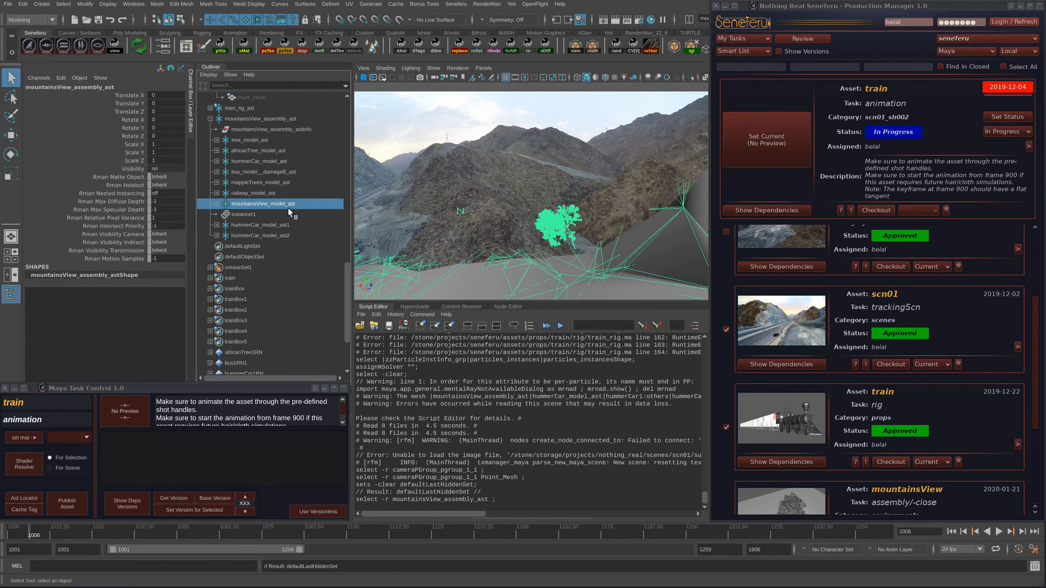
left_click(287, 214, "ctrl")
key("ctrl+g")
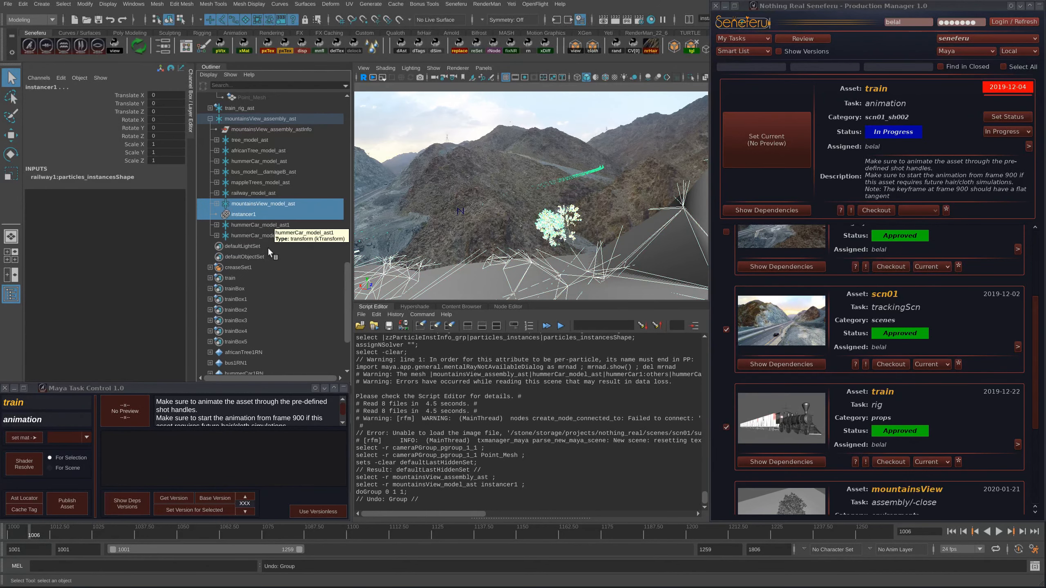
key("ctrl+z")
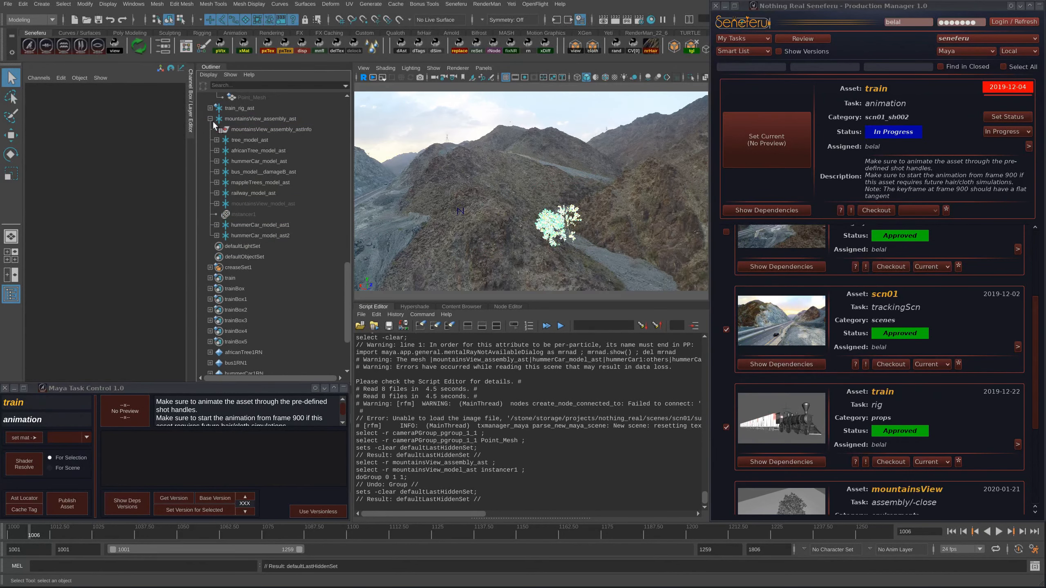
left_click(211, 119)
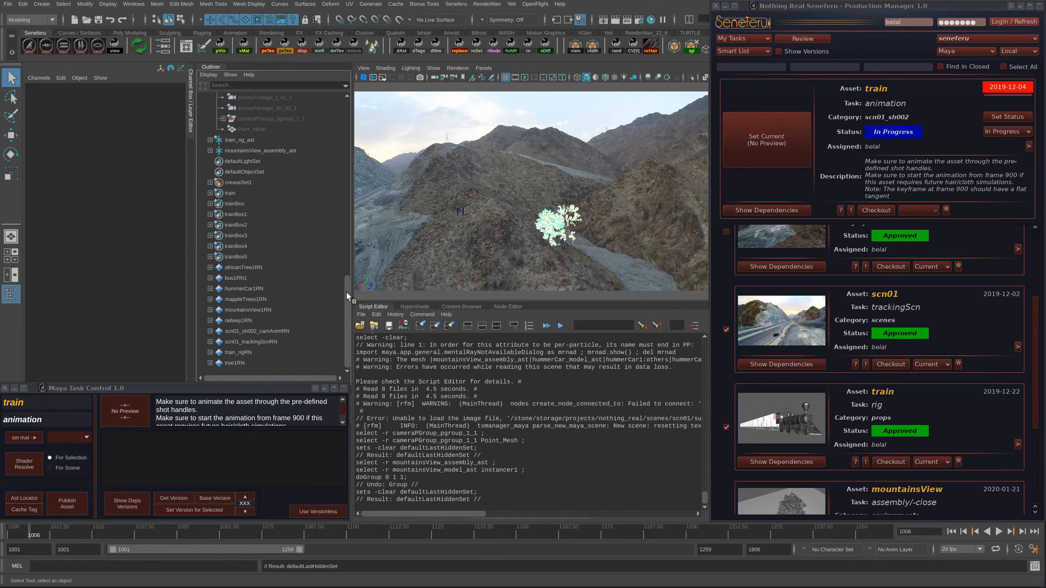
Step: Play back the train animation through the shot camera and stop at frame 1215
left_click_drag(347, 292, 347, 114)
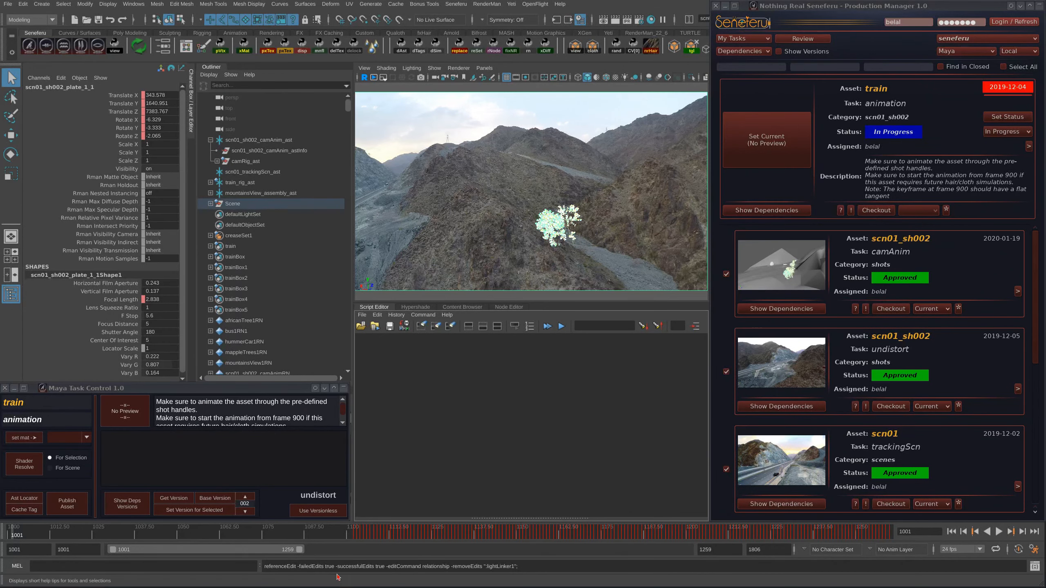
key("alt+v")
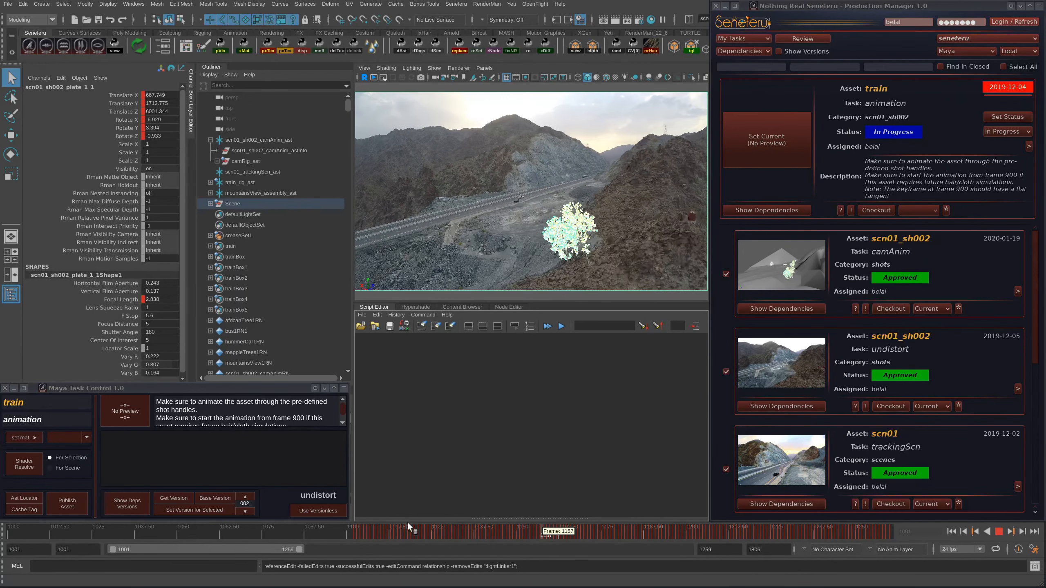
key("alt+v")
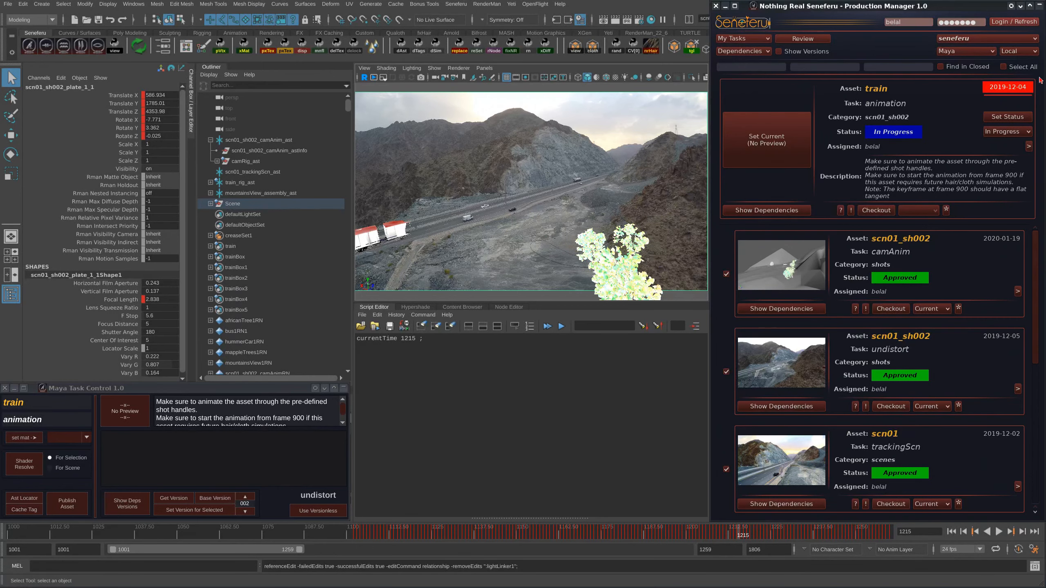
Step: Get the task version of the selected scn01_sh002_plate_1_1 camera
left_click(1029, 5)
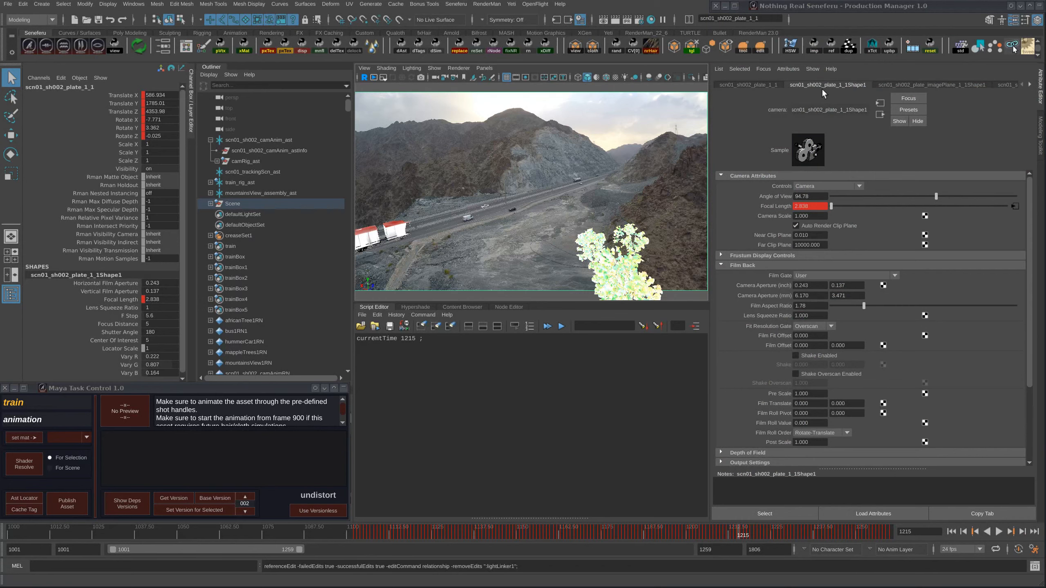
left_click(174, 500)
left_click(1040, 6)
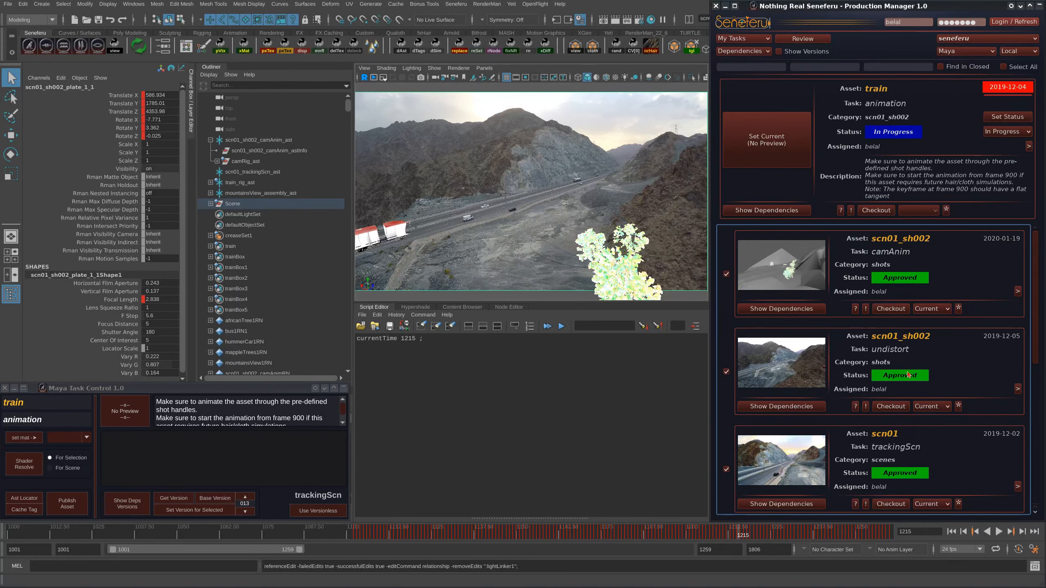
Step: Collapse the Script Editor and hide the Attribute Editor to enlarge the camera viewport
left_click(379, 307)
left_click(1039, 6)
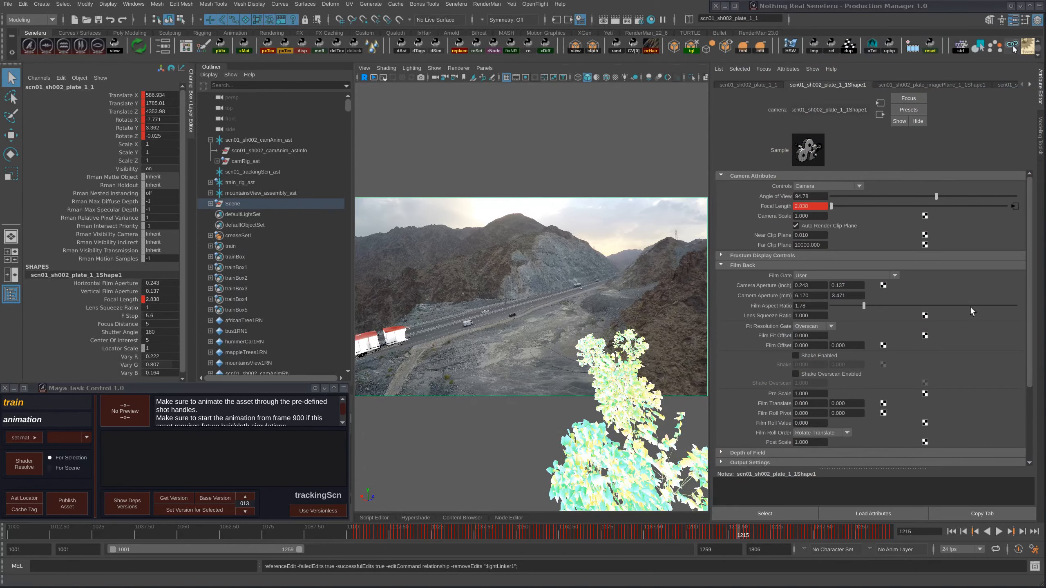
left_click(1037, 96)
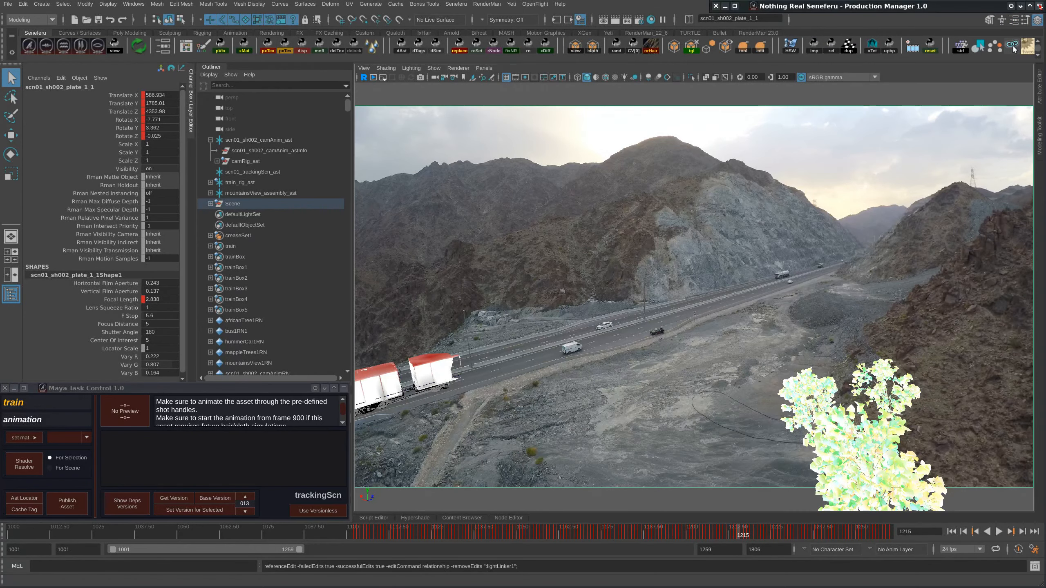
Step: Reference the current version of scn01_sh002's undistort task and scrub the shot to frame 1196
left_click(1039, 6)
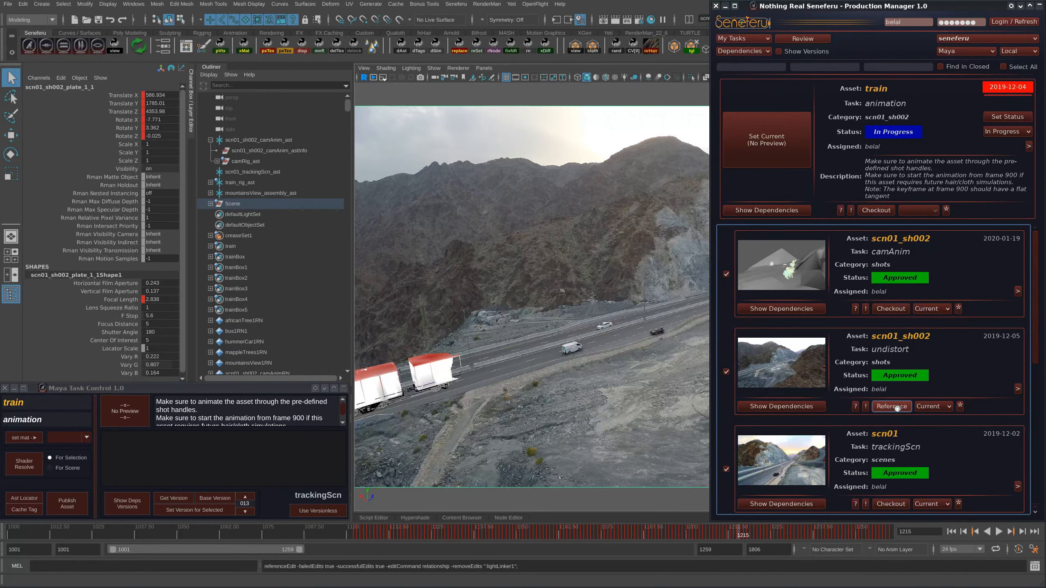
left_click(891, 406)
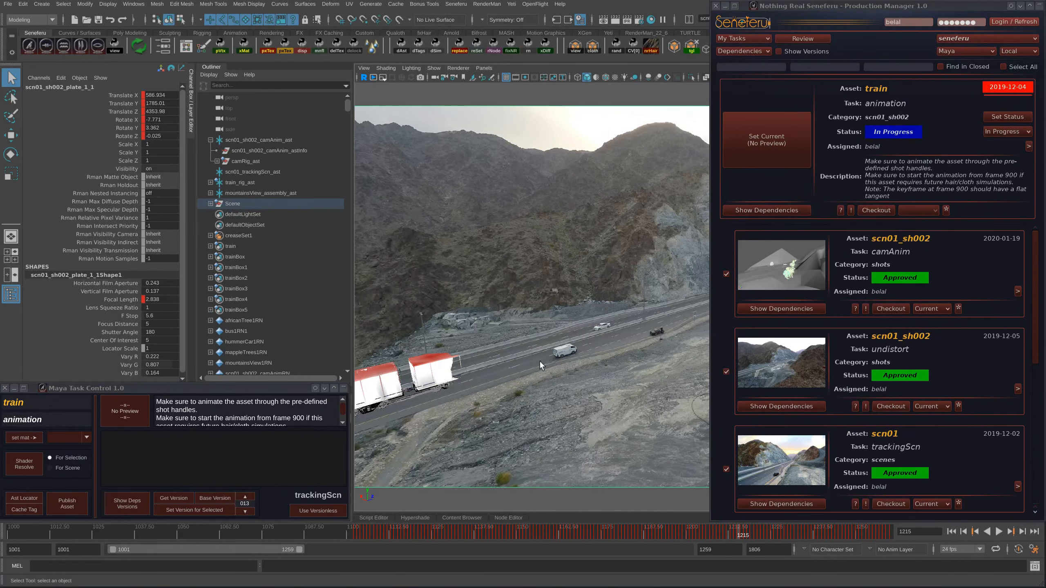
left_click(1039, 6)
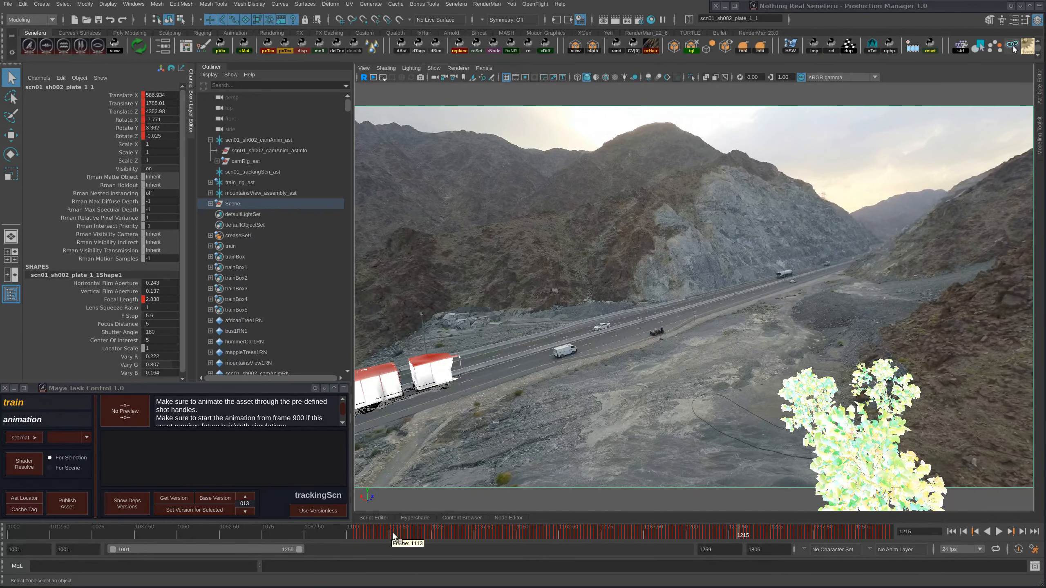
left_click_drag(393, 534, 674, 520)
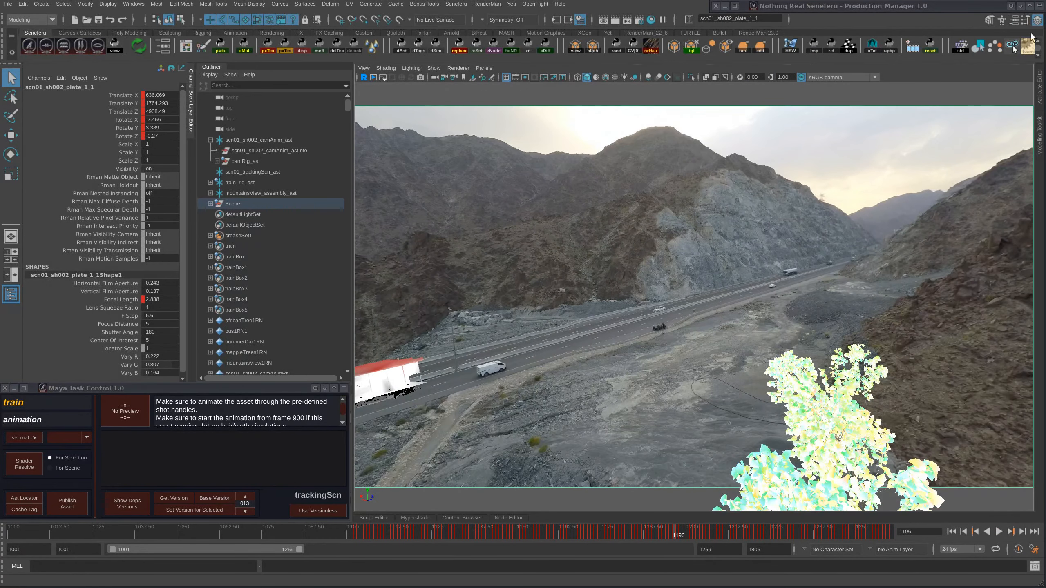
Step: Select the shot camera's image plane shape through its attributes and get the plate's task version
left_click(364, 69)
left_click(383, 86)
key("ctrl+a")
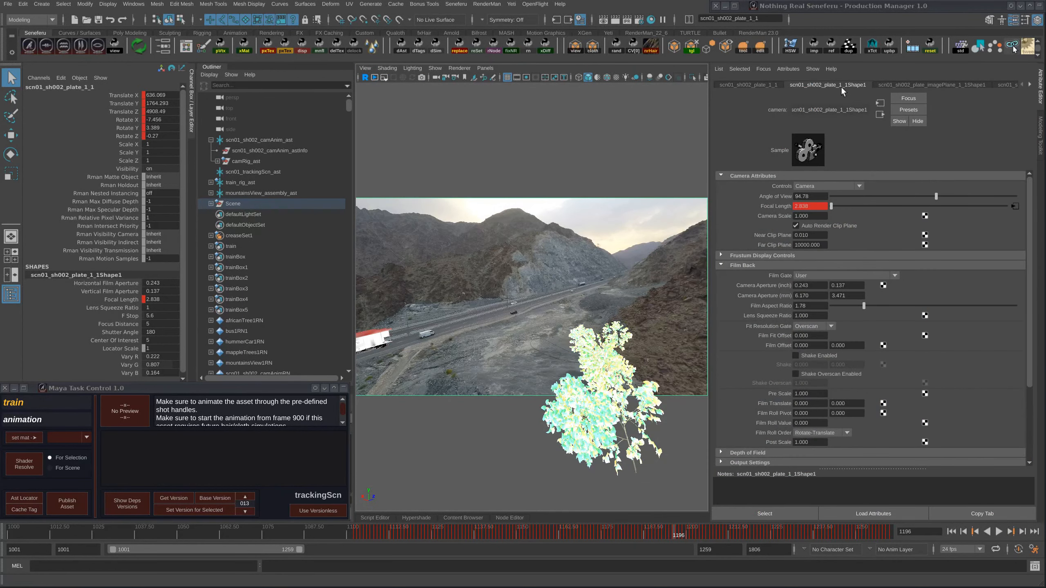
left_click(797, 516)
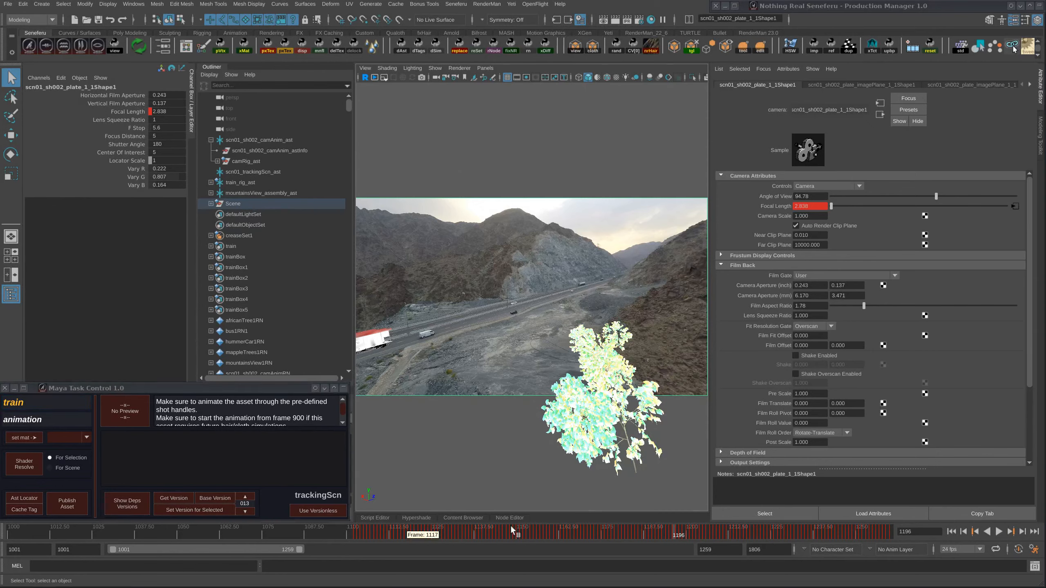
left_click(840, 85)
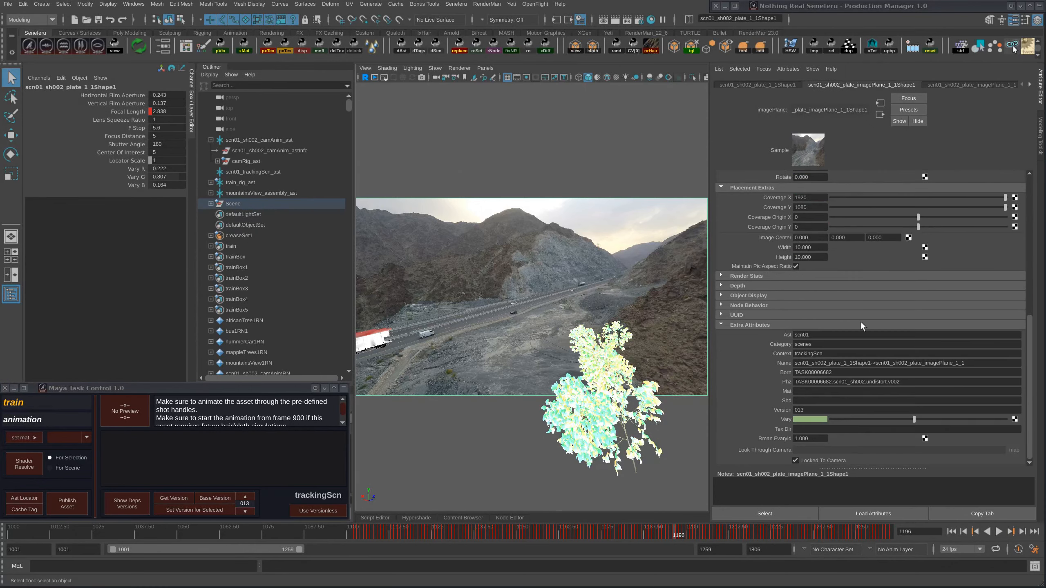
left_click(781, 513)
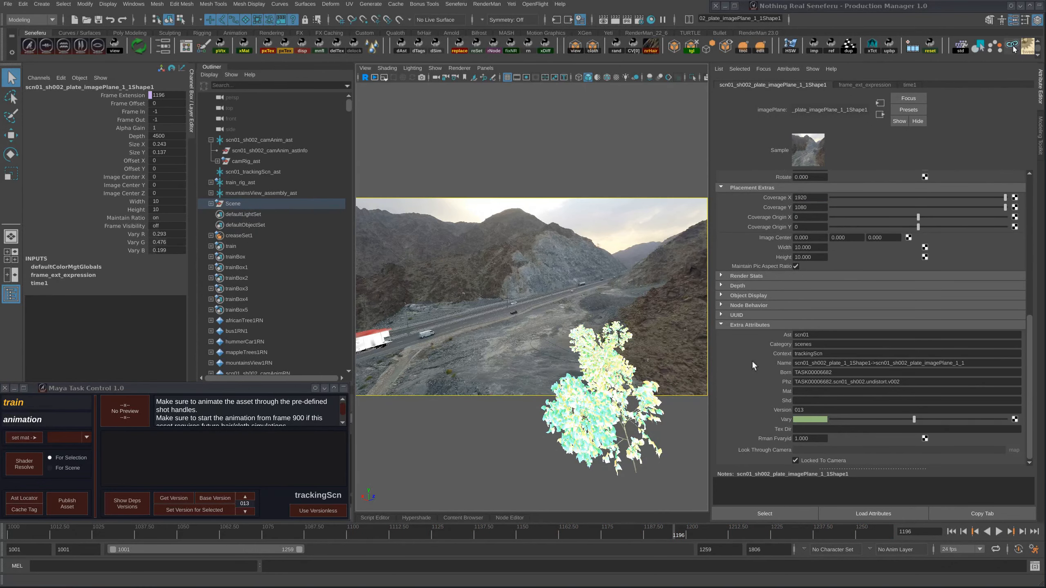
left_click(187, 502)
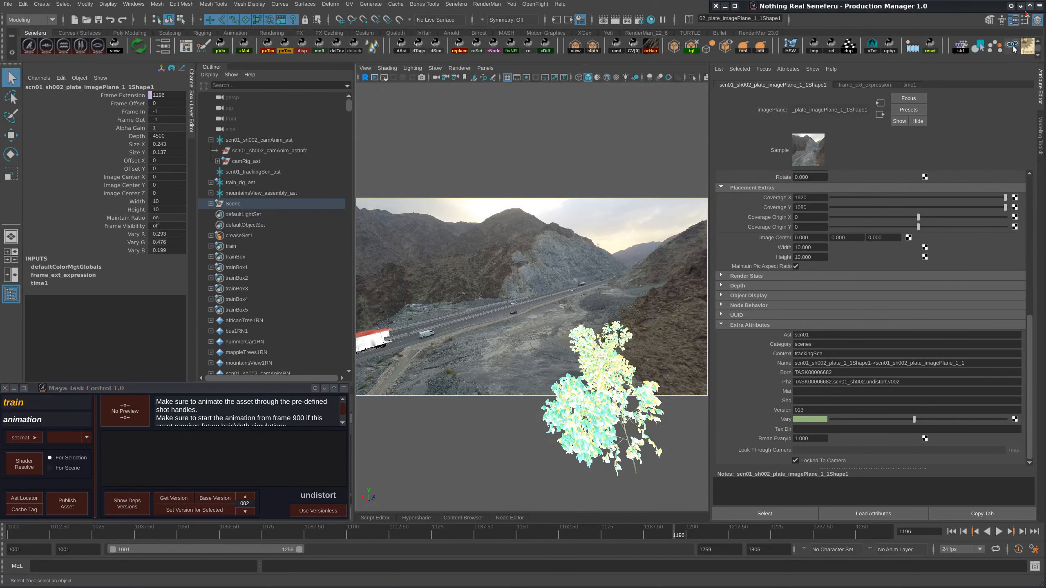
Step: Examine the train task's dependencies, including camAnim, undistort, trackingScn and the train rig, in the Production Manager
left_click(1040, 6)
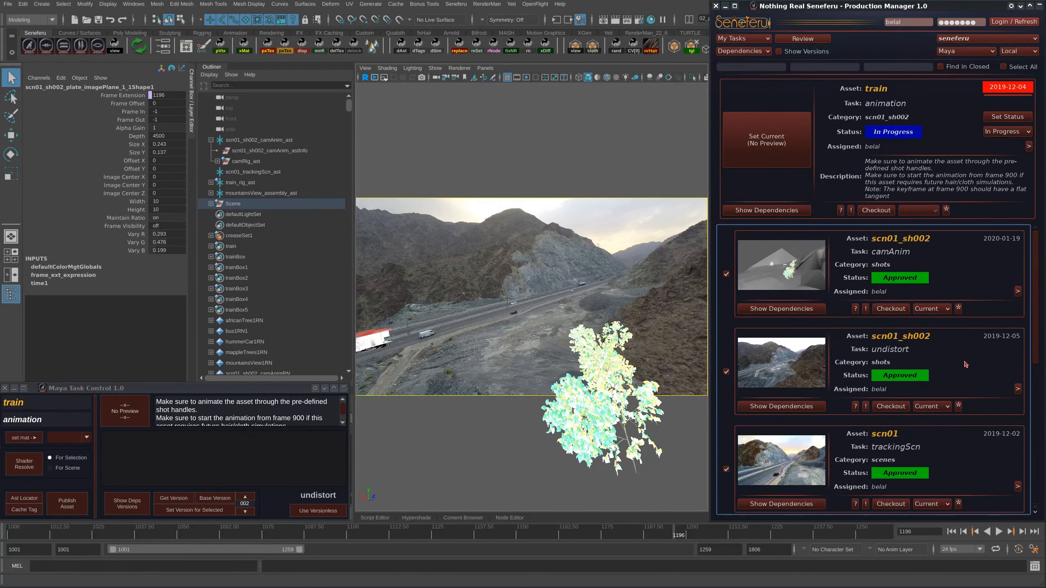
scroll(1032, 271, "down", 2)
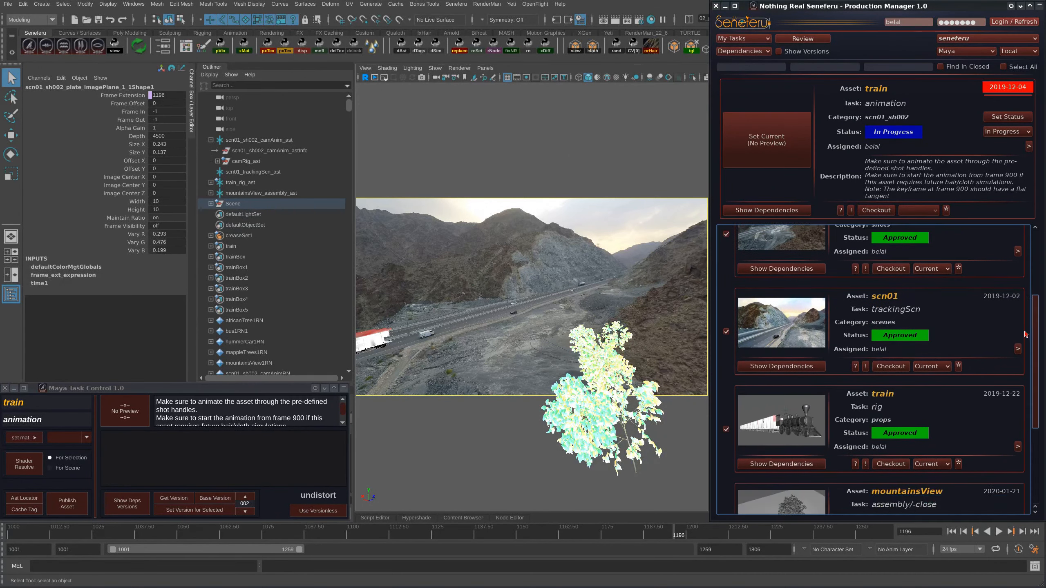
scroll(1032, 271, "up", 2)
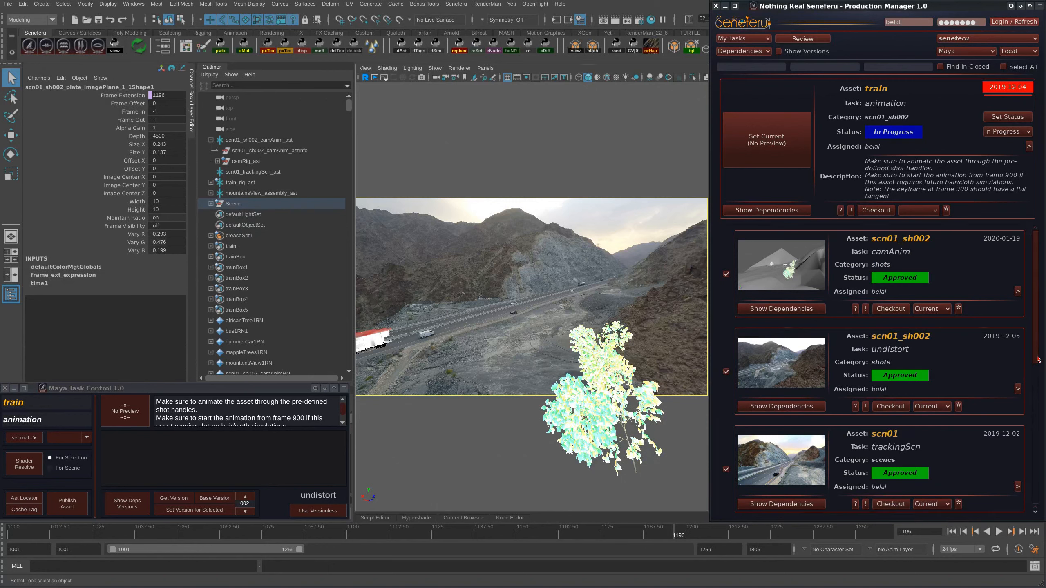
left_click_drag(1036, 323, 1043, 382)
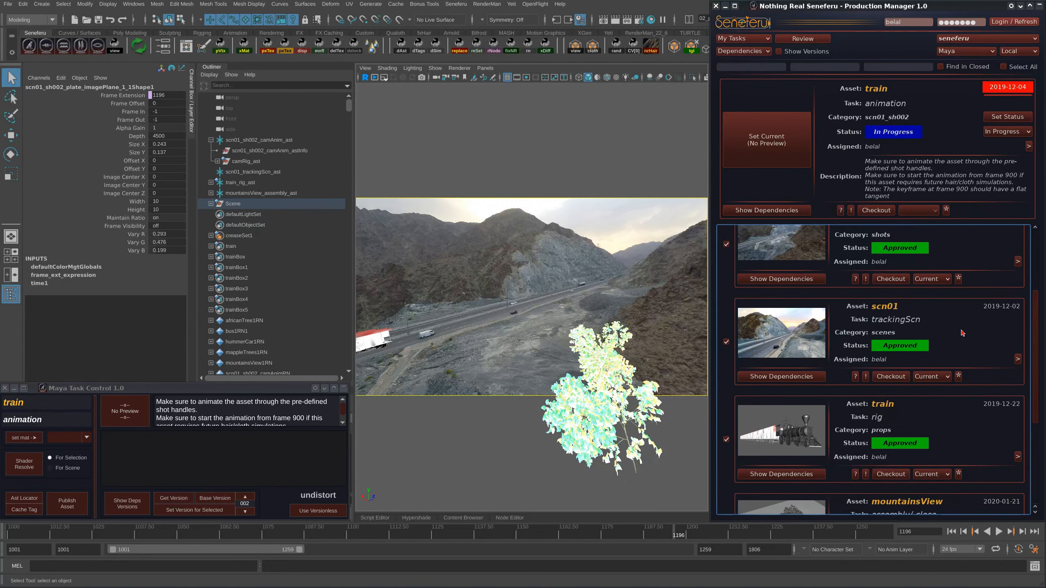
scroll(943, 322, "up", 3)
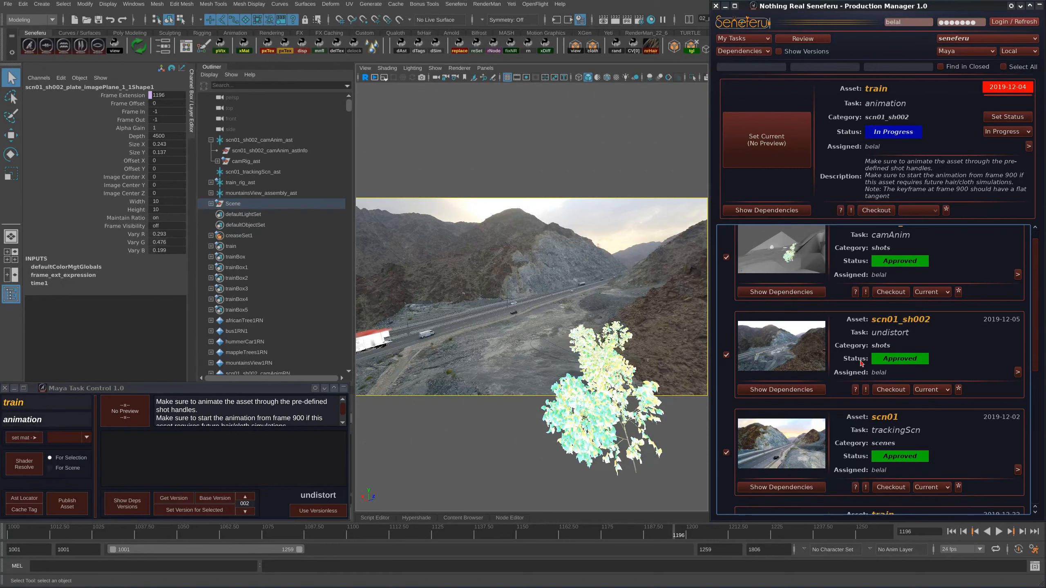
scroll(943, 362, "down", 3)
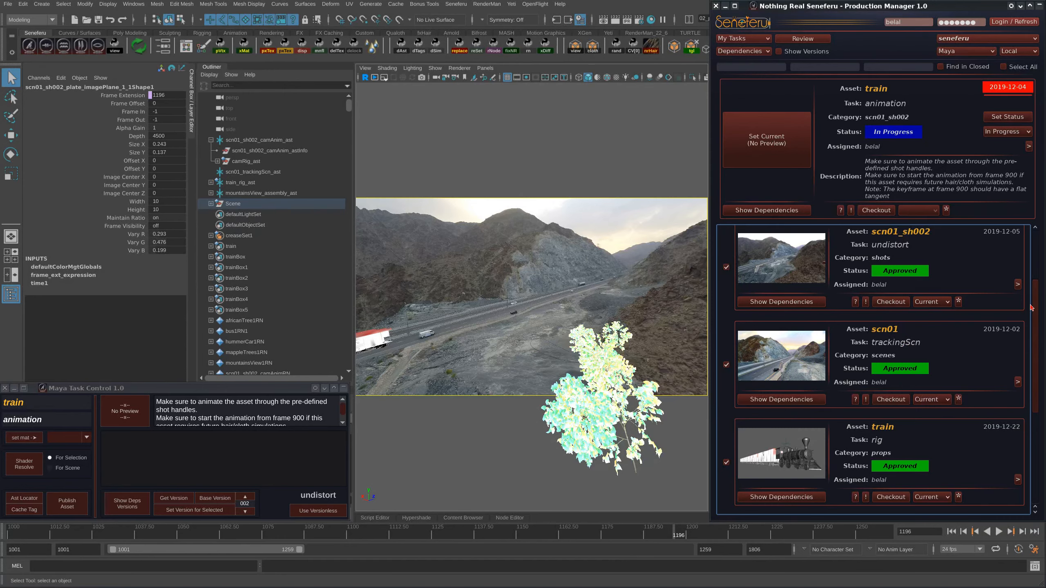
scroll(911, 302, "up", 1)
scroll(1040, 275, "up", 1)
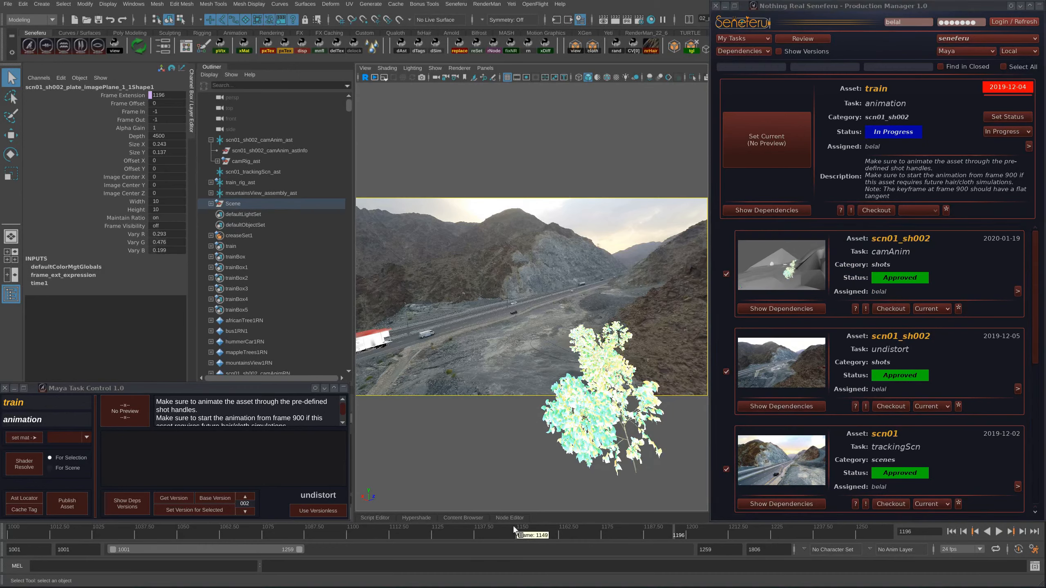
Step: Play and scrub the shot to check the train against the undistorted plate, ending at frame 1194
key("alt+v")
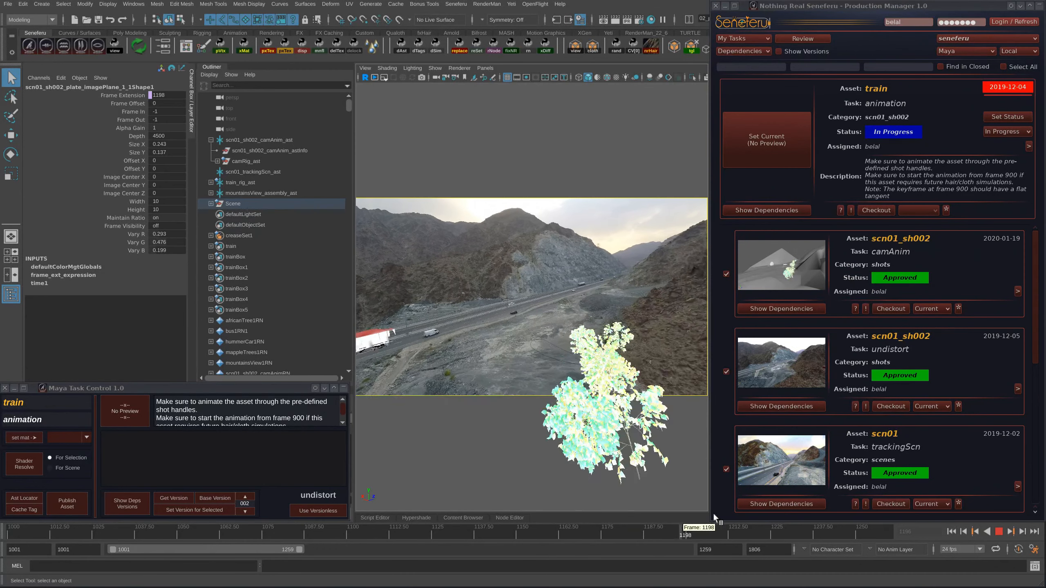
left_click_drag(801, 503, 802, 502)
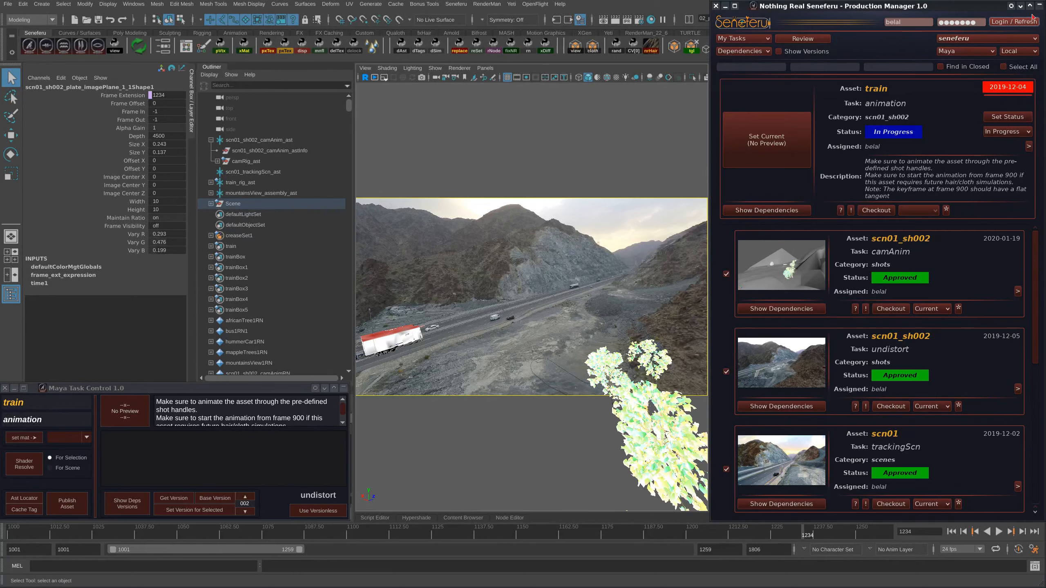
left_click(1039, 5)
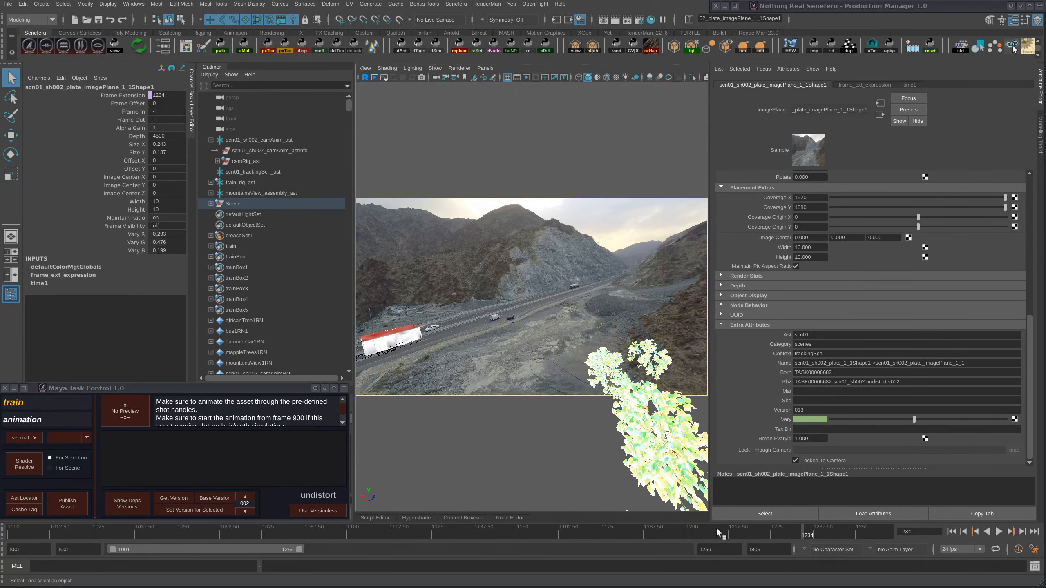
left_click_drag(589, 531, 517, 531)
left_click_drag(647, 491, 667, 490)
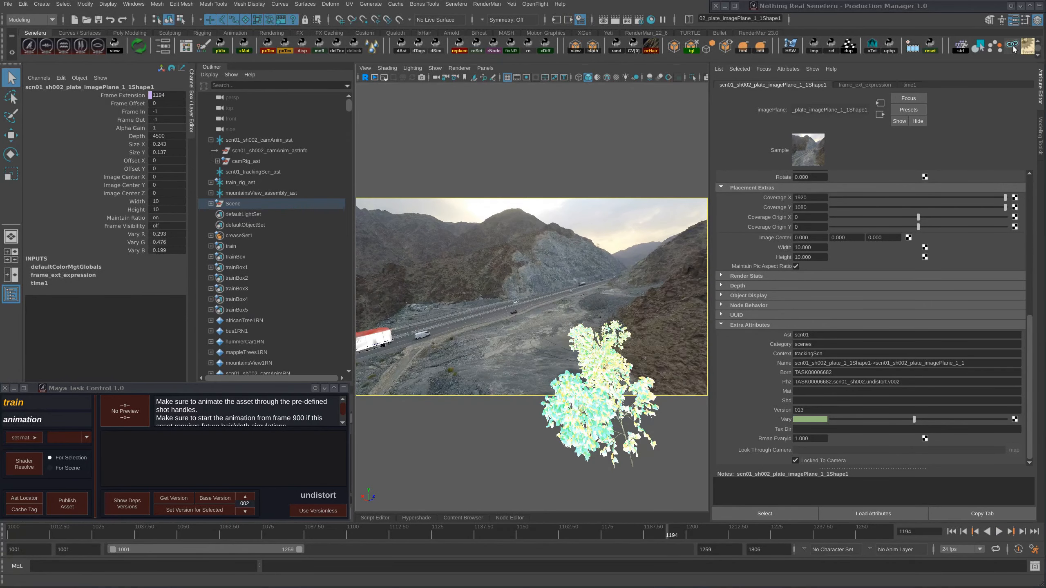
Step: Hide the image plane's attributes and review the train animation task's description and dependencies in the Production Manager
left_click(1040, 87)
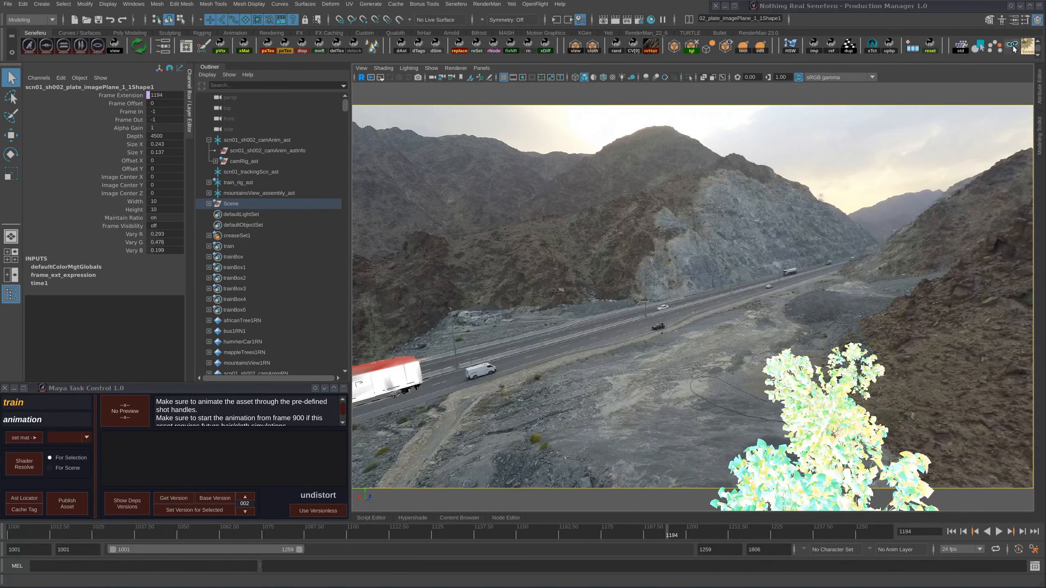
left_click(1013, 47)
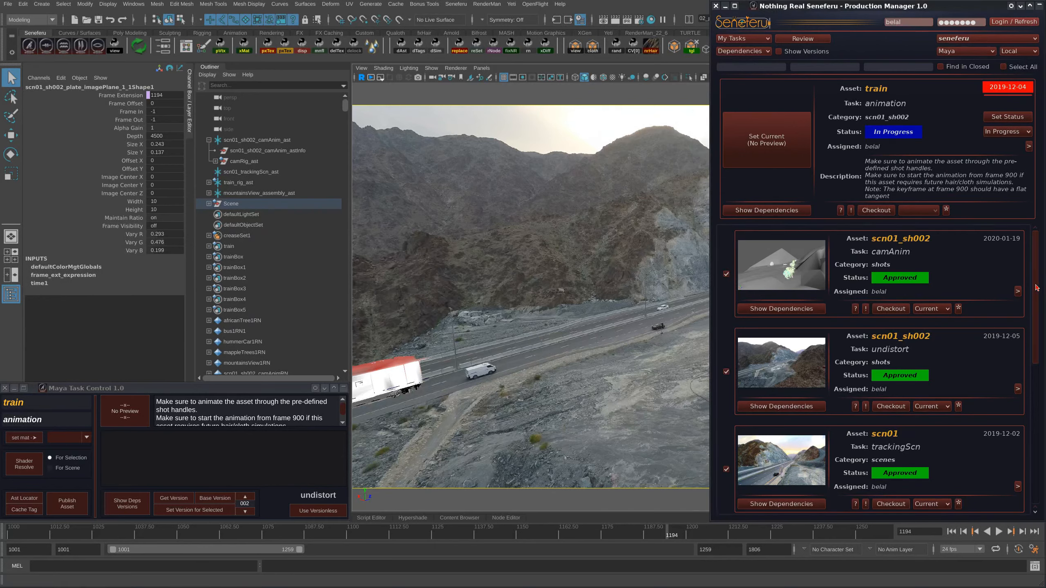
mouse_move(1036, 287)
left_mouse_down()
mouse_move(1038, 412)
mouse_move(1036, 284)
left_mouse_up()
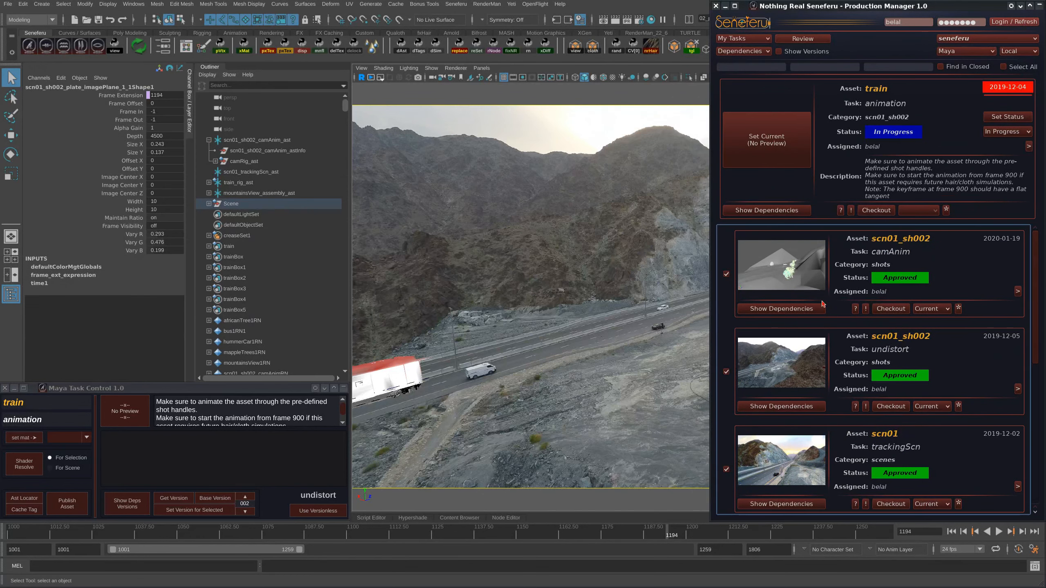
left_click(1040, 6)
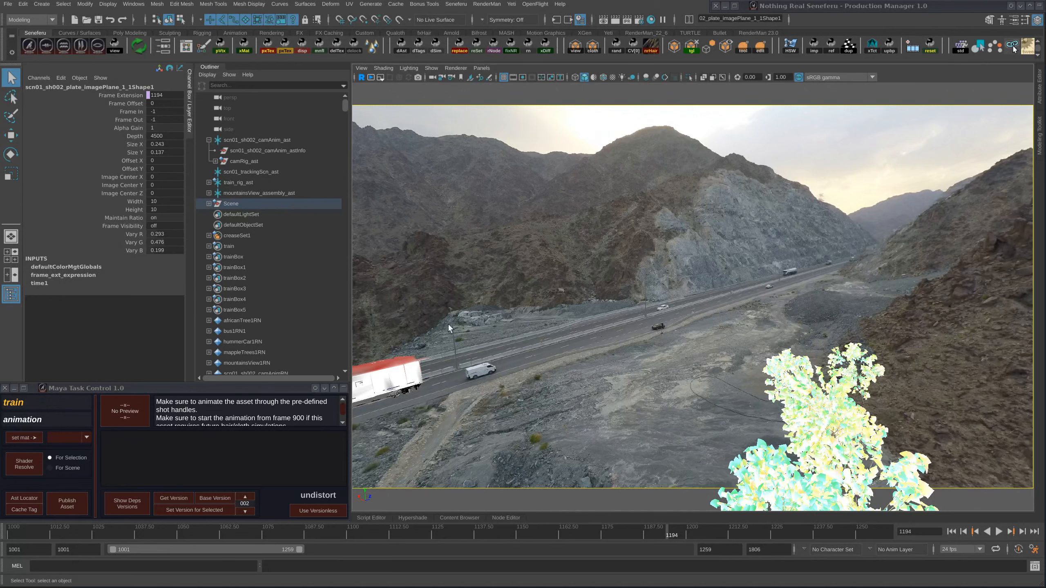
Step: Select train_rig_ast, create the train animation's asset locator from it, and start publishing the asset
left_click(209, 140)
left_click(234, 162)
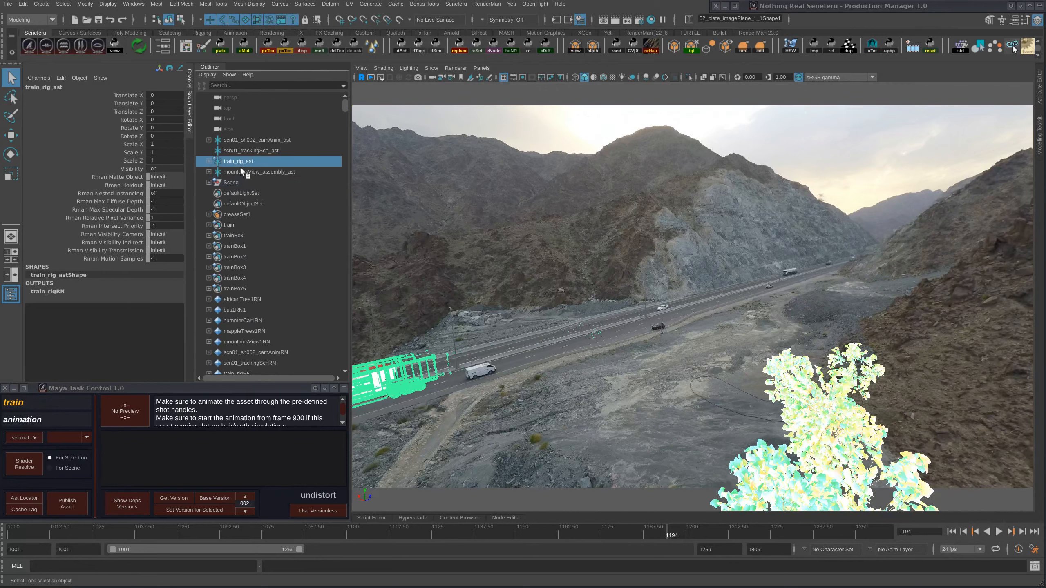
left_click(1039, 5)
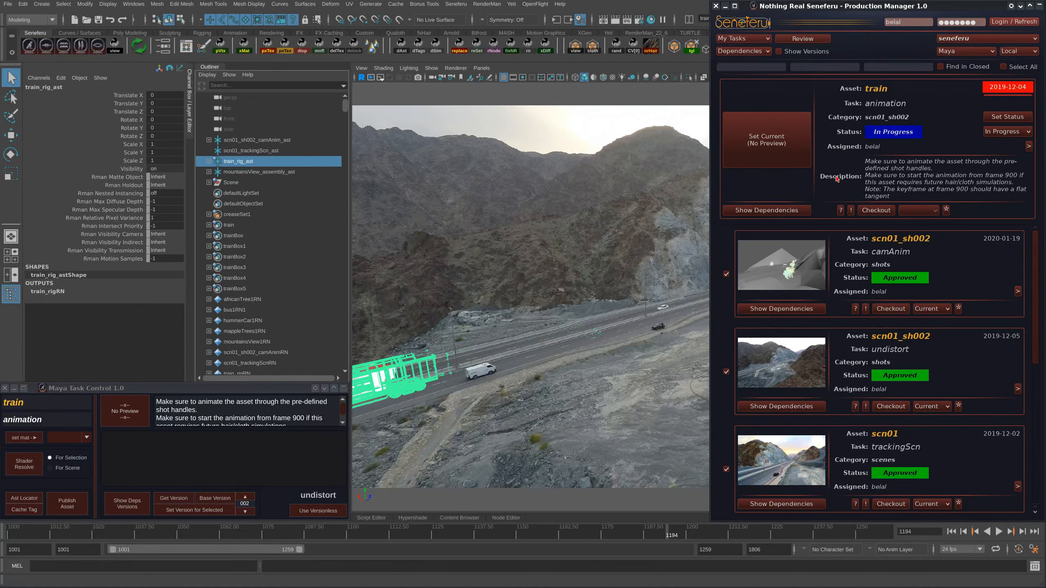
left_click(1039, 6)
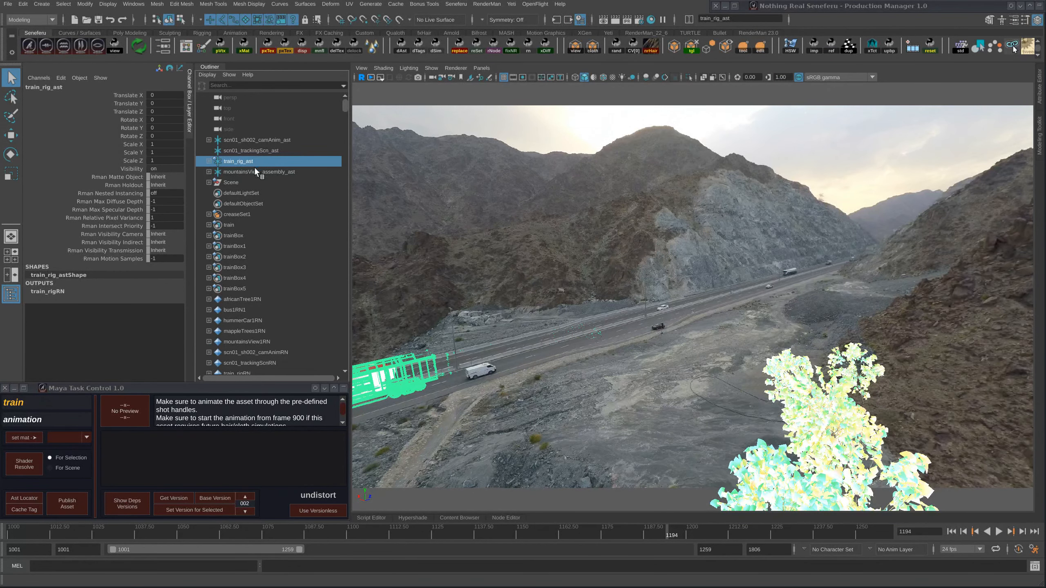
left_click(25, 498)
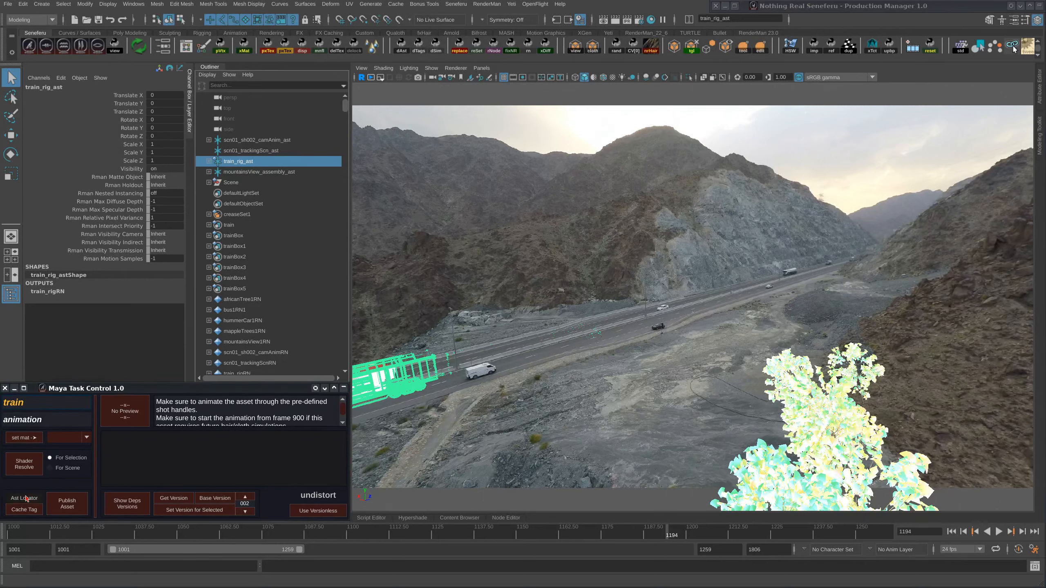
left_click(67, 501)
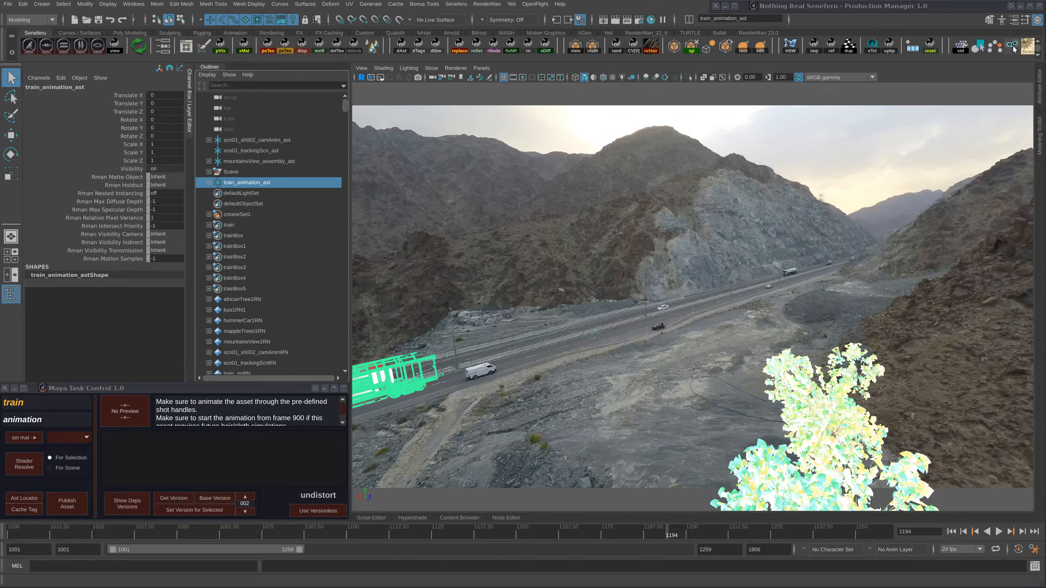